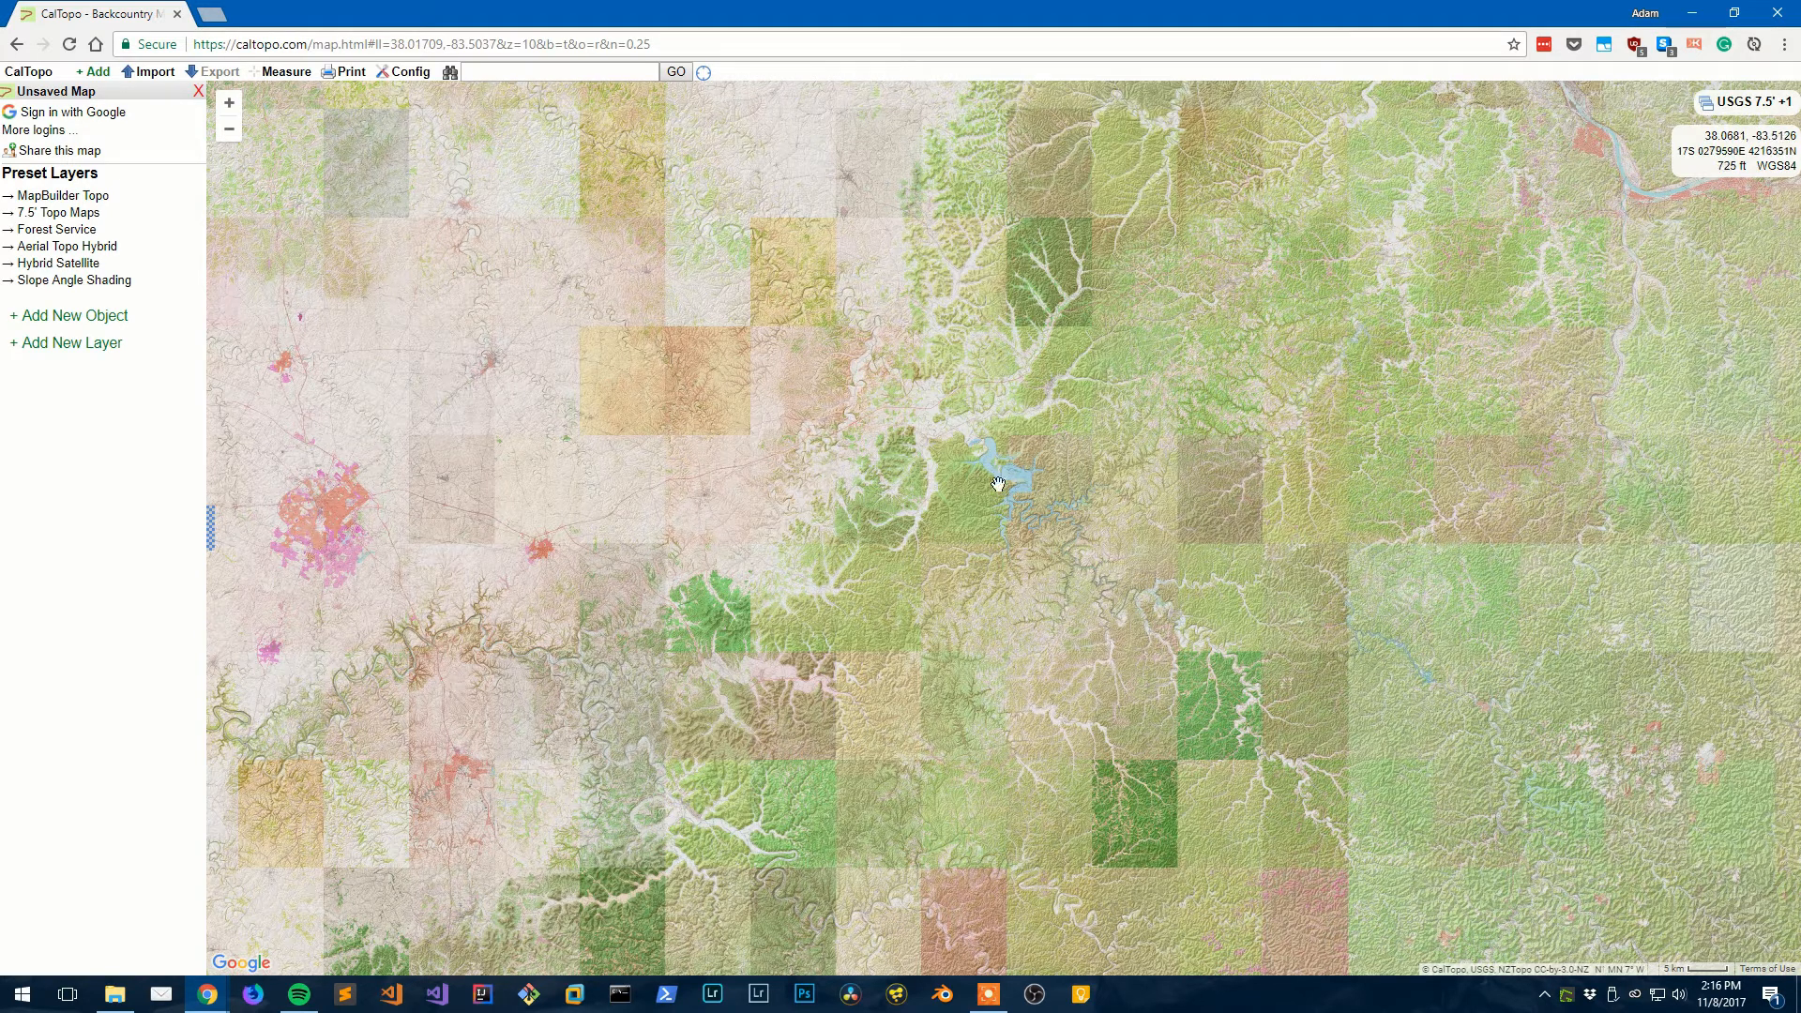
- Pan the USGS topo map southeast across the eastern Kentucky hills
{"action": "left_click_drag", "start_coordinate": [998, 483], "coordinate": [674, 362]}
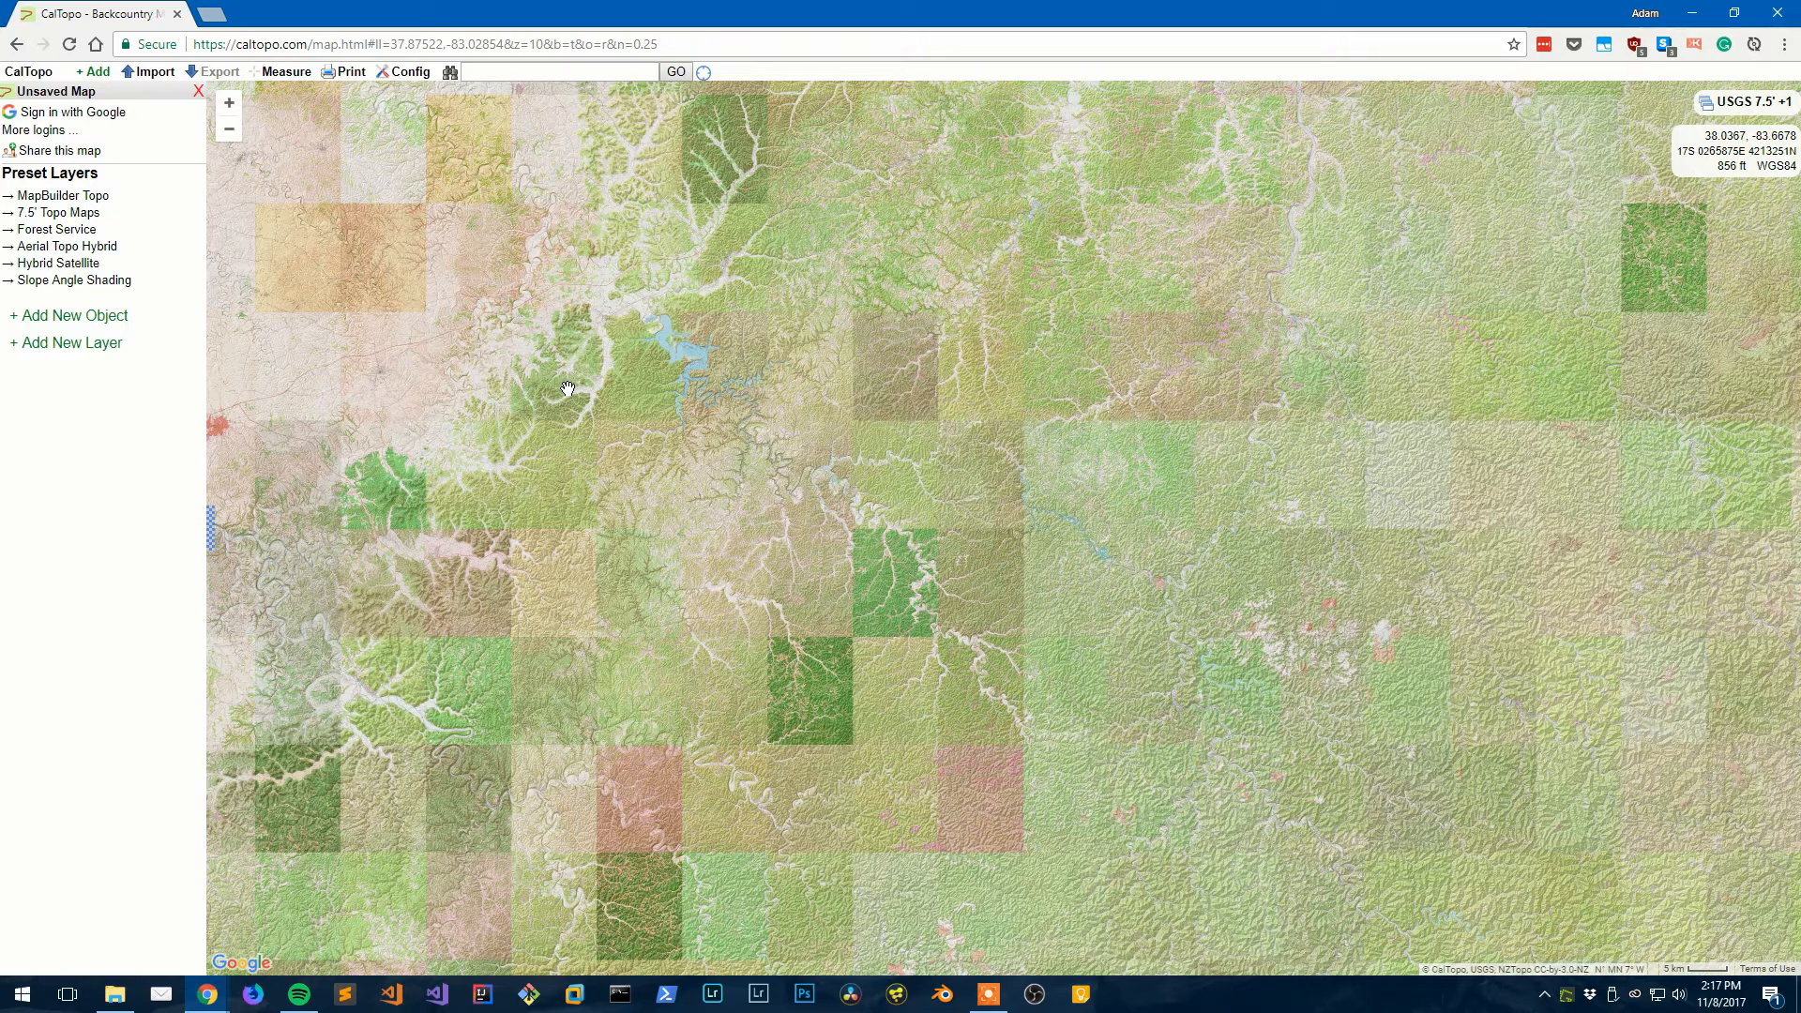
- Zoom in to level 15 and recentre the detailed topo on Indian Creek near McCausey Ridge
{"action": "scroll", "coordinate": [609, 500], "scroll_direction": "up", "scroll_amount": 2}
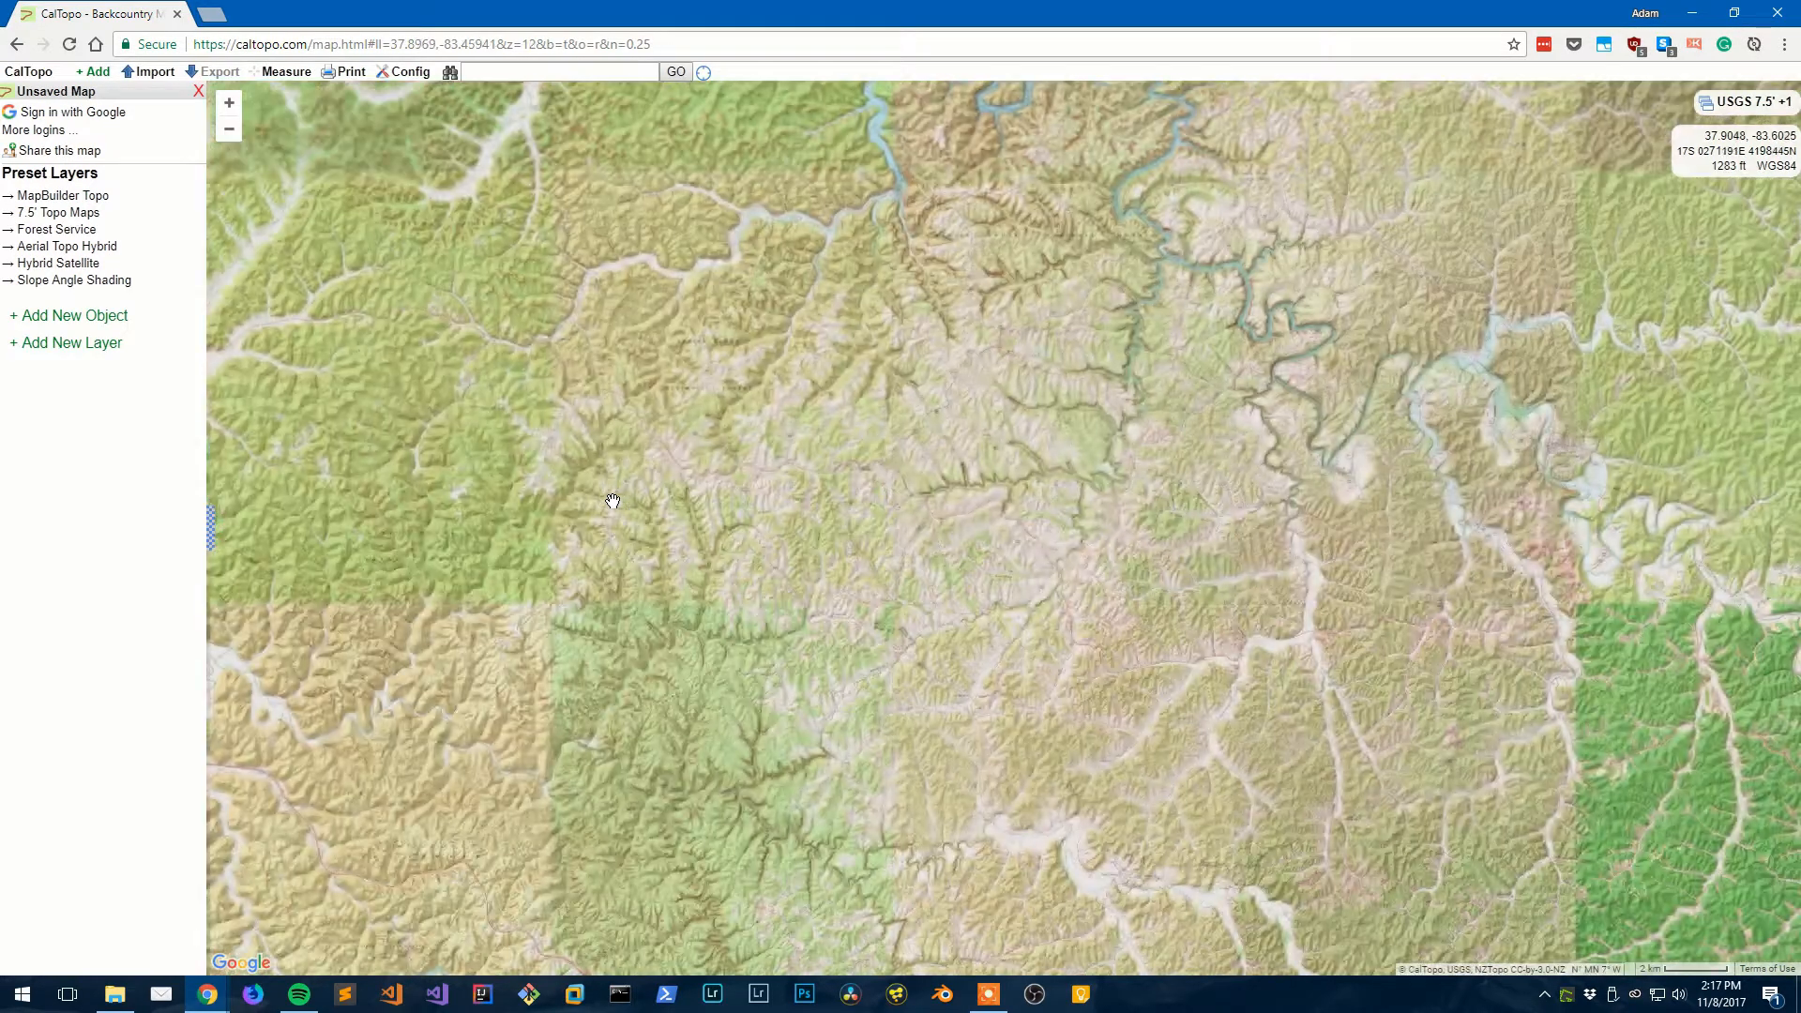
{"action": "scroll", "coordinate": [613, 501], "scroll_direction": "up", "scroll_amount": 3}
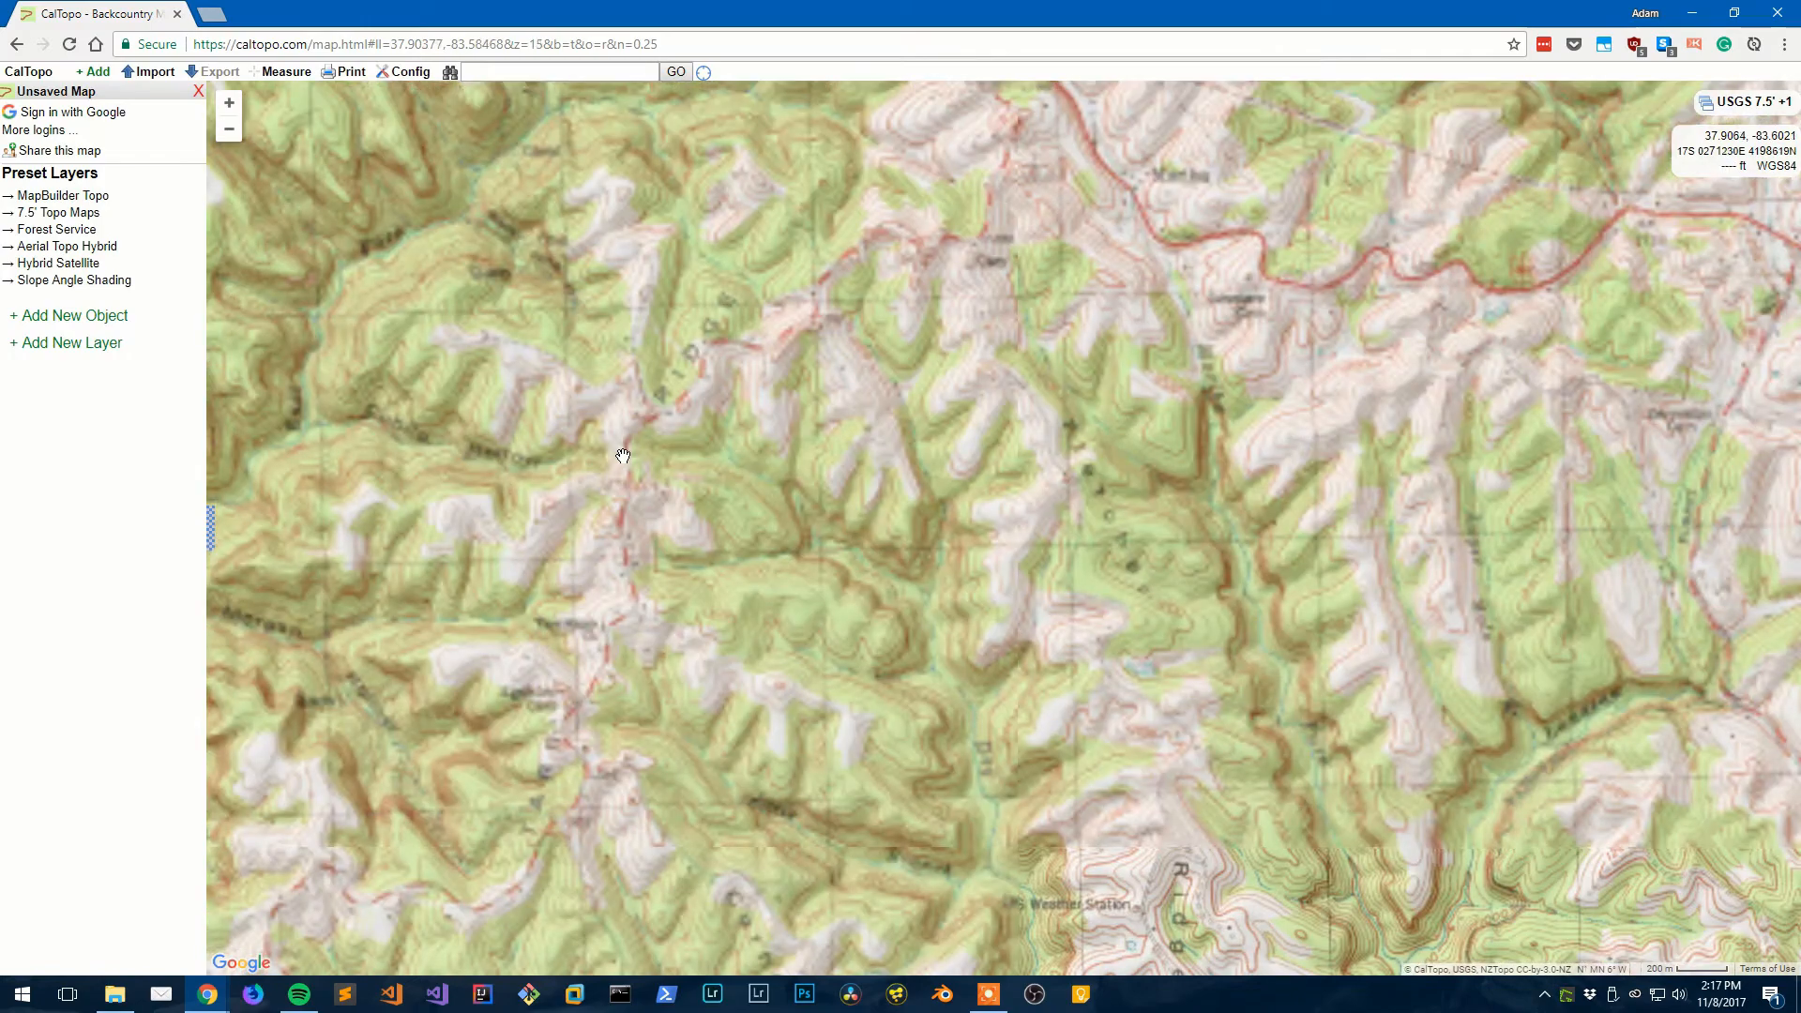
{"action": "left_click_drag", "start_coordinate": [735, 286], "coordinate": [1104, 512]}
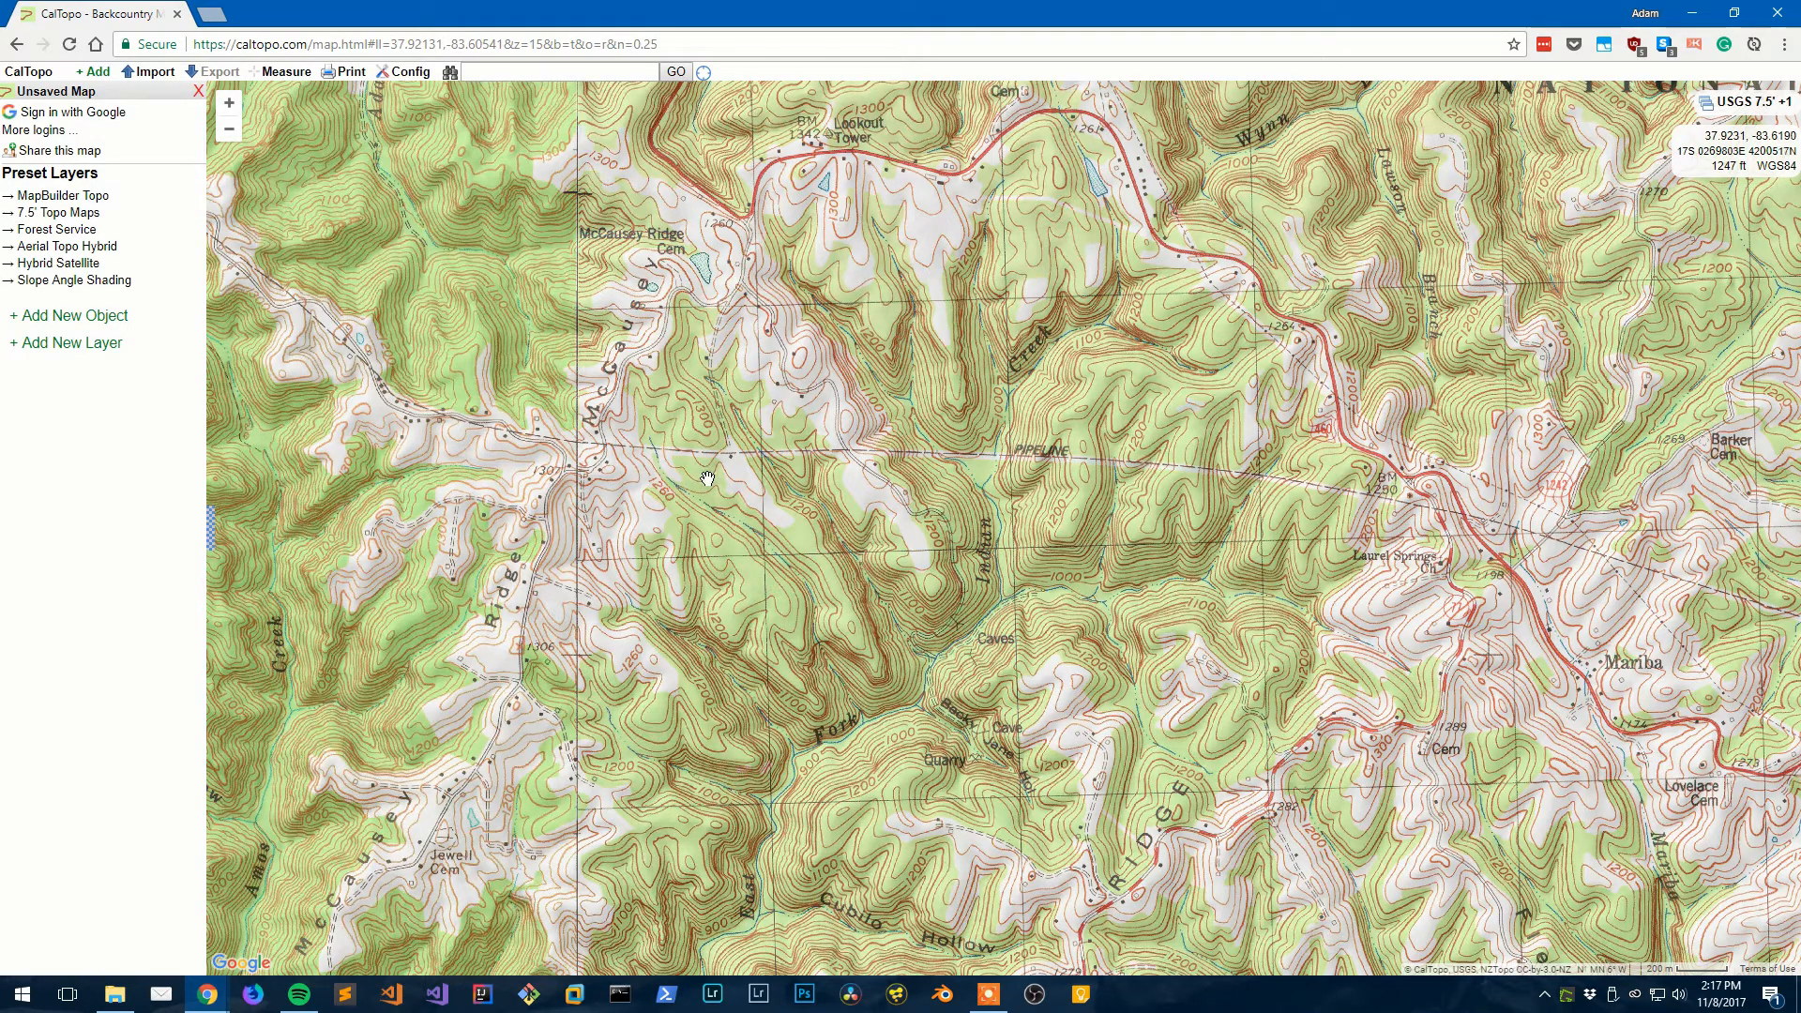
{"action": "left_click_drag", "start_coordinate": [706, 478], "coordinate": [568, 421]}
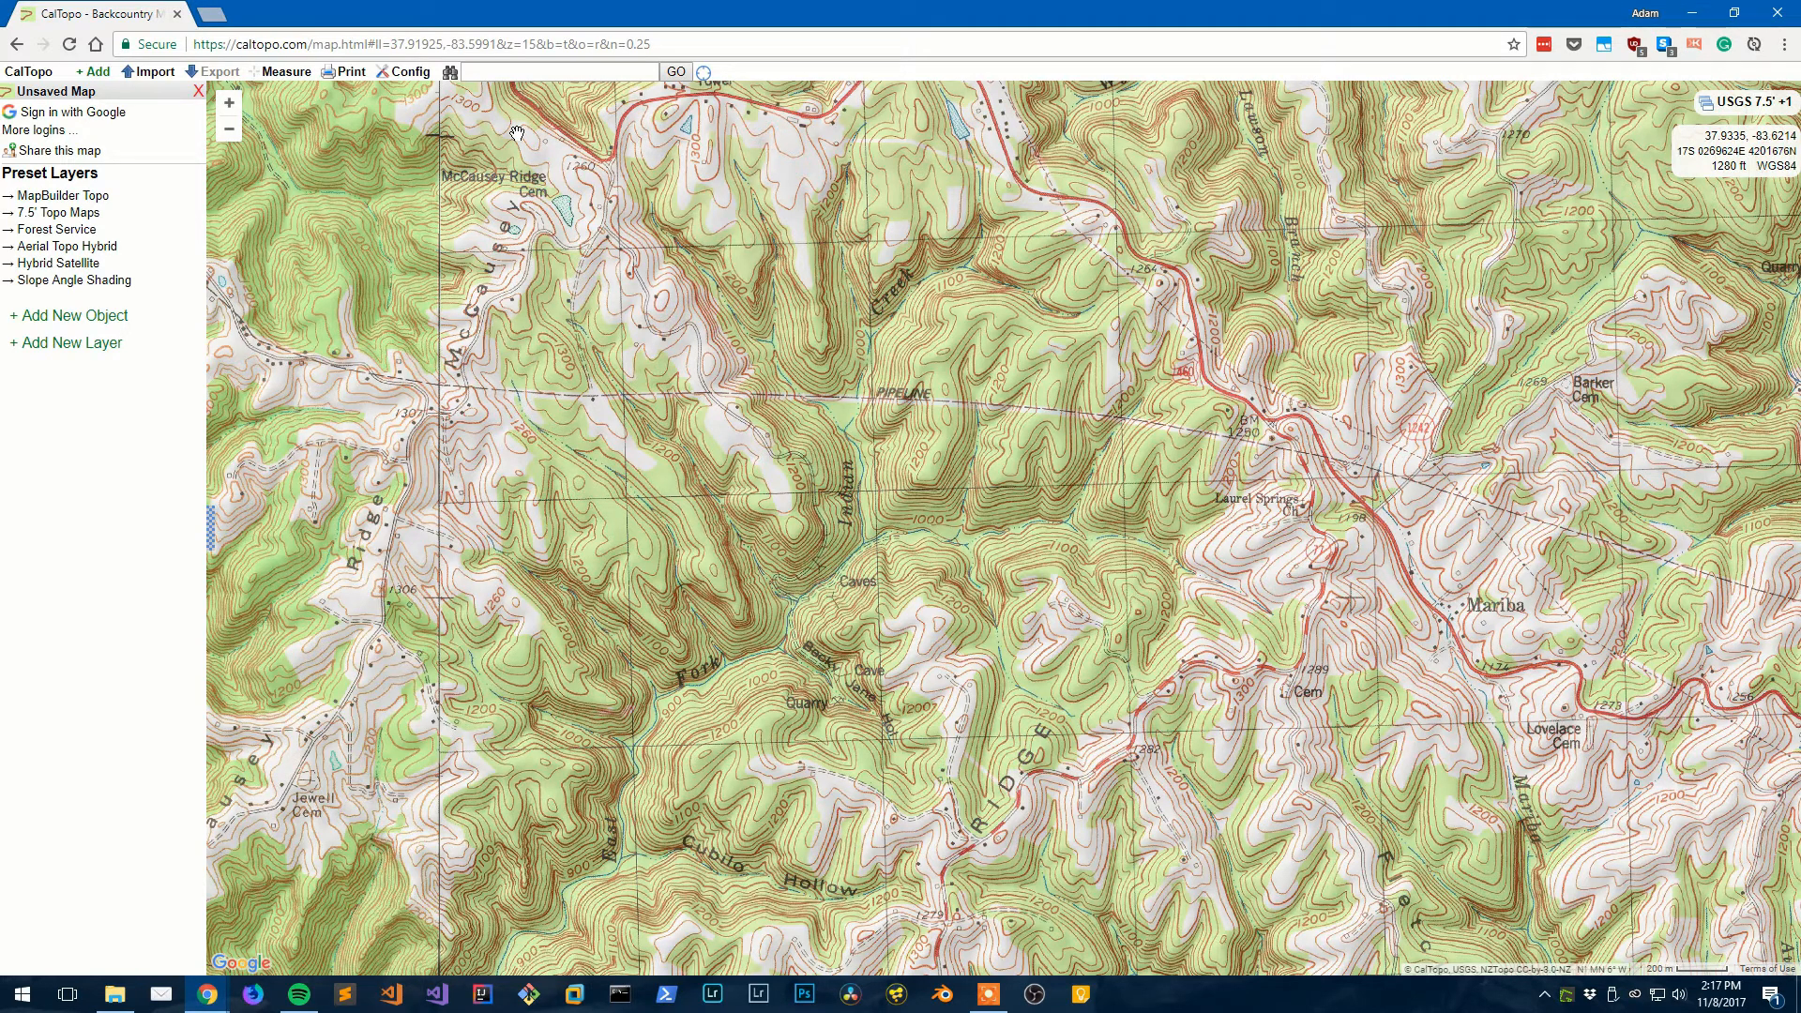
{"action": "left_click", "coordinate": [488, 74]}
- Search for 'red river gorge' and pan to the area west of Cloud Splitter
{"action": "type", "text": "red river gorge"}
{"action": "left_click", "coordinate": [675, 72]}
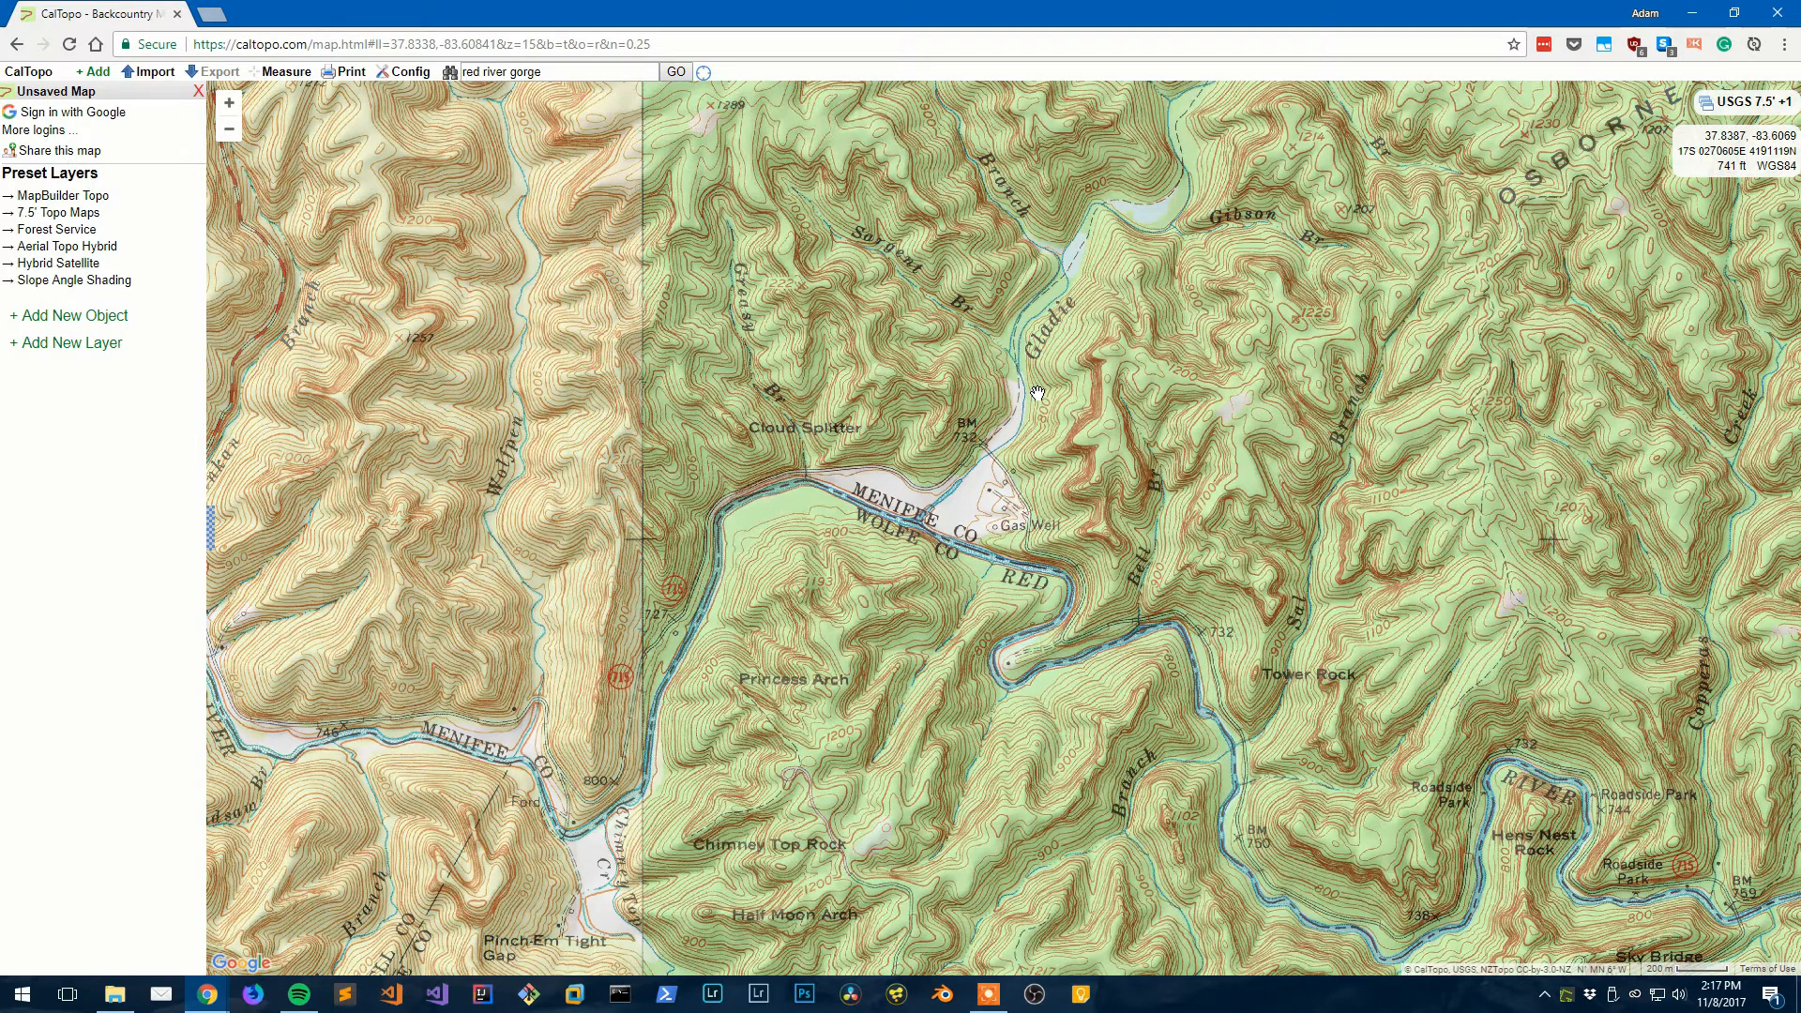
{"action": "left_click_drag", "start_coordinate": [1037, 393], "coordinate": [1214, 569]}
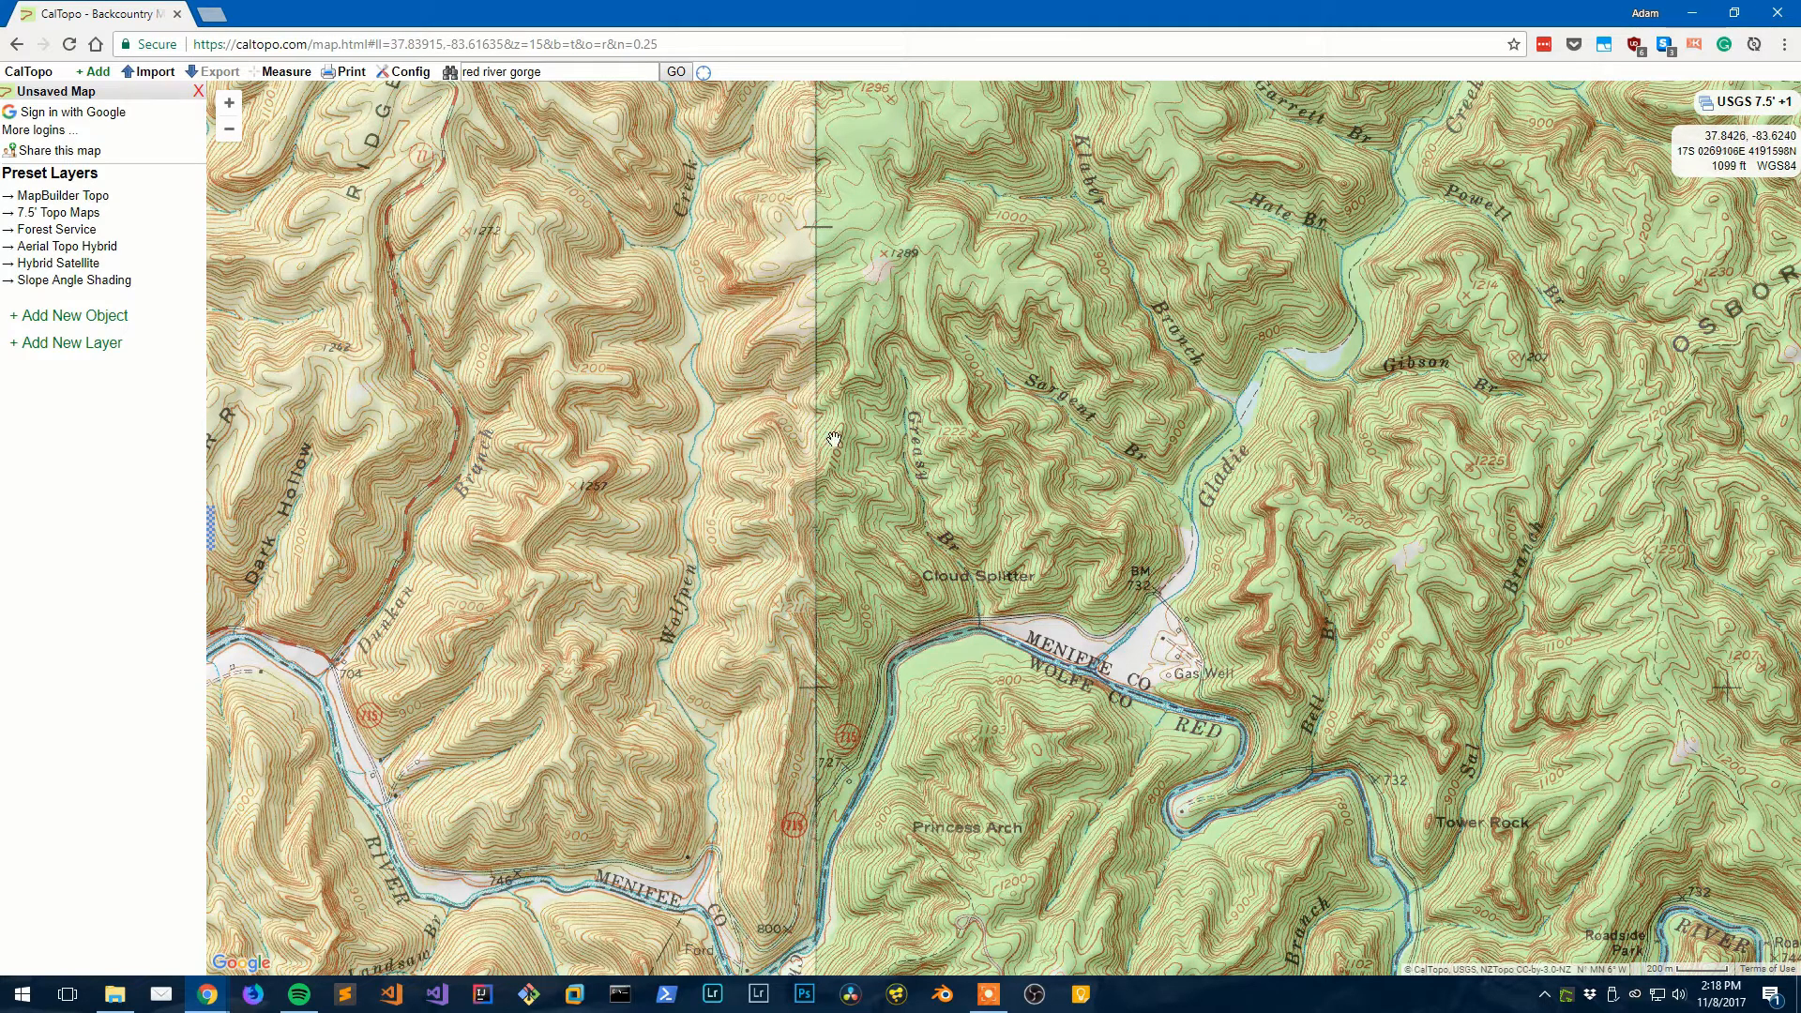
{"action": "left_click_drag", "start_coordinate": [761, 428], "coordinate": [790, 420]}
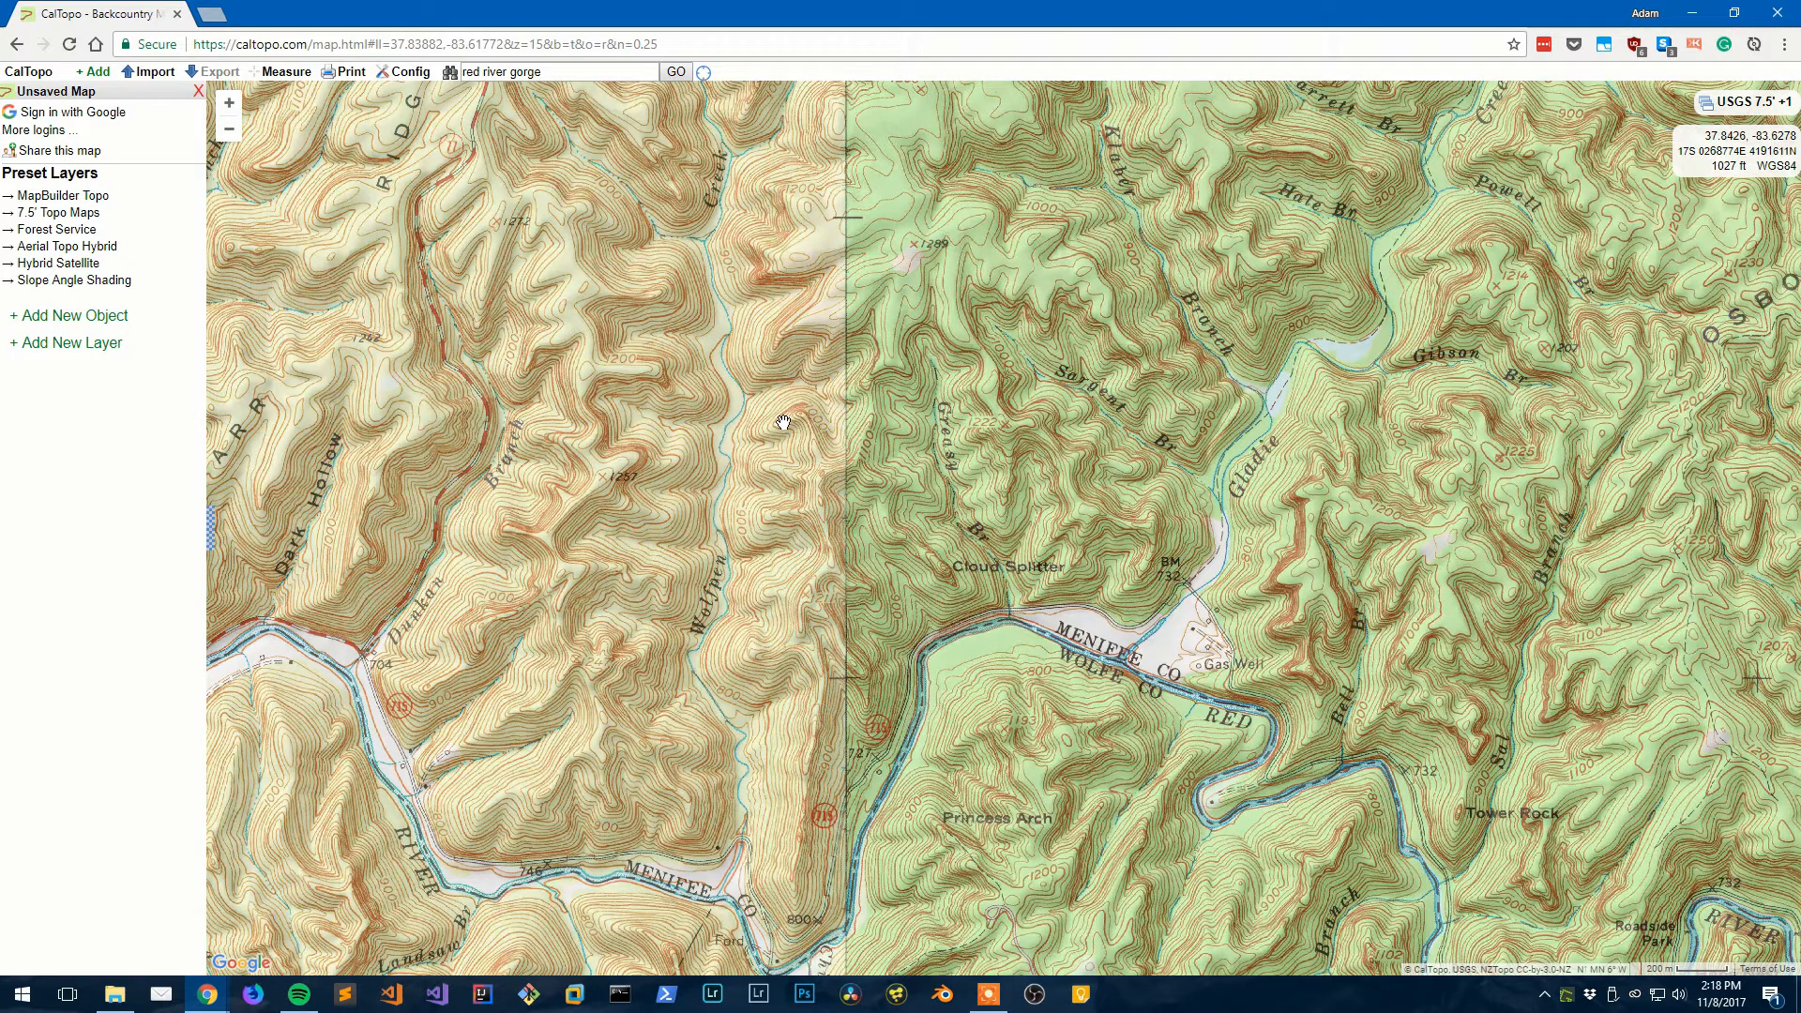
- Zoom out to level 13 and centre the gorge in the view
{"action": "scroll", "coordinate": [807, 442], "scroll_direction": "down", "scroll_amount": 1}
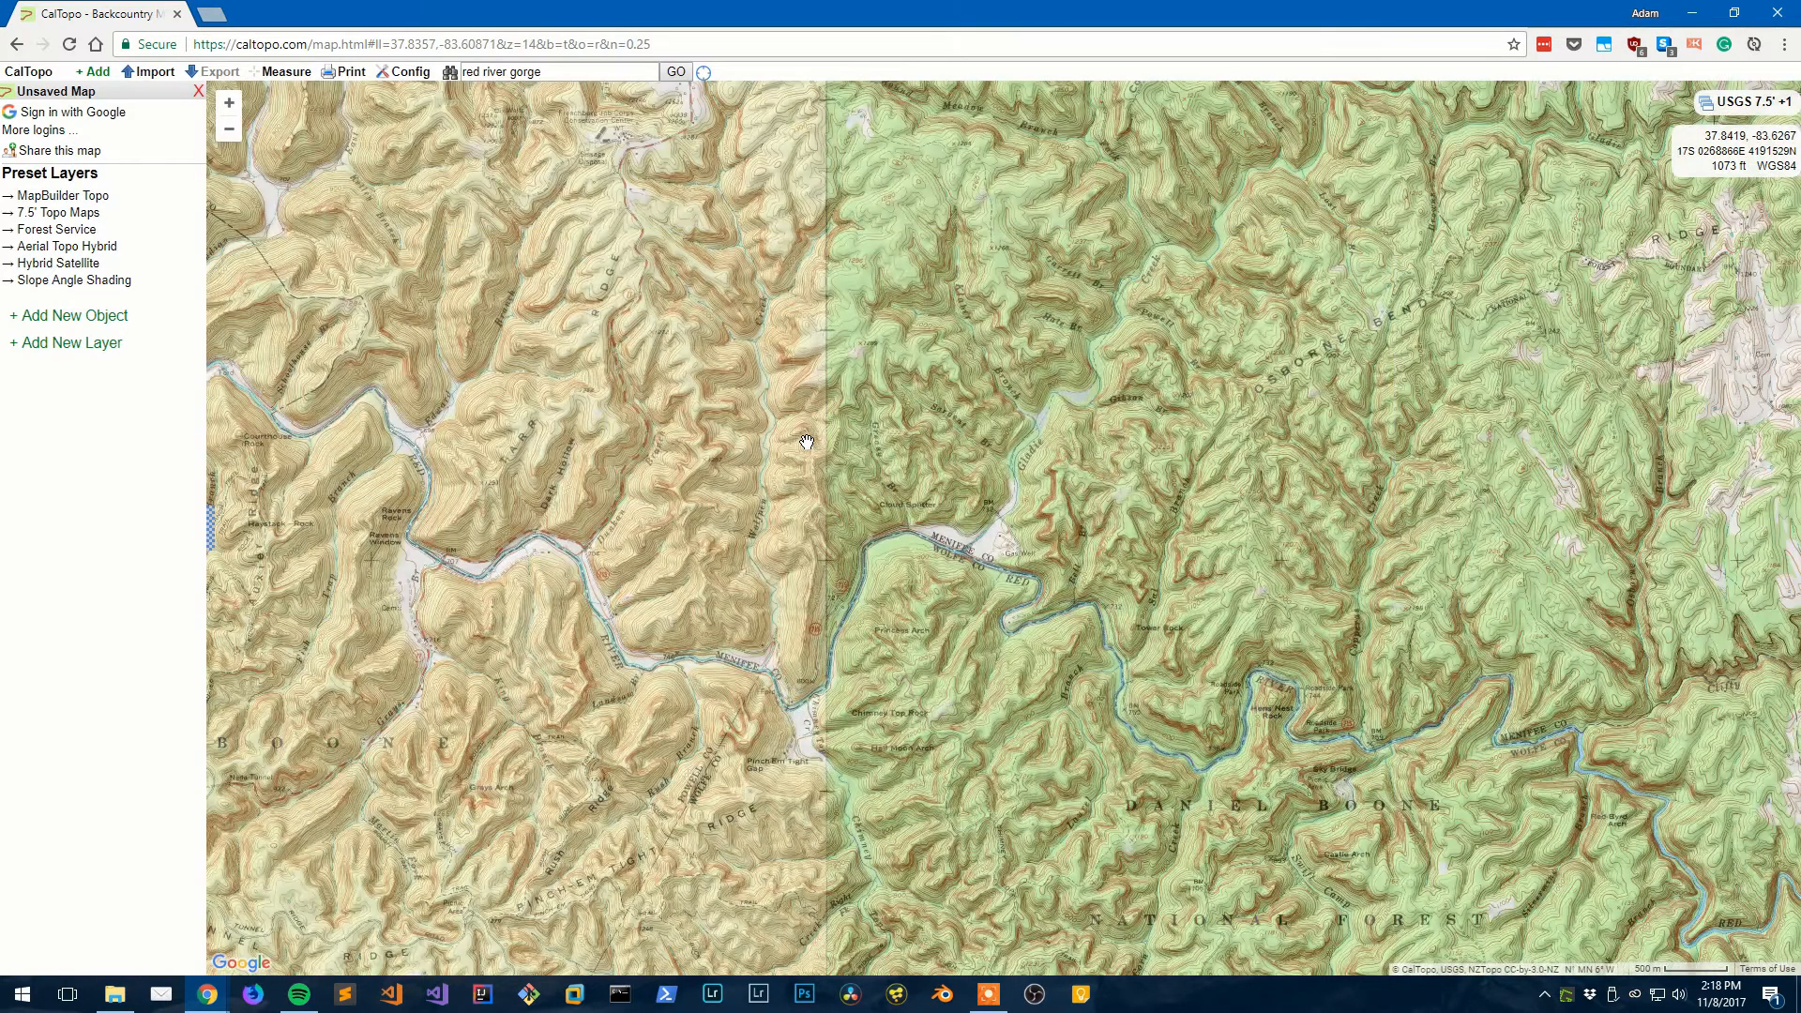
{"action": "scroll", "coordinate": [806, 442], "scroll_direction": "down", "scroll_amount": 1}
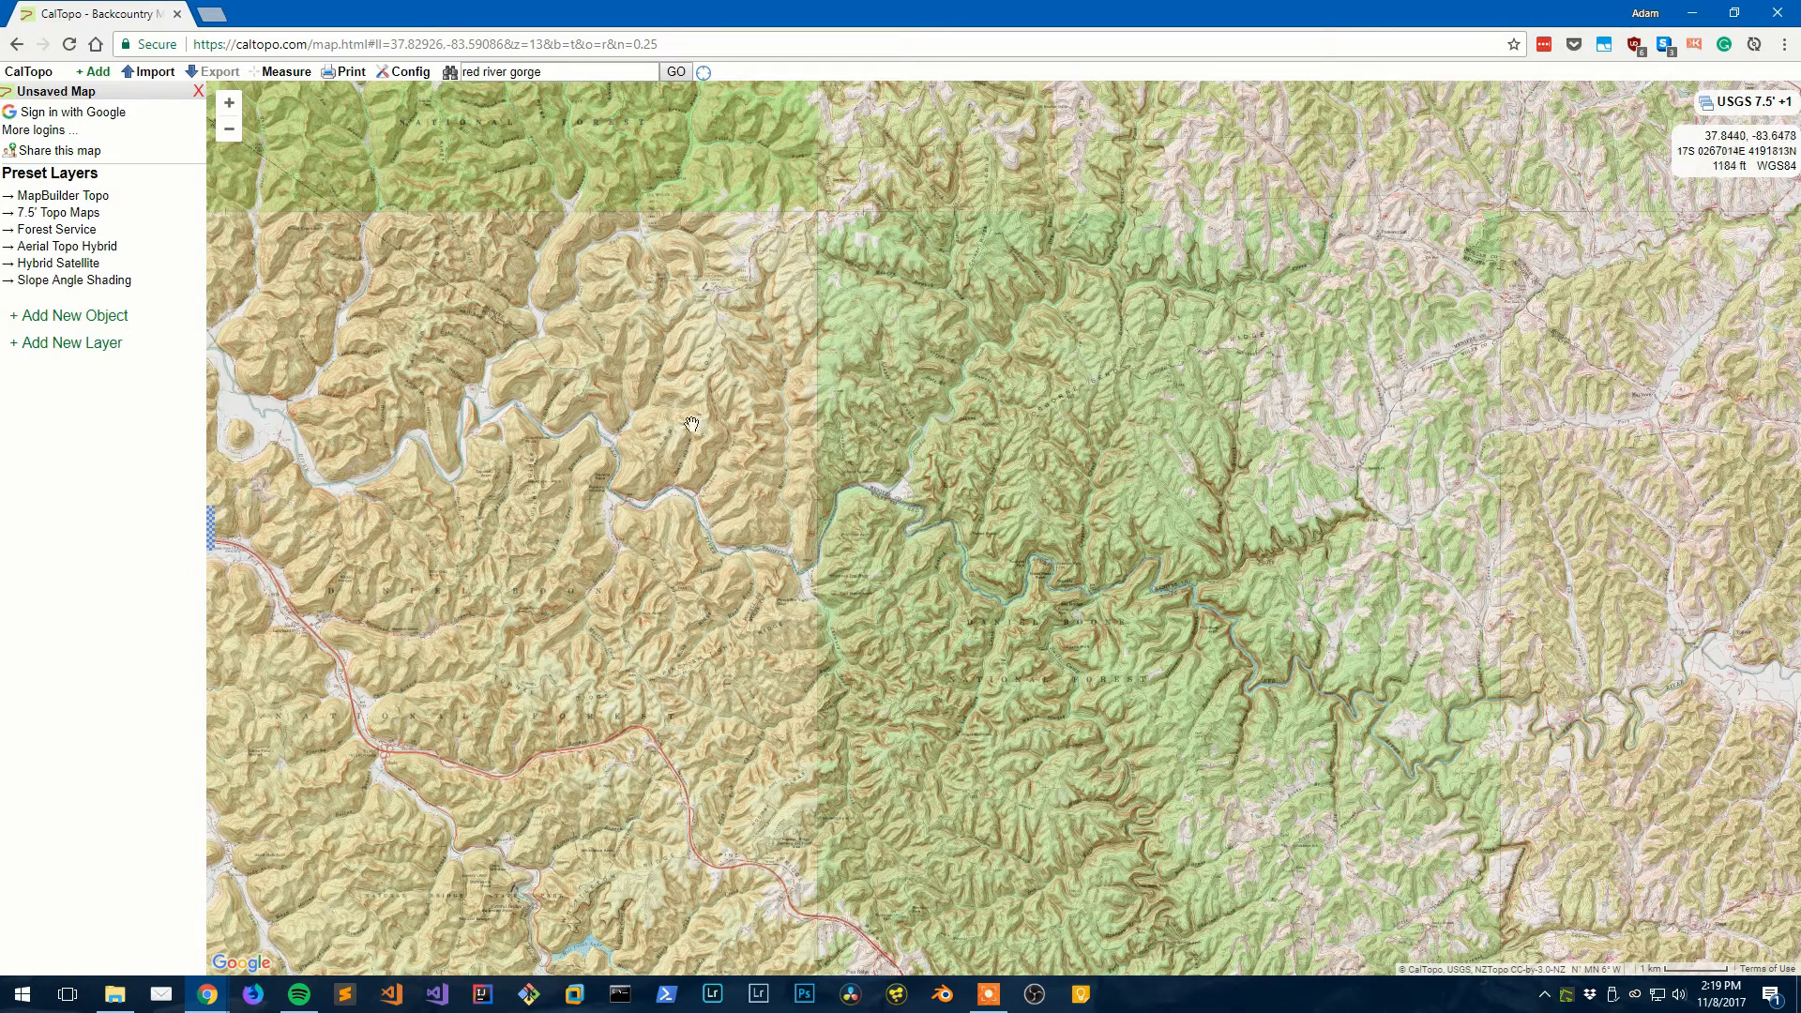
{"action": "left_click_drag", "start_coordinate": [799, 470], "coordinate": [722, 809]}
{"action": "left_click_drag", "start_coordinate": [769, 599], "coordinate": [921, 373]}
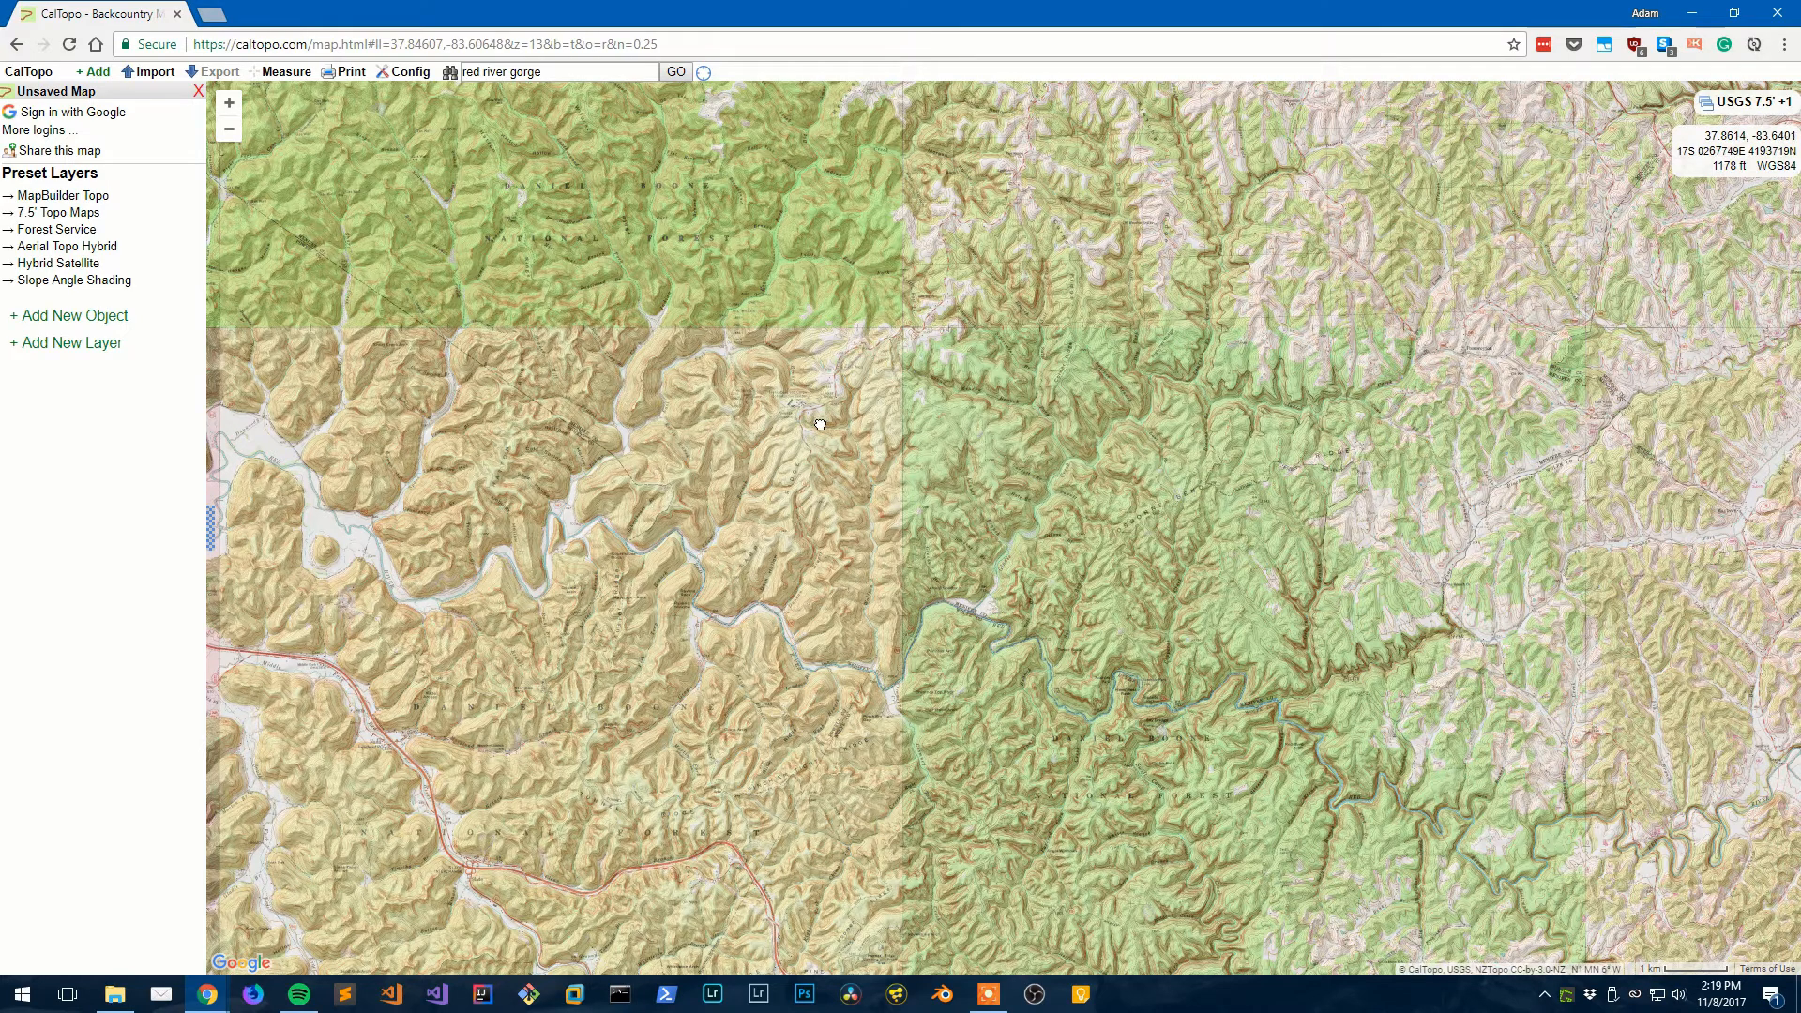
{"action": "left_click_drag", "start_coordinate": [839, 413], "coordinate": [874, 315]}
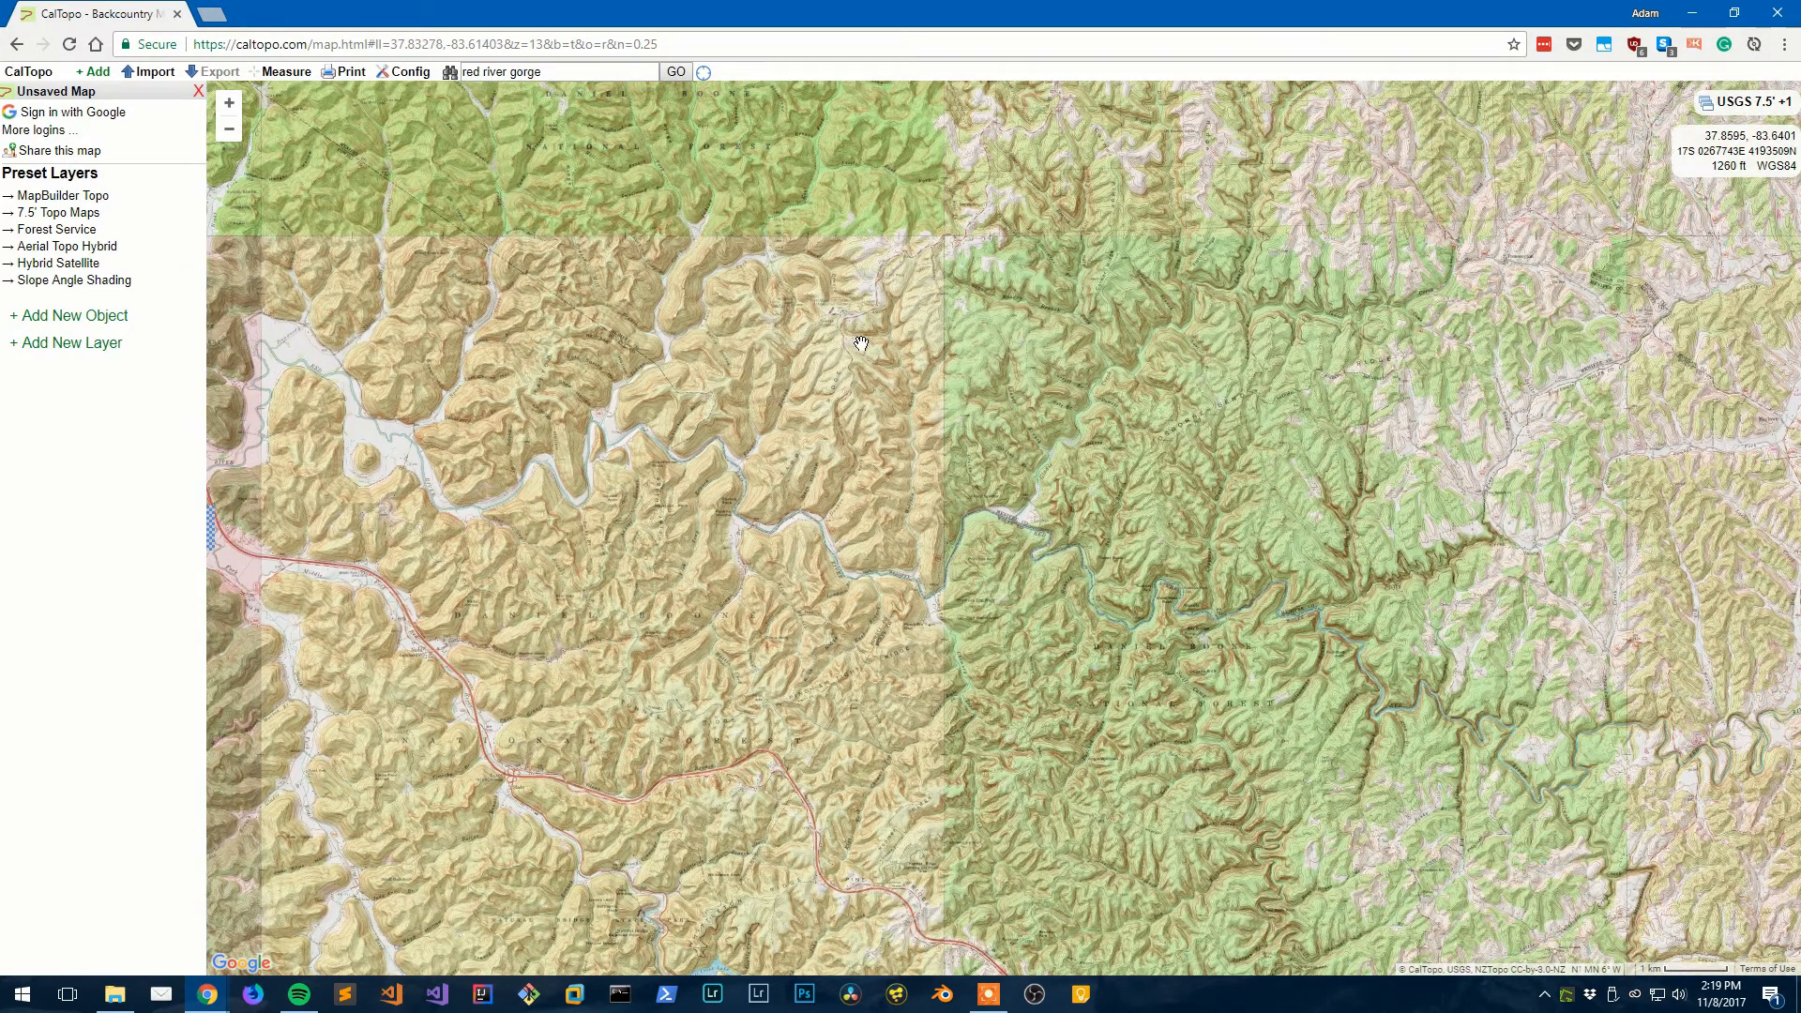
- Frame Princess Arch, Chimney Top Rock and Cloud Splitter, then settle at zoom 14 across the gorge
{"action": "scroll", "coordinate": [872, 340], "scroll_direction": "down", "scroll_amount": 1}
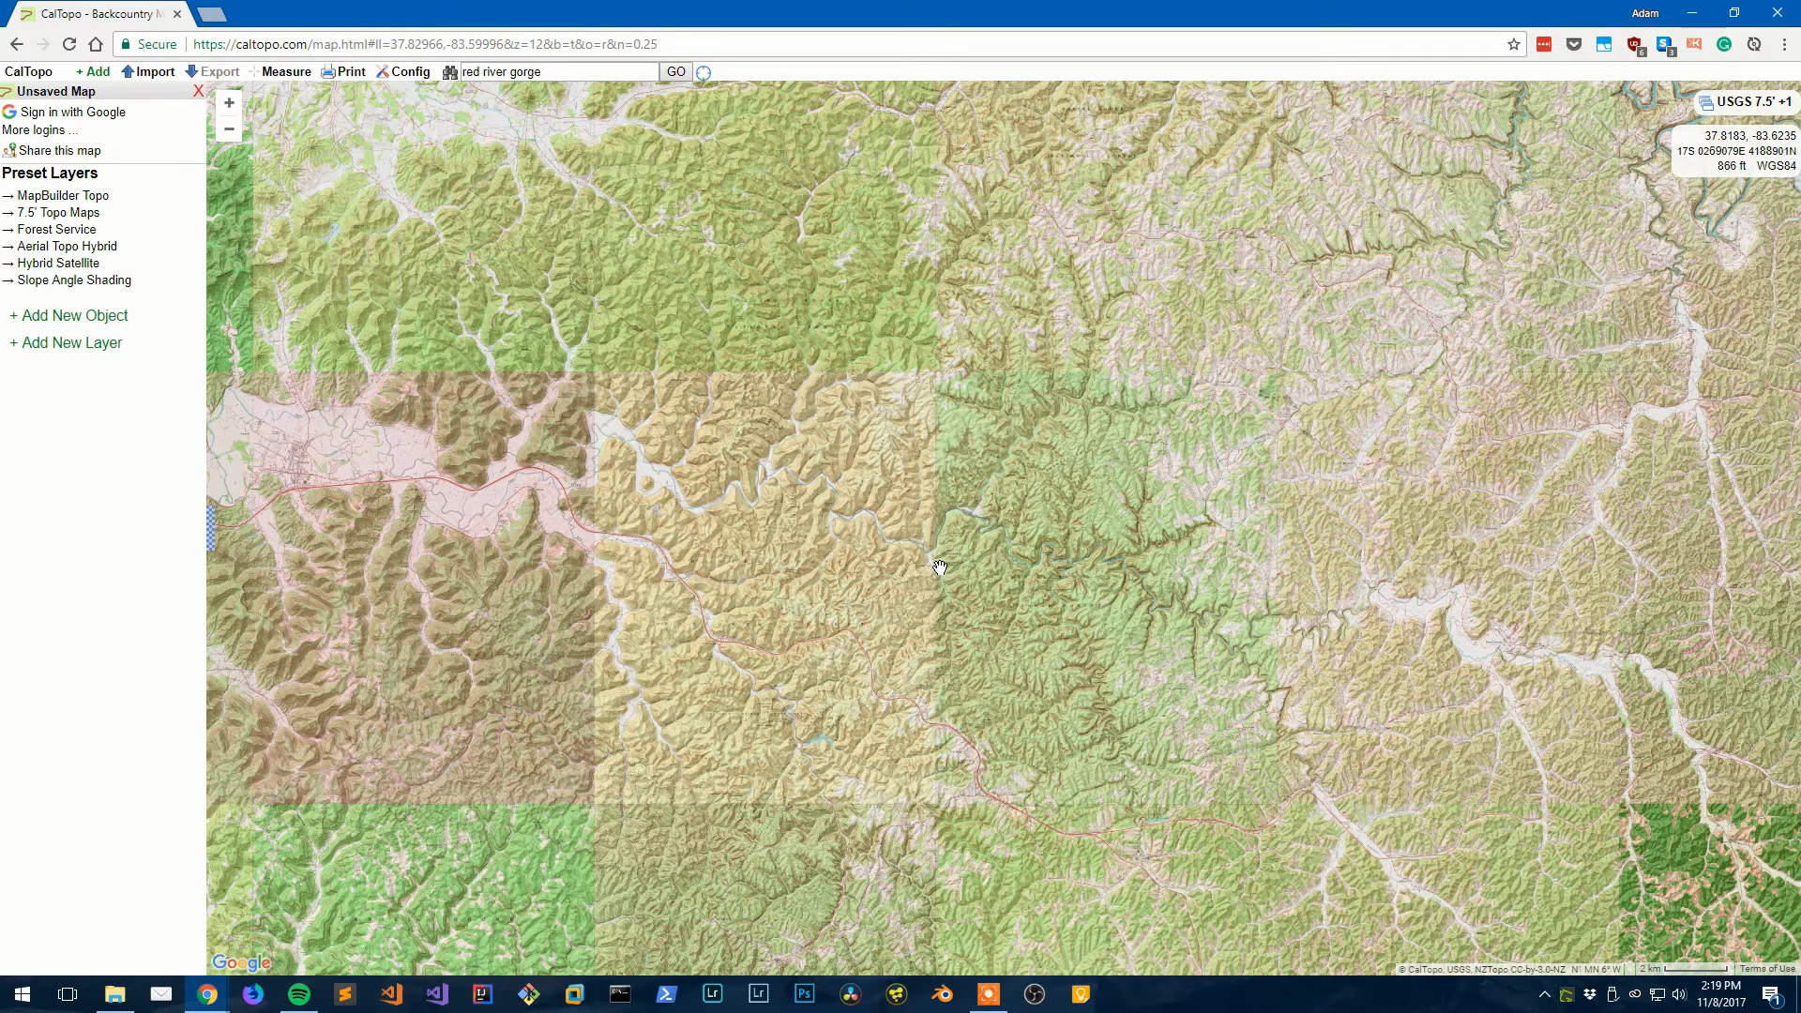
{"action": "scroll", "coordinate": [940, 566], "scroll_direction": "up", "scroll_amount": 1}
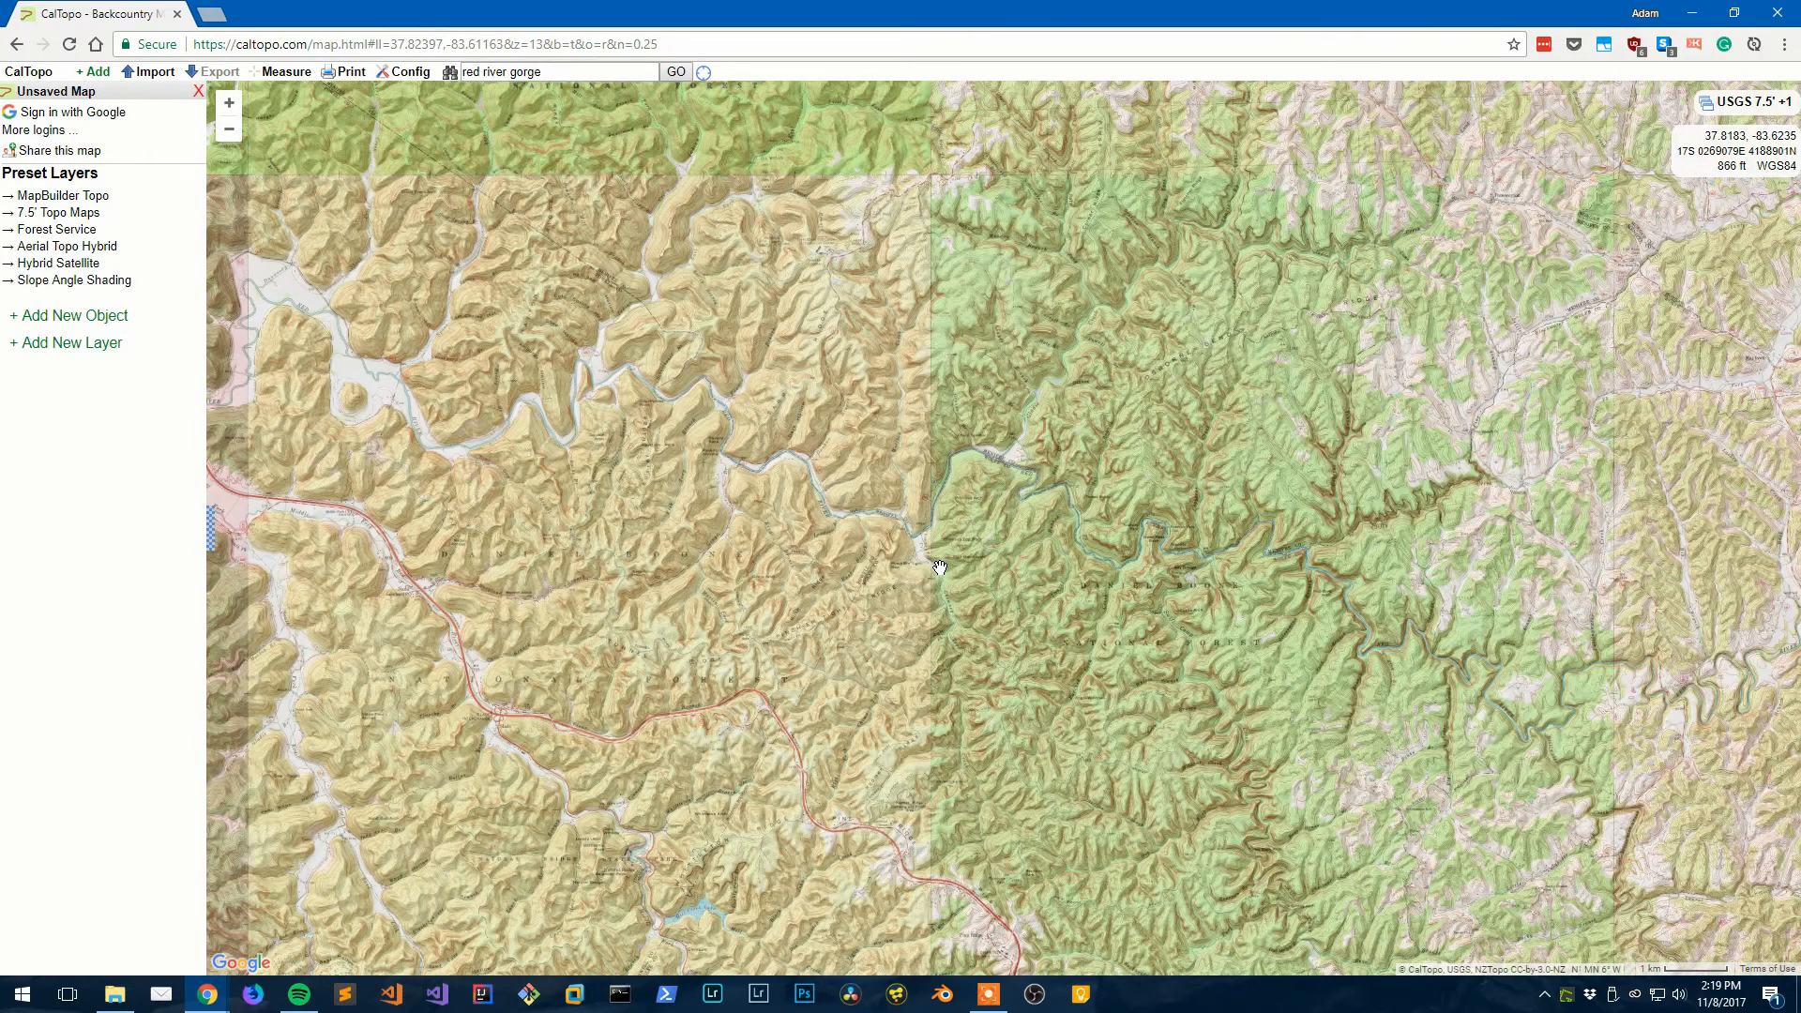
{"action": "scroll", "coordinate": [940, 567], "scroll_direction": "up", "scroll_amount": 1}
{"action": "scroll", "coordinate": [940, 566], "scroll_direction": "up", "scroll_amount": 1}
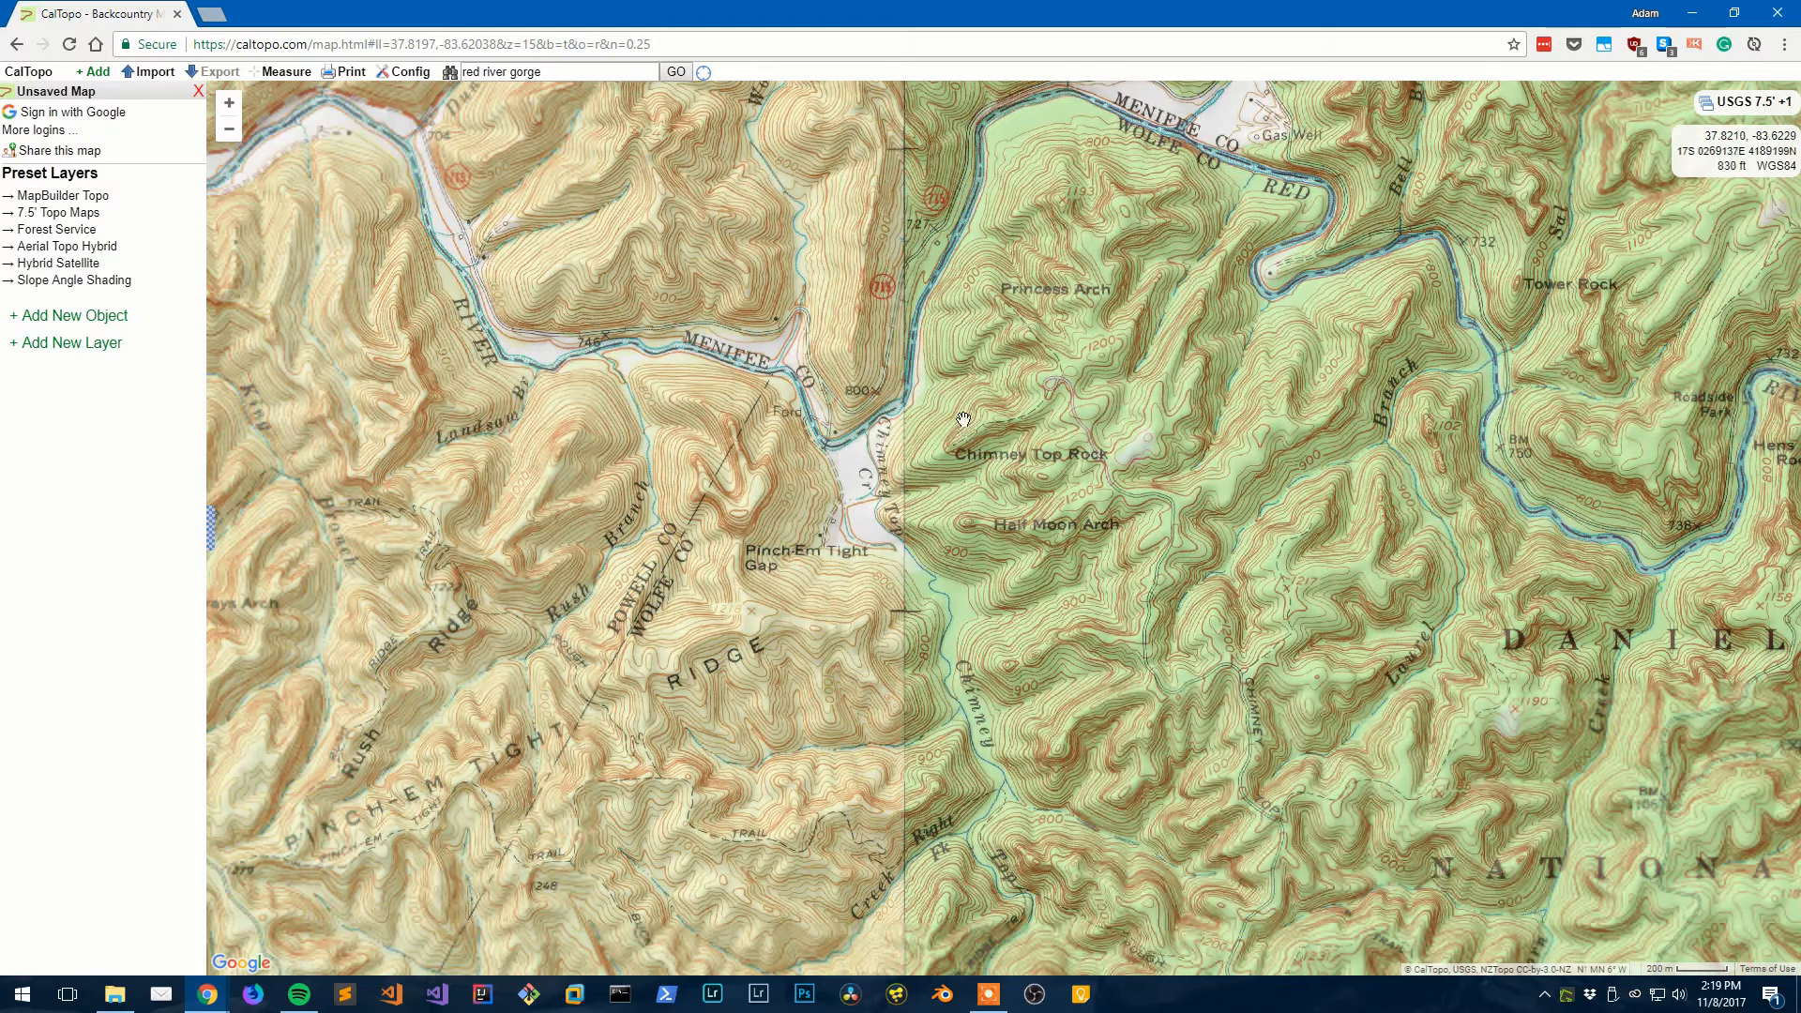
{"action": "left_click_drag", "start_coordinate": [930, 169], "coordinate": [897, 391]}
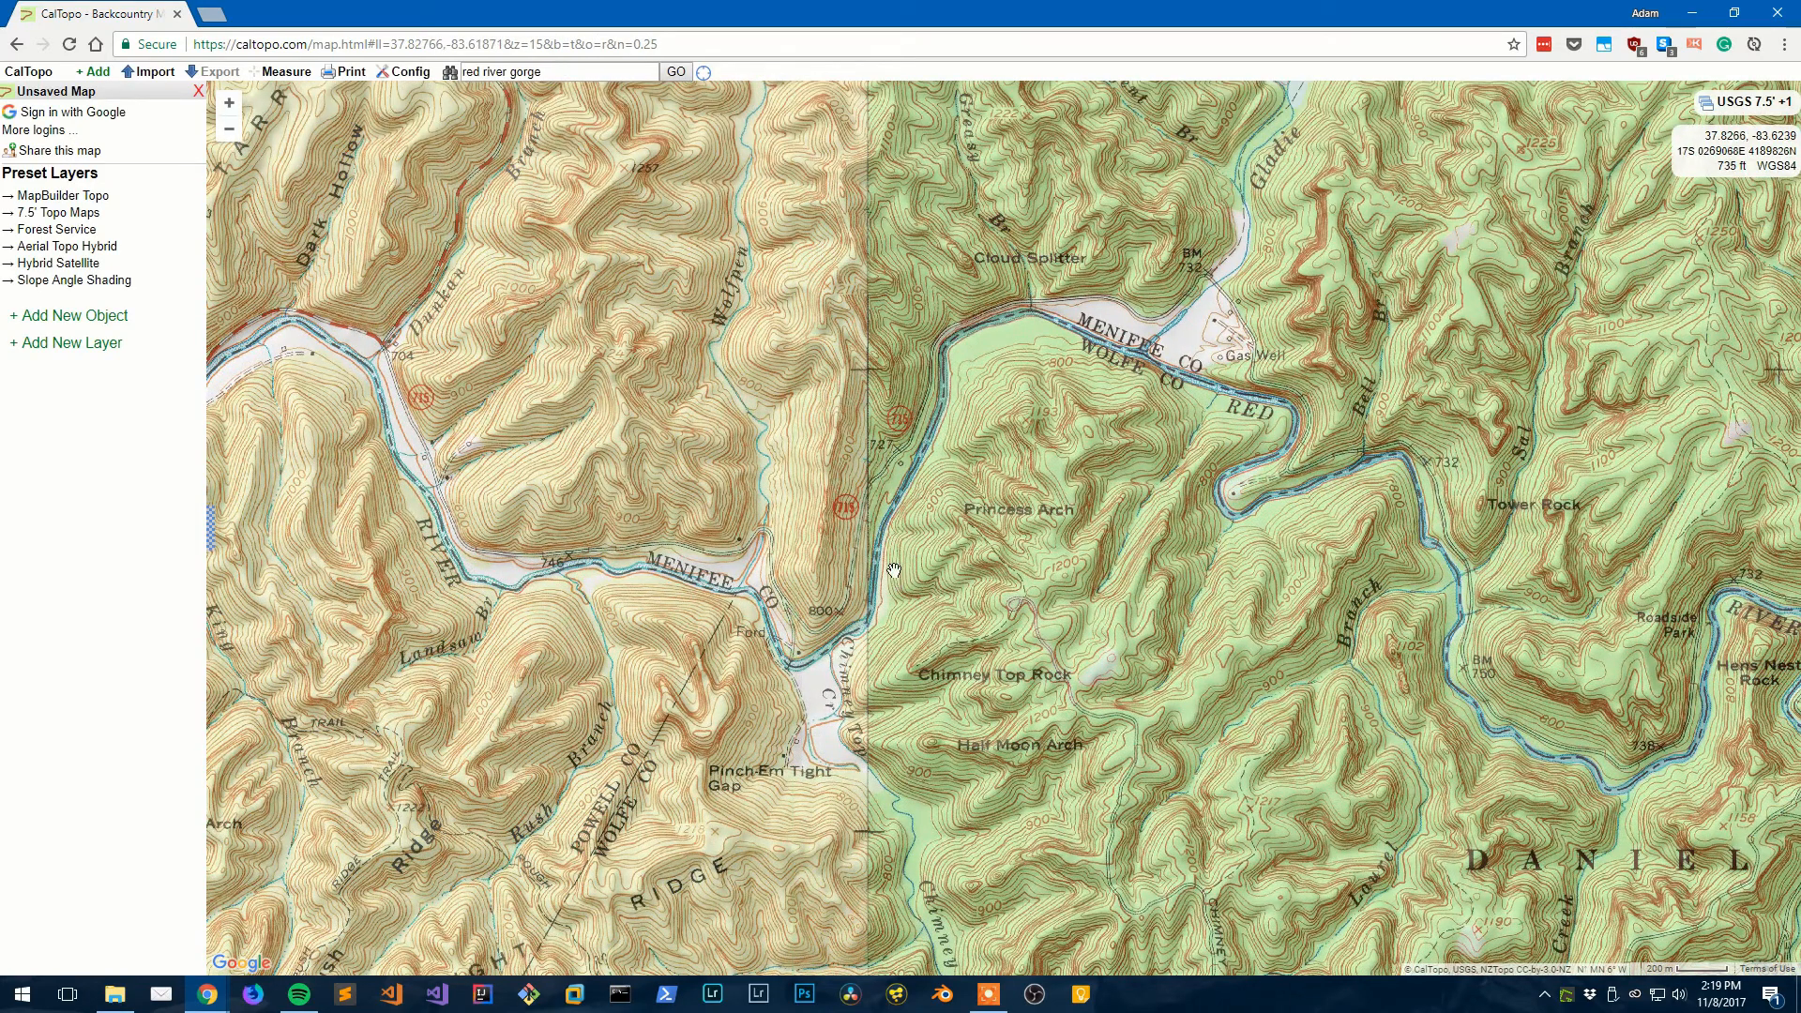
{"action": "left_click_drag", "start_coordinate": [893, 571], "coordinate": [886, 488]}
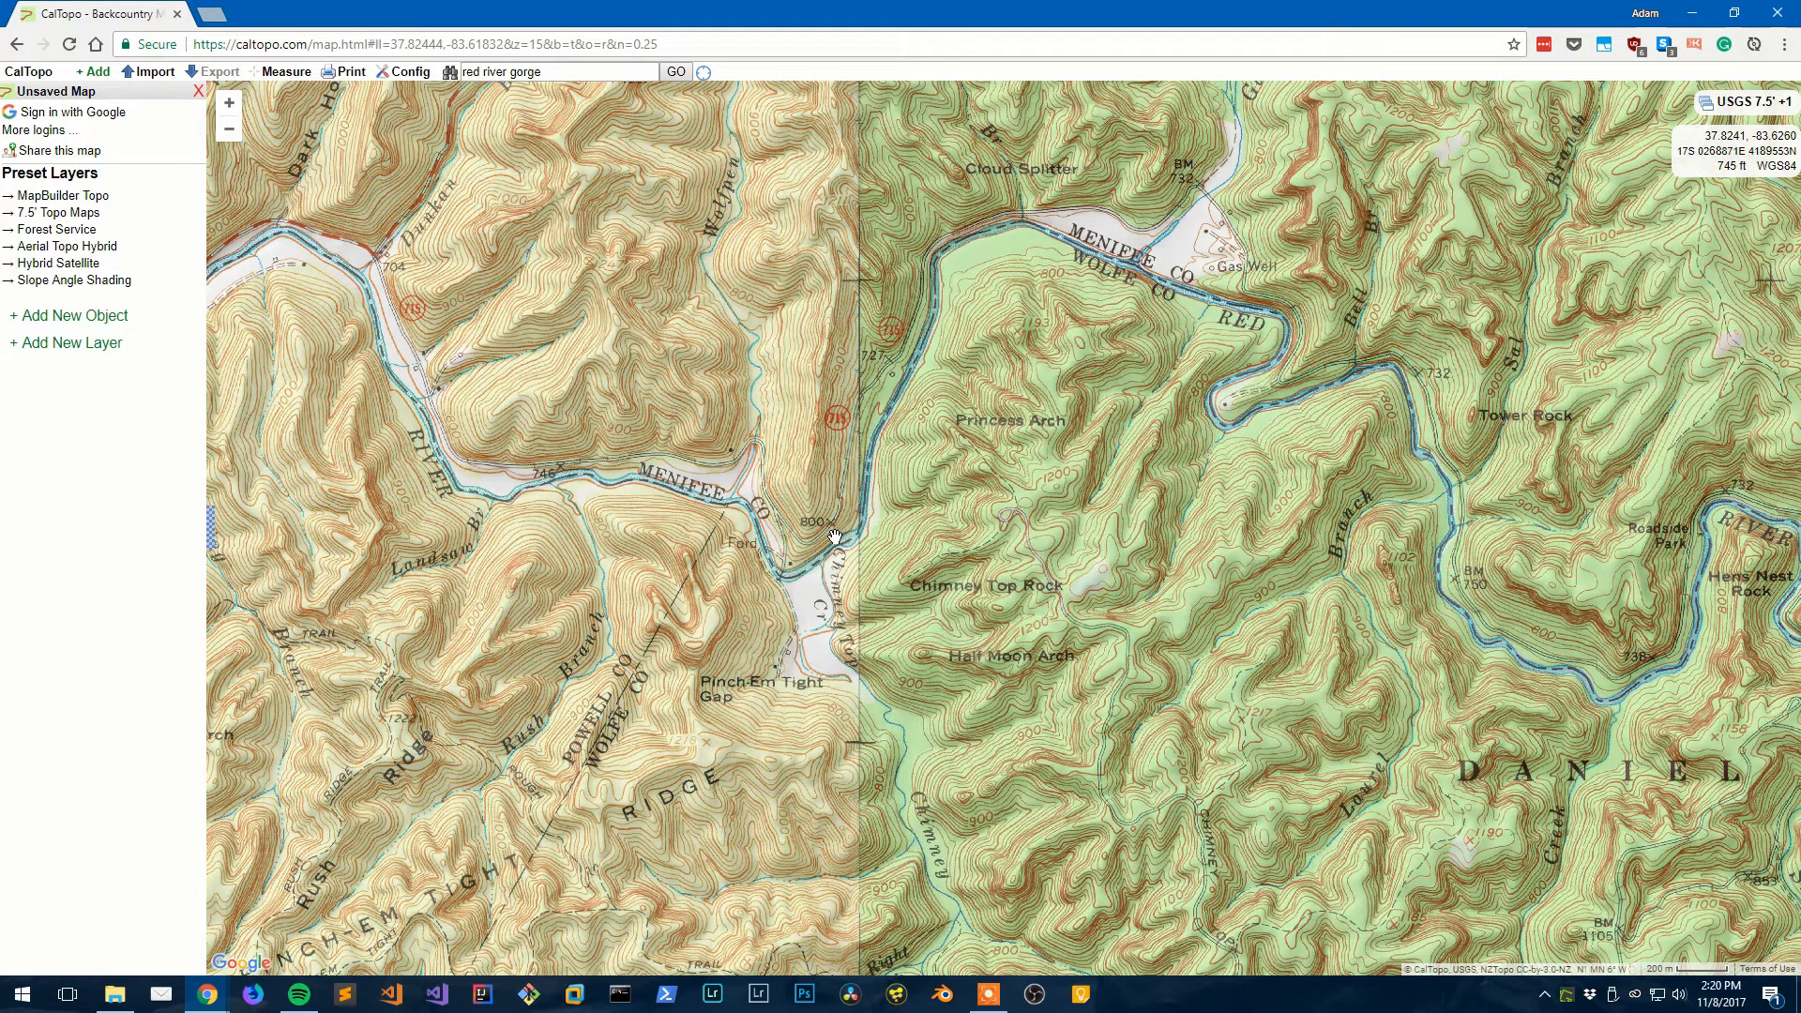
{"action": "scroll", "coordinate": [831, 524], "scroll_direction": "down", "scroll_amount": 1}
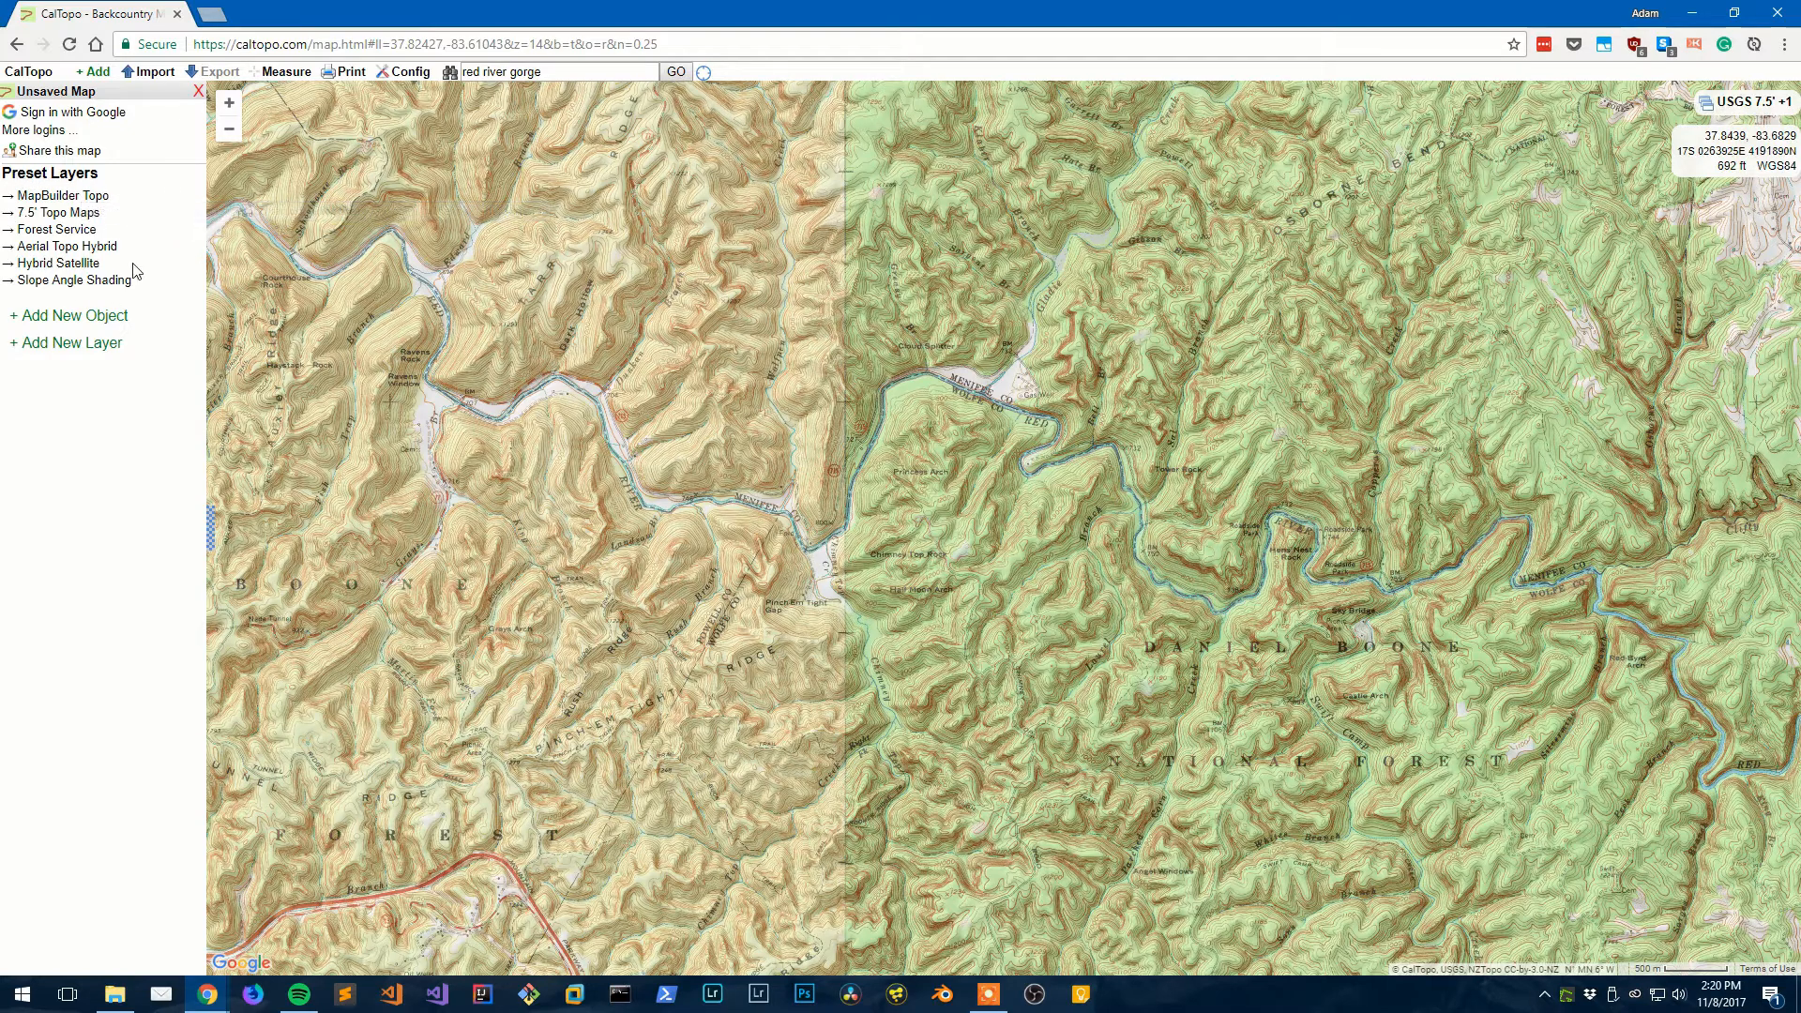
- Switch the base map to MapBuilder Topo and zoom in
{"action": "left_click", "coordinate": [106, 204]}
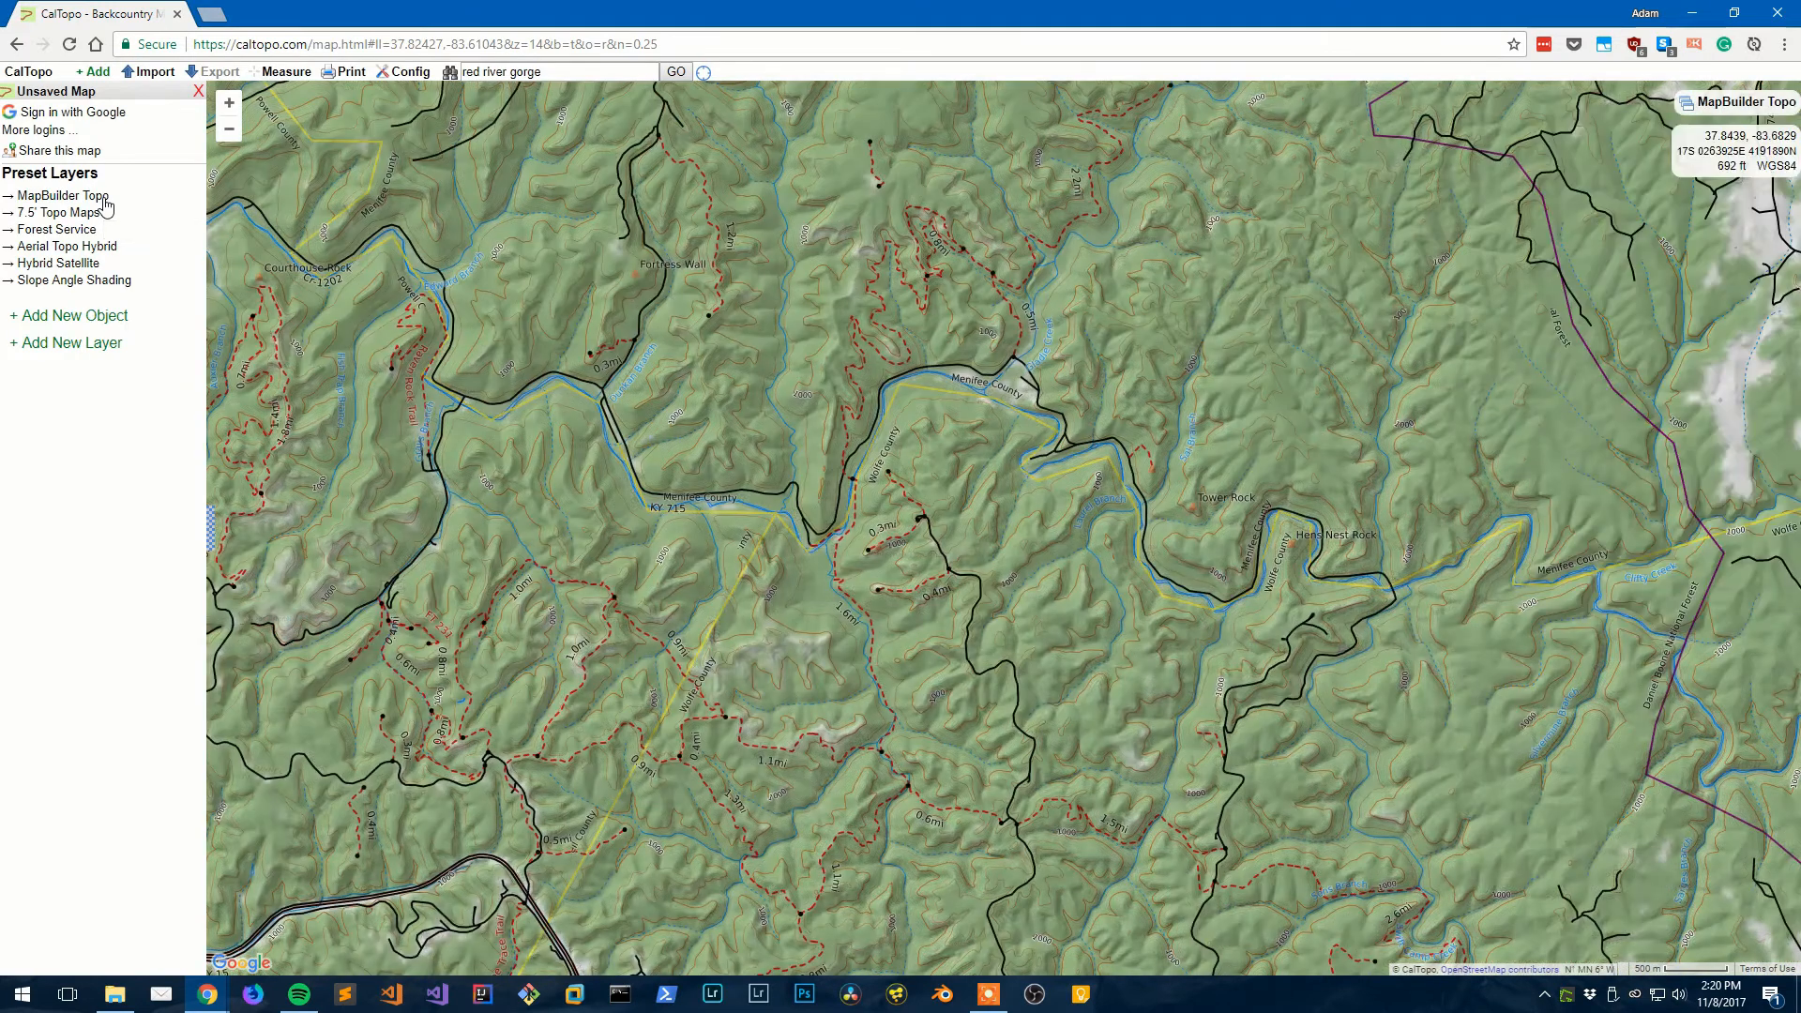
{"action": "left_click_drag", "start_coordinate": [608, 337], "coordinate": [621, 396]}
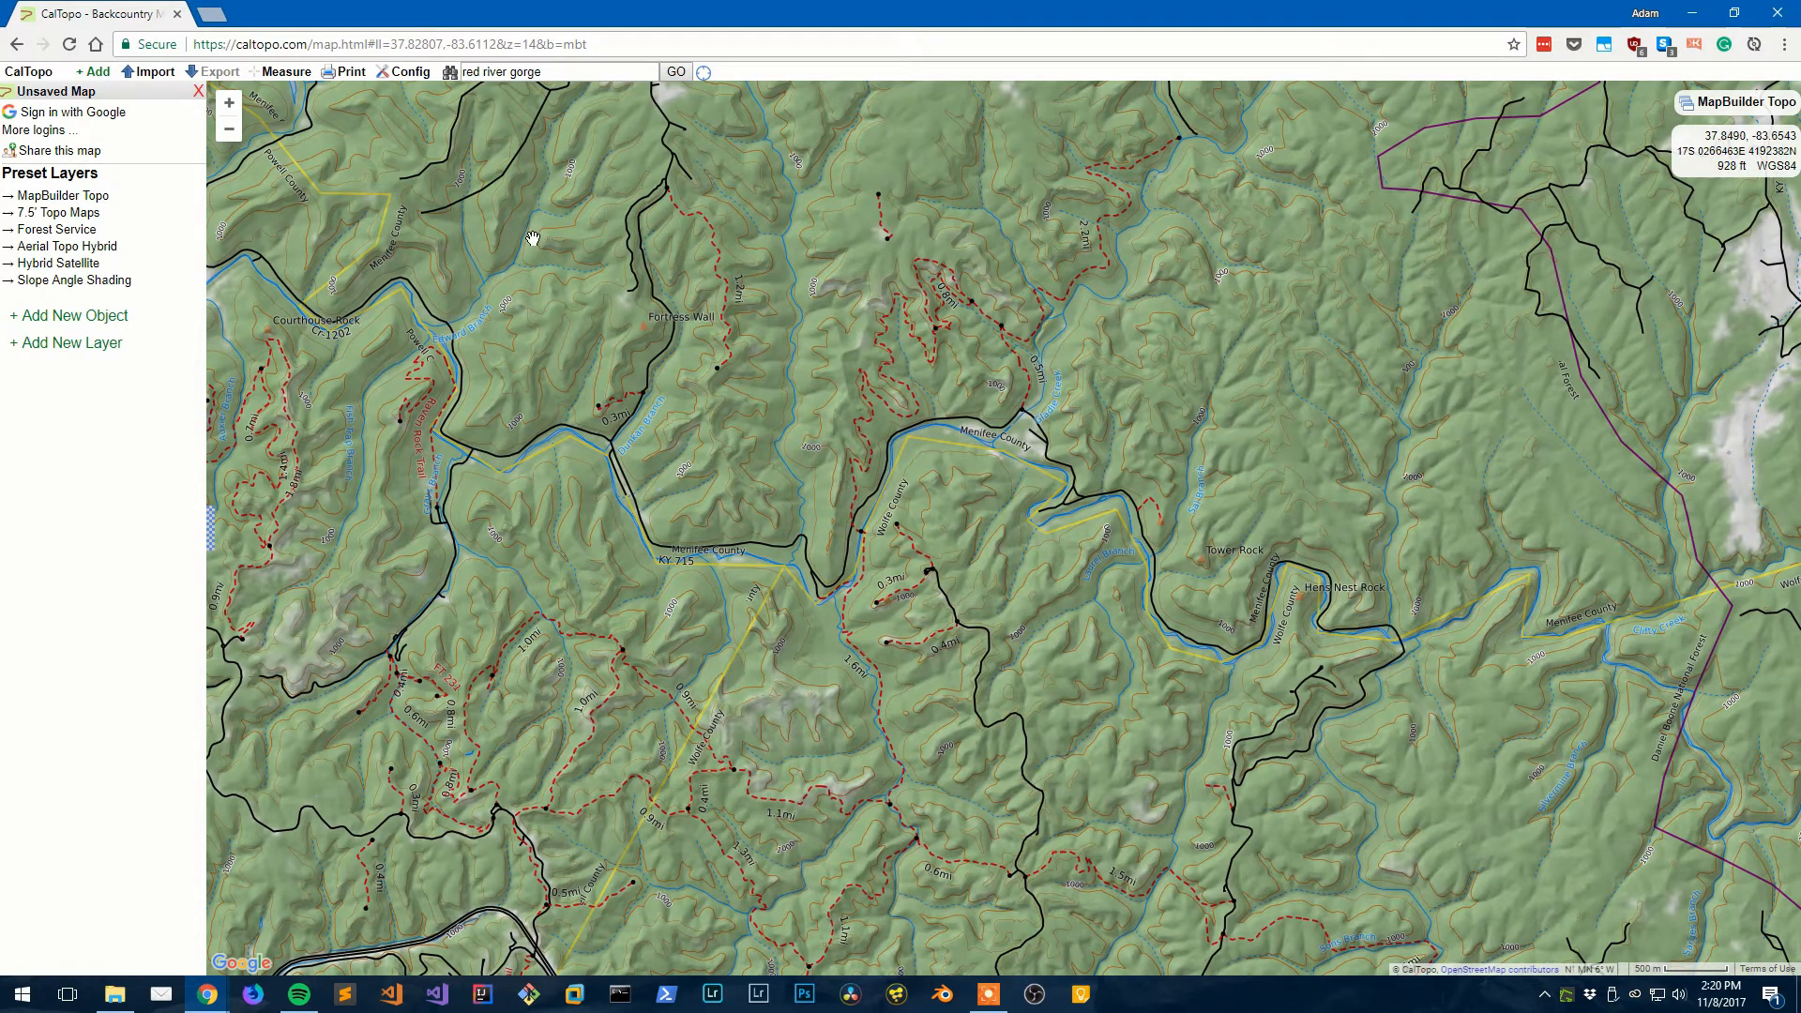
{"action": "left_click_drag", "start_coordinate": [532, 239], "coordinate": [565, 403]}
{"action": "scroll", "coordinate": [689, 416], "scroll_direction": "up", "scroll_amount": 1}
{"action": "scroll", "coordinate": [688, 416], "scroll_direction": "up", "scroll_amount": 1}
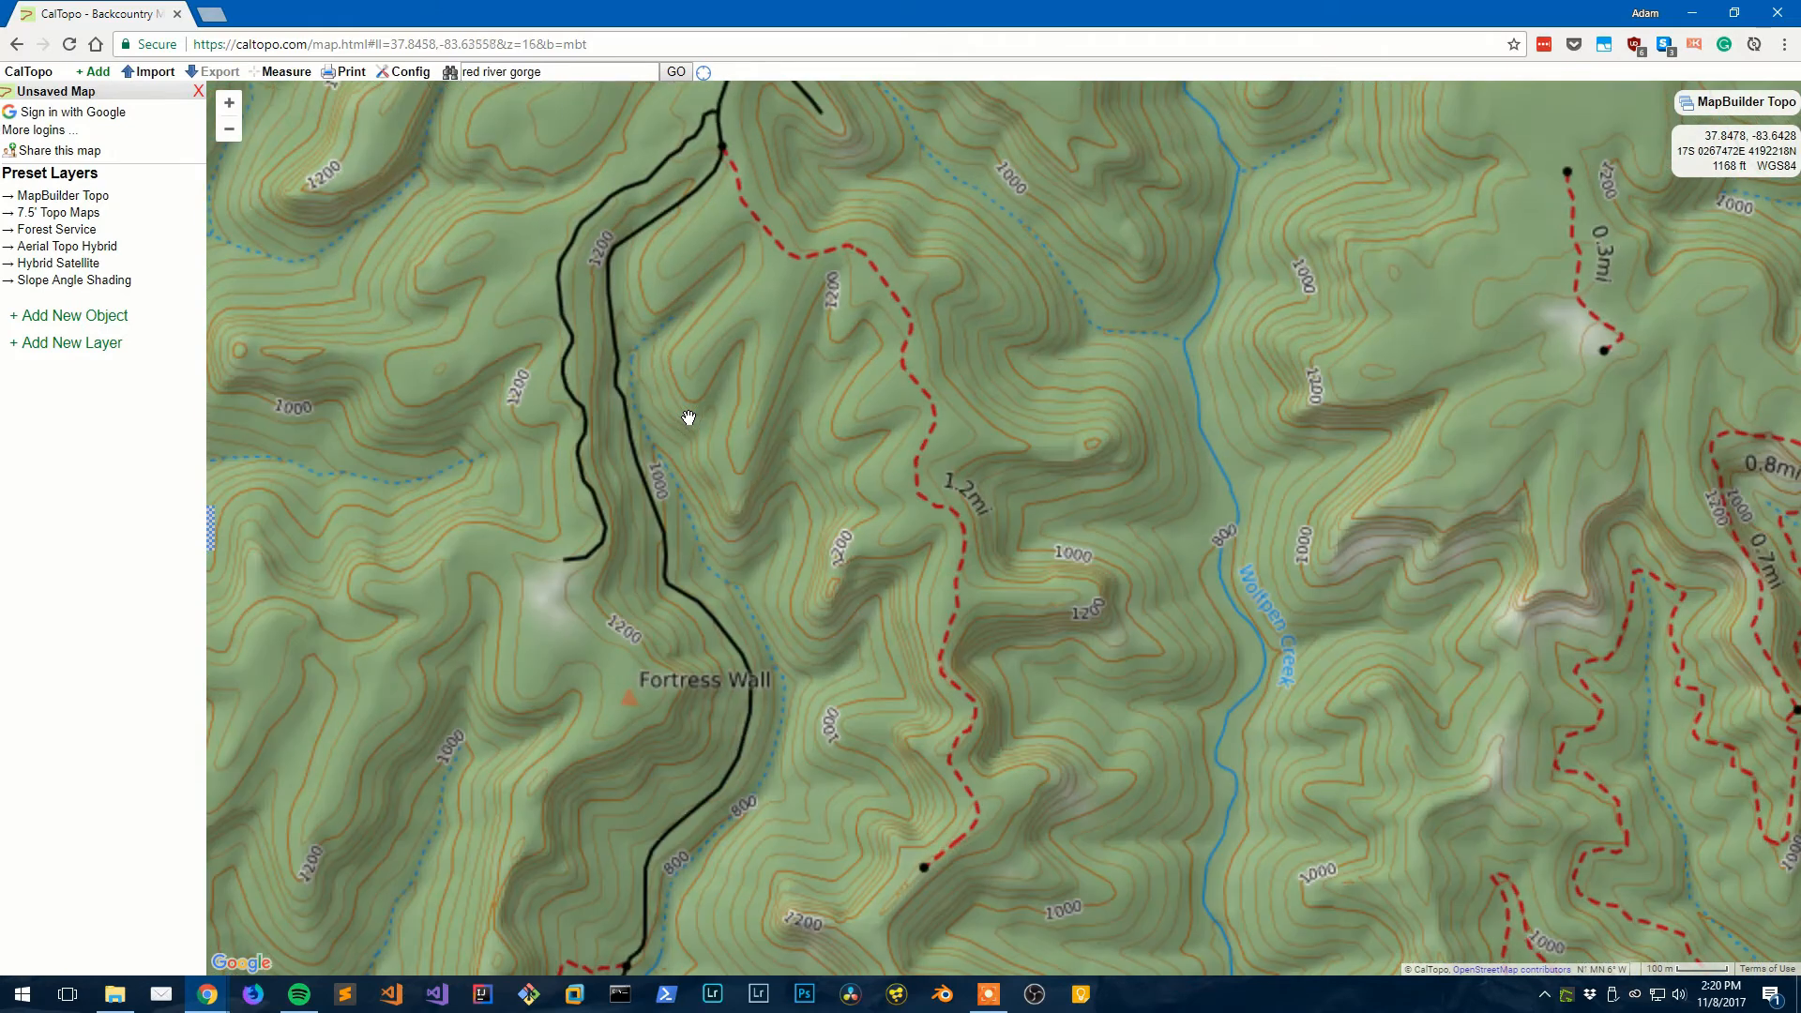
- Centre the map on Fortress Wall and the trail to its east
{"action": "left_click_drag", "start_coordinate": [756, 419], "coordinate": [684, 291]}
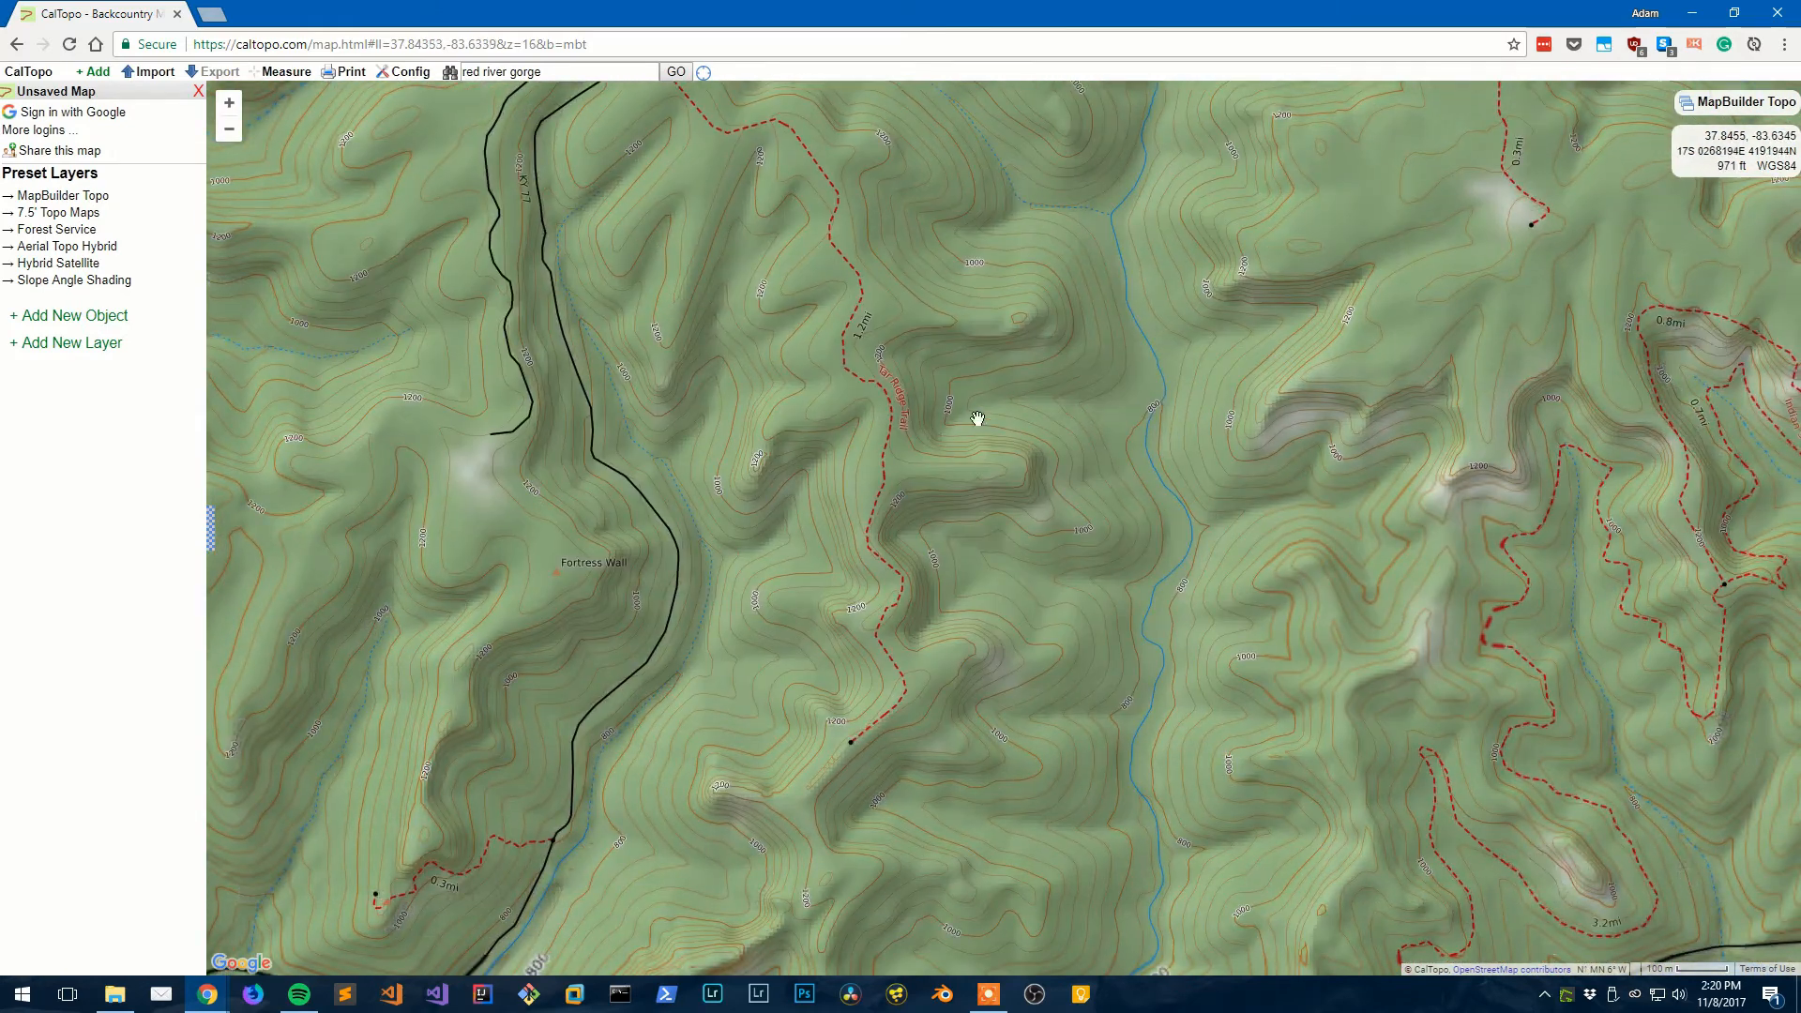
{"action": "left_click_drag", "start_coordinate": [977, 418], "coordinate": [862, 486]}
{"action": "scroll", "coordinate": [937, 390], "scroll_direction": "down", "scroll_amount": 1}
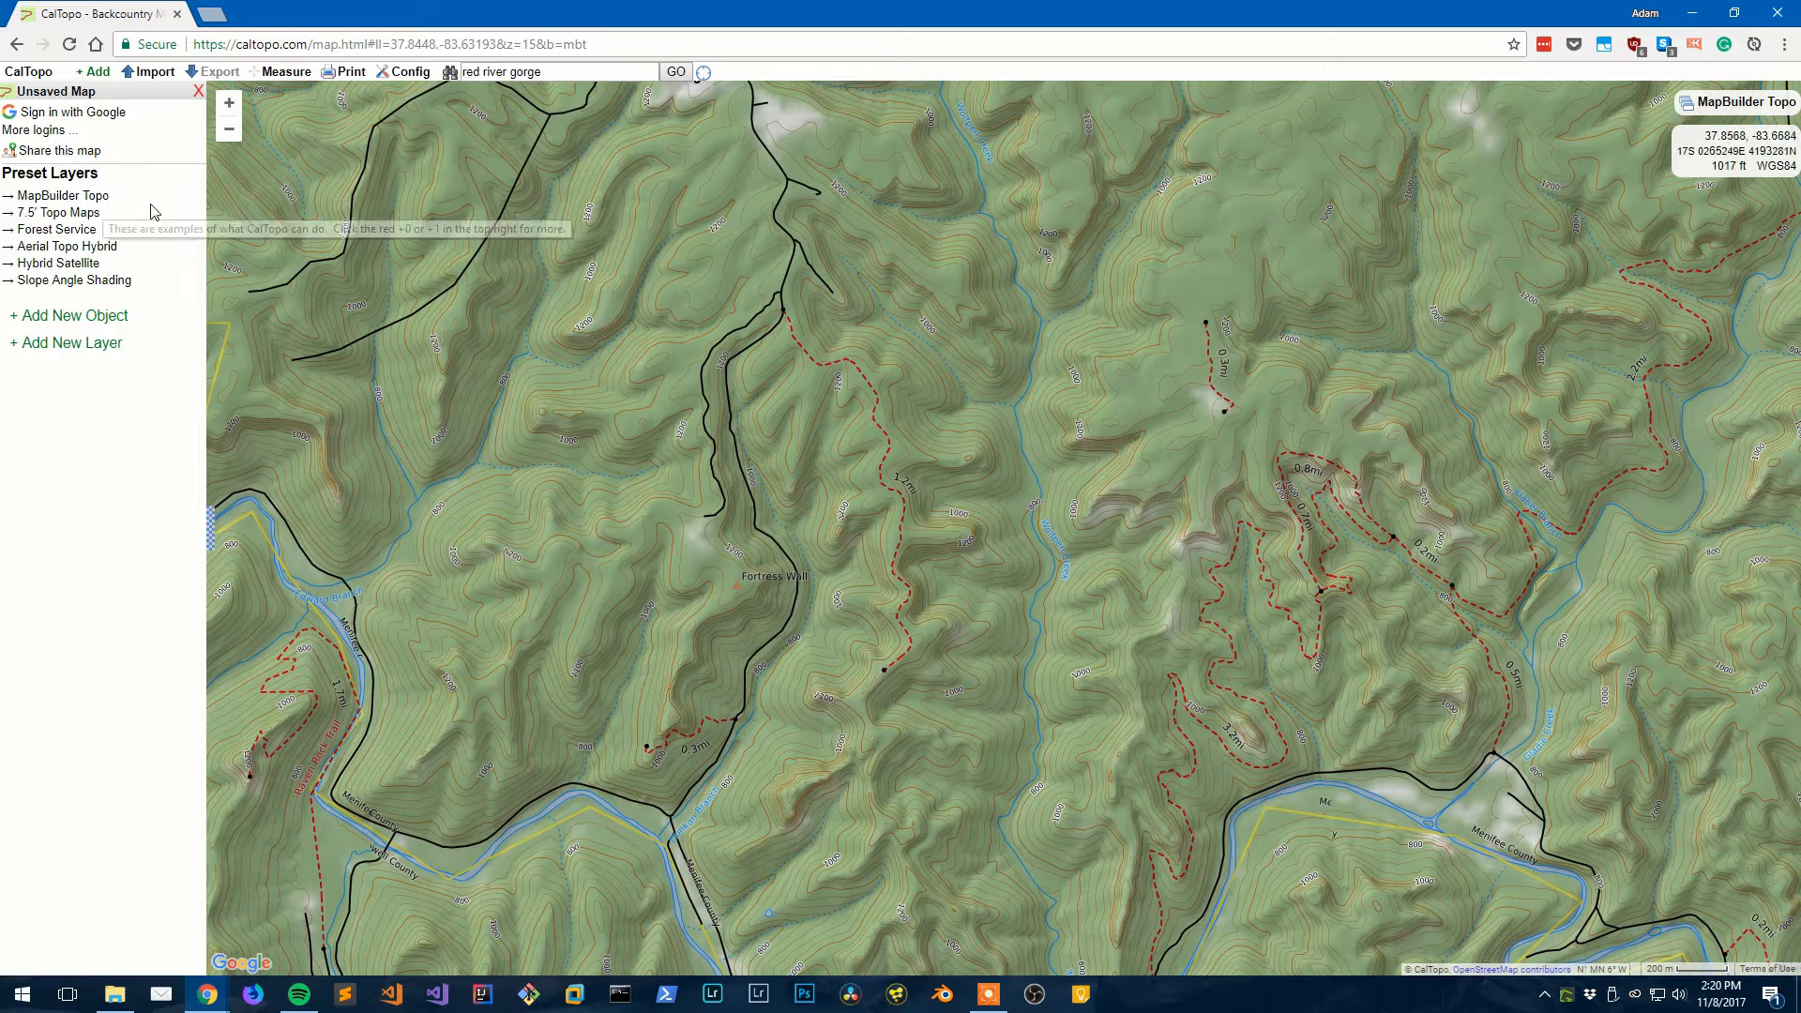
{"action": "left_click_drag", "start_coordinate": [611, 274], "coordinate": [547, 221]}
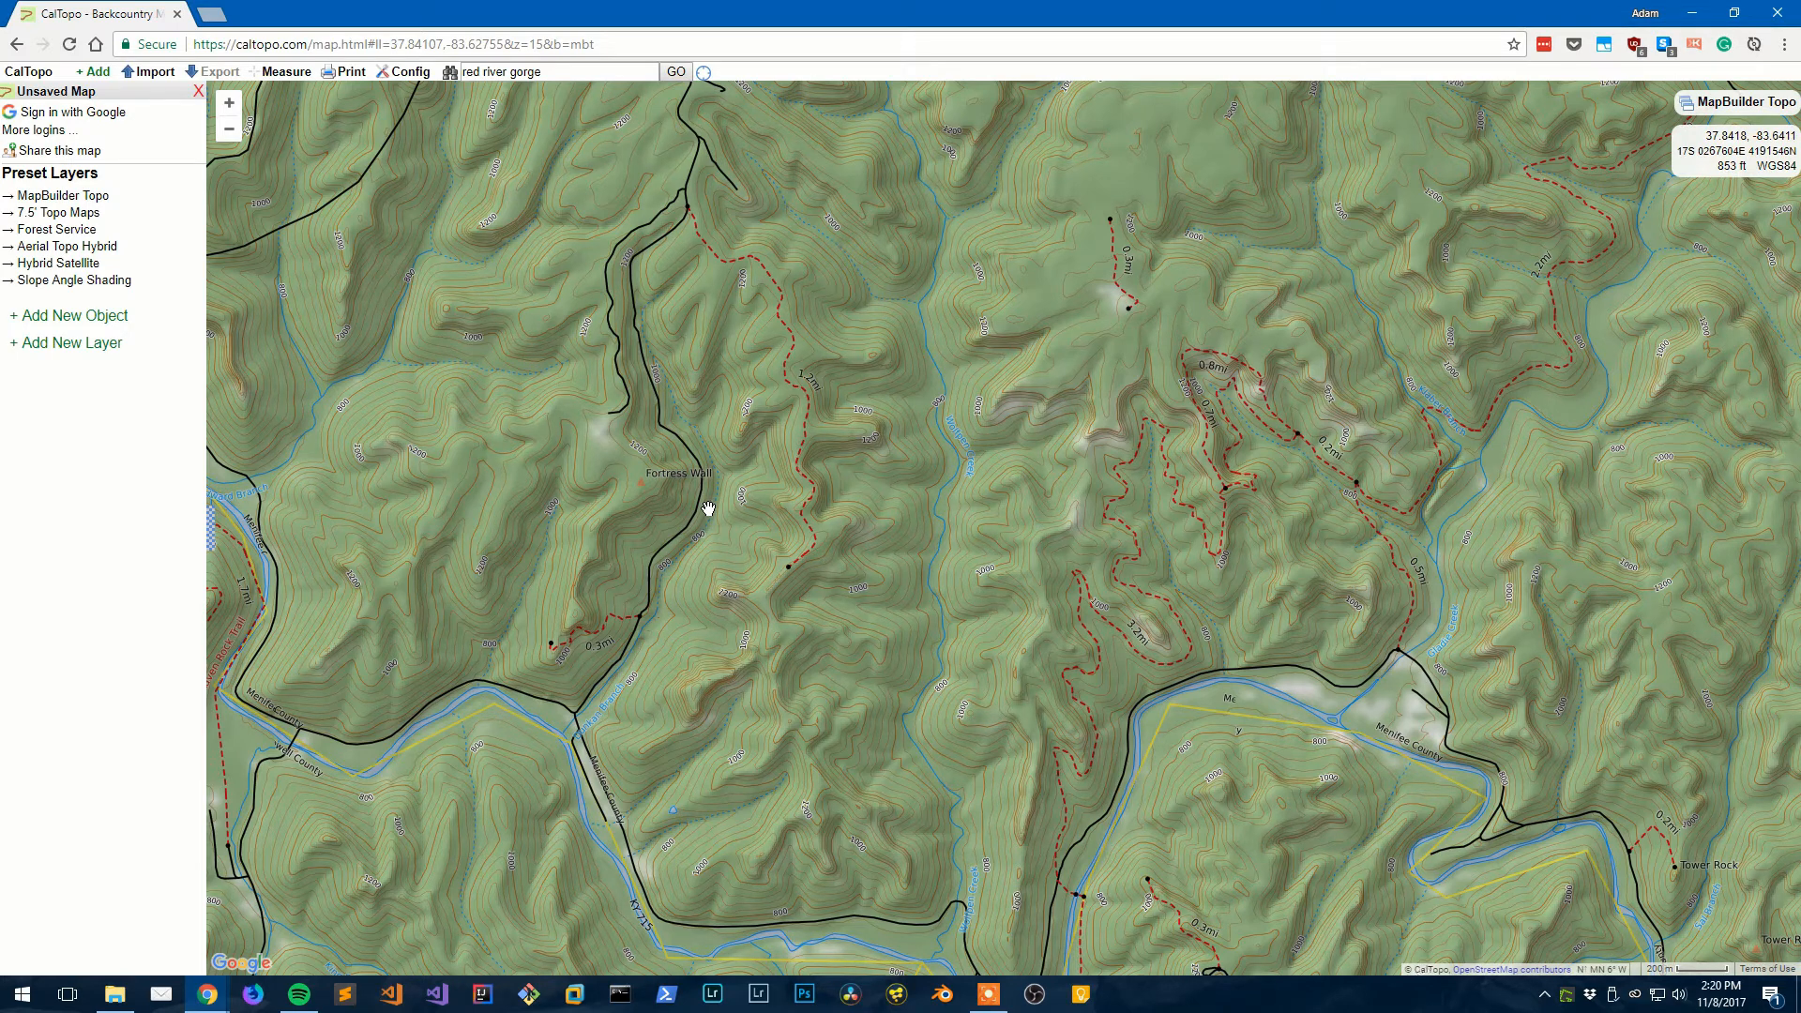
{"action": "left_click_drag", "start_coordinate": [728, 538], "coordinate": [833, 651]}
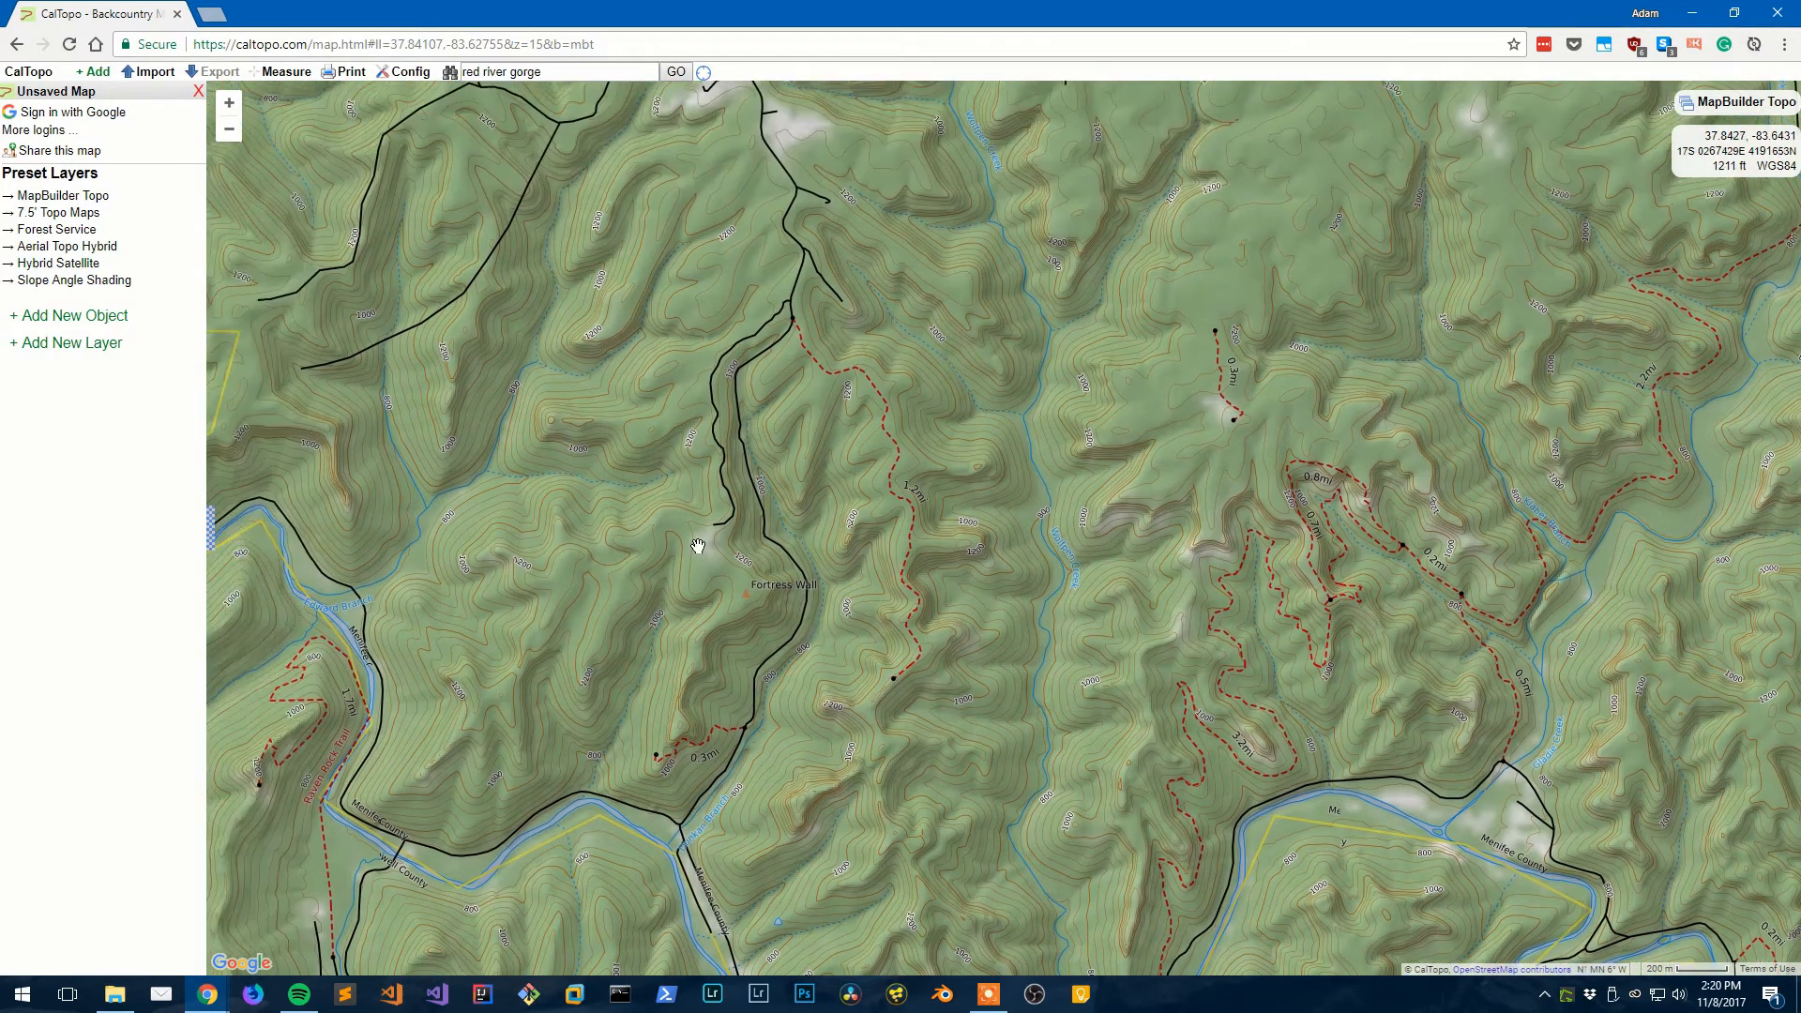
{"action": "mouse_move", "coordinate": [630, 484]}
{"action": "left_mouse_down"}
{"action": "mouse_move", "coordinate": [832, 555]}
{"action": "mouse_move", "coordinate": [758, 456]}
{"action": "mouse_move", "coordinate": [621, 464]}
{"action": "left_mouse_up"}
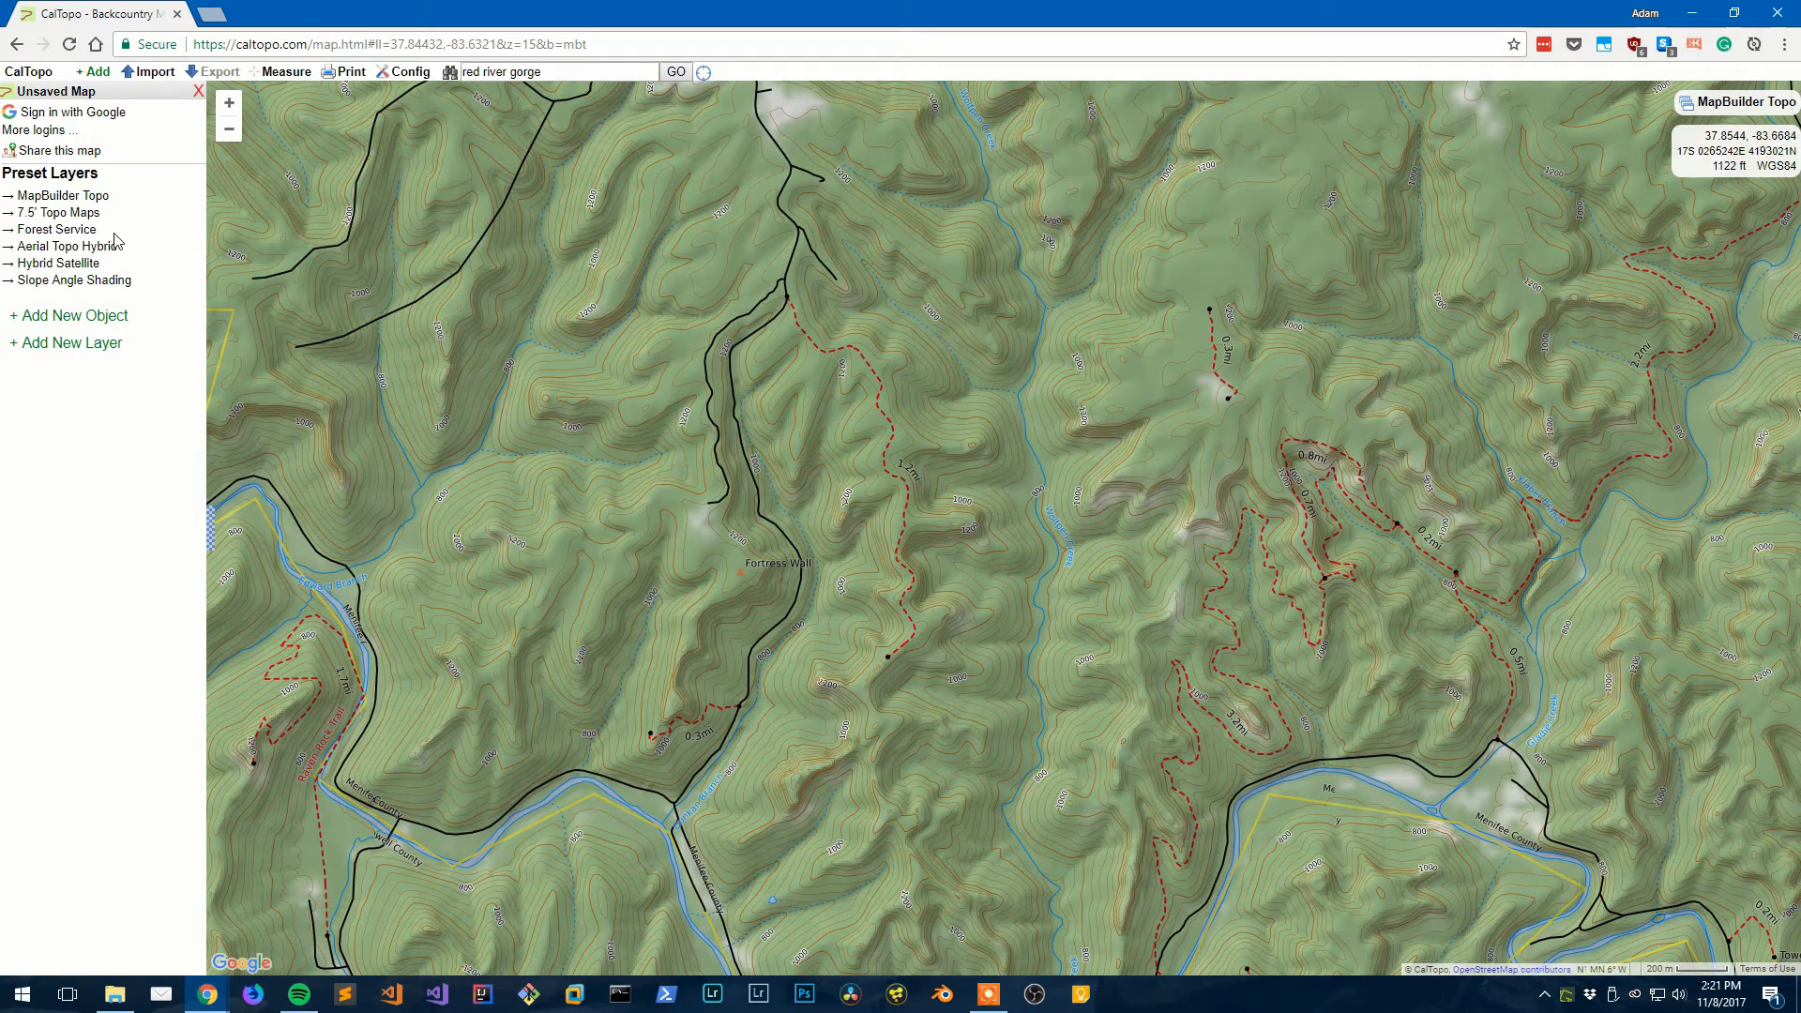
- Switch to the Forest Service base map and pan east across the gorge past Tarr Ridge
{"action": "left_click", "coordinate": [84, 231]}
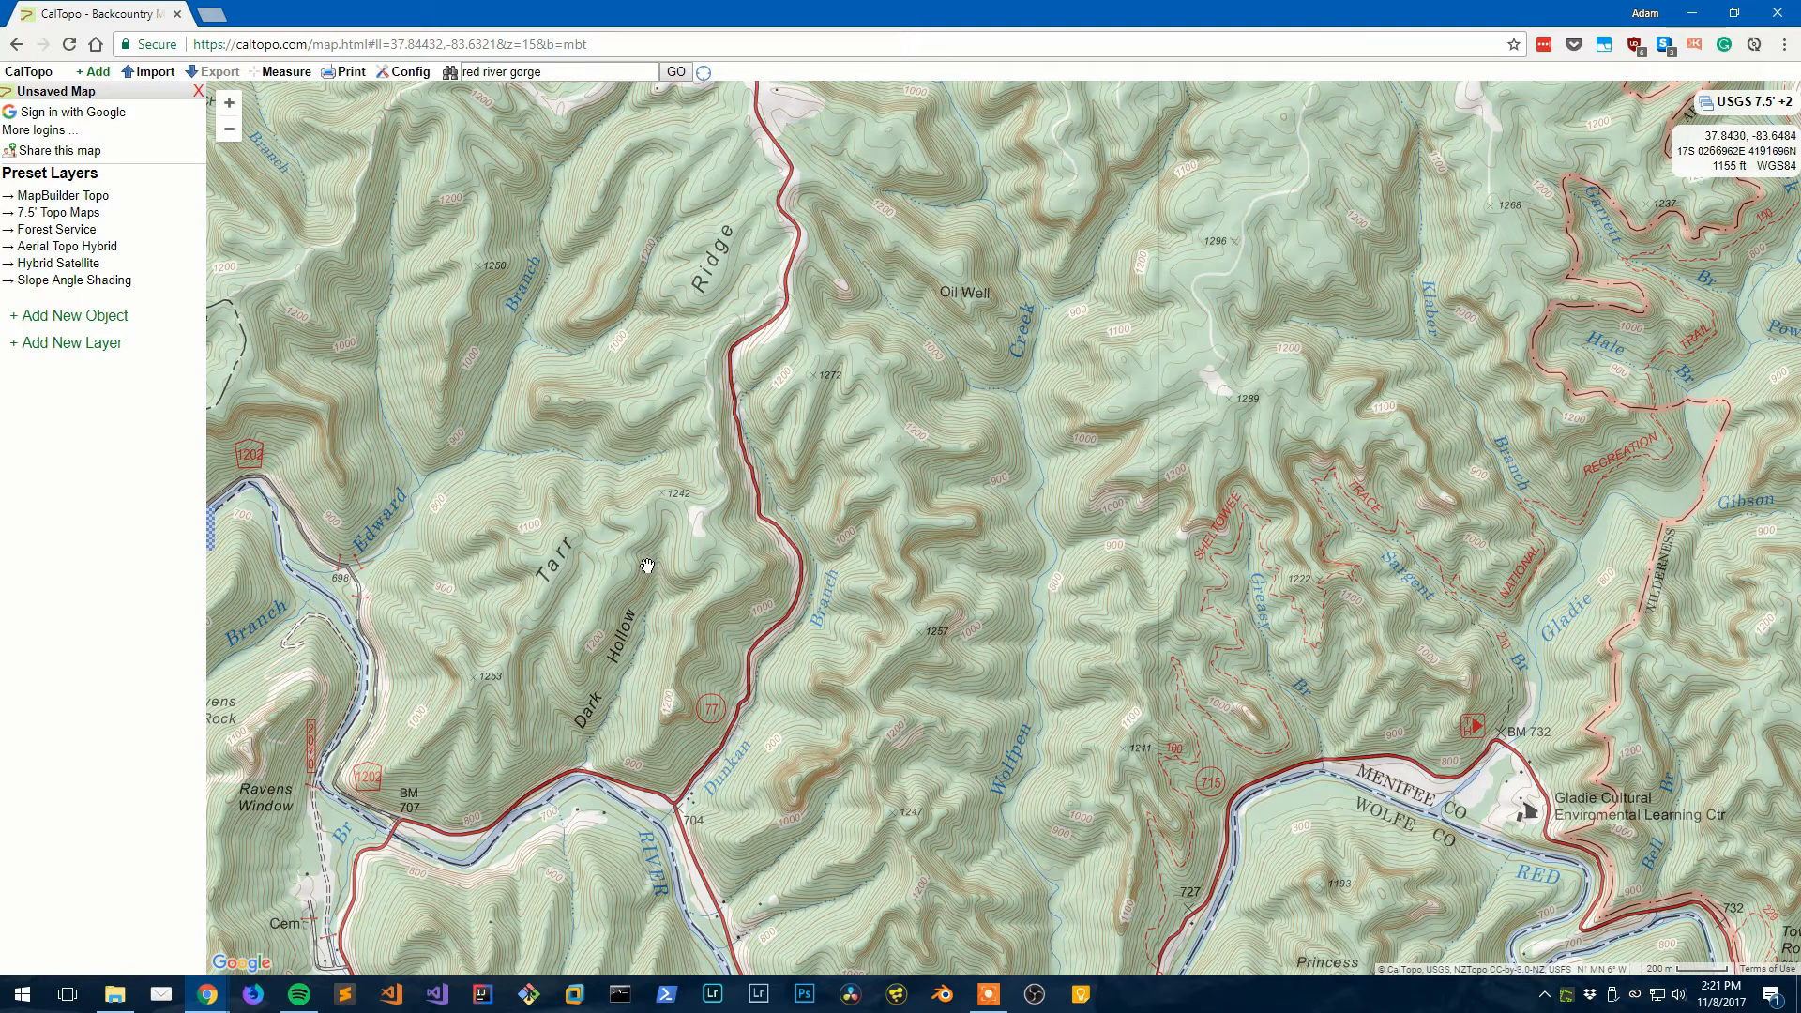
{"action": "left_click_drag", "start_coordinate": [647, 566], "coordinate": [774, 457]}
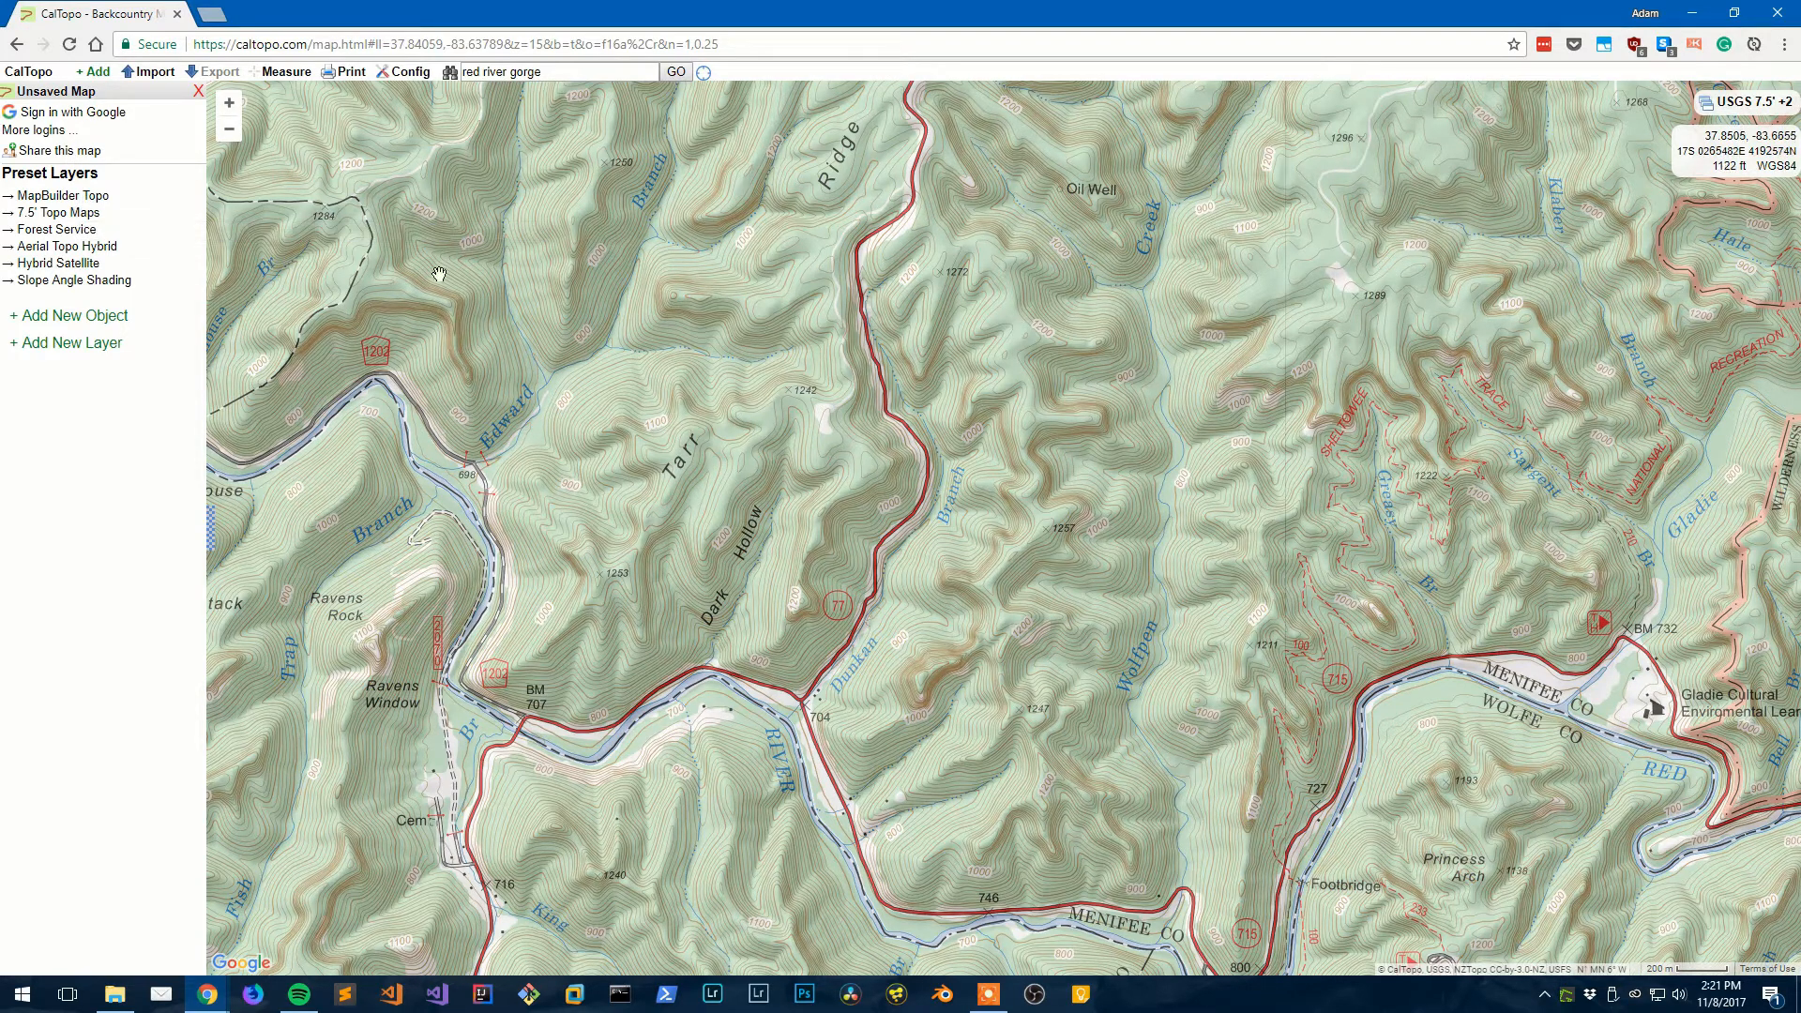
{"action": "left_click_drag", "start_coordinate": [722, 459], "coordinate": [711, 351]}
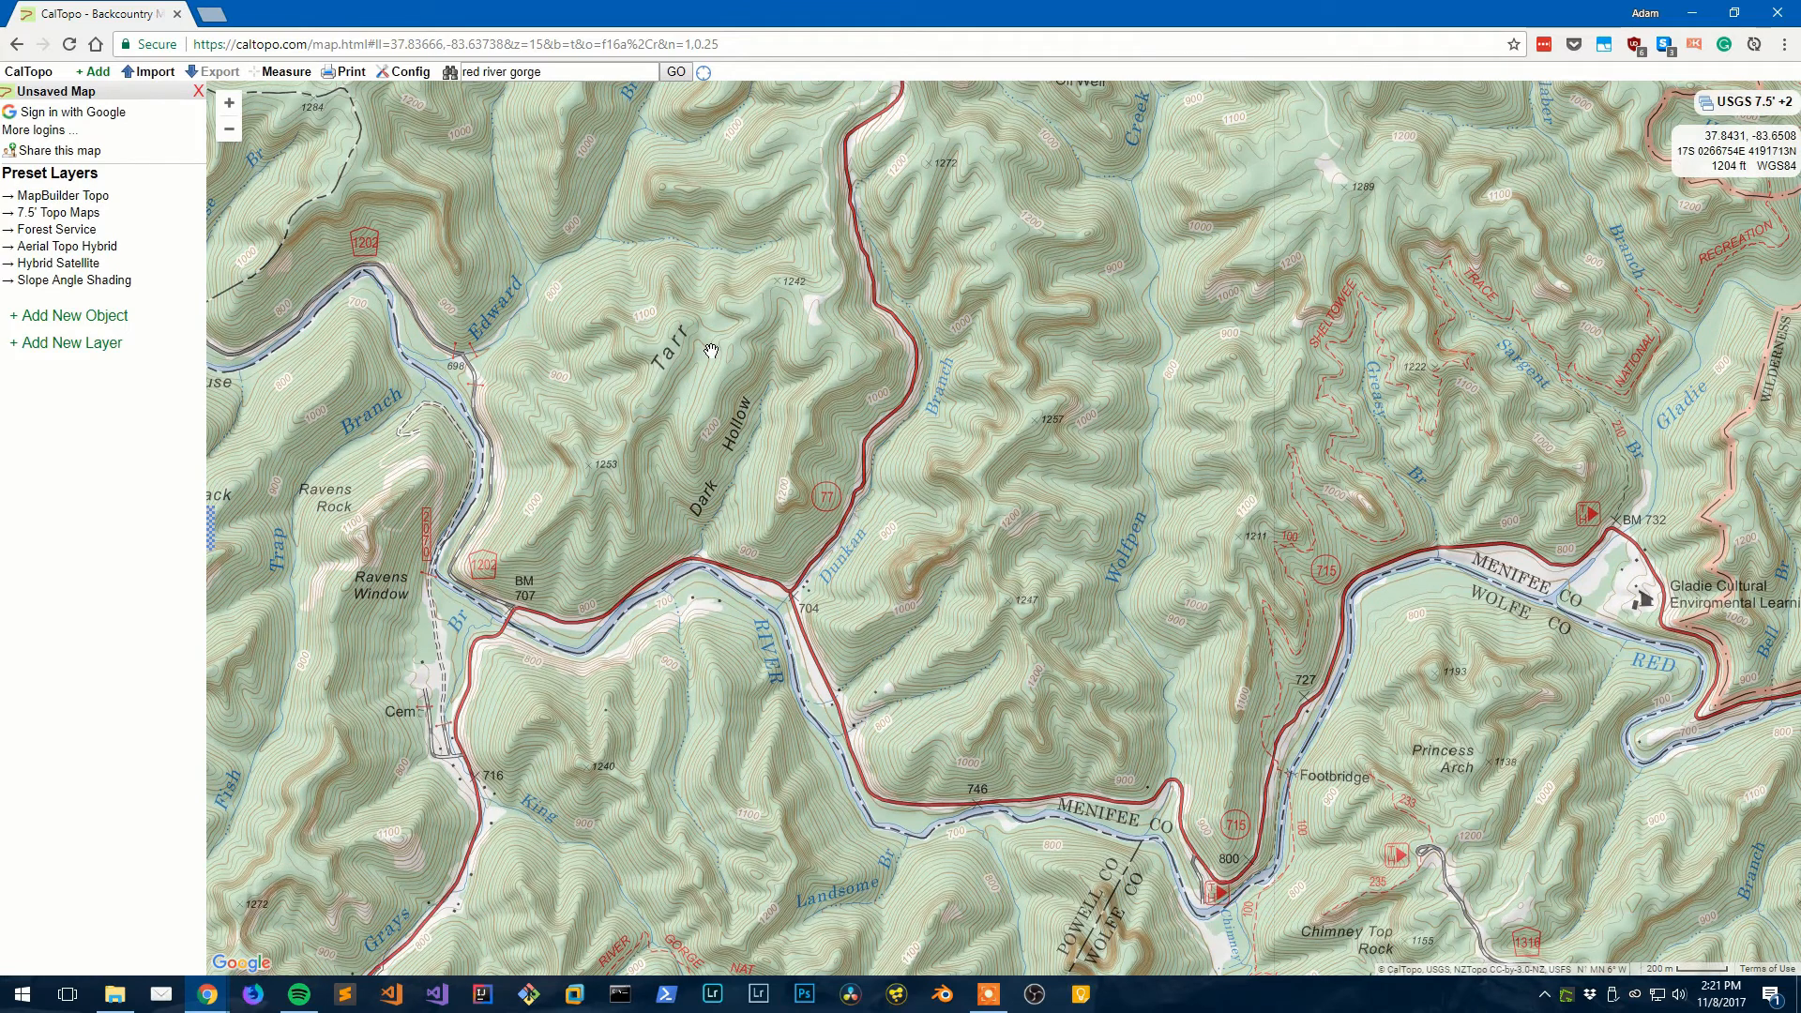
{"action": "left_click_drag", "start_coordinate": [696, 453], "coordinate": [739, 577]}
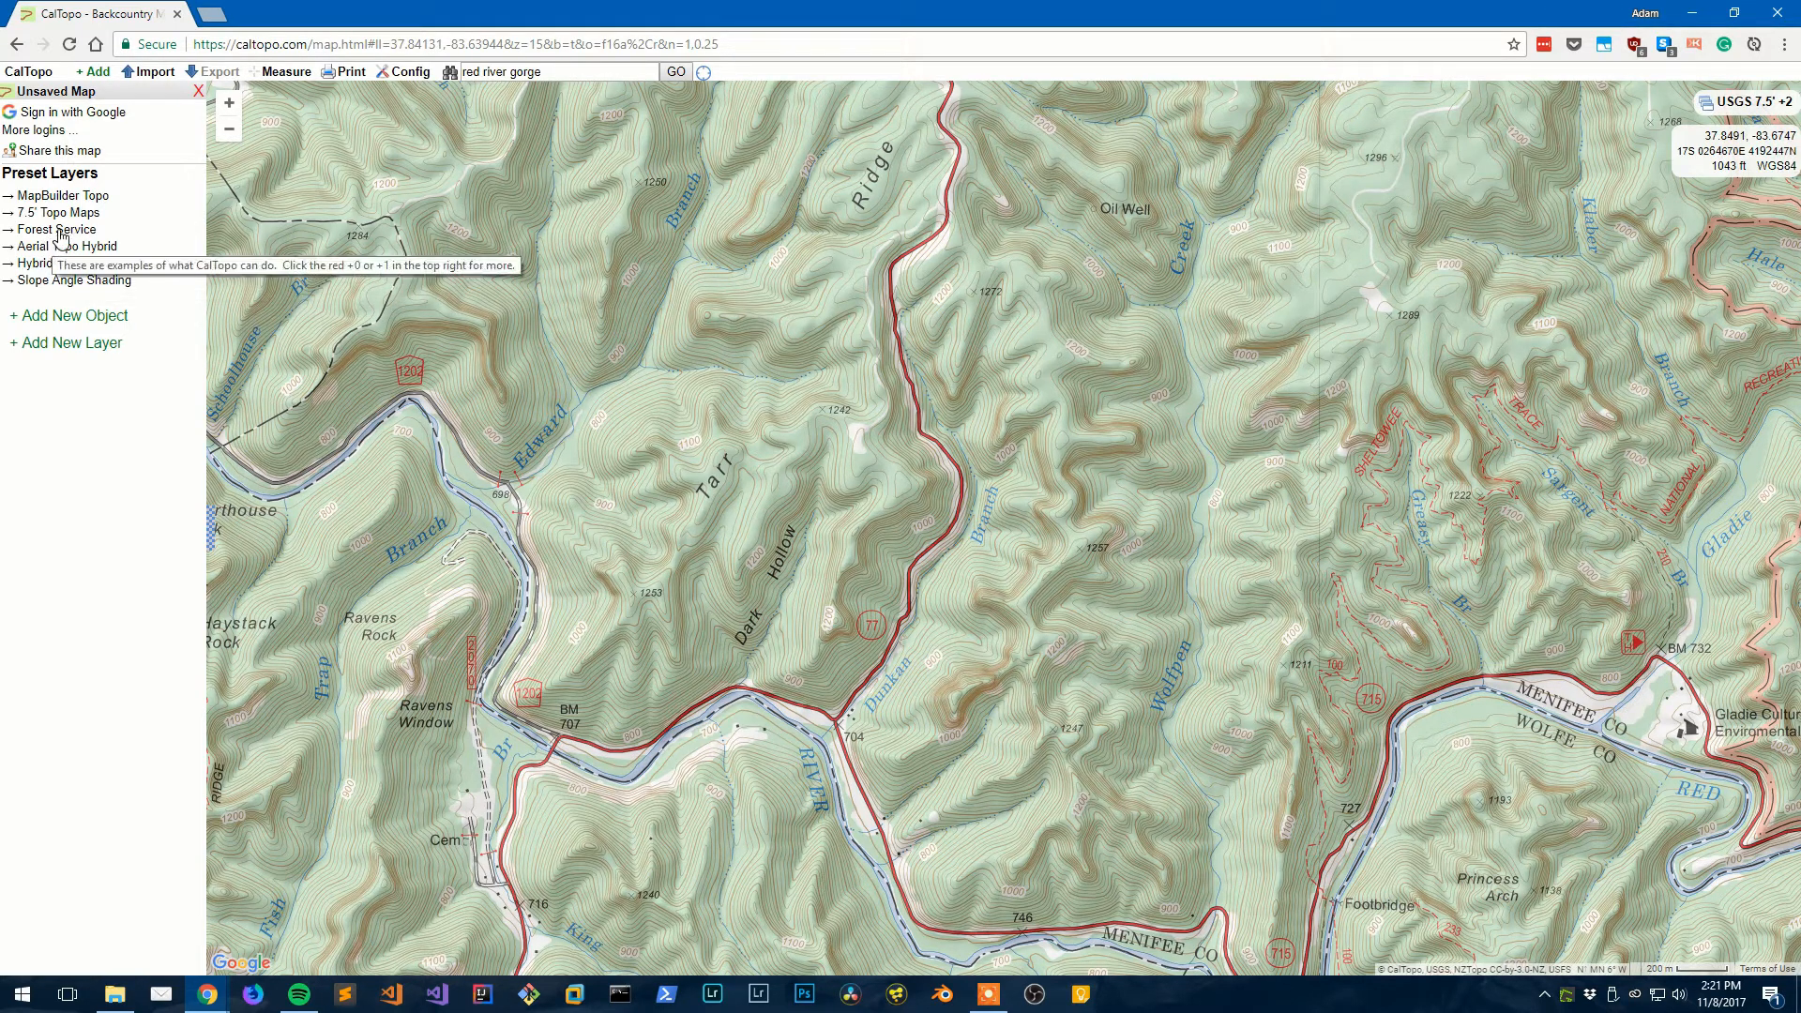
{"action": "left_click_drag", "start_coordinate": [612, 341], "coordinate": [345, 487]}
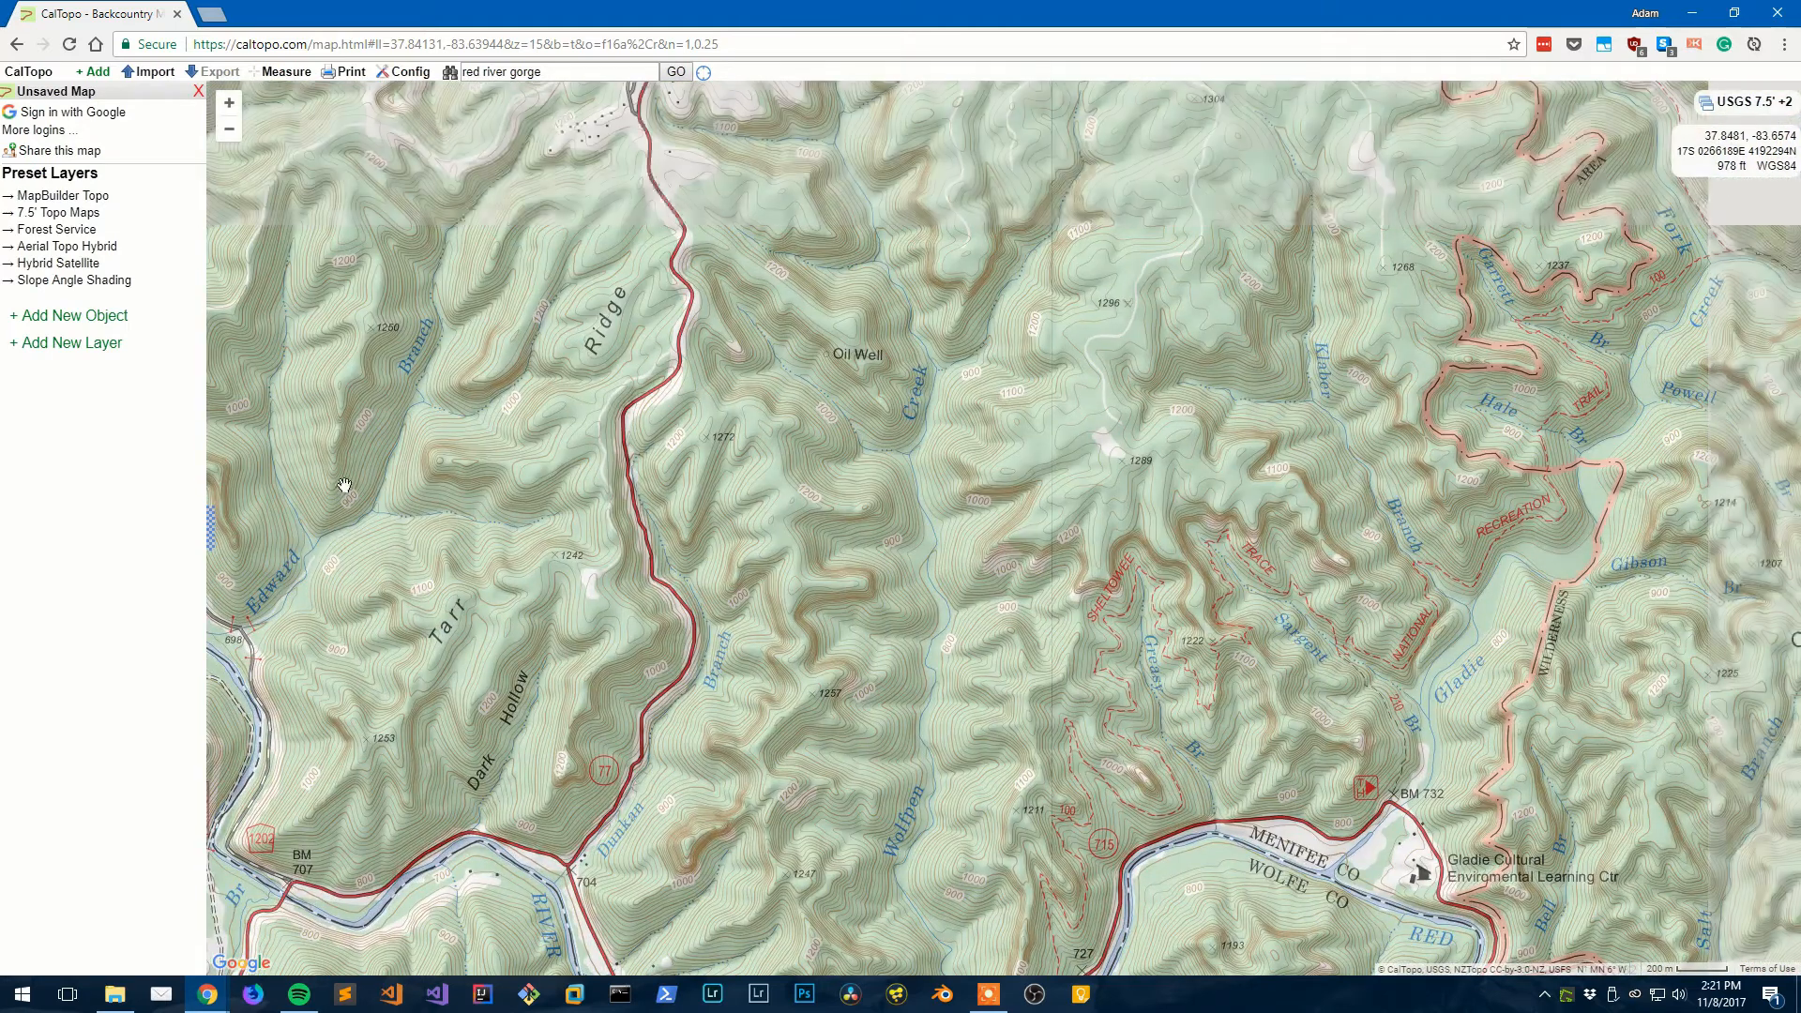
{"action": "left_click_drag", "start_coordinate": [764, 490], "coordinate": [743, 324]}
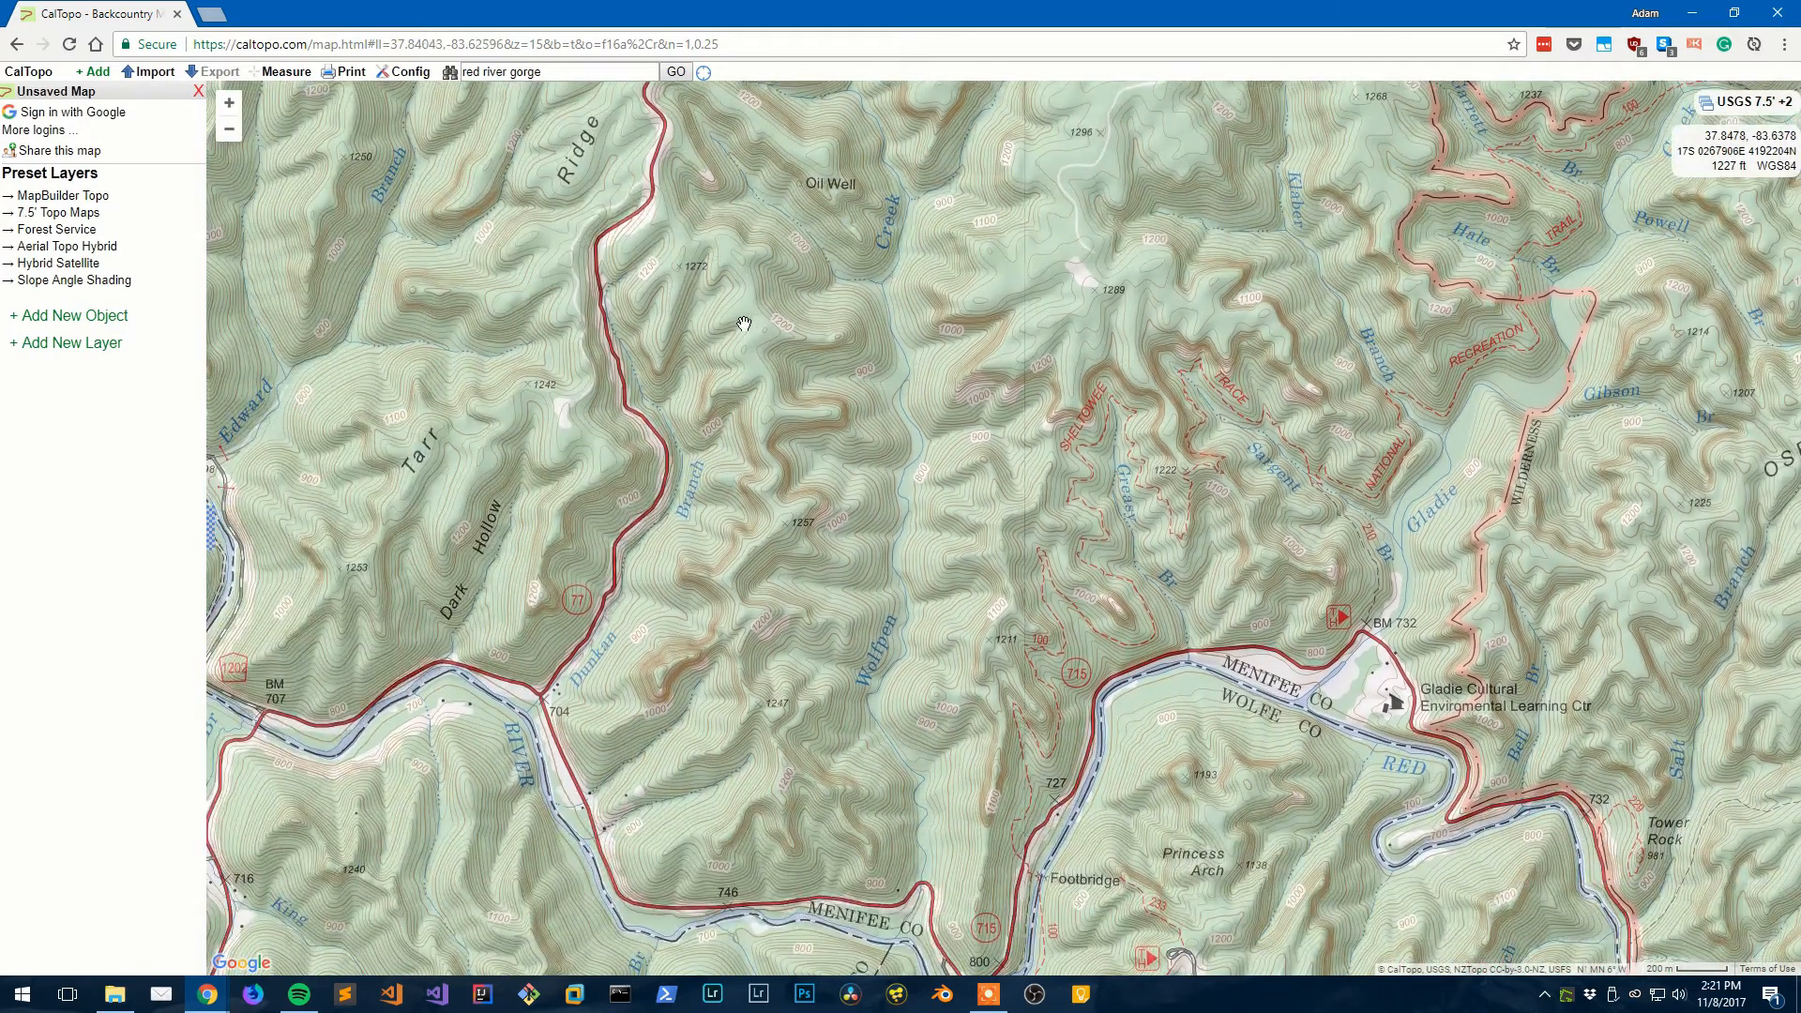
- Zoom out to survey the gorge, then zoom back in on Double Arch and Courthouse Rock
{"action": "scroll", "coordinate": [743, 429], "scroll_direction": "up", "scroll_amount": 1}
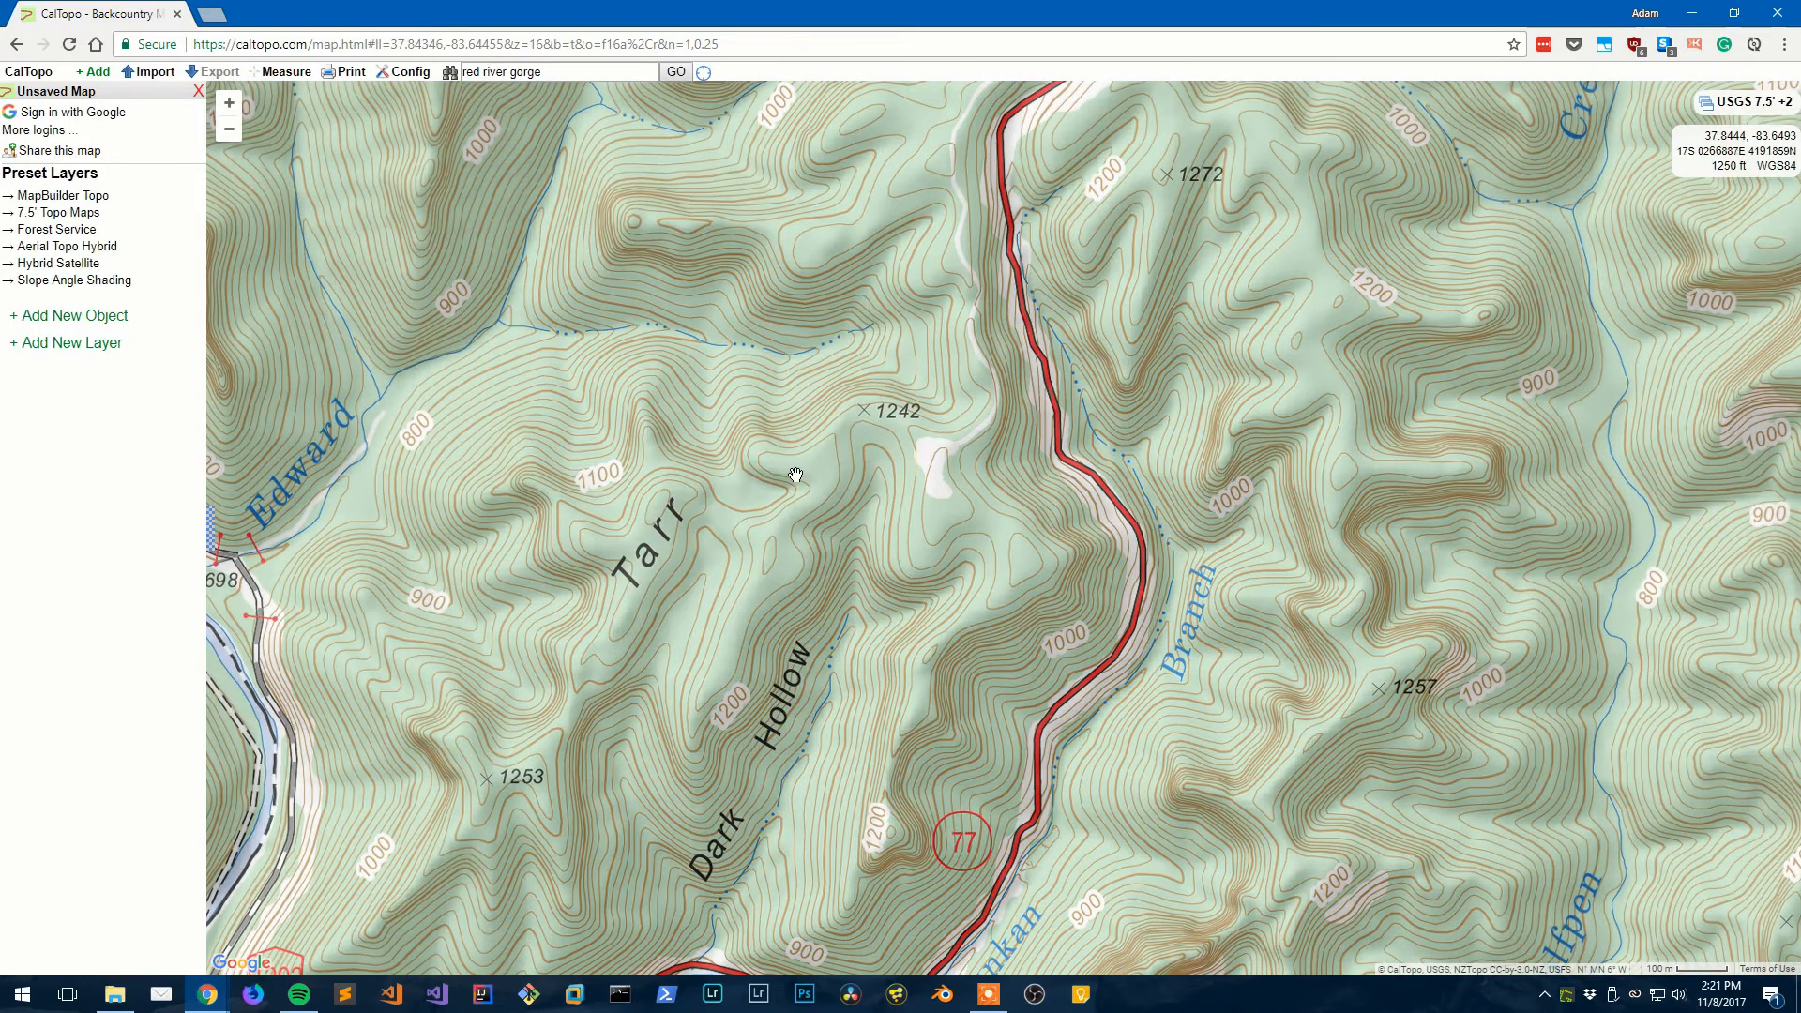
{"action": "scroll", "coordinate": [795, 474], "scroll_direction": "down", "scroll_amount": 1}
{"action": "scroll", "coordinate": [795, 475], "scroll_direction": "down", "scroll_amount": 2}
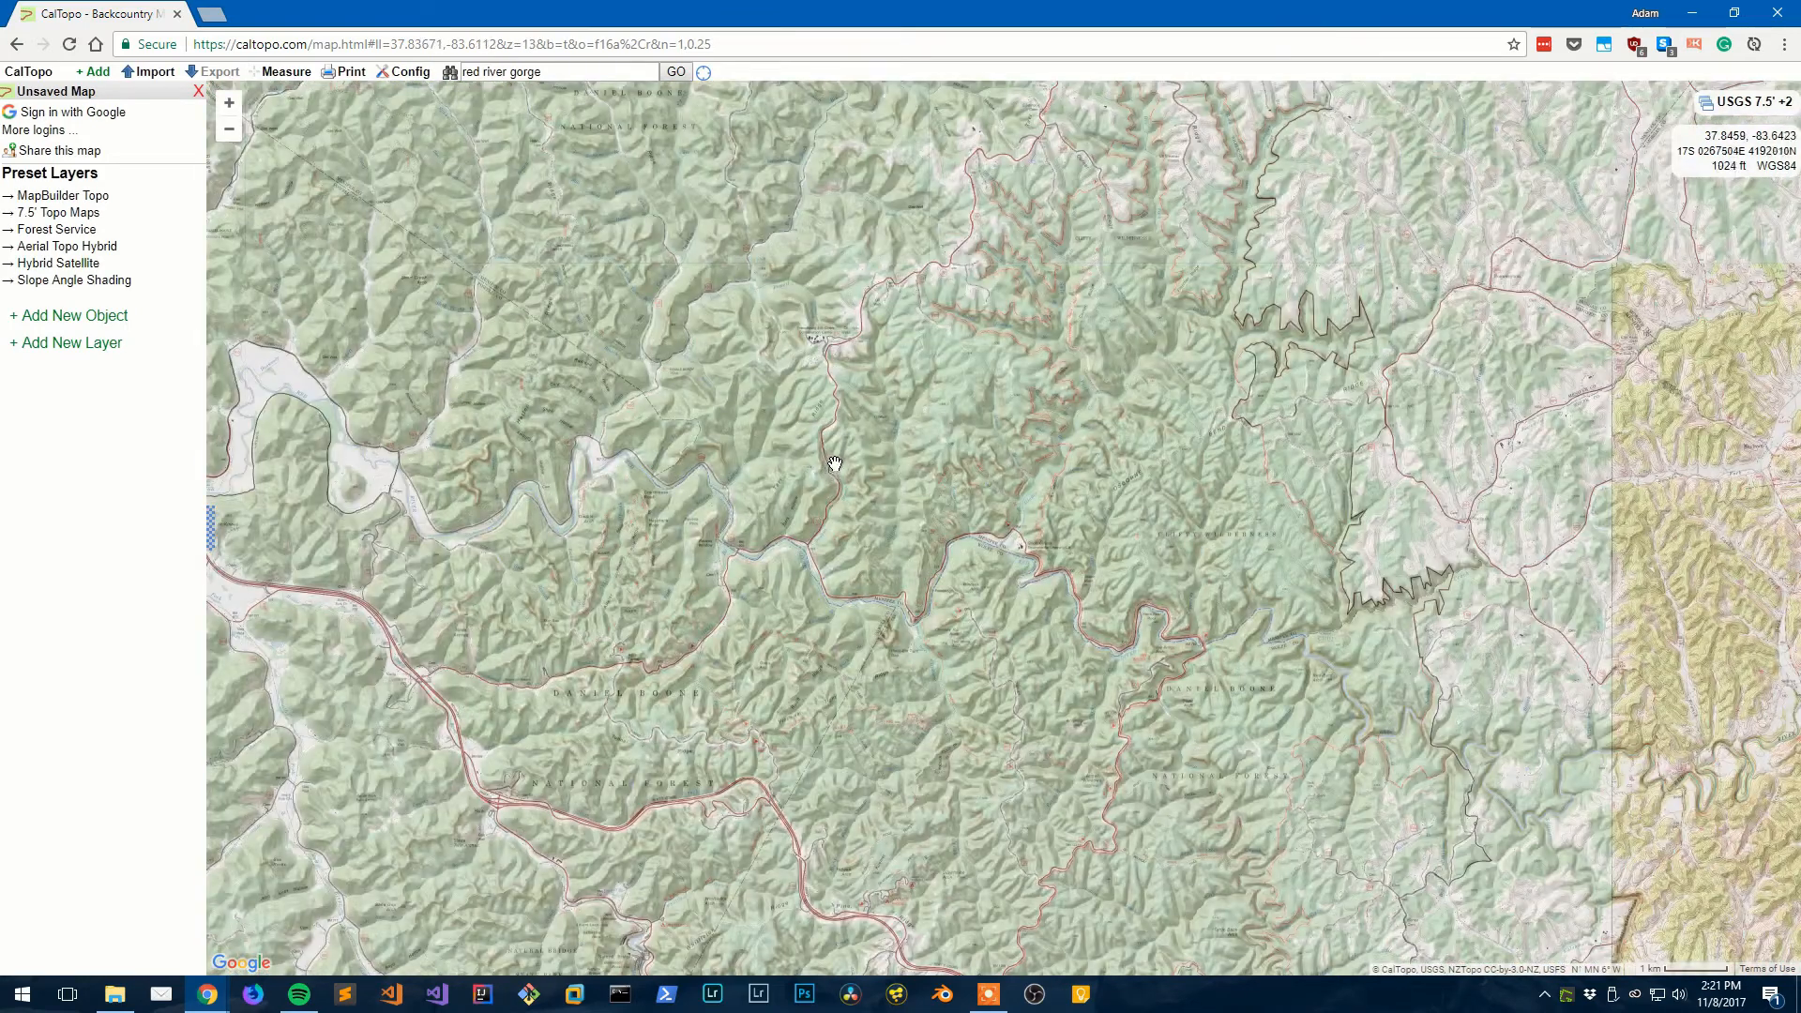
{"action": "left_click_drag", "start_coordinate": [835, 463], "coordinate": [900, 461]}
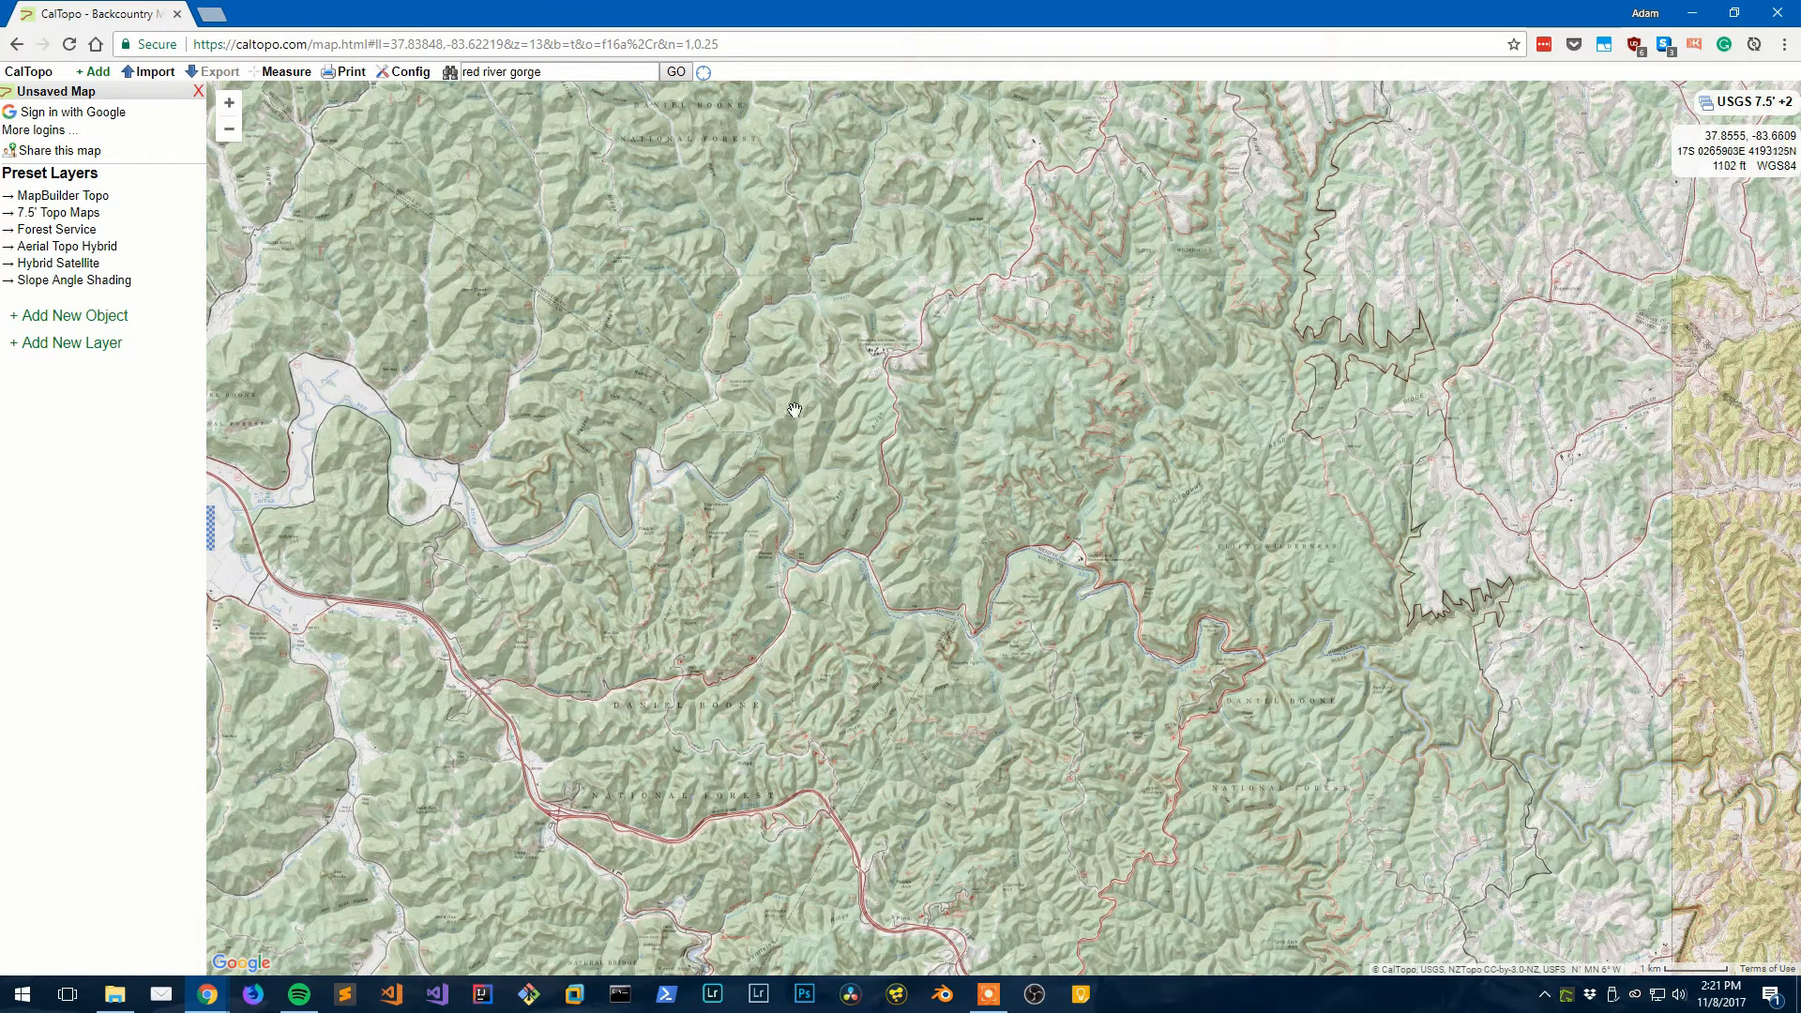
{"action": "left_click_drag", "start_coordinate": [1410, 408], "coordinate": [542, 313]}
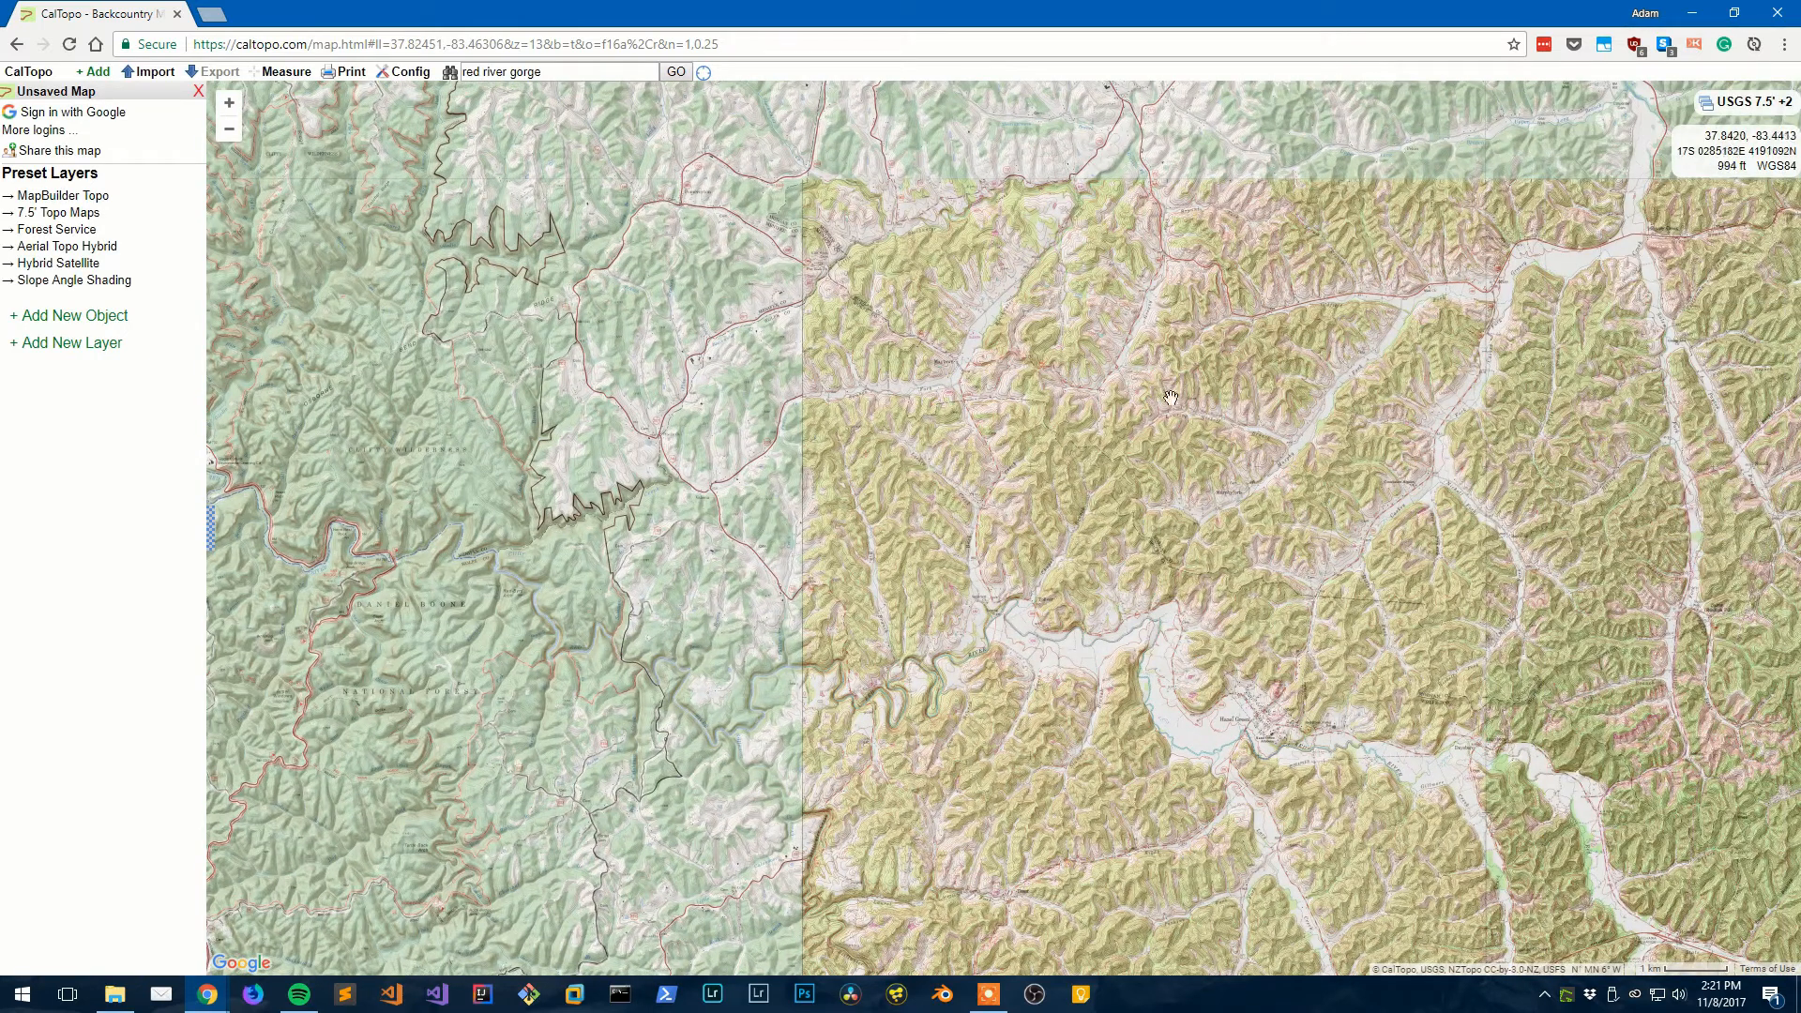
{"action": "left_click_drag", "start_coordinate": [563, 412], "coordinate": [1334, 454]}
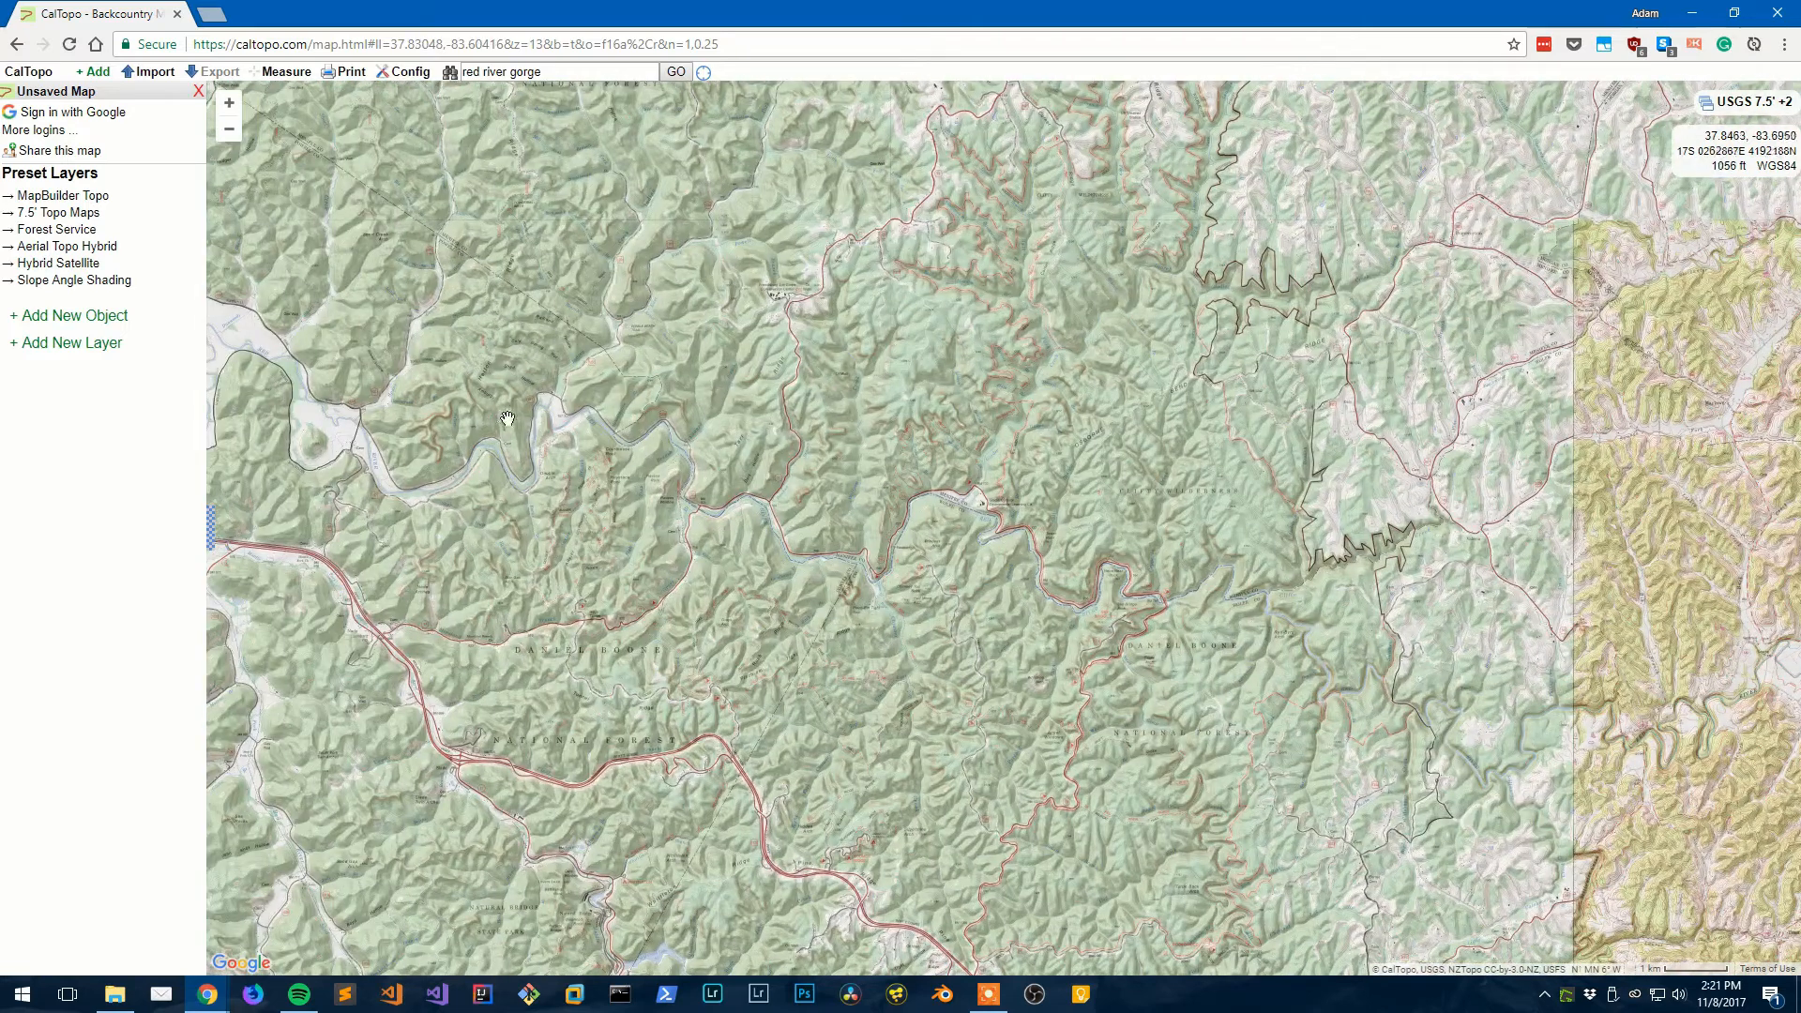
{"action": "left_click_drag", "start_coordinate": [565, 419], "coordinate": [672, 422]}
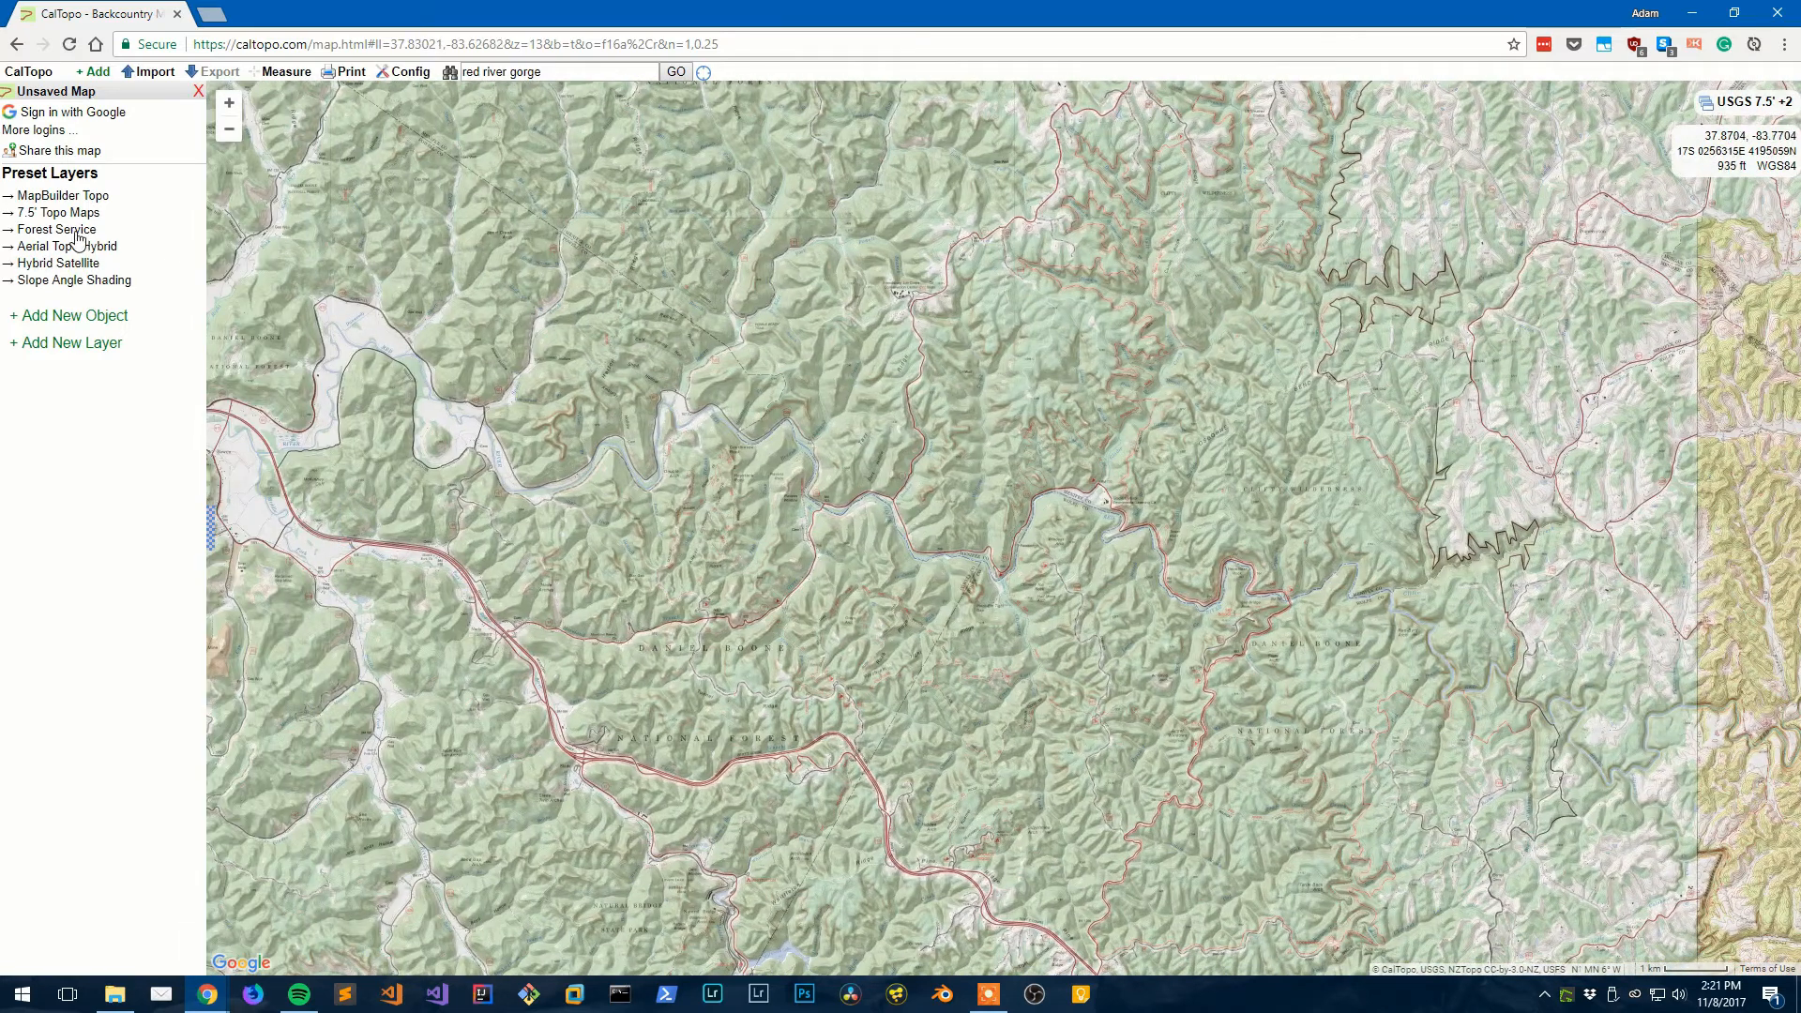
{"action": "scroll", "coordinate": [634, 481], "scroll_direction": "up", "scroll_amount": 3}
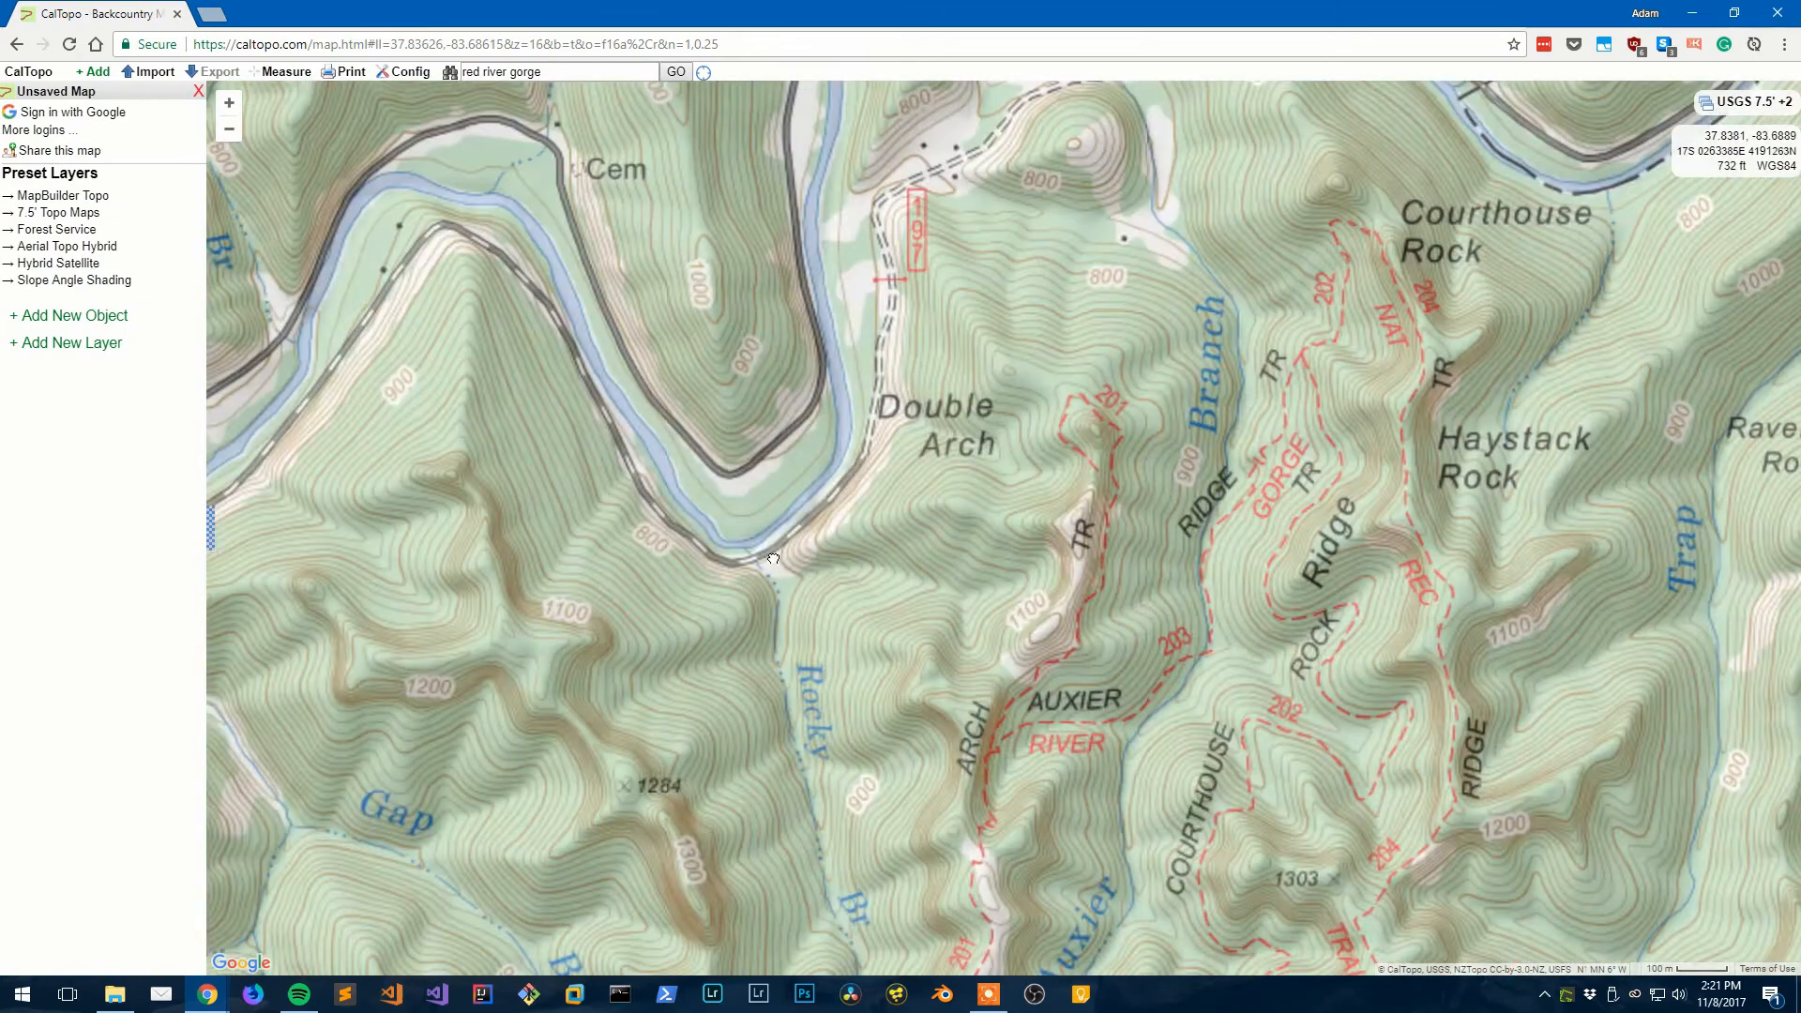
{"action": "left_click_drag", "start_coordinate": [773, 559], "coordinate": [568, 682]}
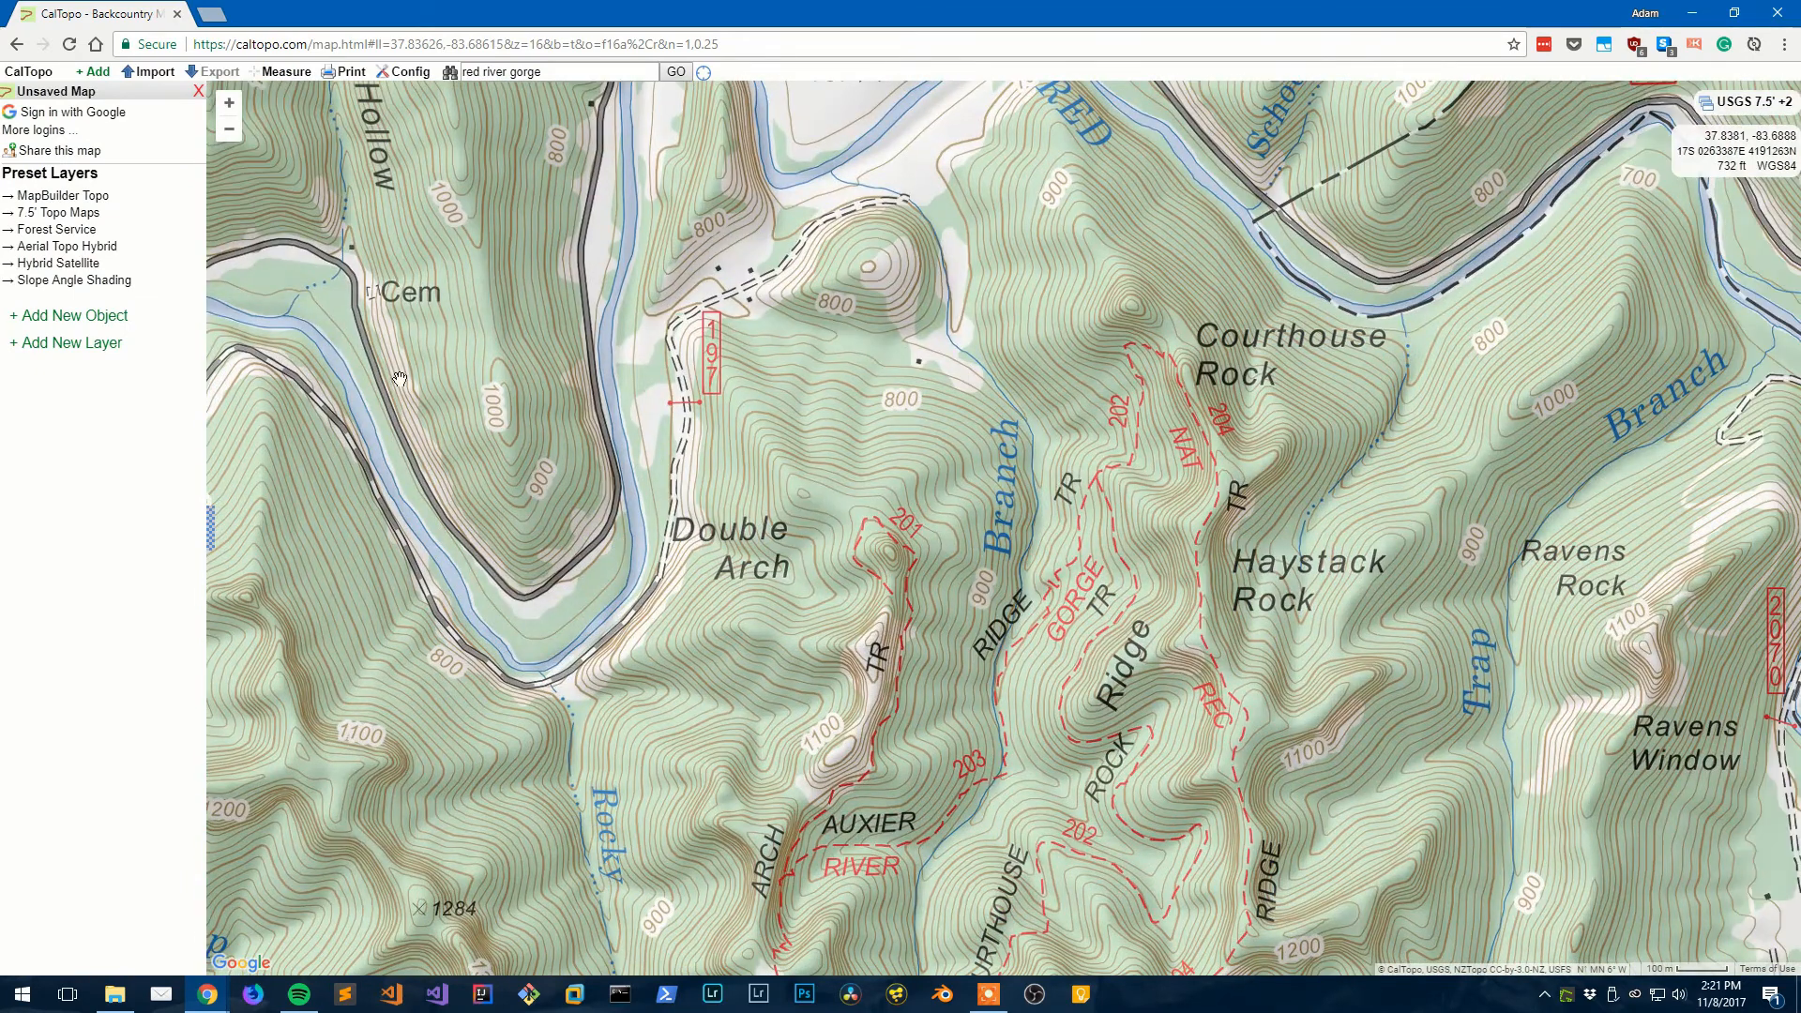
- Switch the base map to 7.5' Topo Maps and recentre on Courthouse Rock and Haystack Rock
{"action": "left_click", "coordinate": [102, 198]}
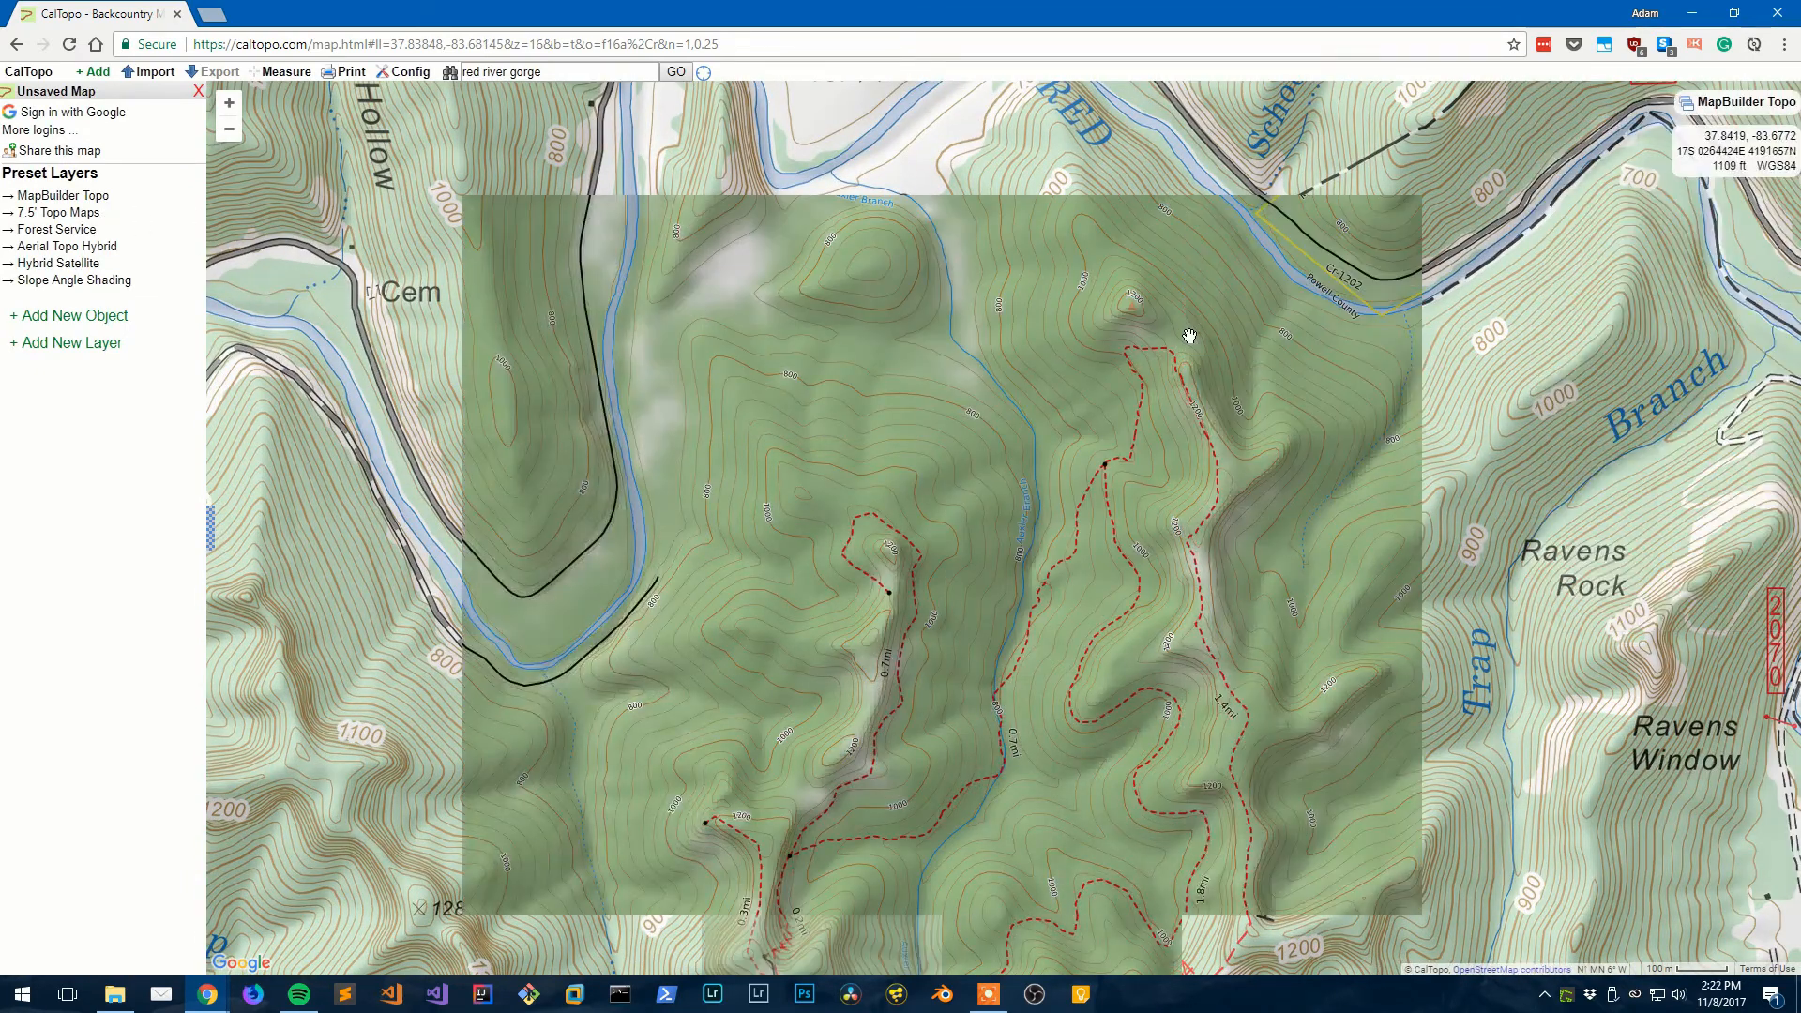
{"action": "left_click", "coordinate": [66, 214]}
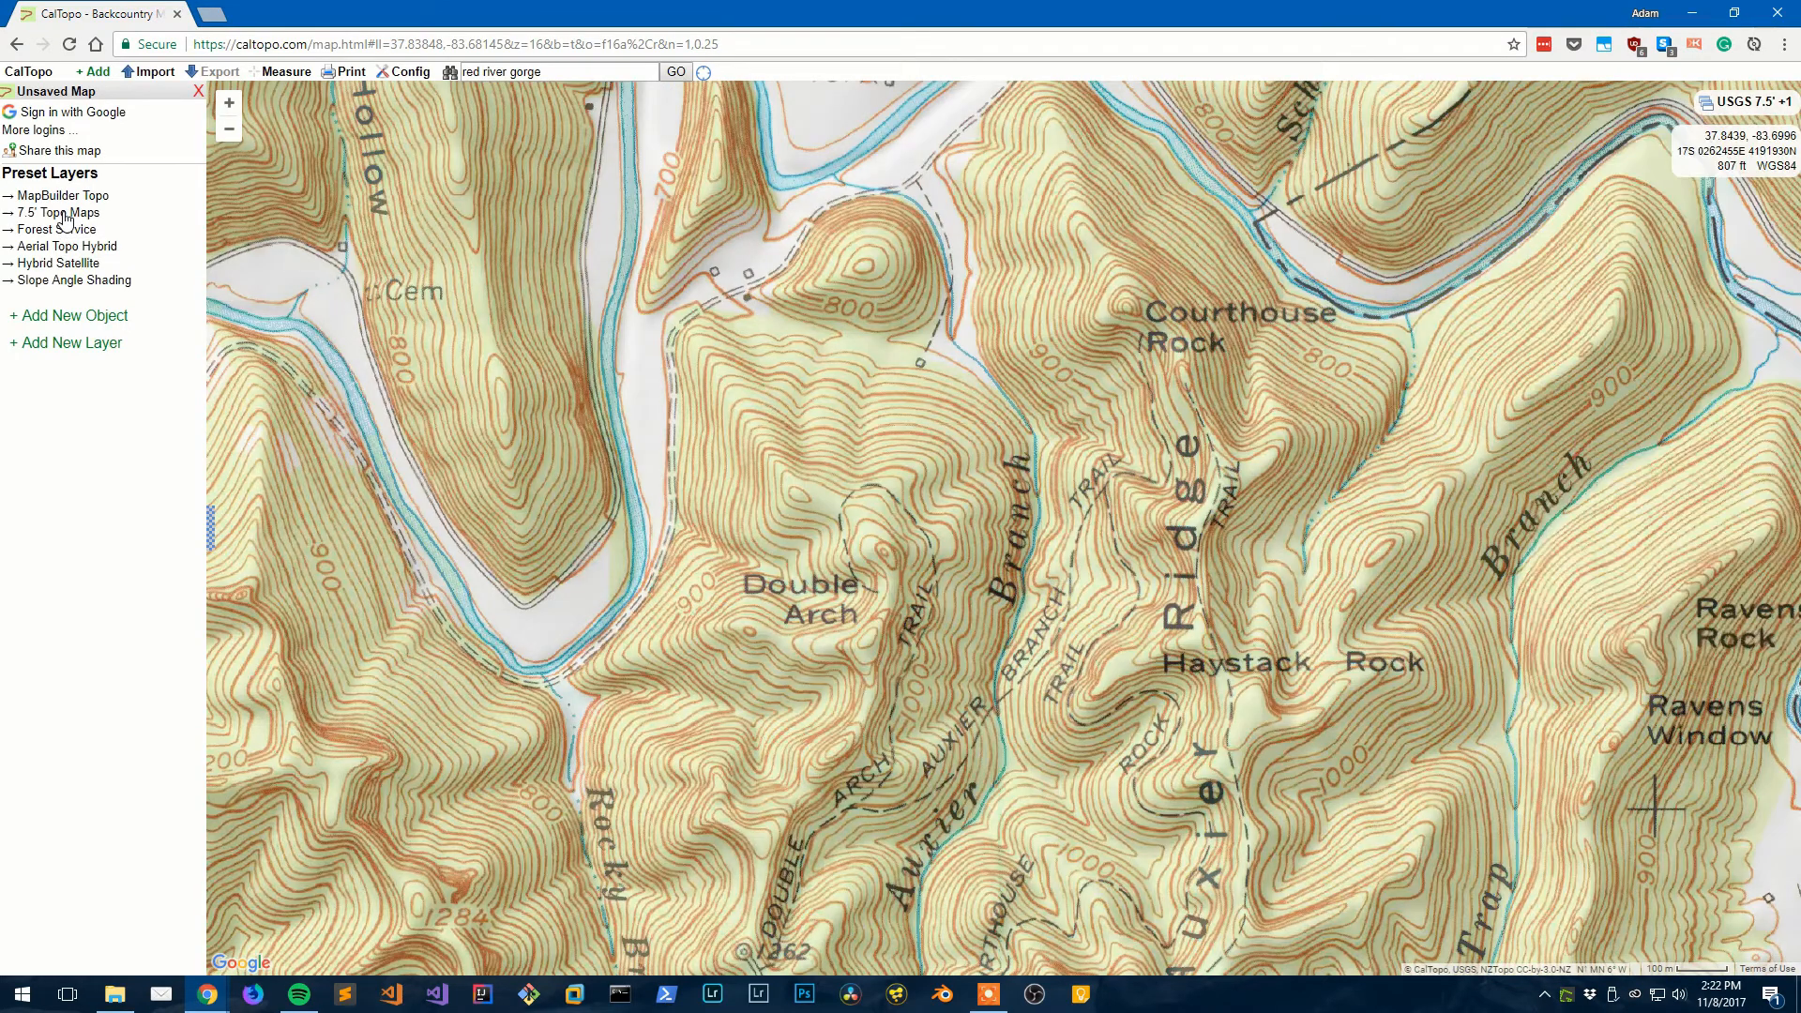
{"action": "left_click_drag", "start_coordinate": [547, 275], "coordinate": [541, 484]}
{"action": "scroll", "coordinate": [541, 484], "scroll_direction": "down", "scroll_amount": 1}
{"action": "scroll", "coordinate": [549, 485], "scroll_direction": "down", "scroll_amount": 1}
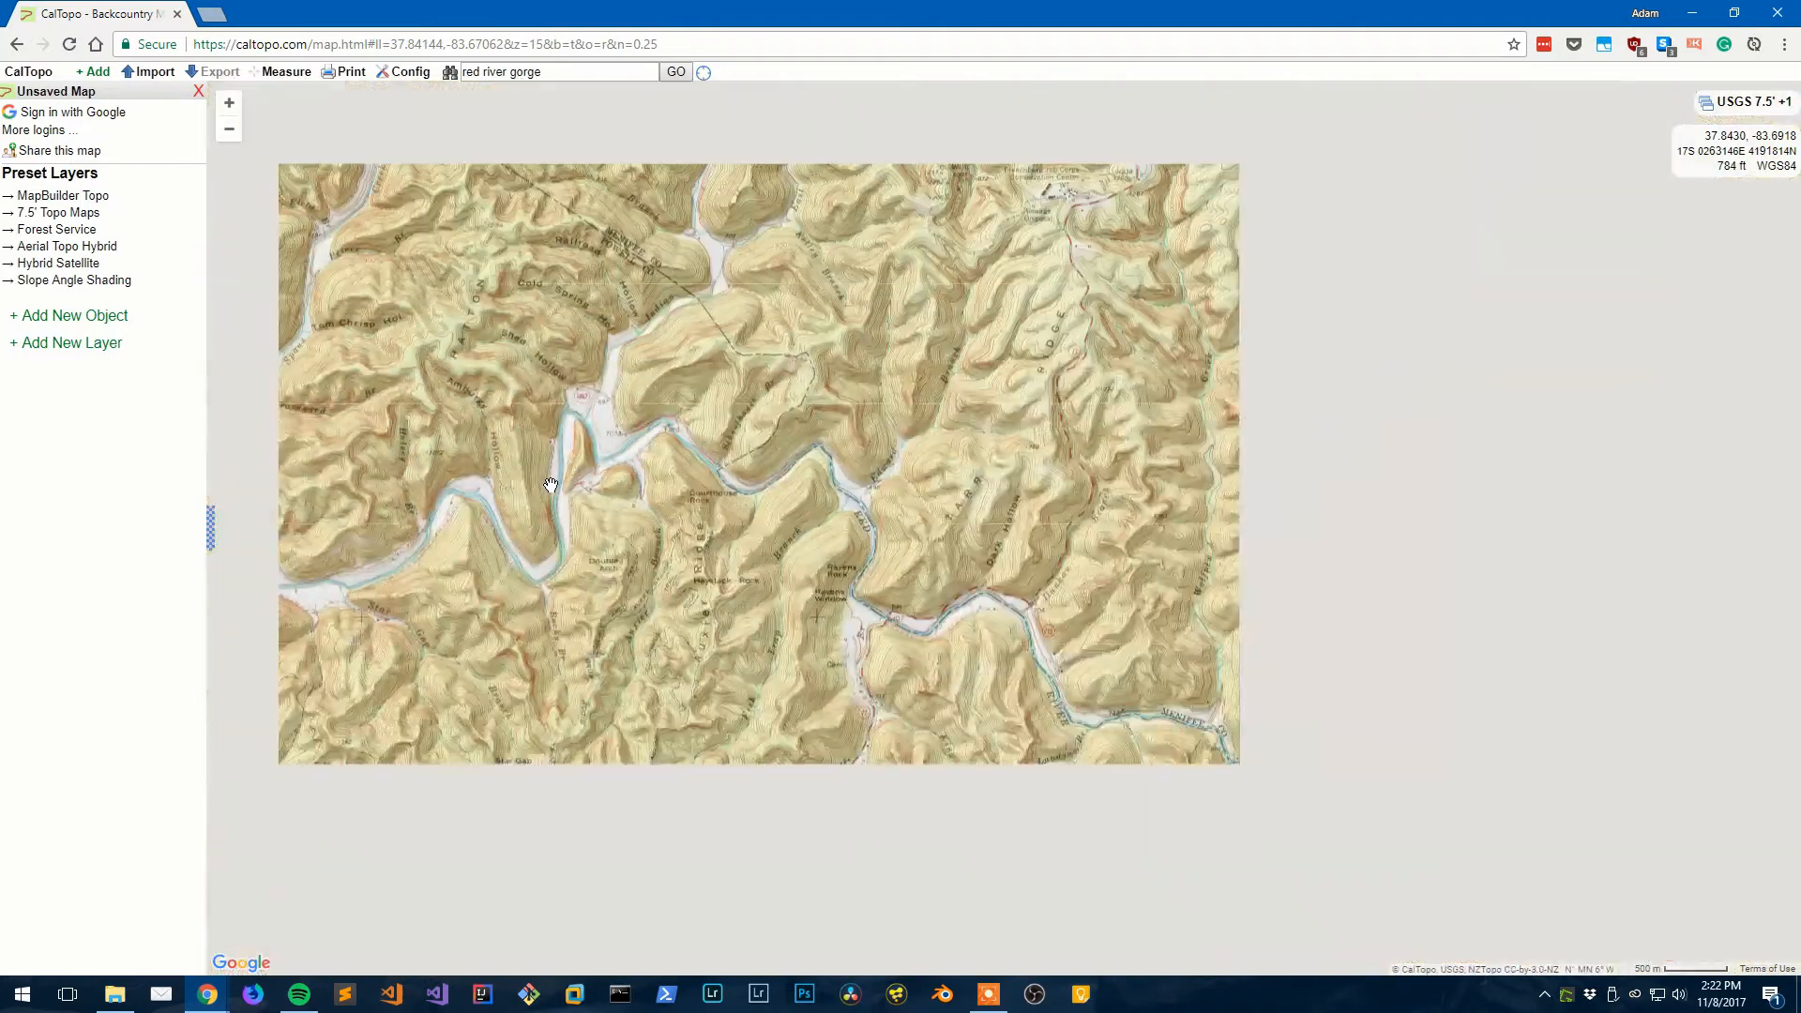
{"action": "scroll", "coordinate": [550, 485], "scroll_direction": "up", "scroll_amount": 2}
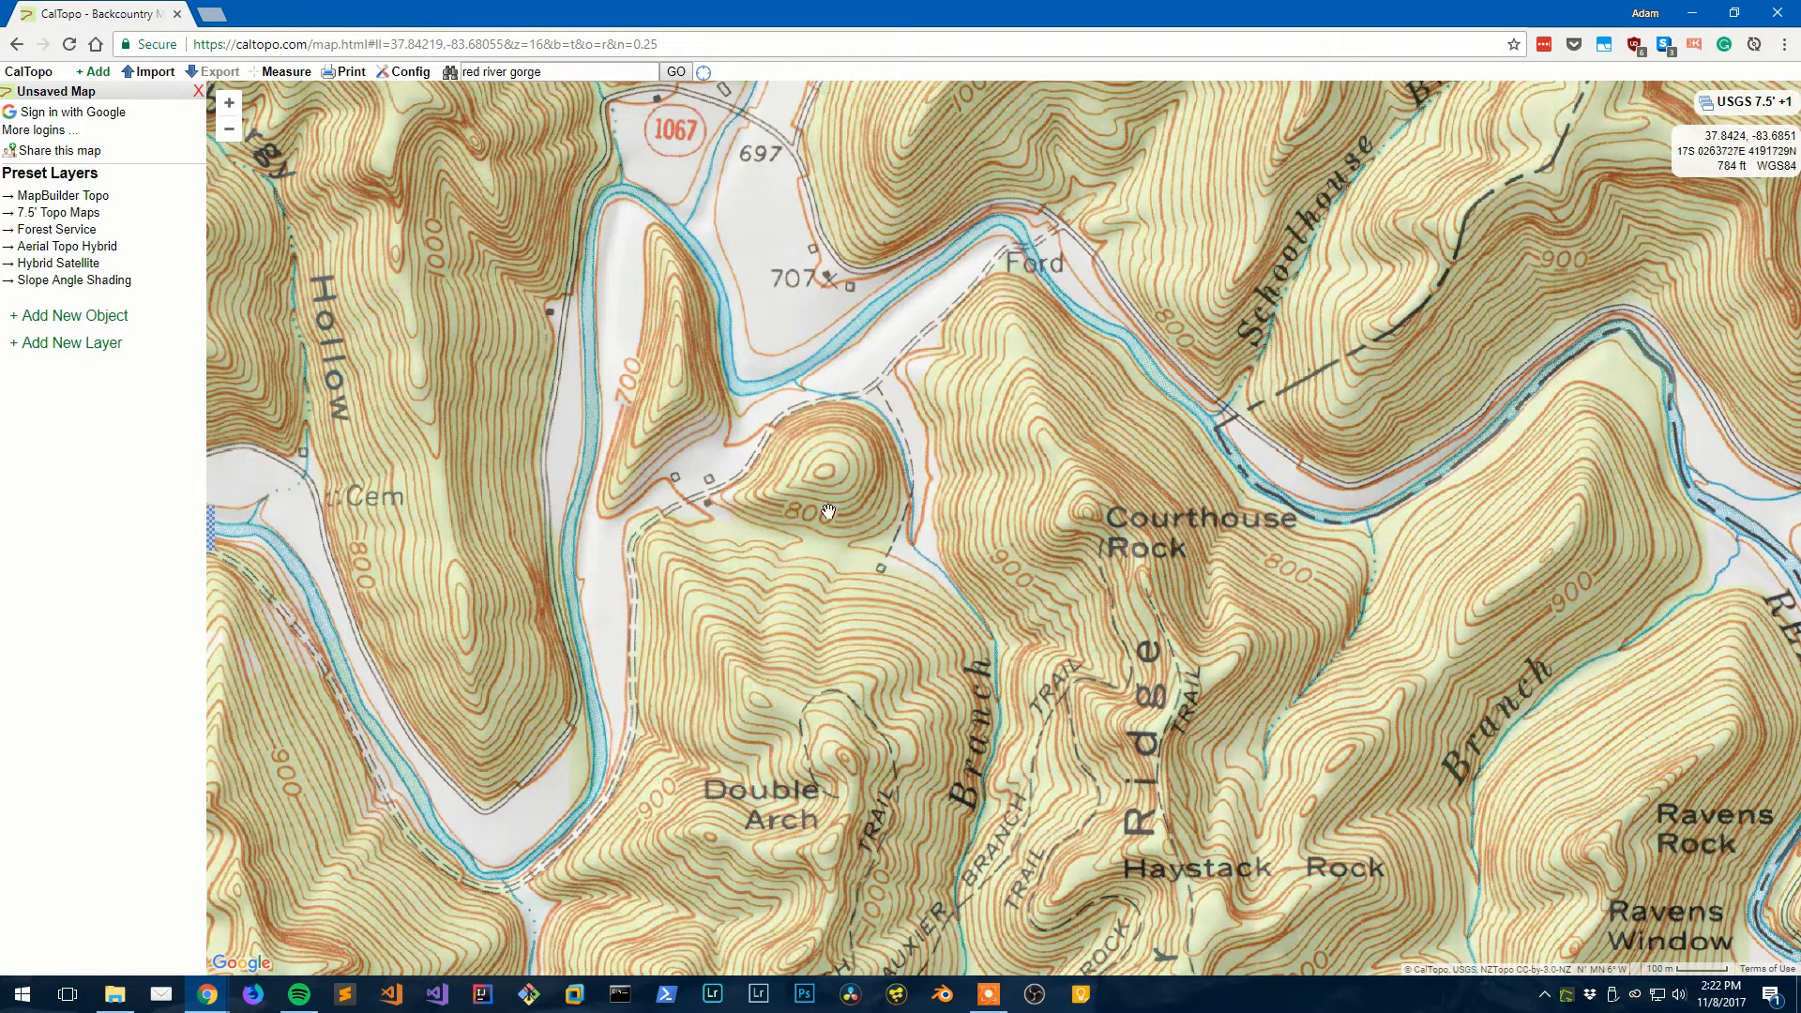
{"action": "left_click_drag", "start_coordinate": [875, 503], "coordinate": [569, 424]}
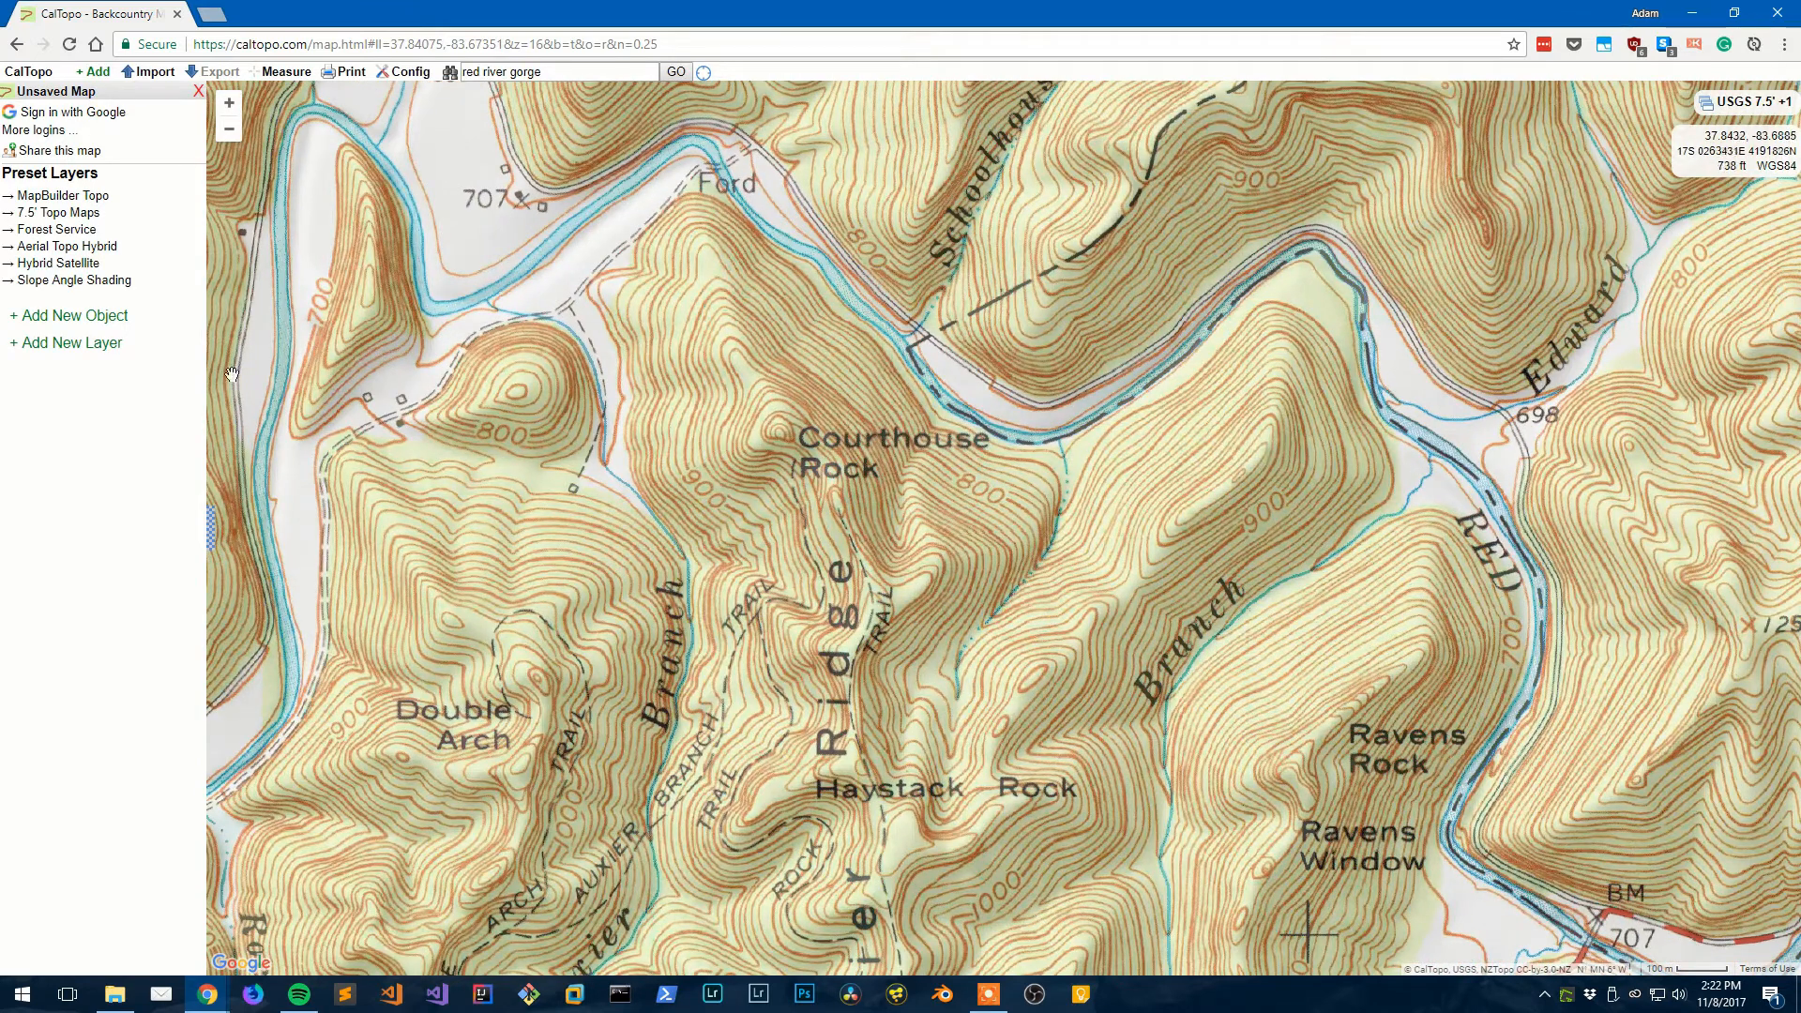
- Add Slope Angle Shading and centre the view on Haystack Rock
{"action": "left_click", "coordinate": [93, 280]}
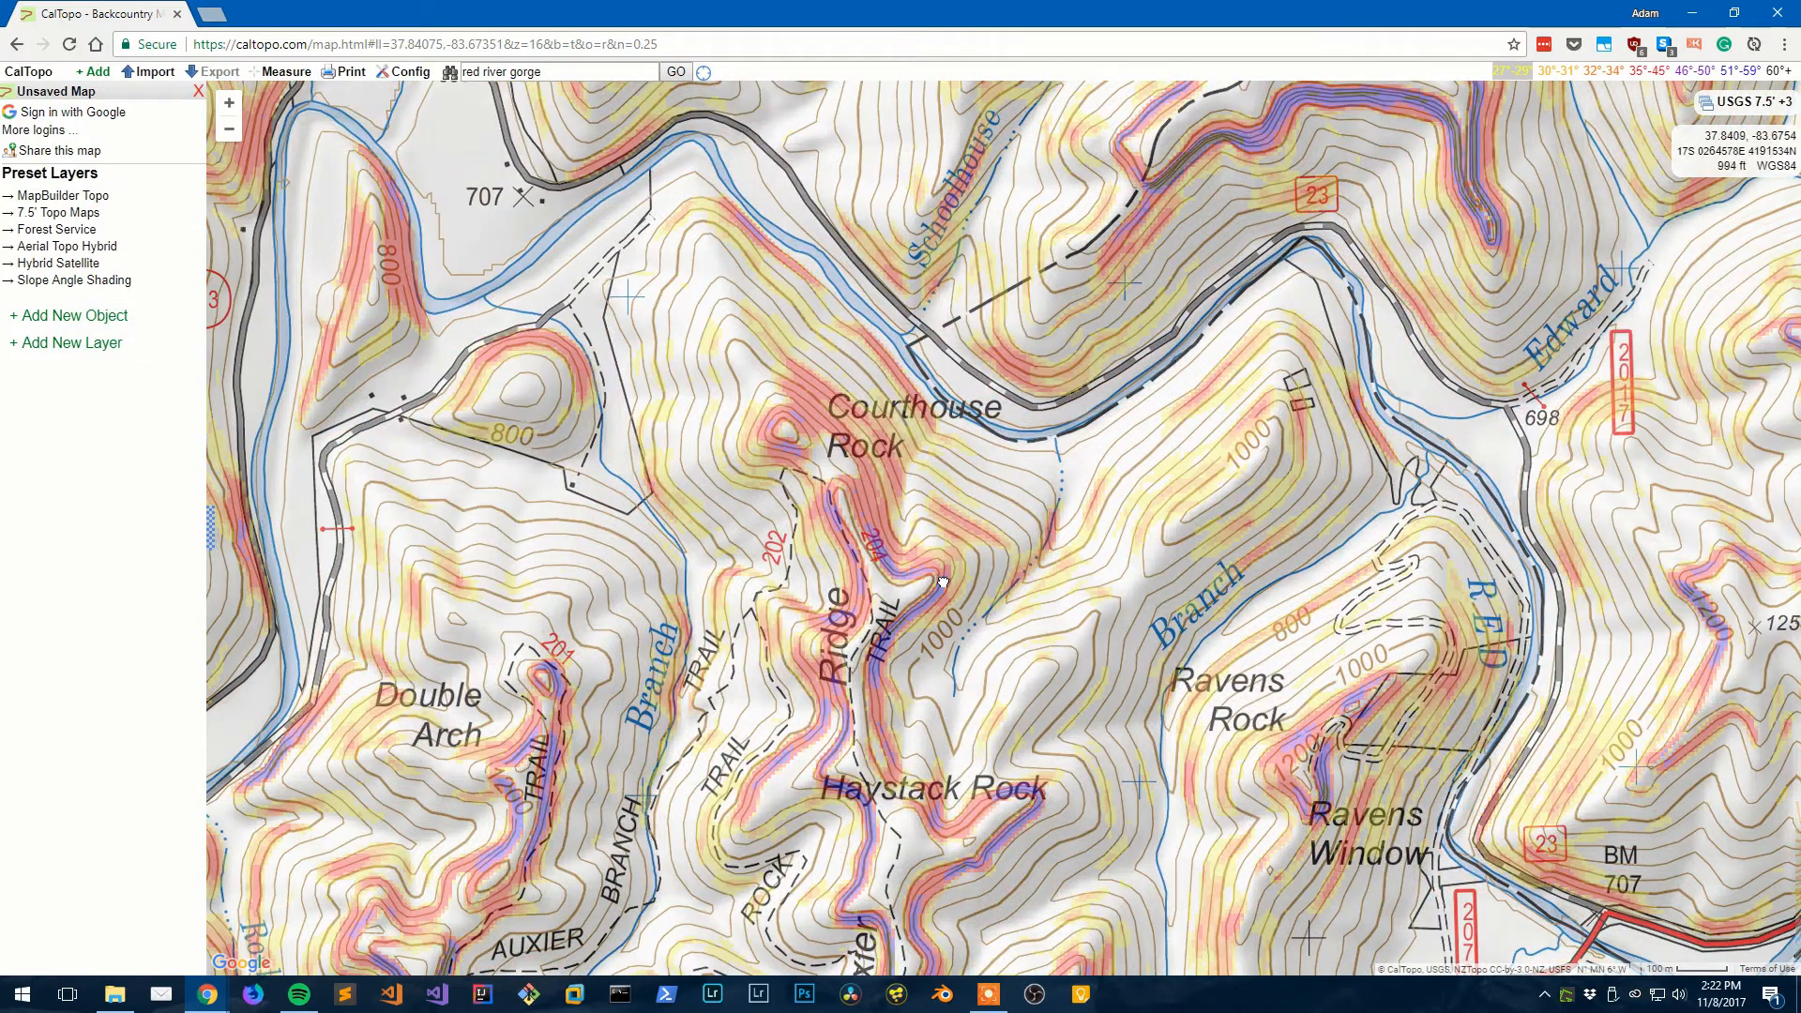
{"action": "left_click_drag", "start_coordinate": [987, 656], "coordinate": [891, 492]}
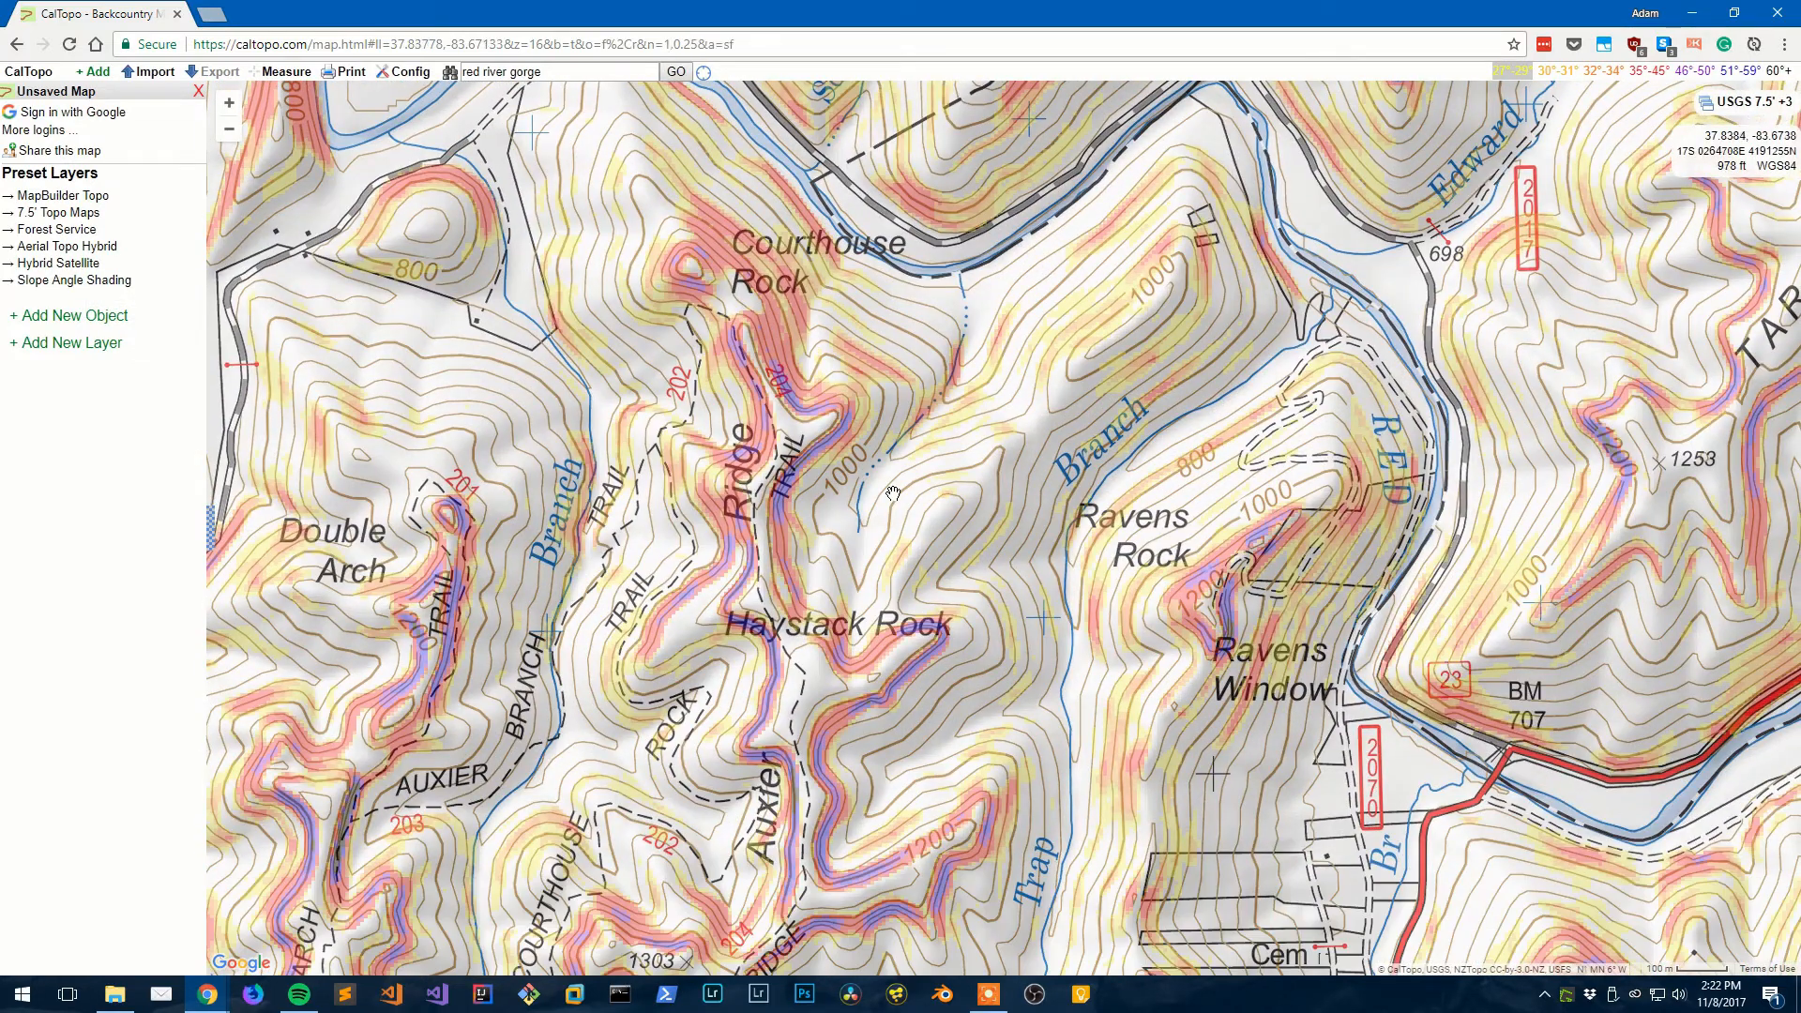
{"action": "scroll", "coordinate": [891, 493], "scroll_direction": "down", "scroll_amount": 1}
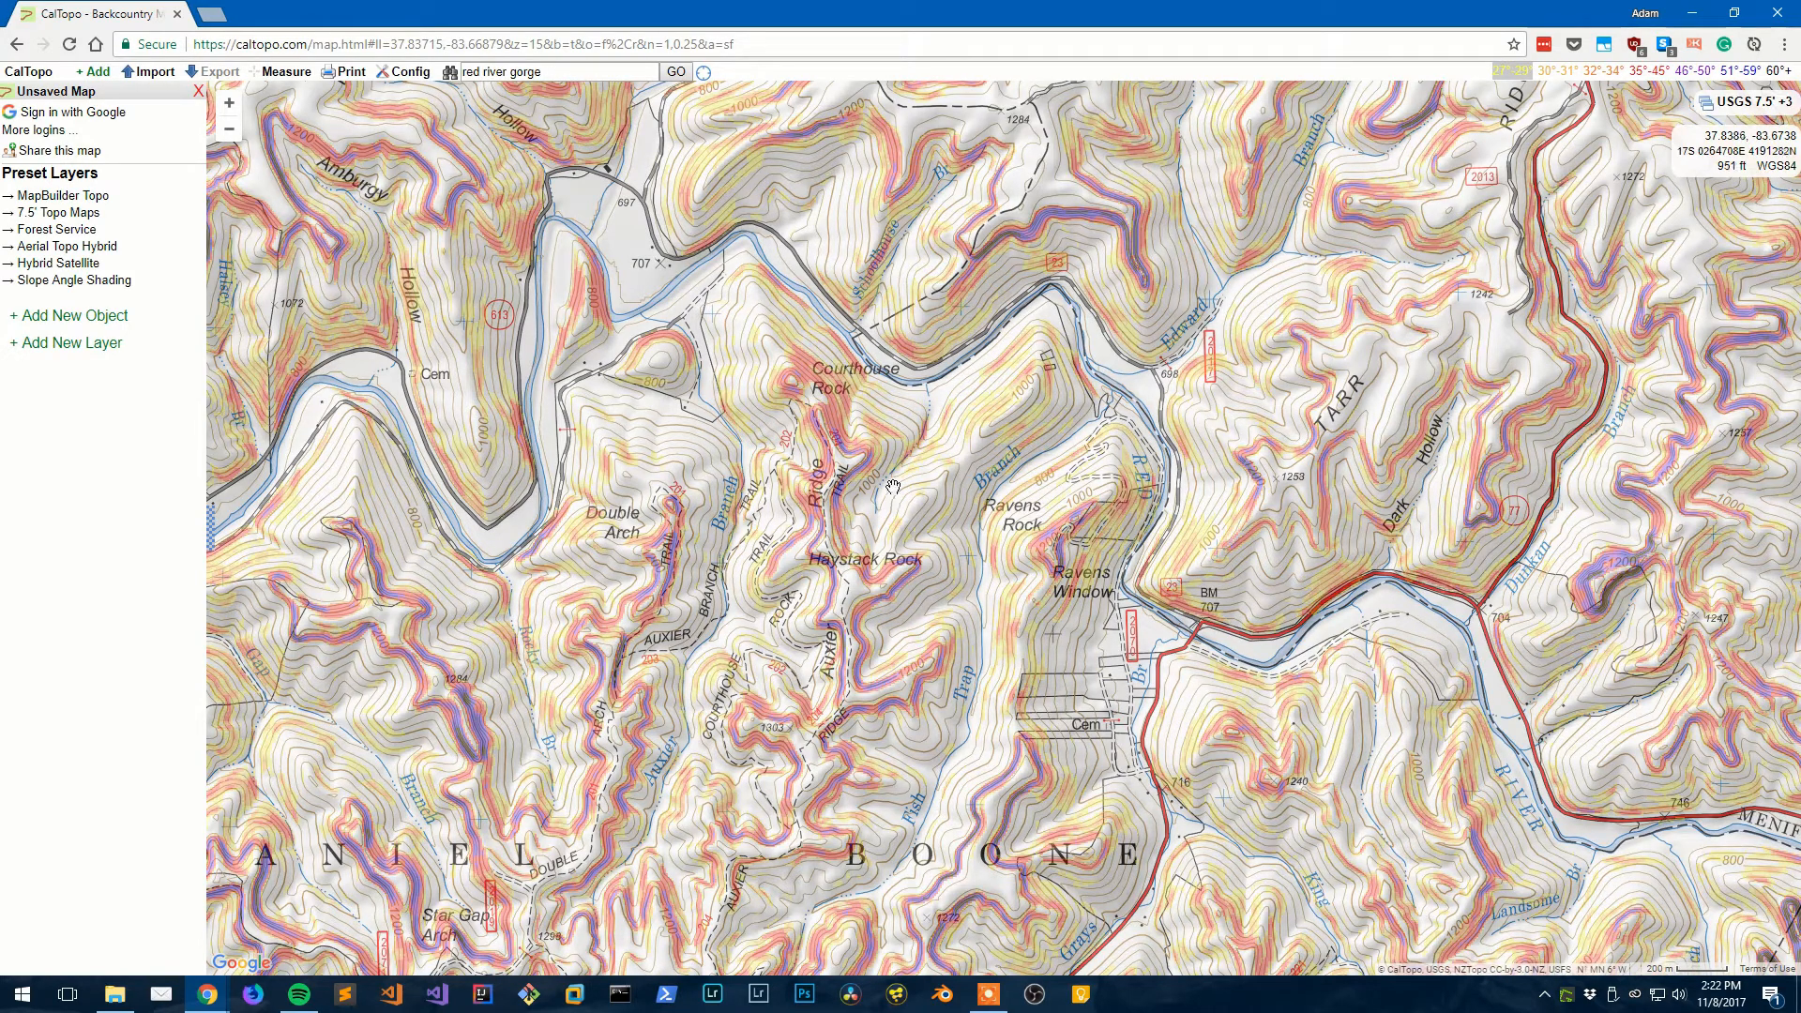
{"action": "left_click_drag", "start_coordinate": [891, 507], "coordinate": [716, 349]}
{"action": "scroll", "coordinate": [669, 297], "scroll_direction": "up", "scroll_amount": 1}
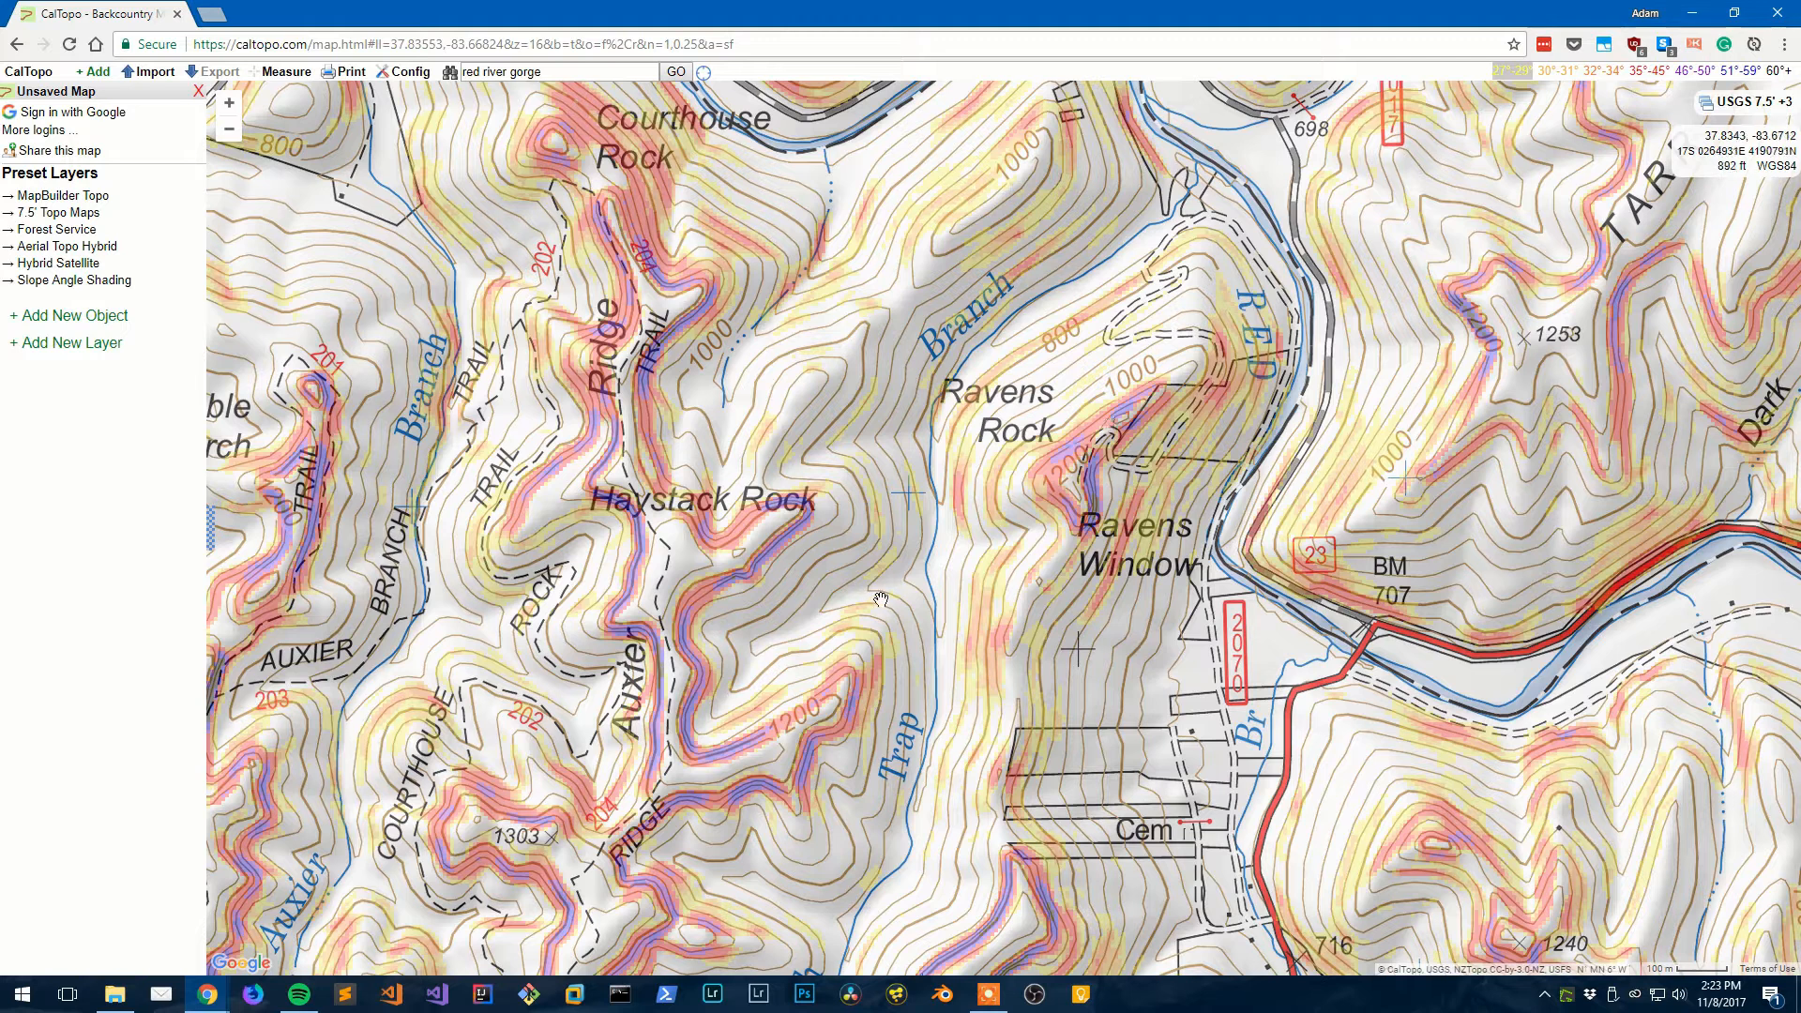
- Switch to the blog post preview showing the 35–59° slope-shading cliff photo
{"action": "mouse_move", "coordinate": [621, 527]}
{"action": "left_mouse_down"}
{"action": "mouse_move", "coordinate": [628, 495]}
{"action": "mouse_move", "coordinate": [612, 532]}
{"action": "left_mouse_up"}
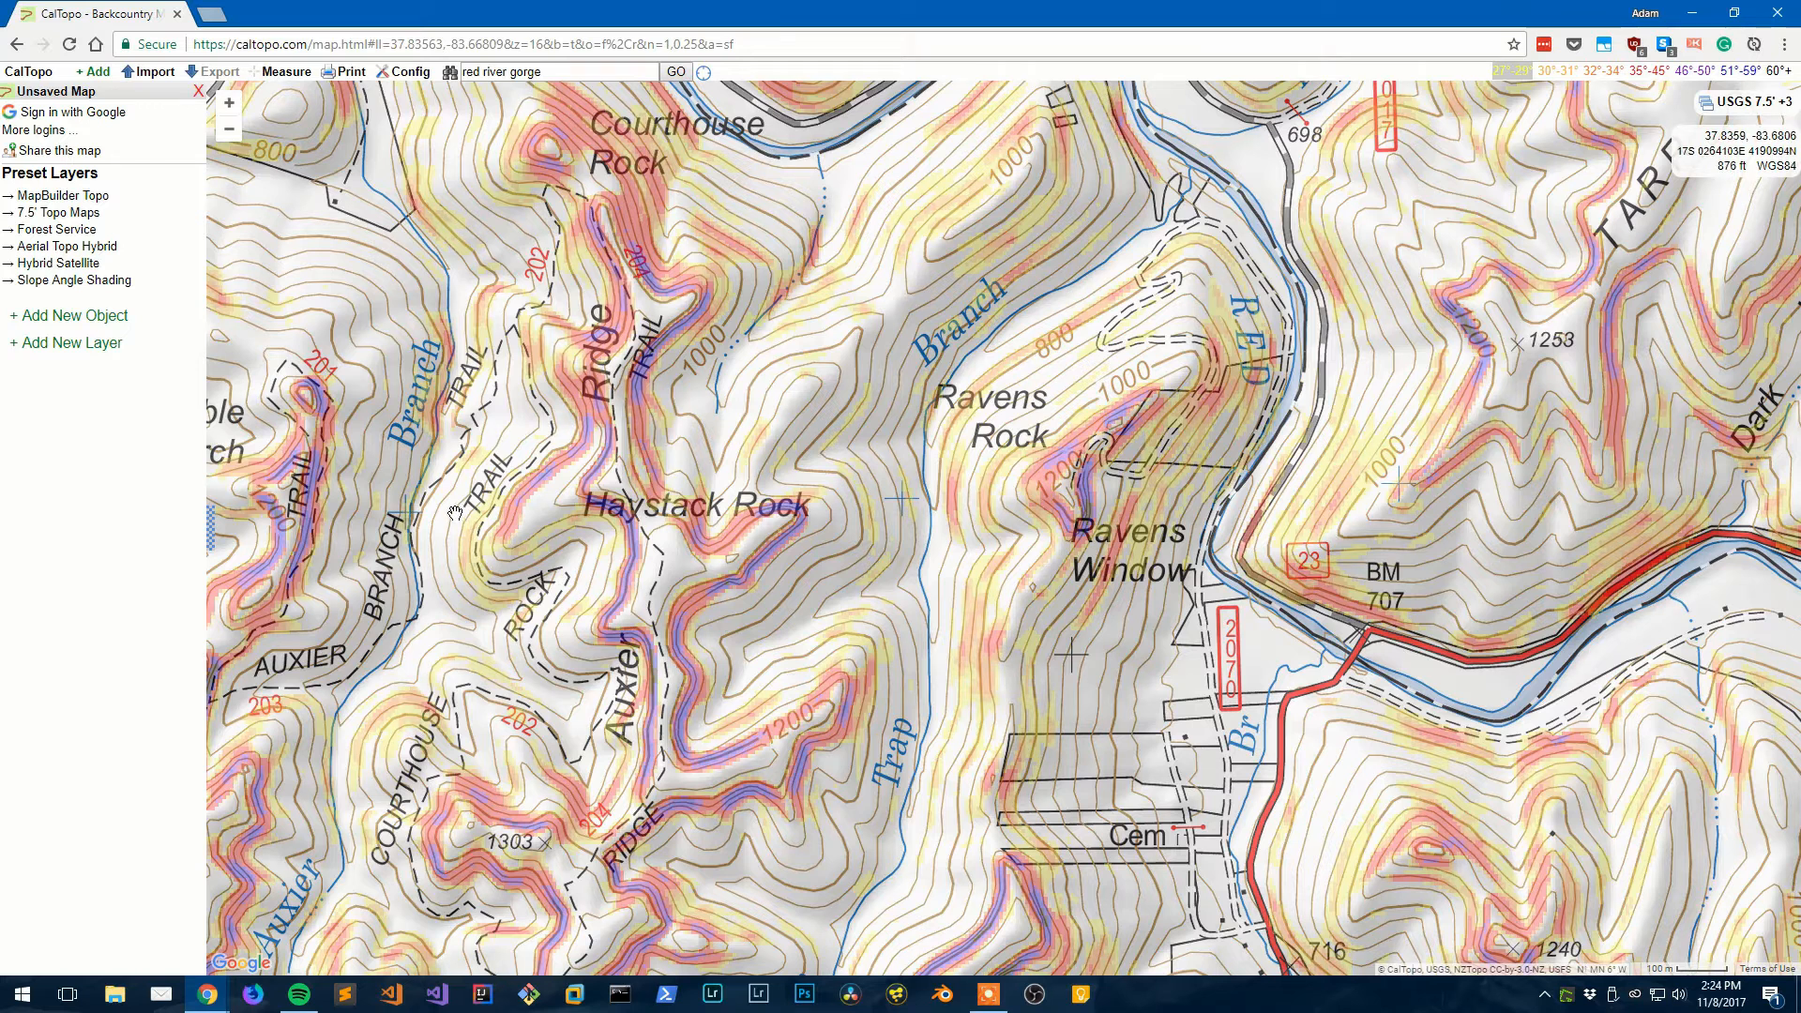
{"action": "key", "text": "alt+Tab"}
{"action": "key", "text": "alt+Tab"}
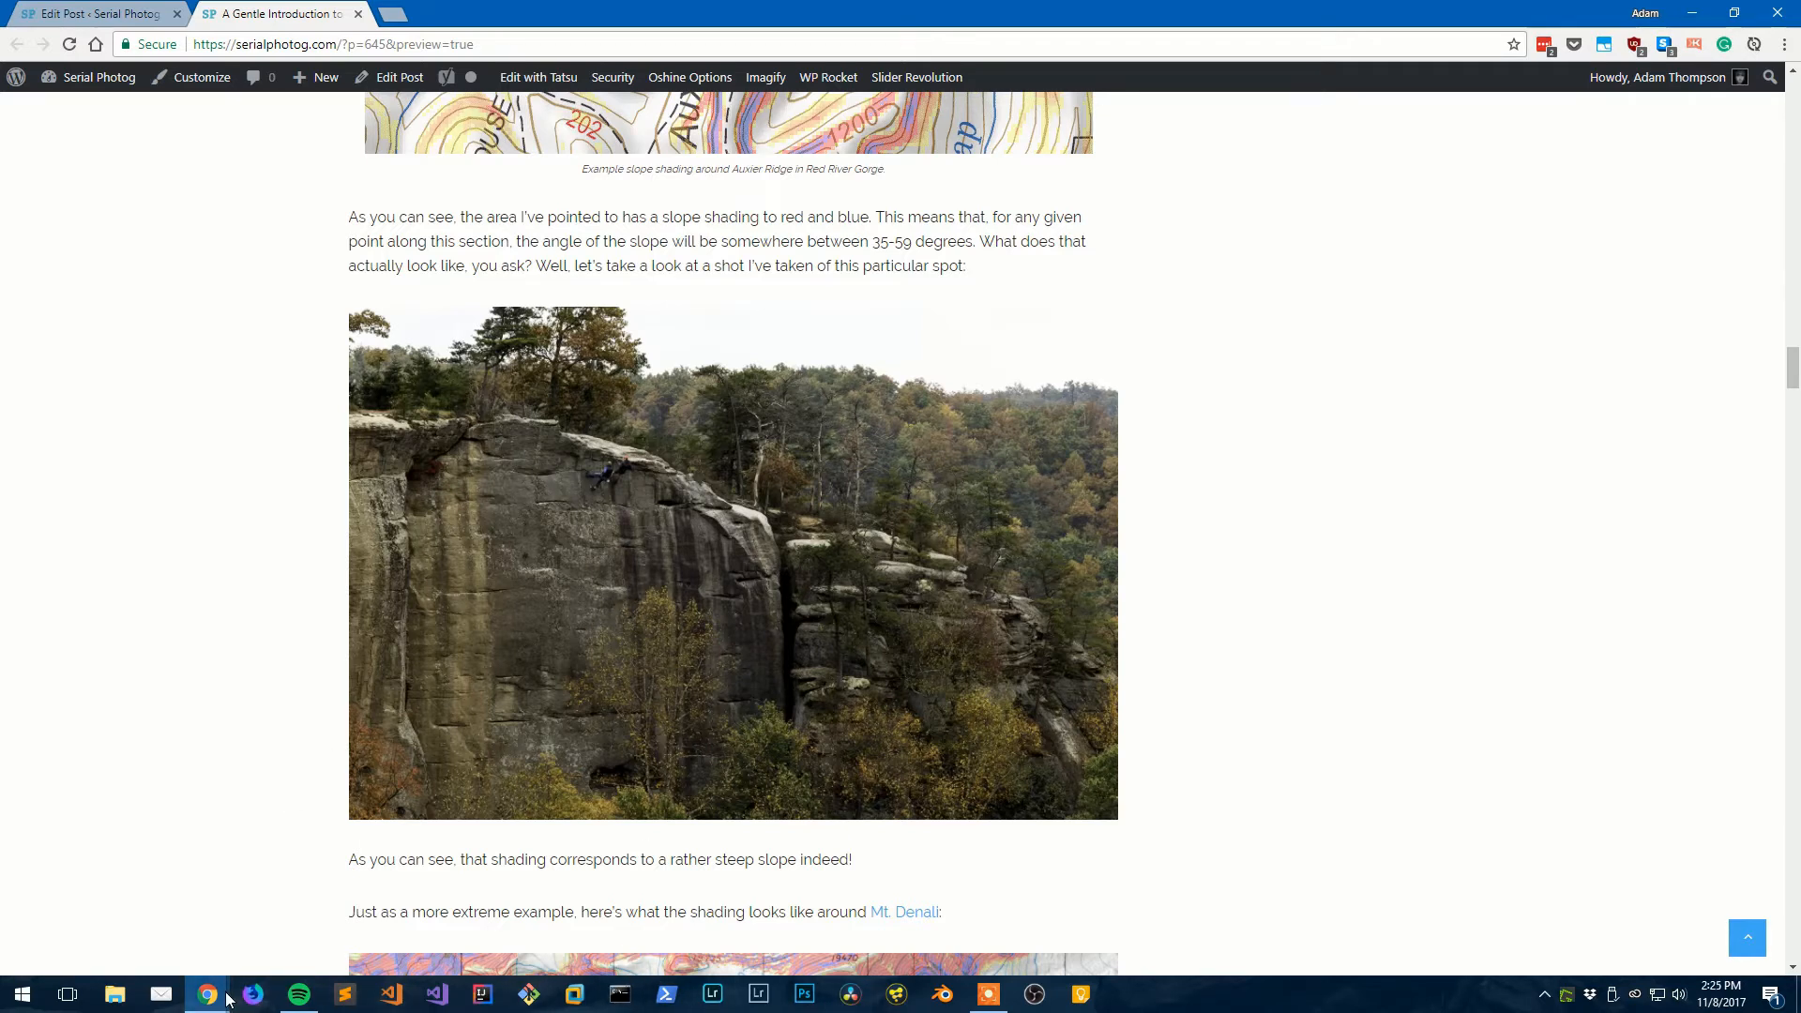
- Return to the CalTopo window with the slope-shaded map around Haystack Rock
{"action": "mouse_move", "coordinate": [228, 1000]}
{"action": "left_click", "coordinate": [314, 938]}
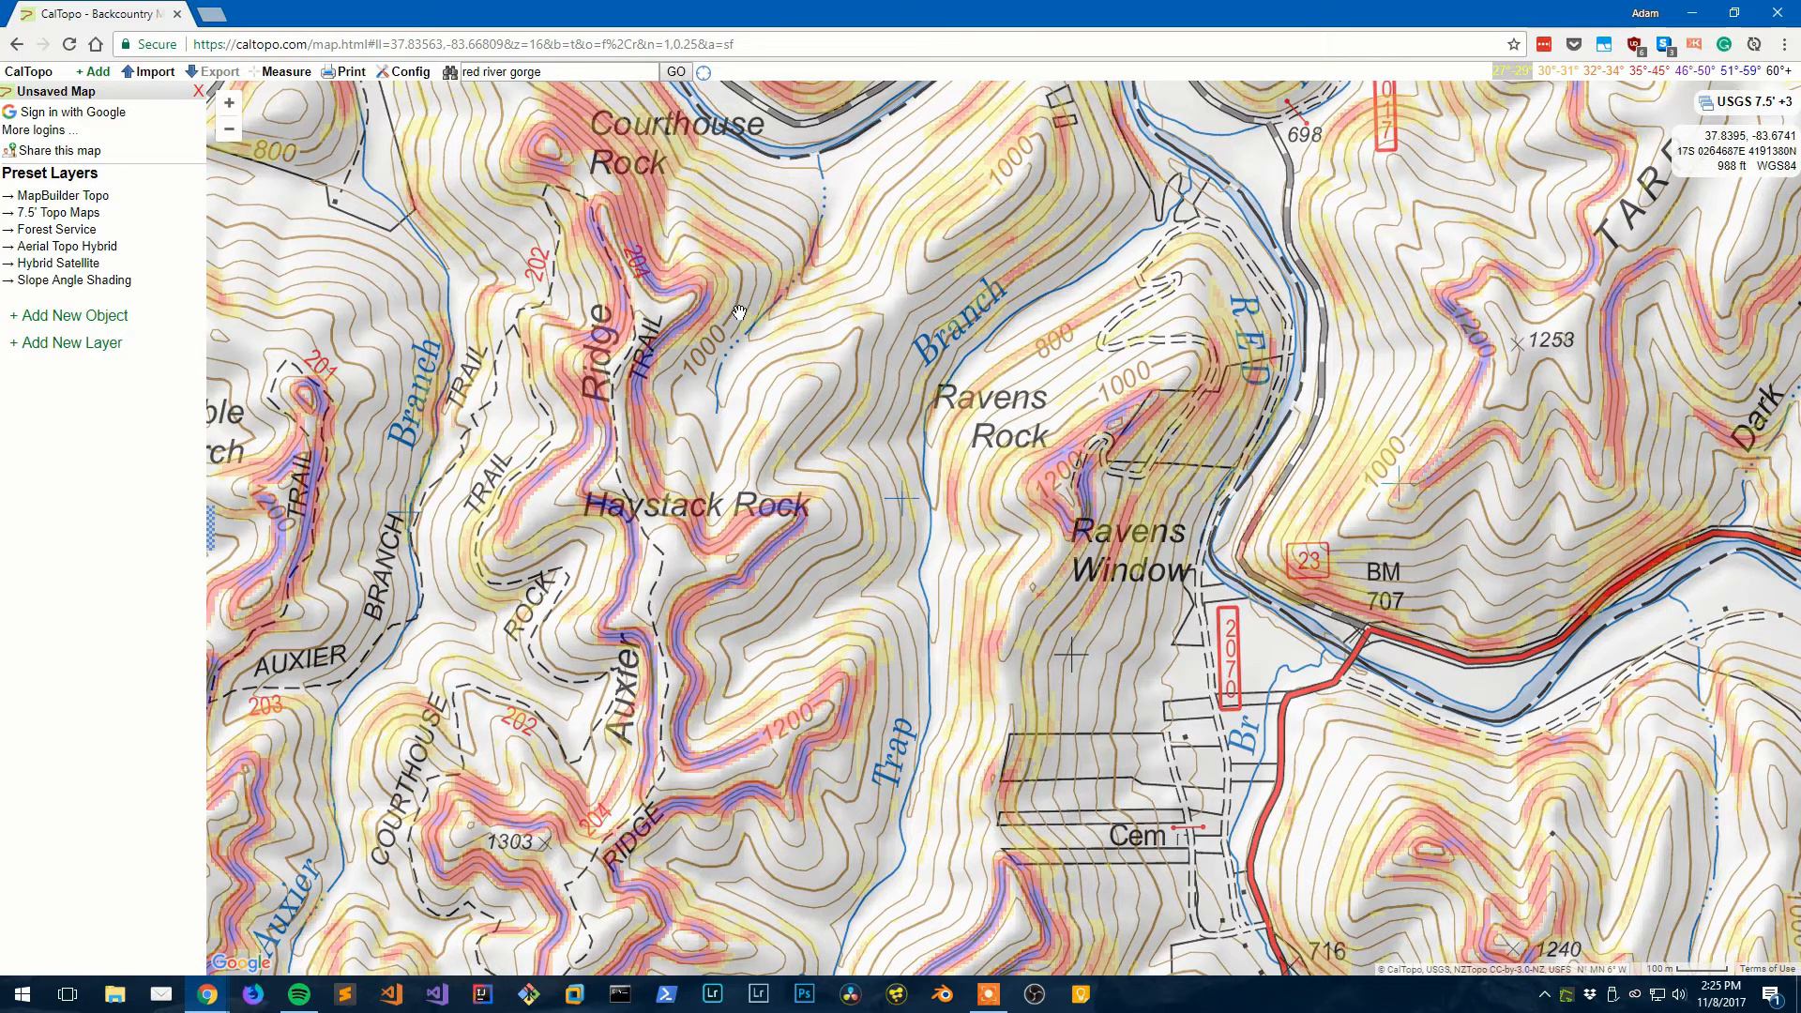
{"action": "left_click_drag", "start_coordinate": [738, 312], "coordinate": [660, 355]}
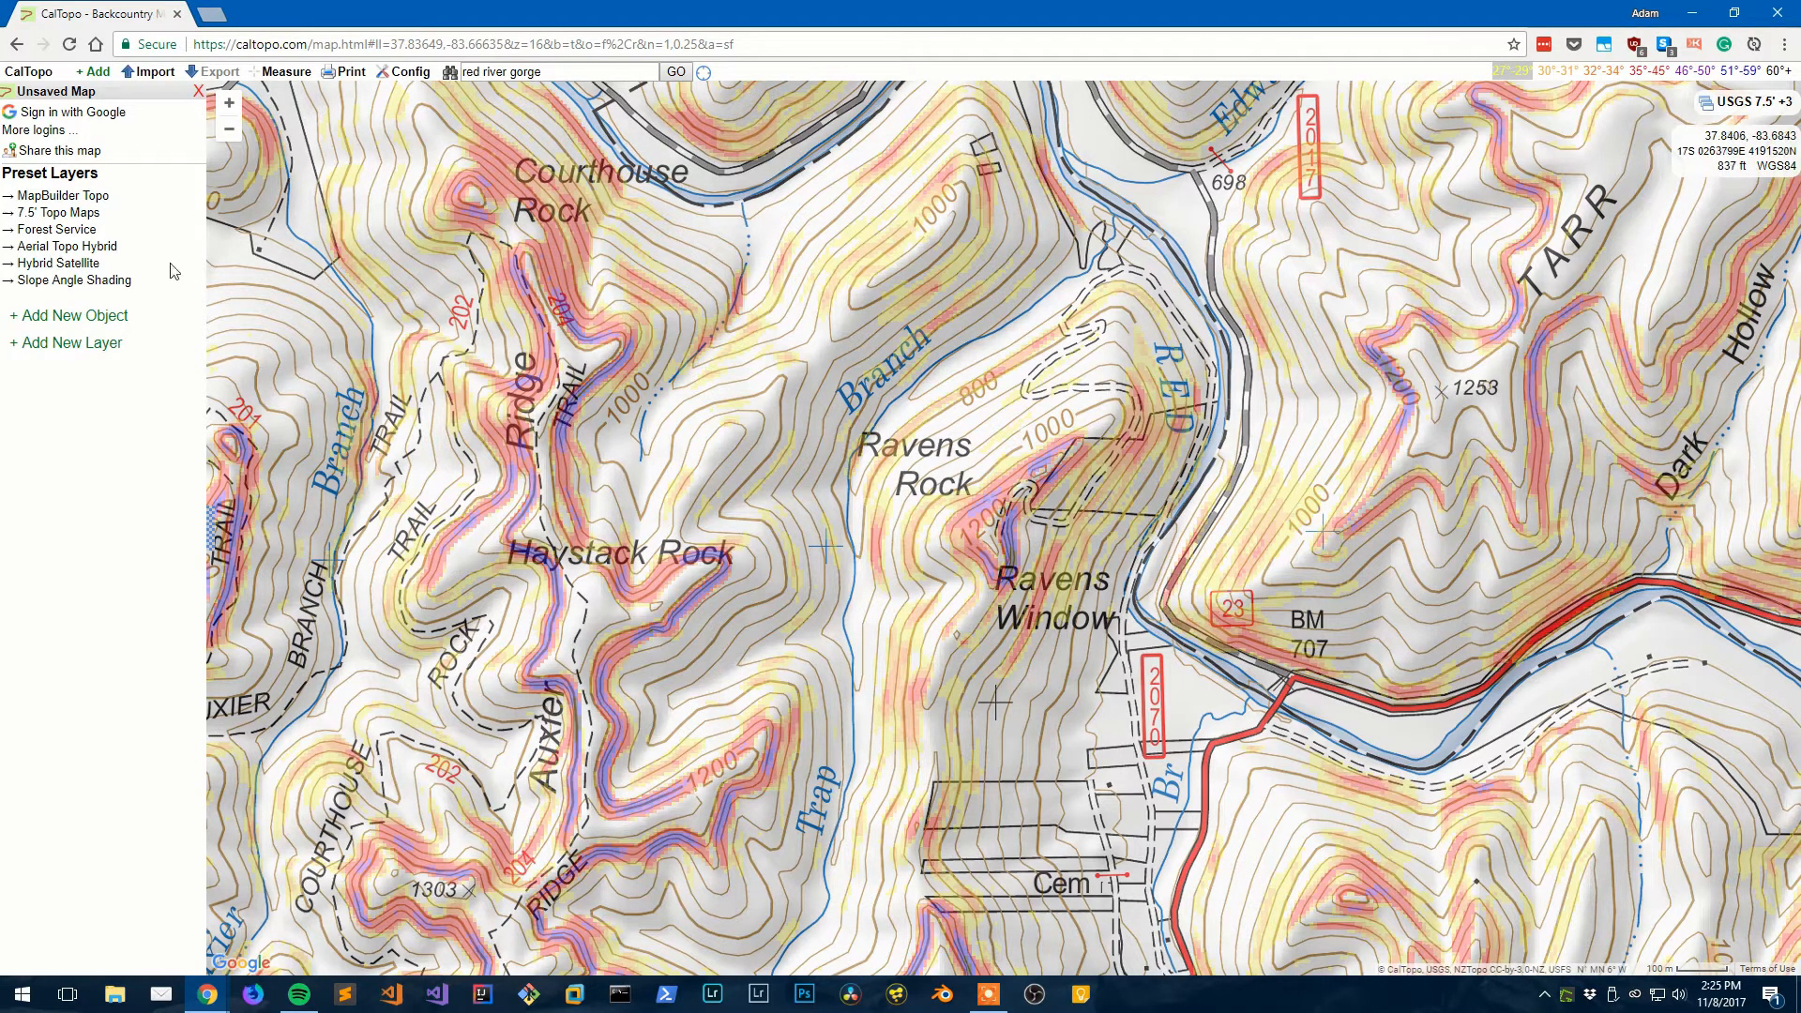
- Switch to the Forest Service preset map and expand the layers panel
{"action": "left_click", "coordinate": [81, 236]}
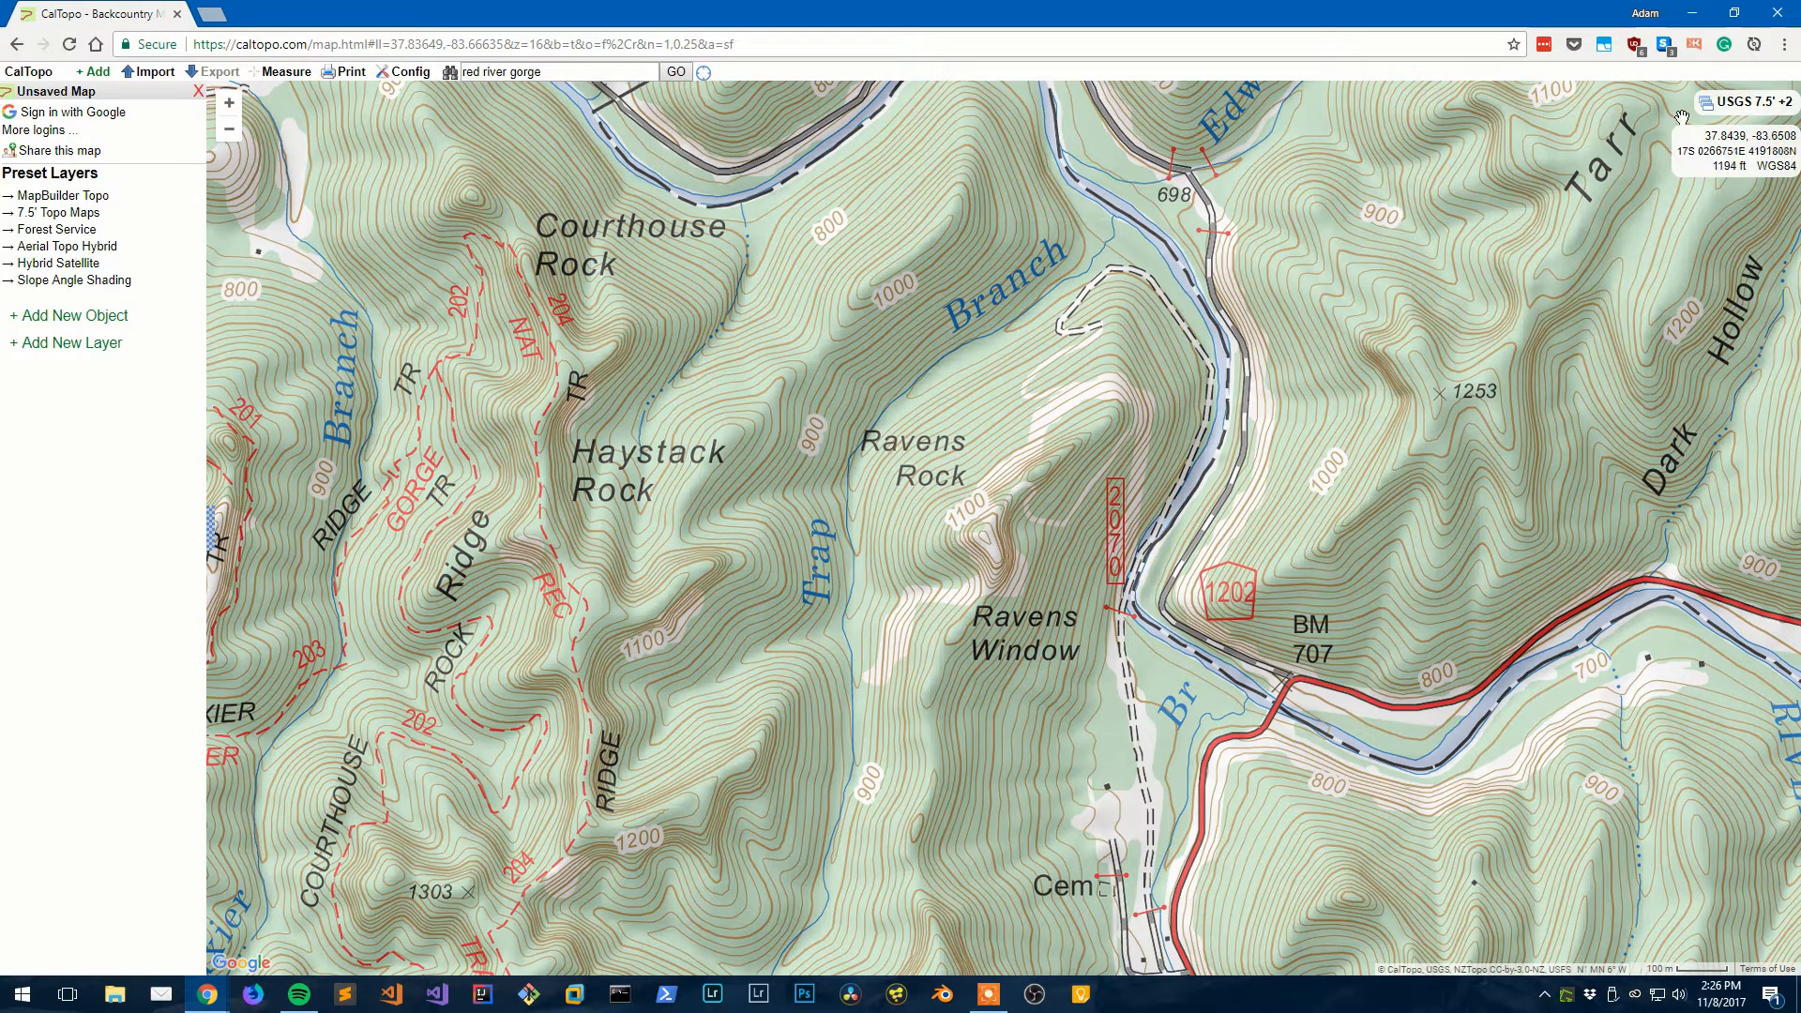
{"action": "mouse_move", "coordinate": [1699, 111]}
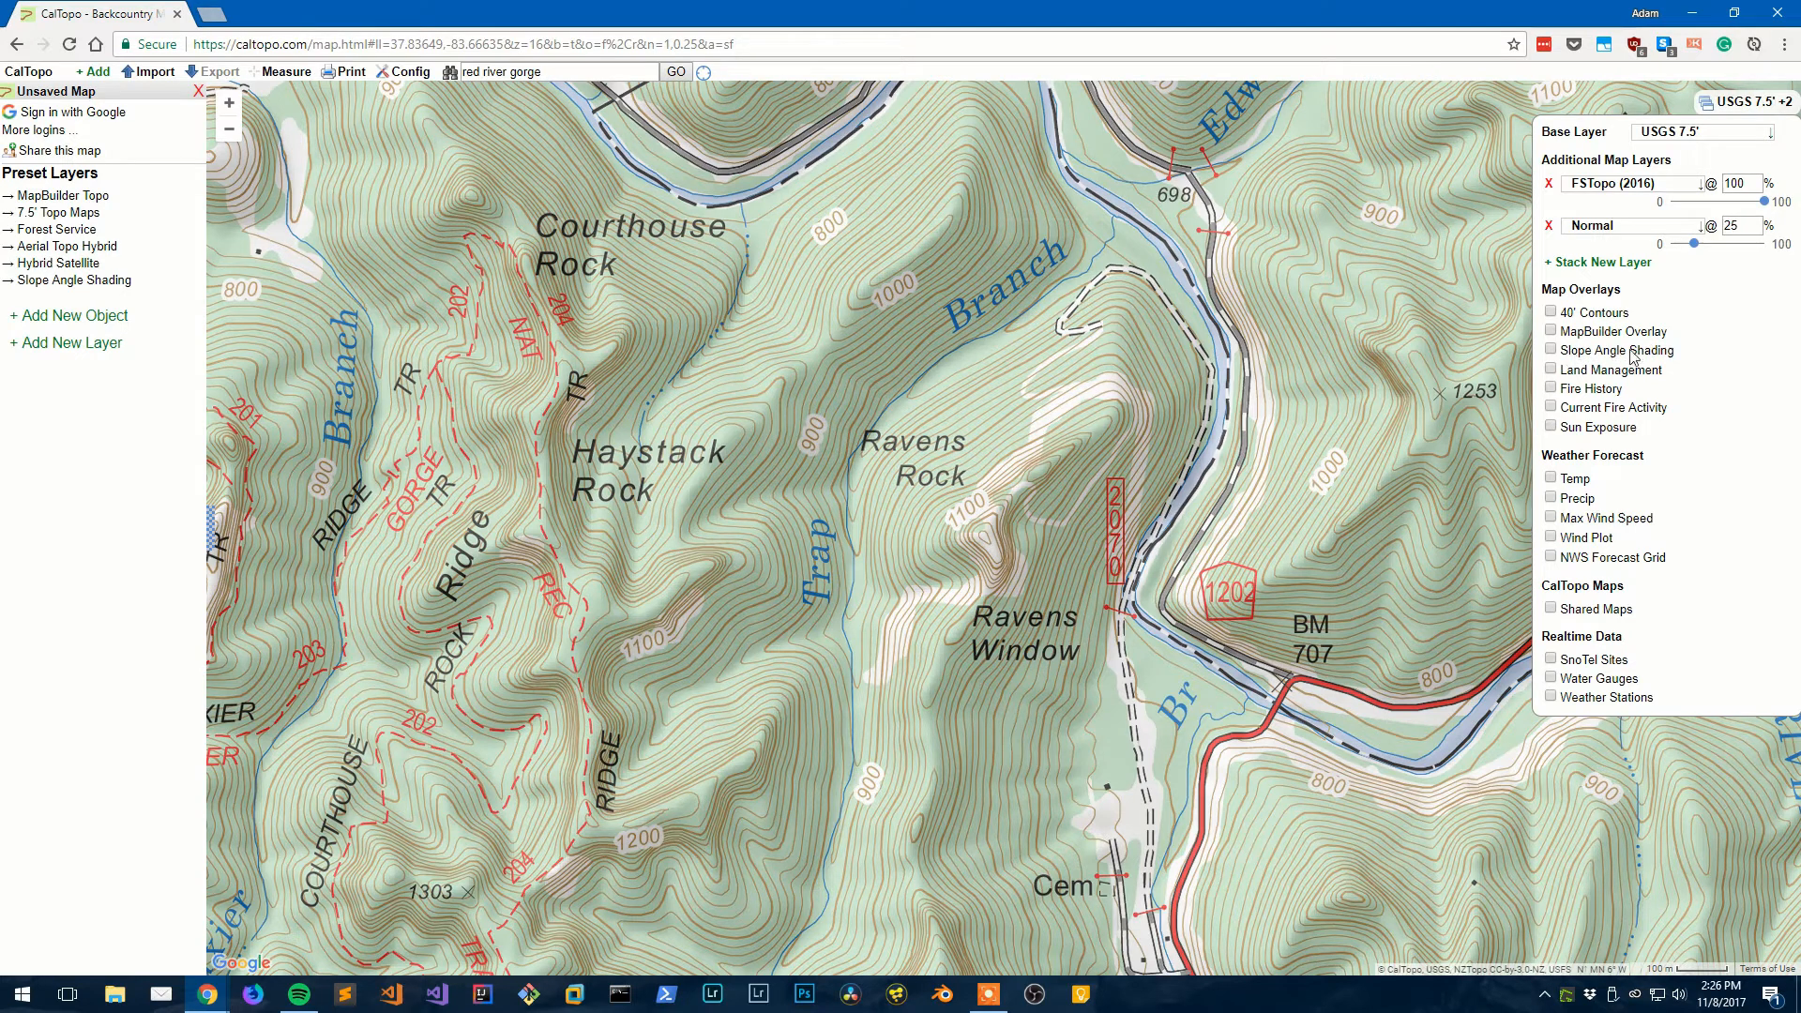
{"action": "left_click", "coordinate": [1559, 353]}
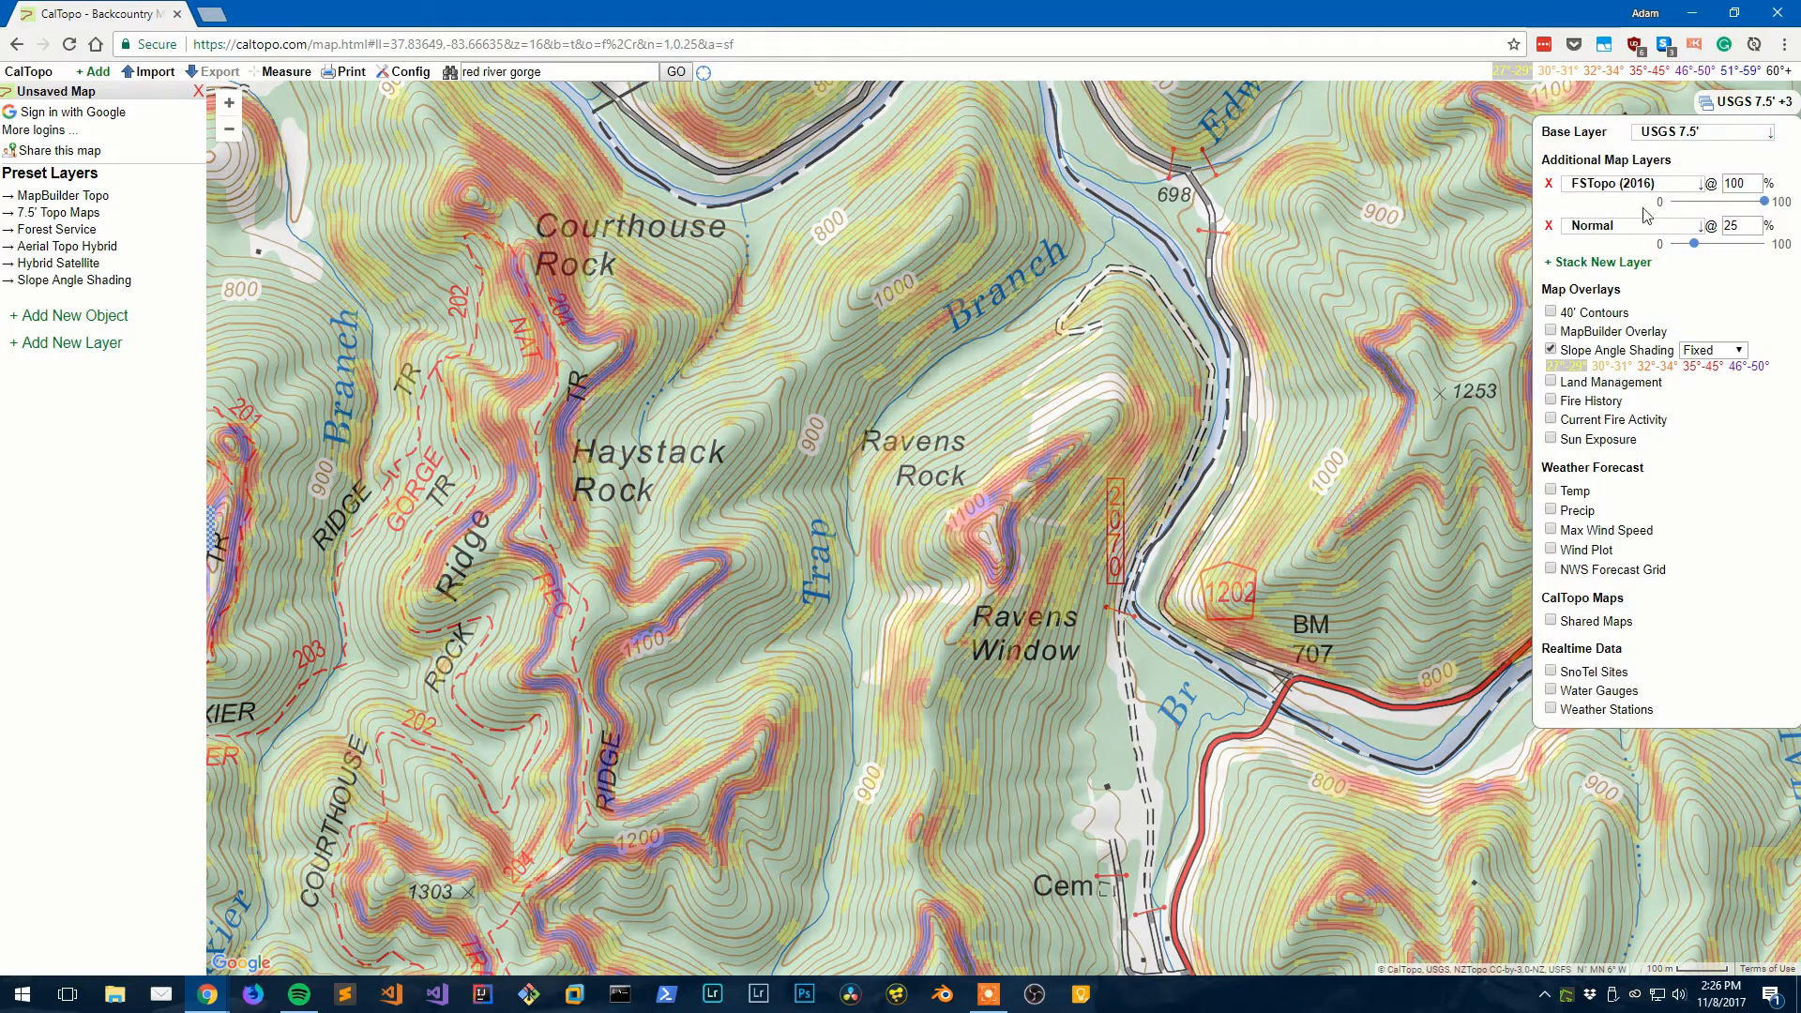
{"action": "left_click", "coordinate": [1551, 351]}
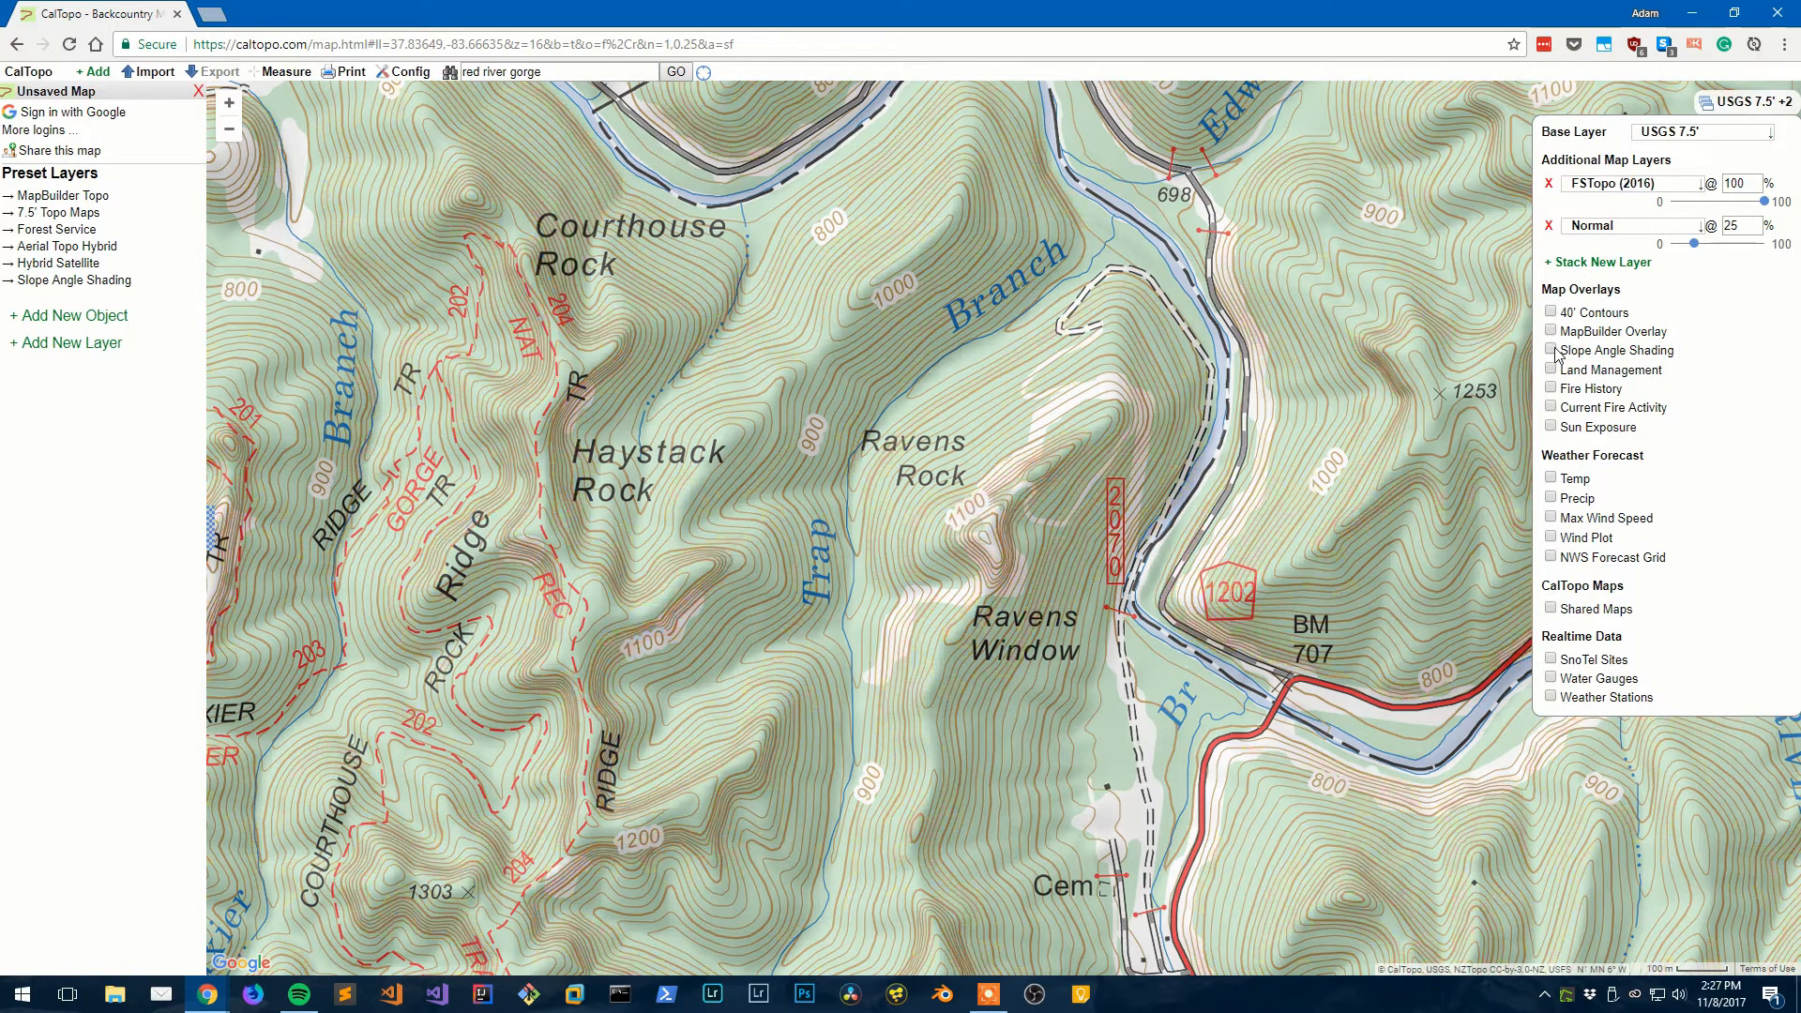
- Turn on the Sun Exposure map overlay over the USGS 7.5' topo
{"action": "left_click", "coordinate": [1551, 427]}
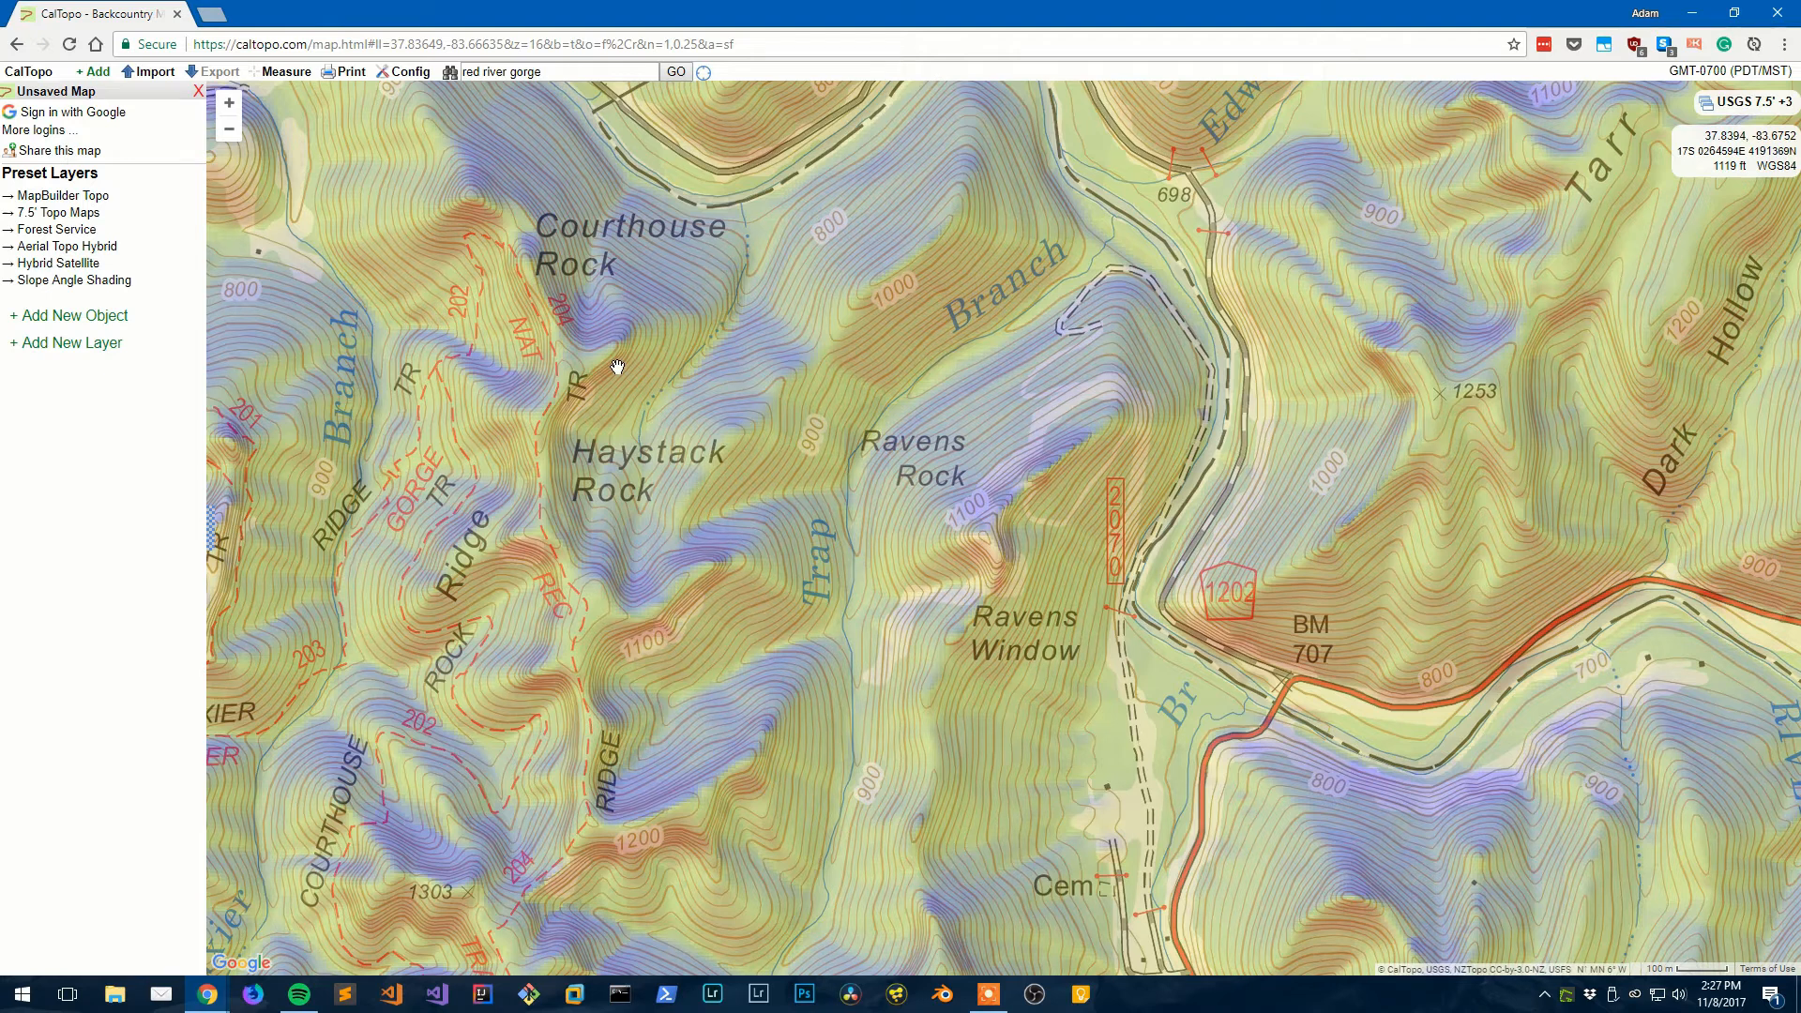
- Pan the map to frame Ravens Rock between Courthouse Rock and Ravens Window
{"action": "left_click_drag", "start_coordinate": [1134, 594], "coordinate": [855, 594]}
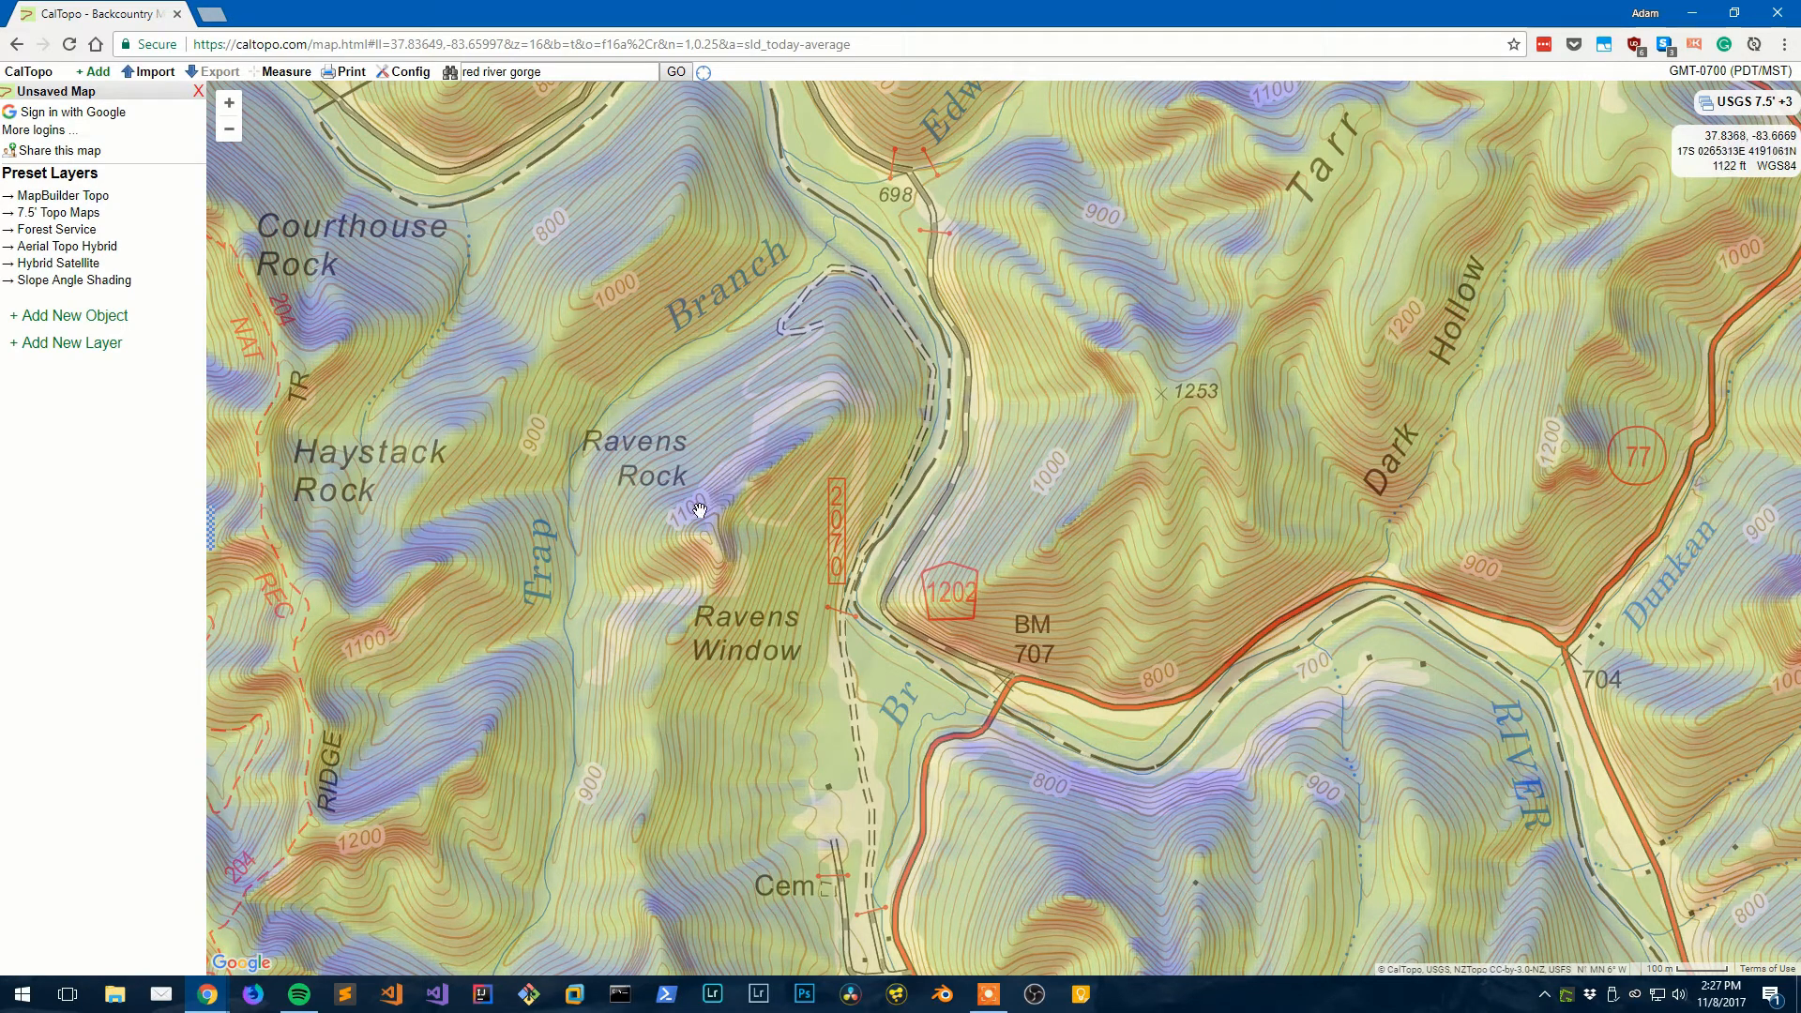
{"action": "left_click_drag", "start_coordinate": [721, 466], "coordinate": [938, 462]}
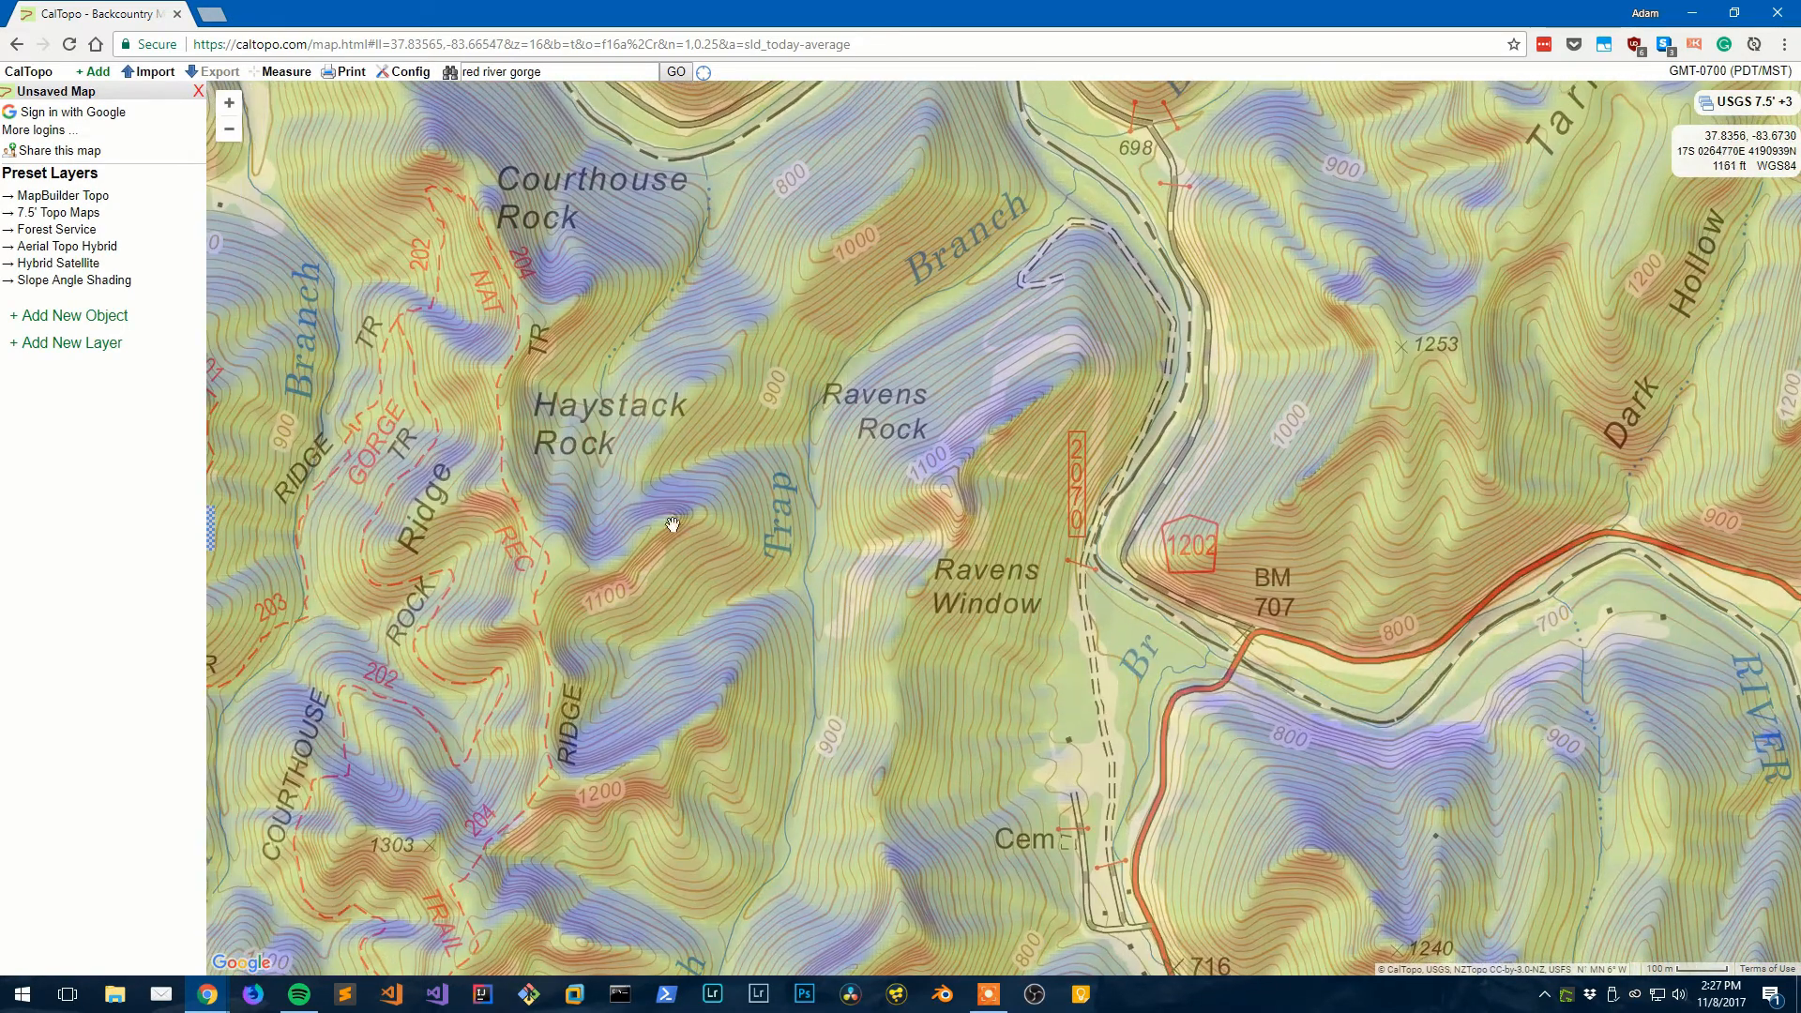
{"action": "mouse_move", "coordinate": [673, 524]}
{"action": "left_mouse_down"}
{"action": "mouse_move", "coordinate": [662, 493]}
{"action": "mouse_move", "coordinate": [662, 528]}
{"action": "left_mouse_up"}
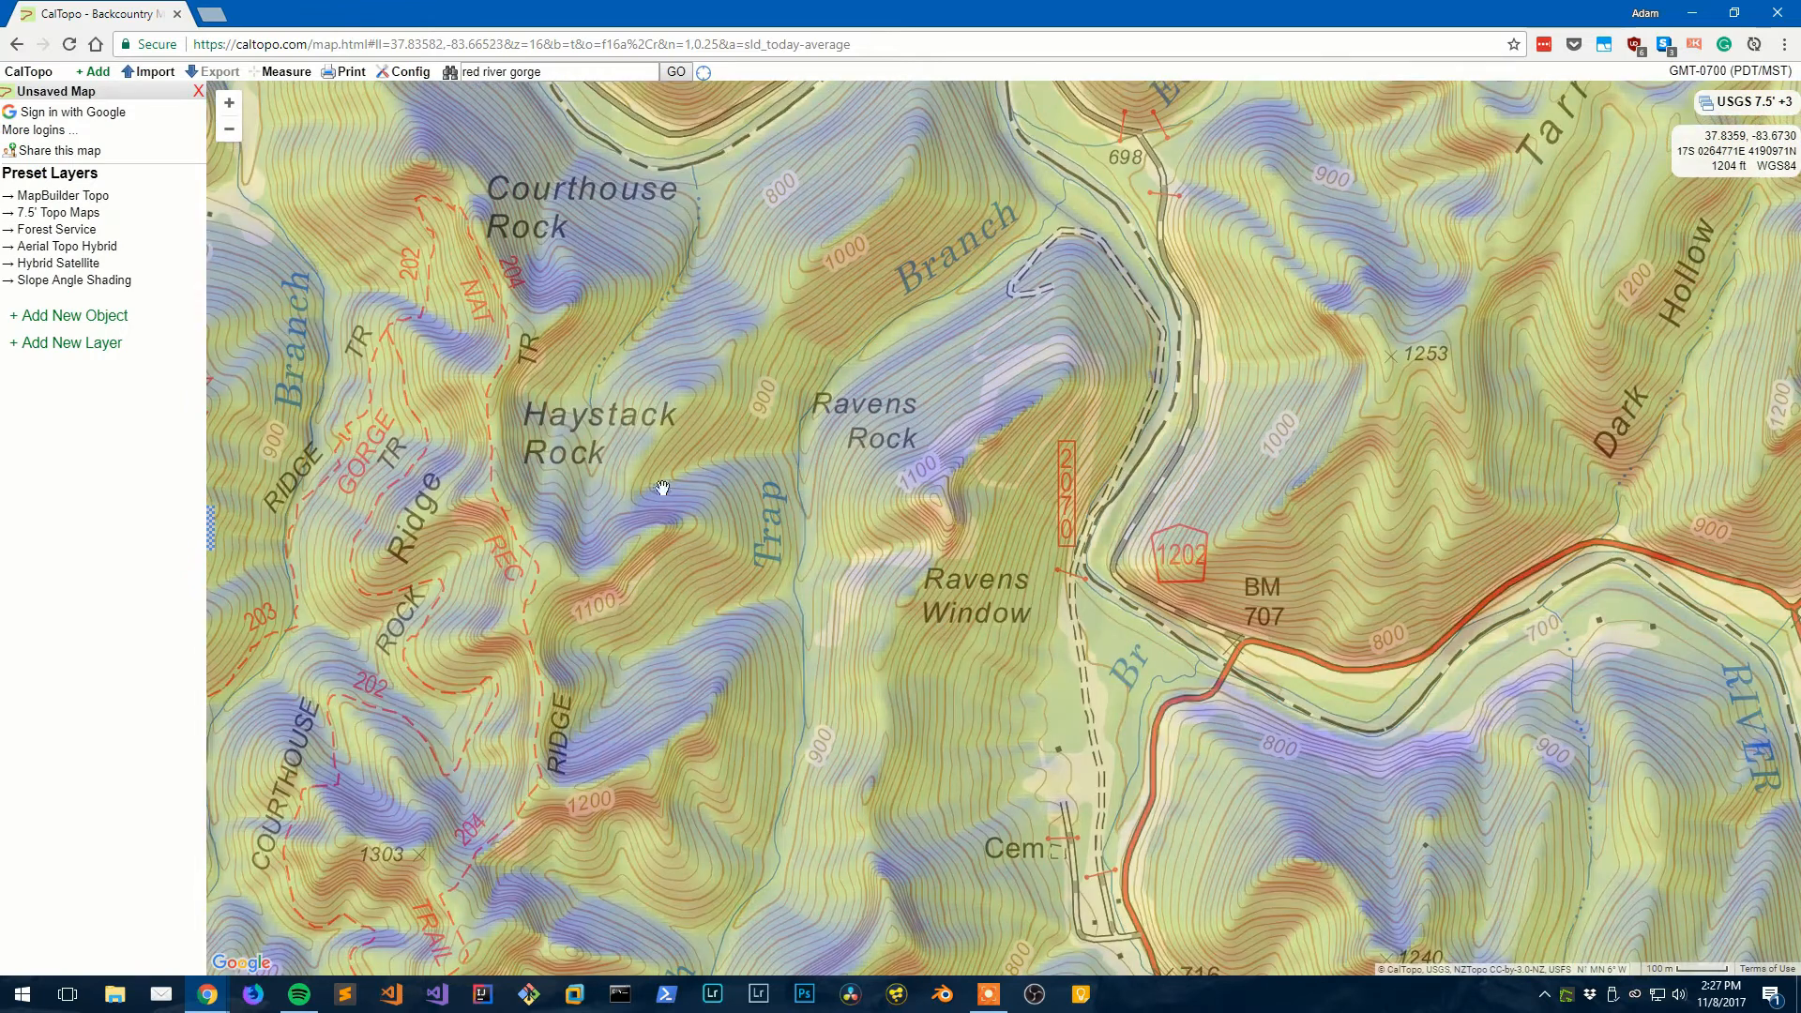
{"action": "mouse_move", "coordinate": [723, 200]}
{"action": "left_mouse_down"}
{"action": "mouse_move", "coordinate": [700, 286]}
{"action": "mouse_move", "coordinate": [717, 207]}
{"action": "left_mouse_up"}
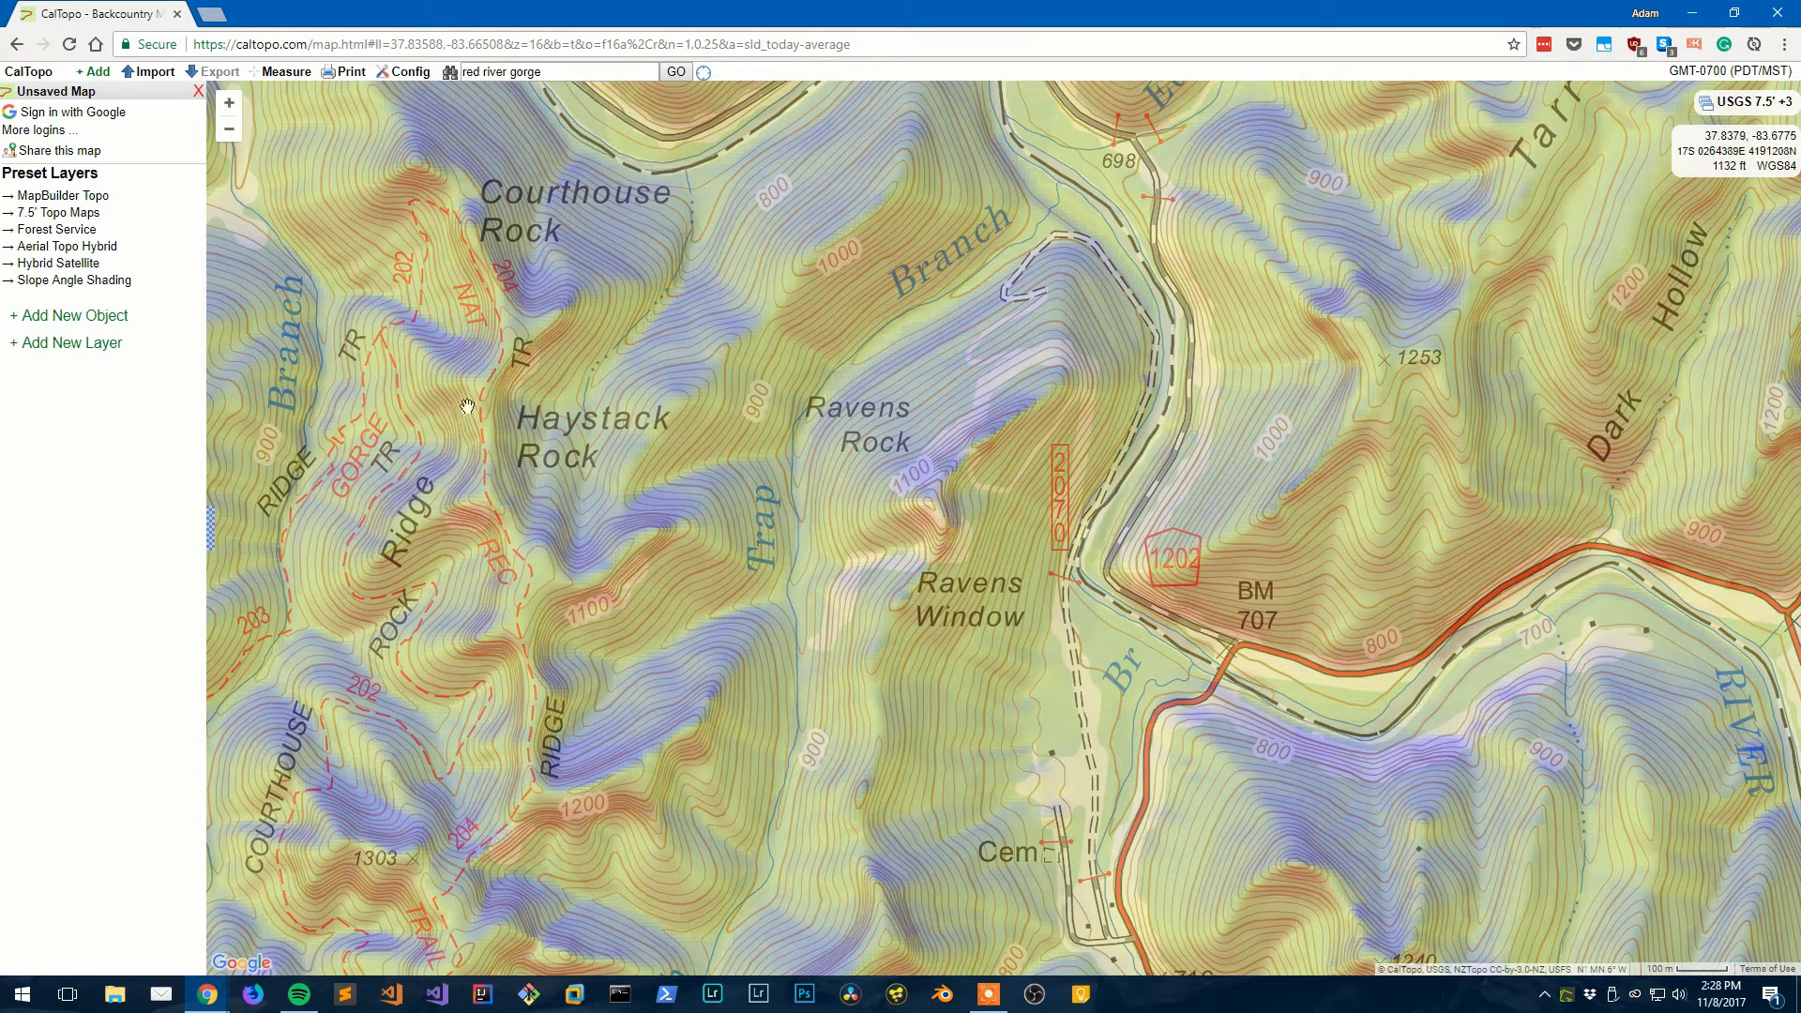
{"action": "left_click_drag", "start_coordinate": [544, 576], "coordinate": [512, 691]}
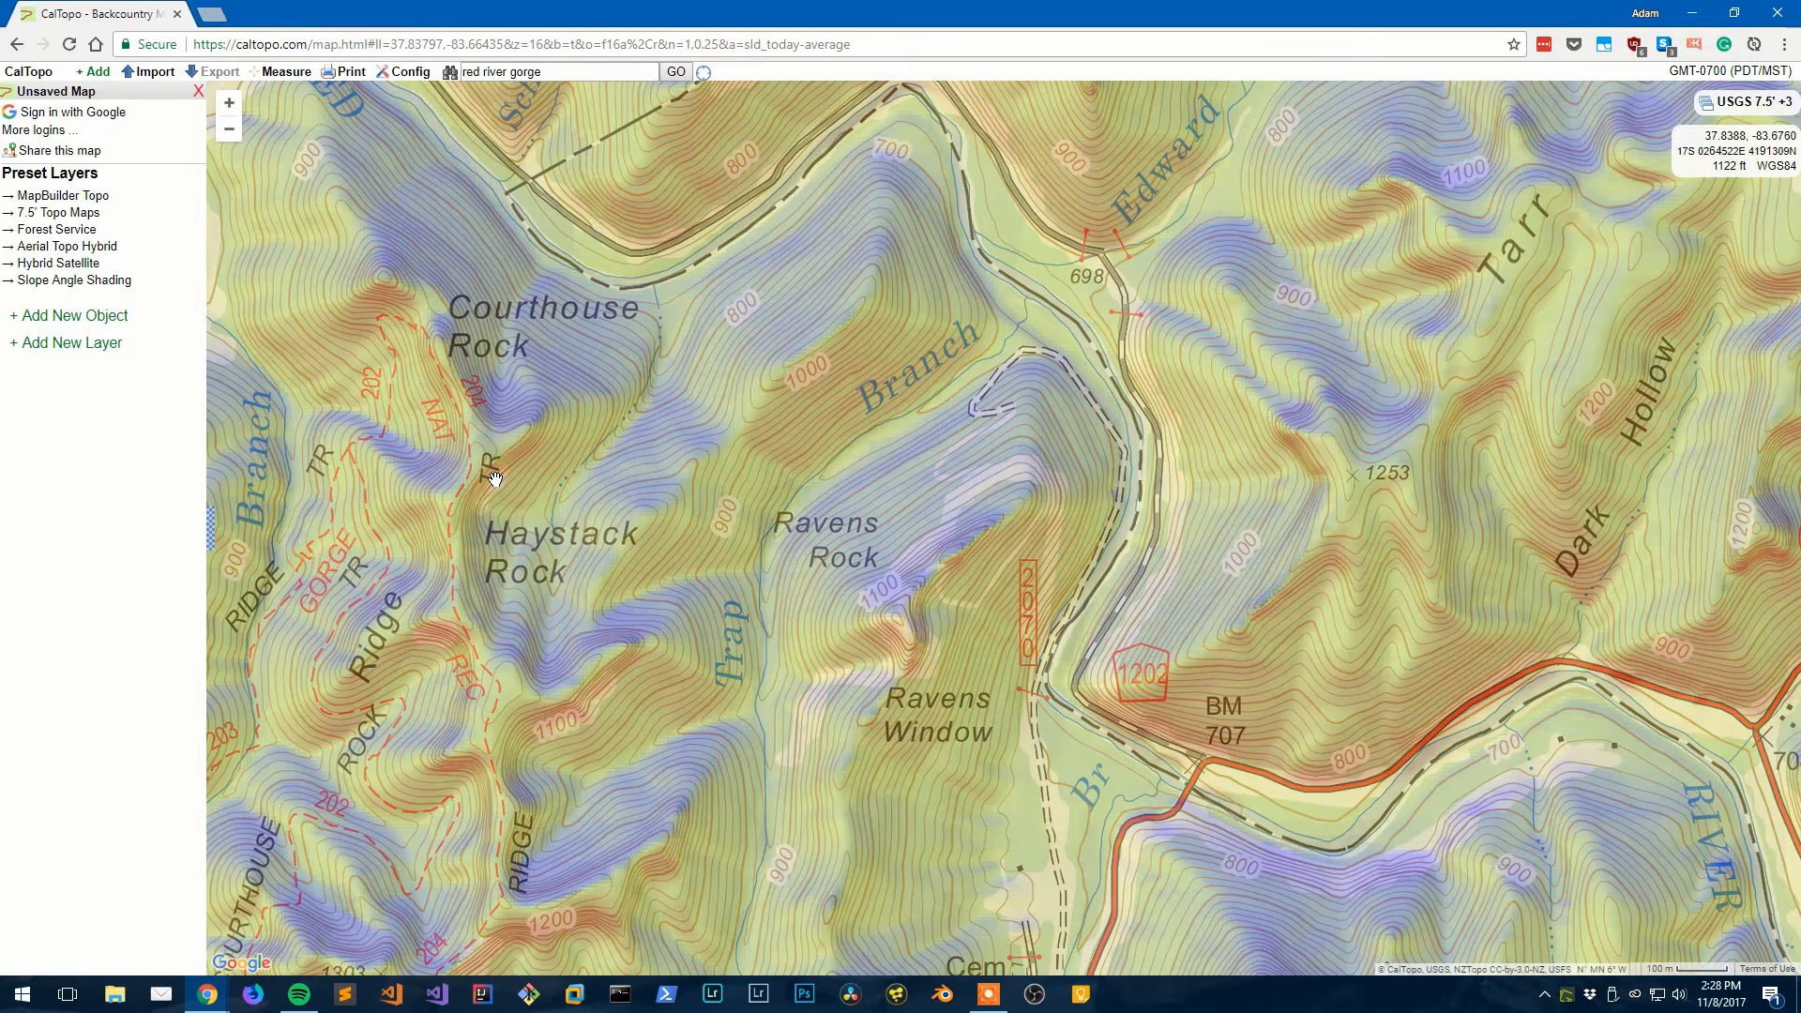
{"action": "left_click_drag", "start_coordinate": [582, 459], "coordinate": [549, 429]}
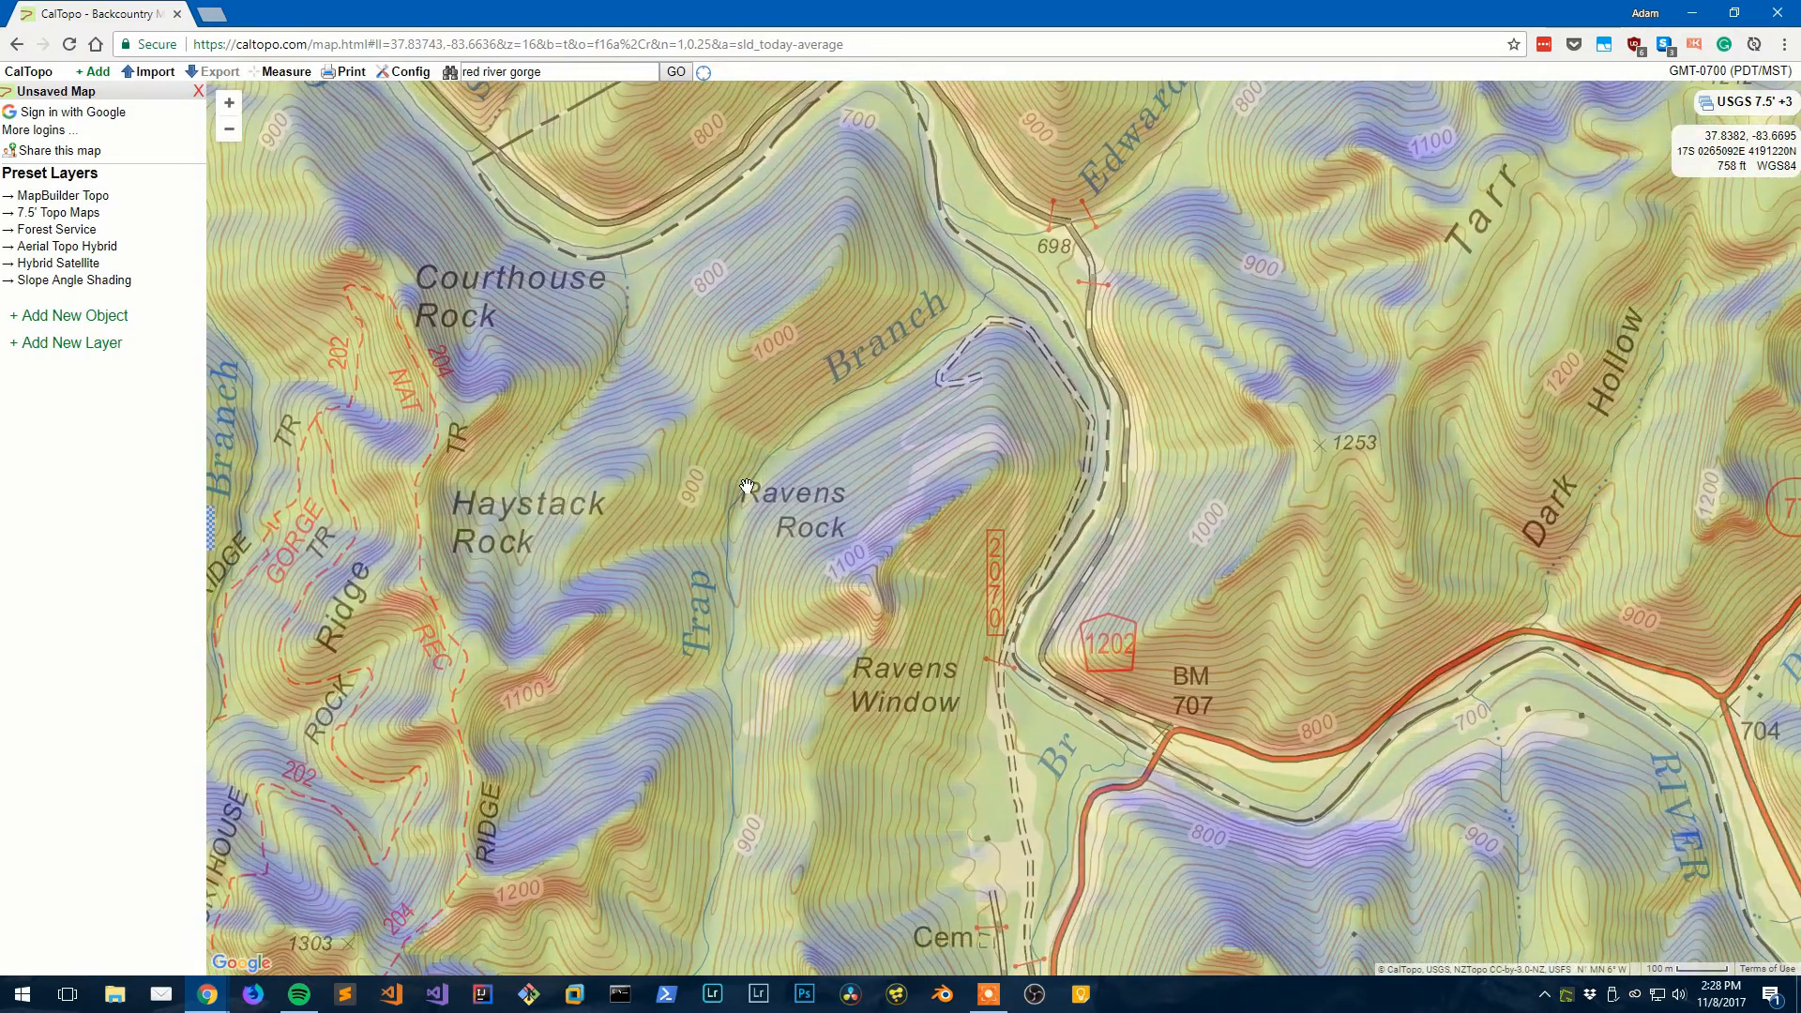
{"action": "left_click_drag", "start_coordinate": [744, 486], "coordinate": [711, 500]}
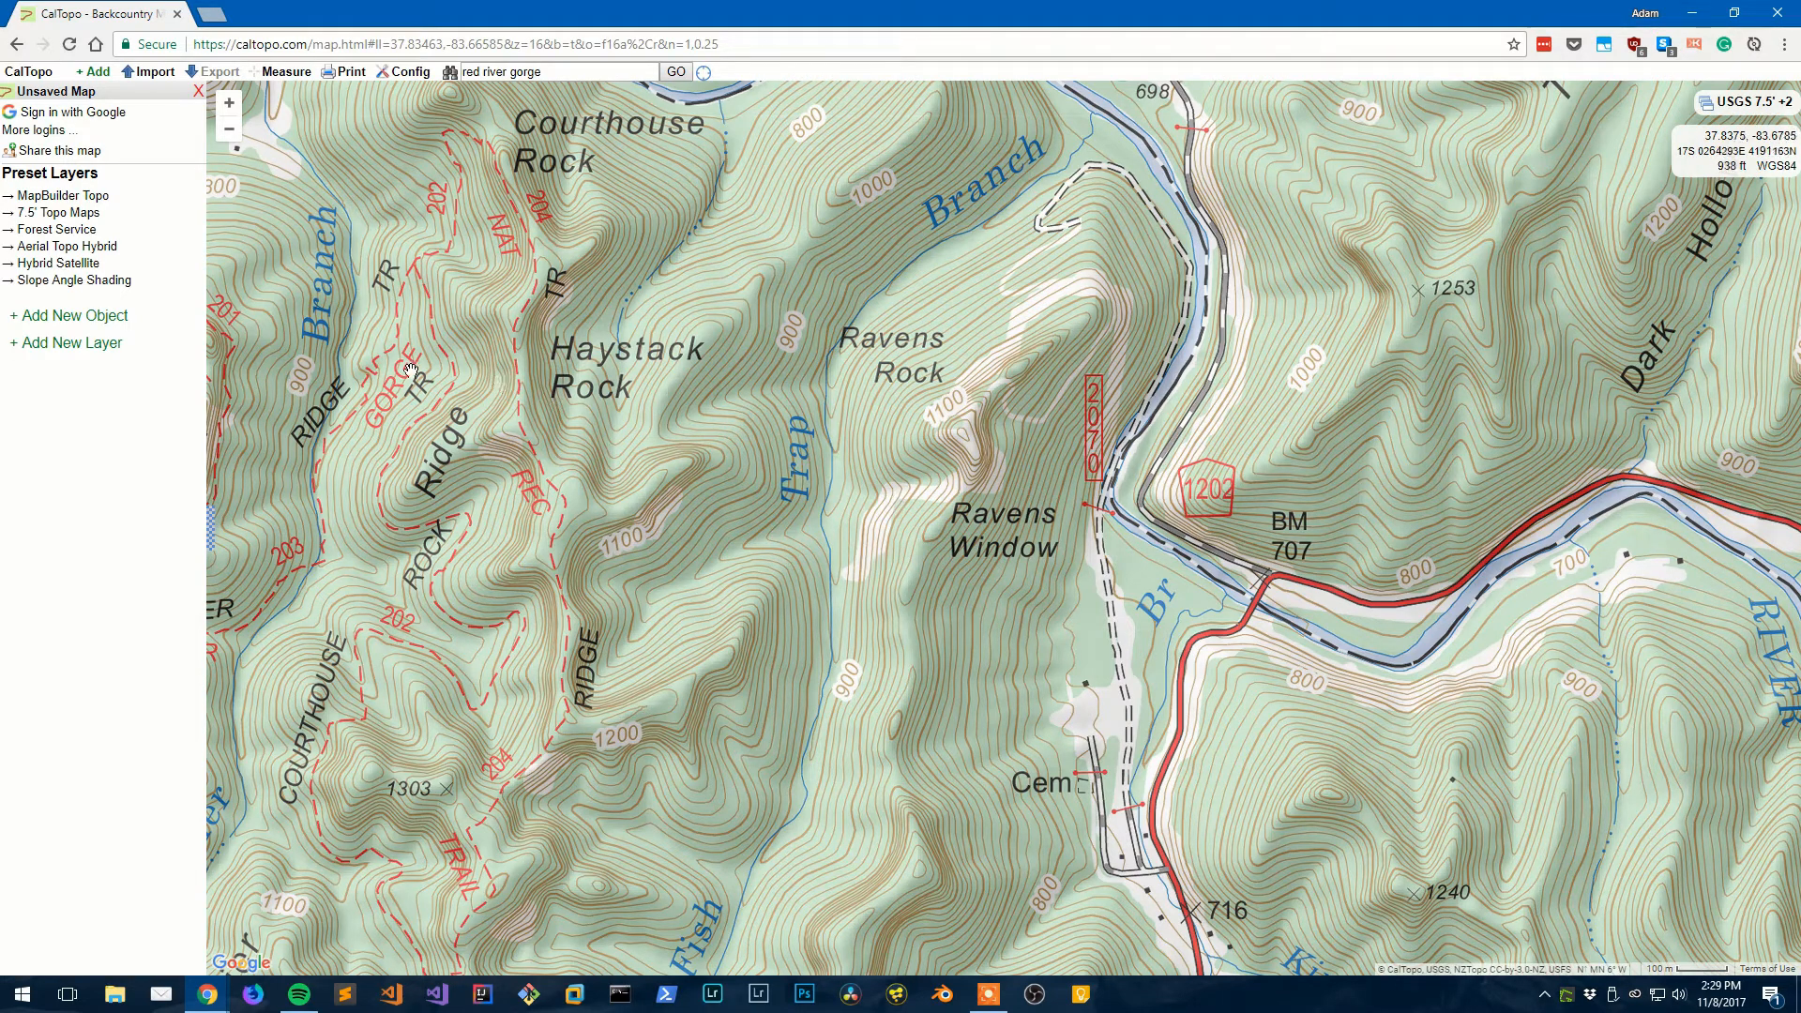
- Add a new marker, placed on Ravens Window at 37.8346, -83.6659
{"action": "left_click", "coordinate": [98, 317]}
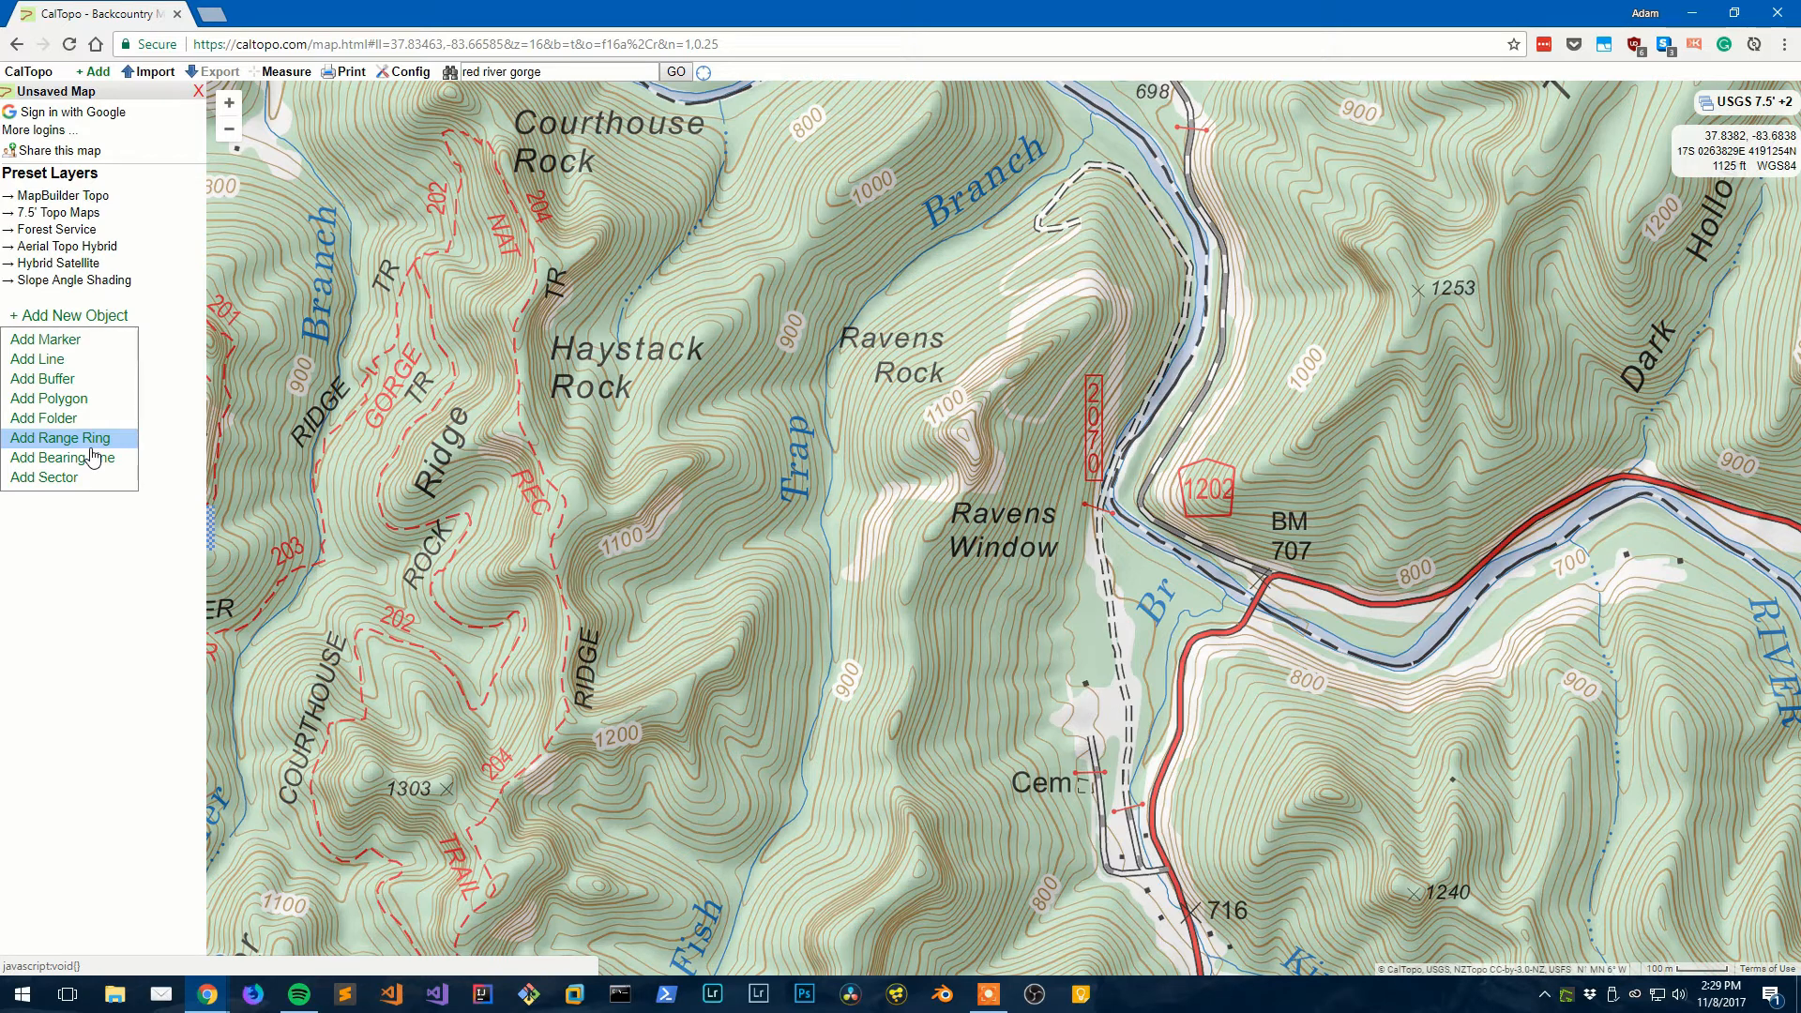
{"action": "left_click", "coordinate": [89, 343]}
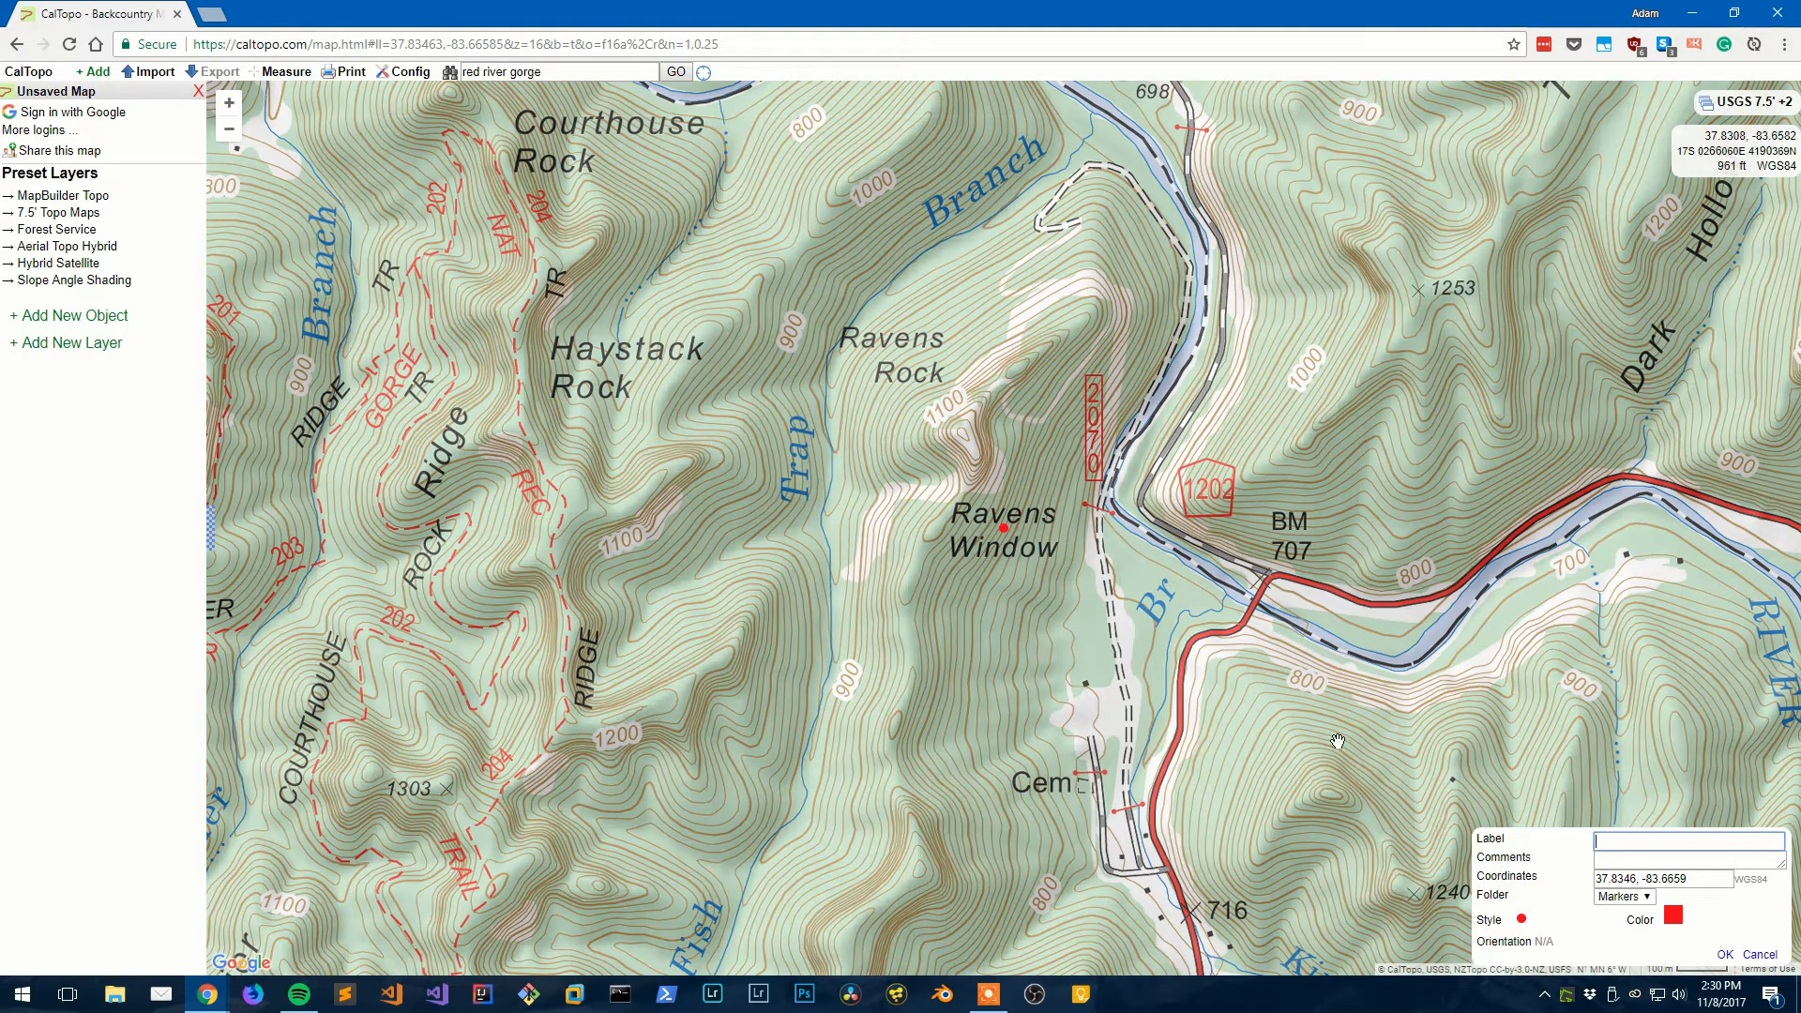
- Drag the new marker from Ravens Window up onto the 1100 hilltop summit
{"action": "left_click_drag", "start_coordinate": [1696, 875], "coordinate": [1571, 886]}
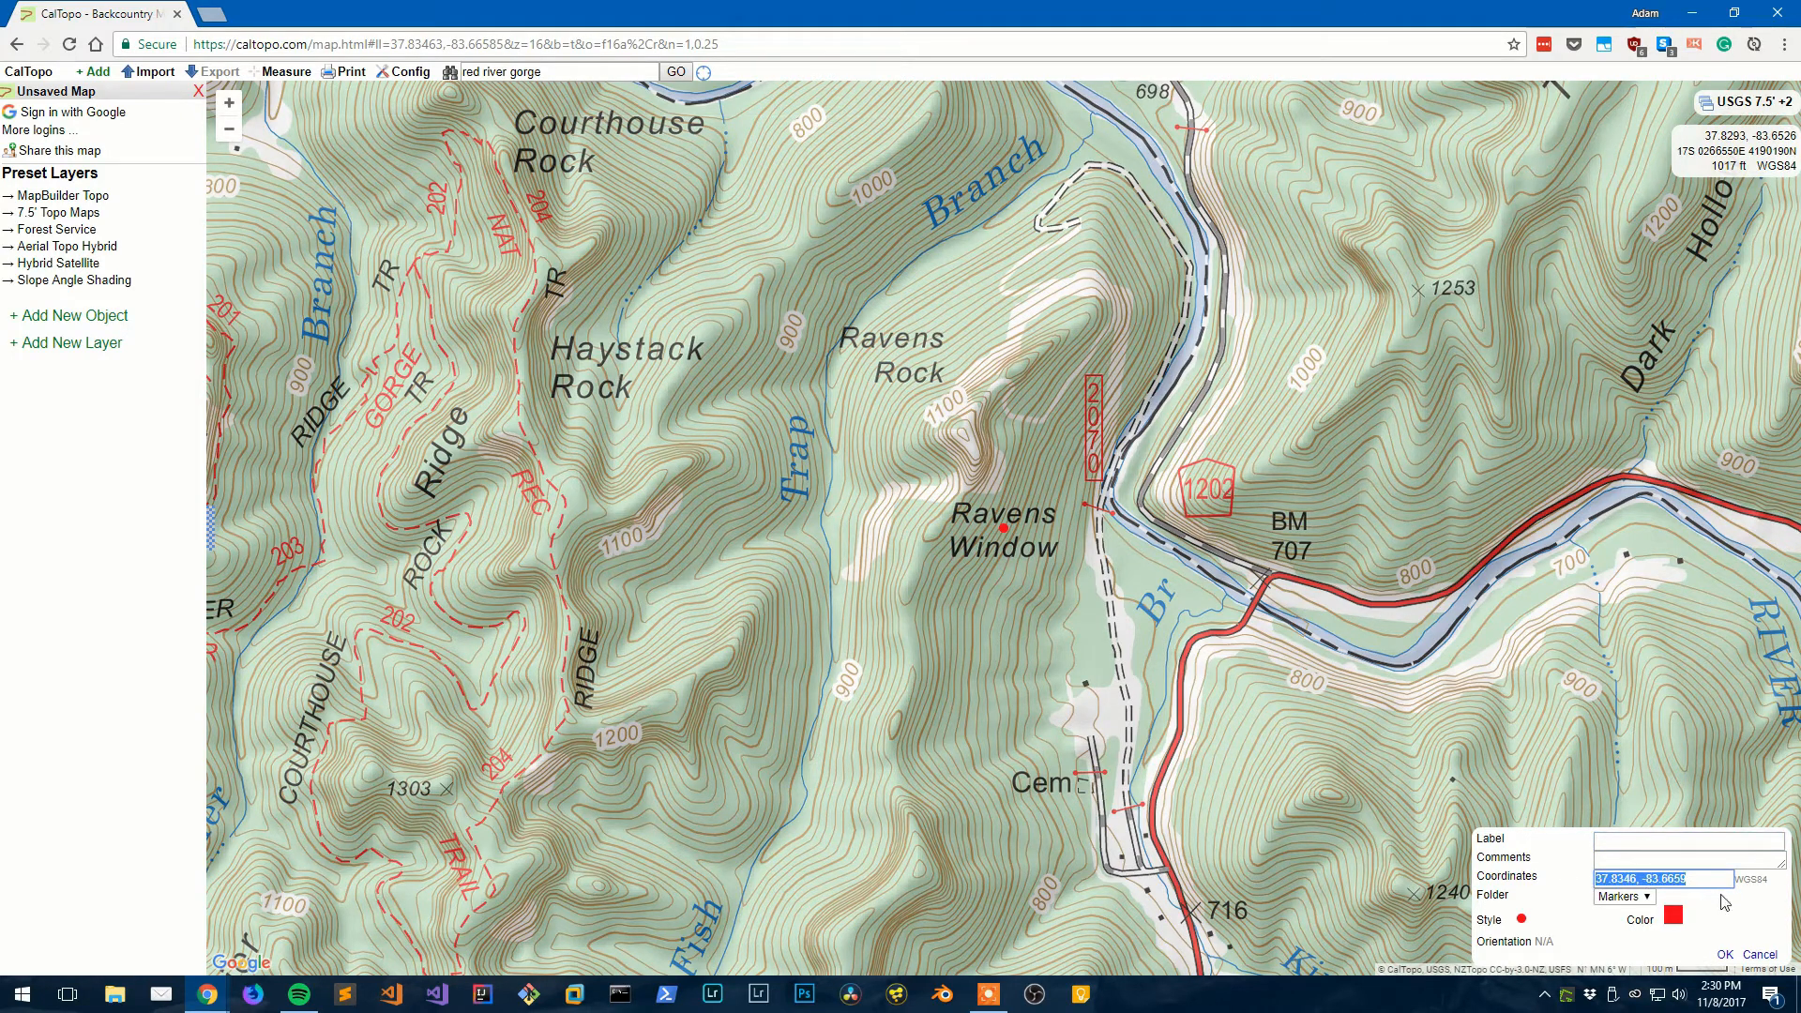
{"action": "left_click", "coordinate": [1724, 902]}
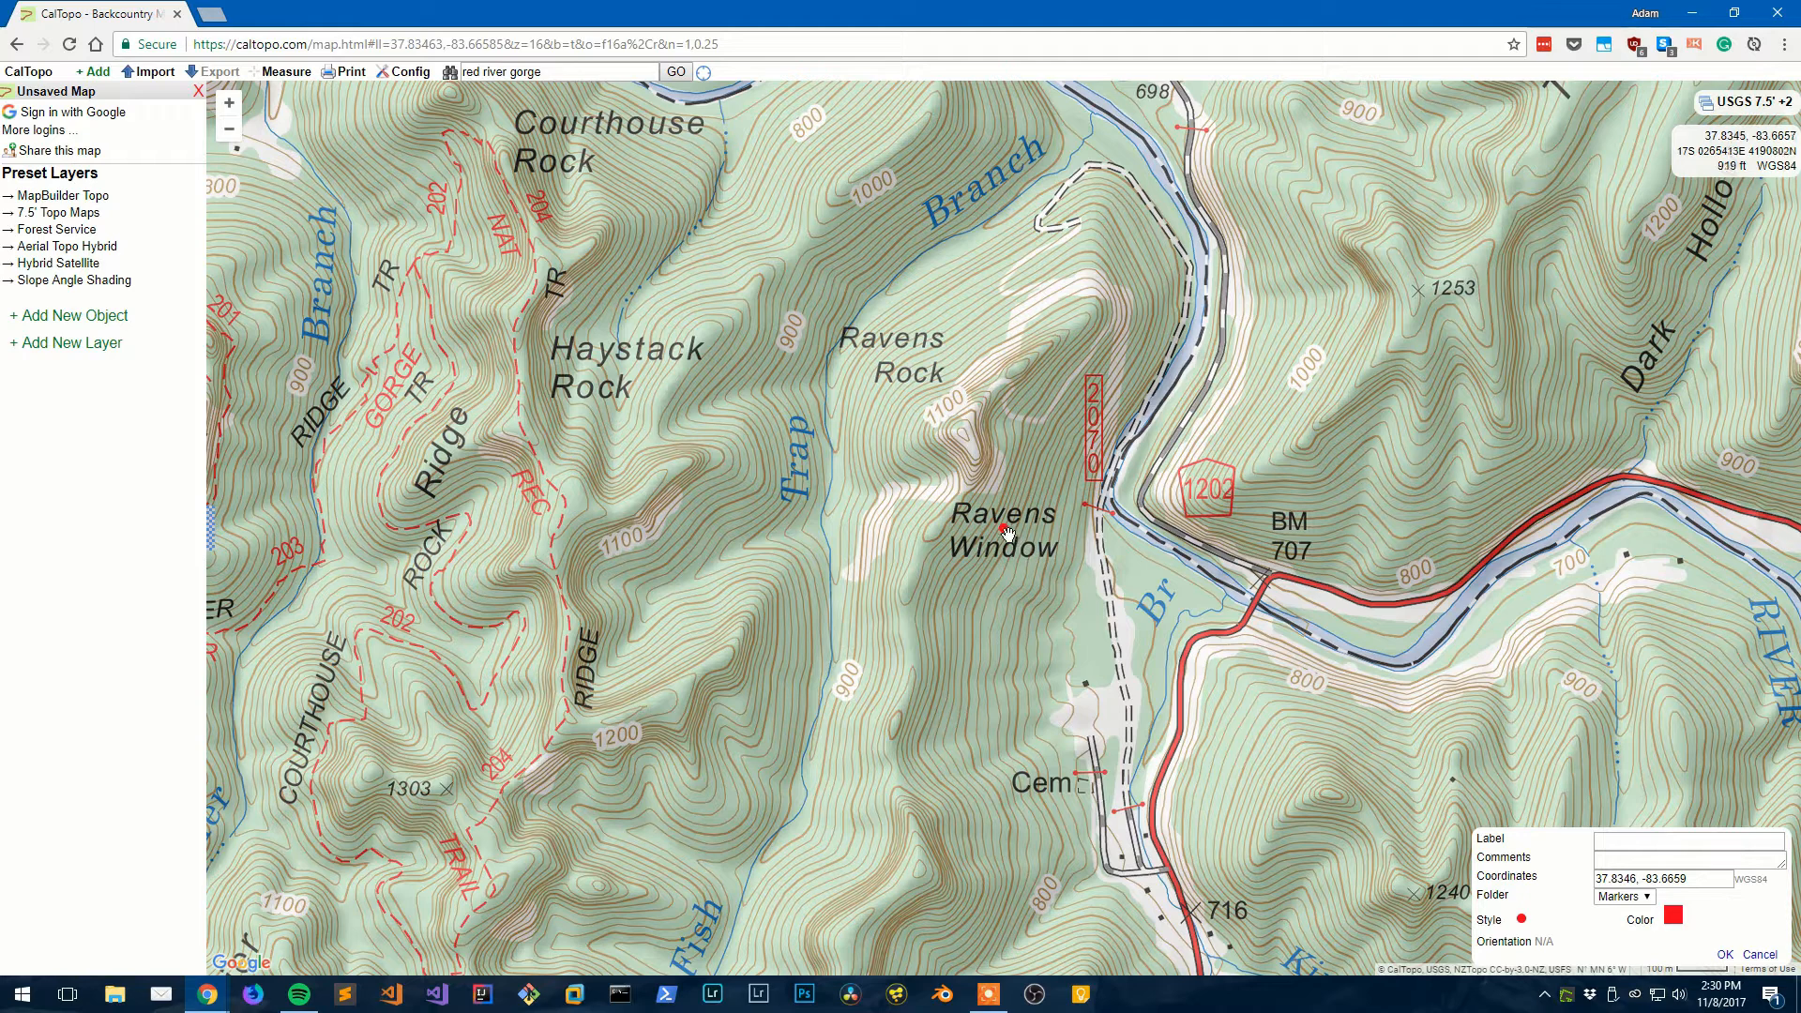
{"action": "mouse_move", "coordinate": [1007, 531]}
{"action": "left_mouse_down"}
{"action": "mouse_move", "coordinate": [966, 476]}
{"action": "mouse_move", "coordinate": [992, 583]}
{"action": "left_mouse_up"}
{"action": "left_click_drag", "start_coordinate": [992, 583], "coordinate": [964, 434]}
{"action": "left_click_drag", "start_coordinate": [964, 435], "coordinate": [940, 450]}
{"action": "left_click_drag", "start_coordinate": [939, 451], "coordinate": [963, 434]}
- Label the marker 'Raven's Rock Summit' and change its colour to blue
{"action": "left_click", "coordinate": [1640, 846]}
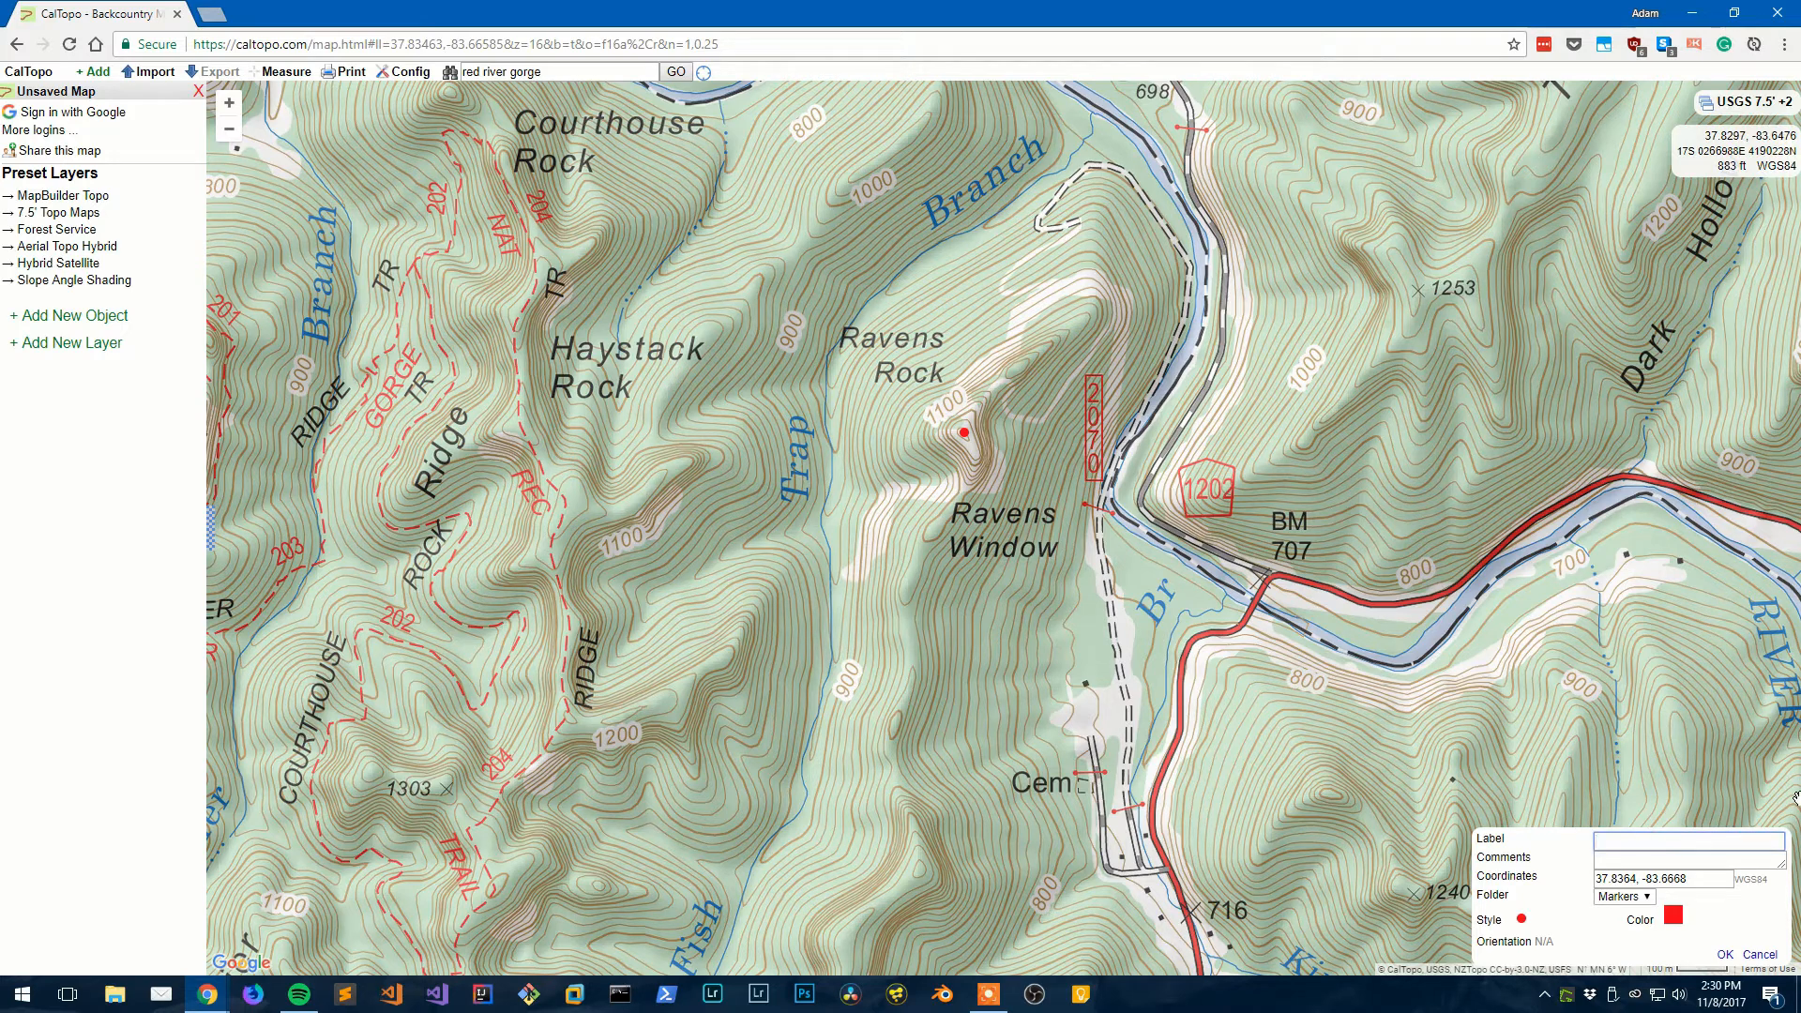
{"action": "type", "text": "R"}
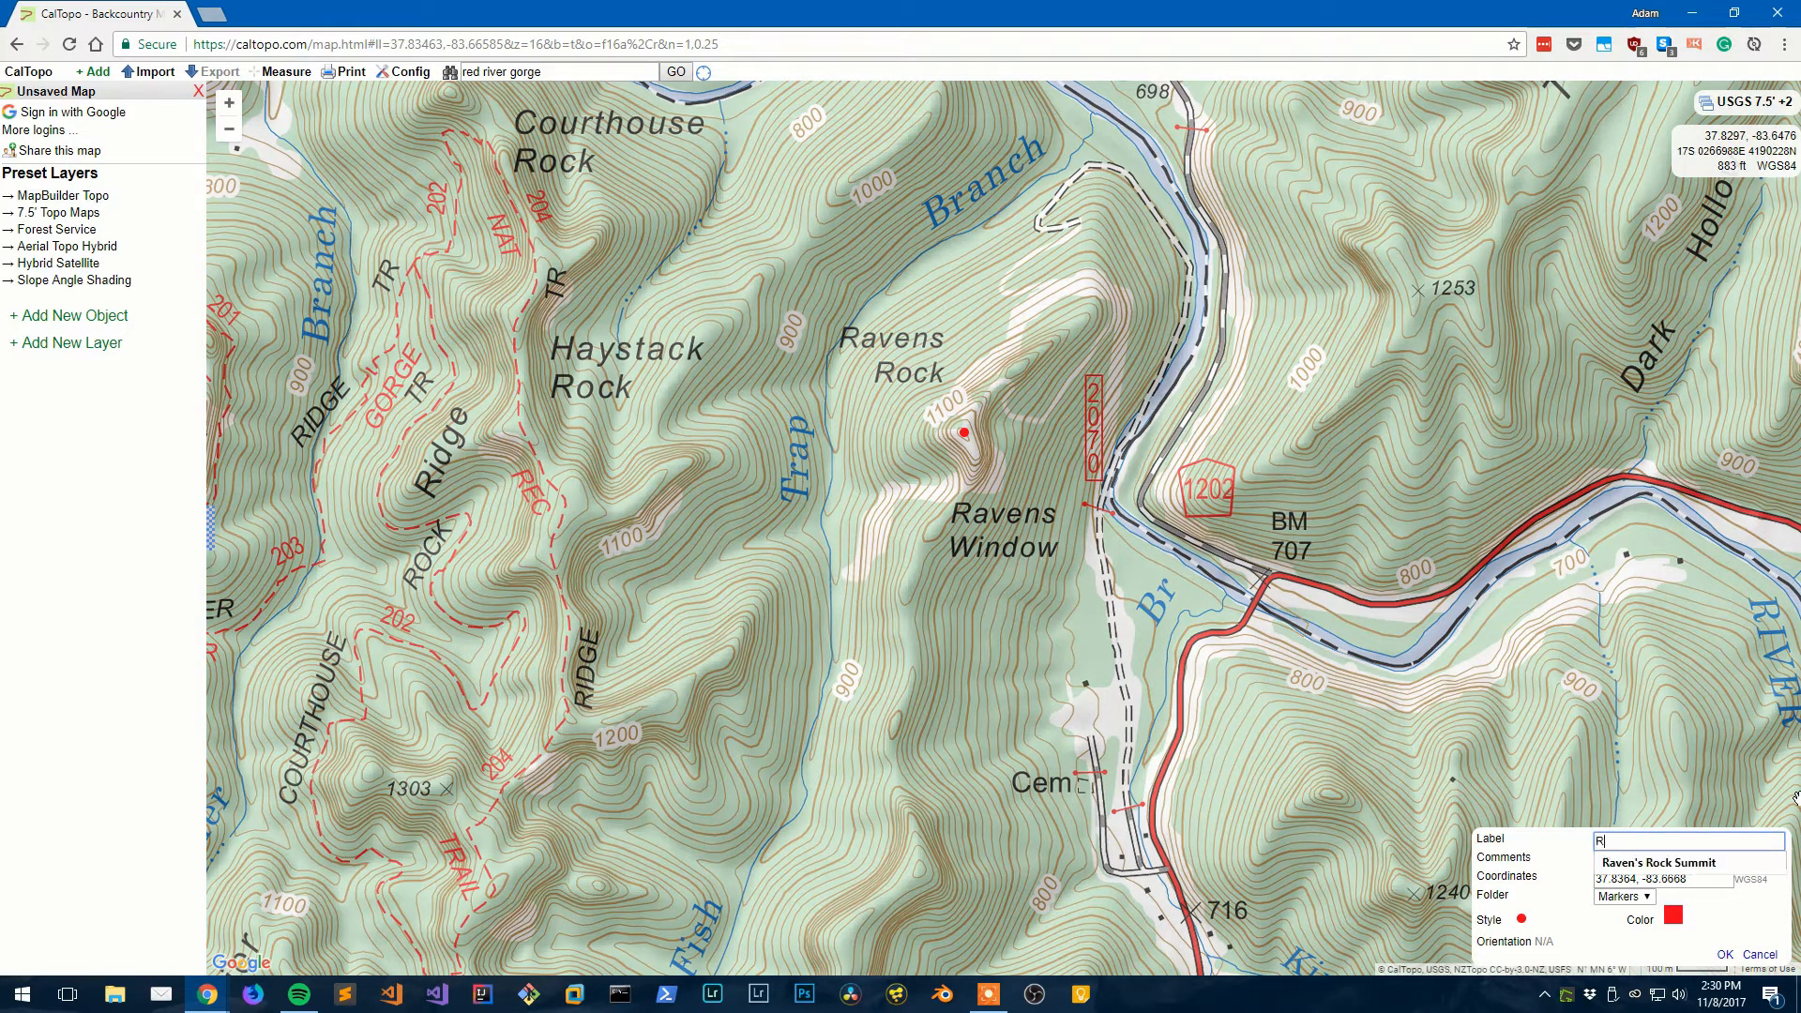
{"action": "type", "text": "aven's Ro"}
{"action": "left_click", "coordinate": [1740, 870]}
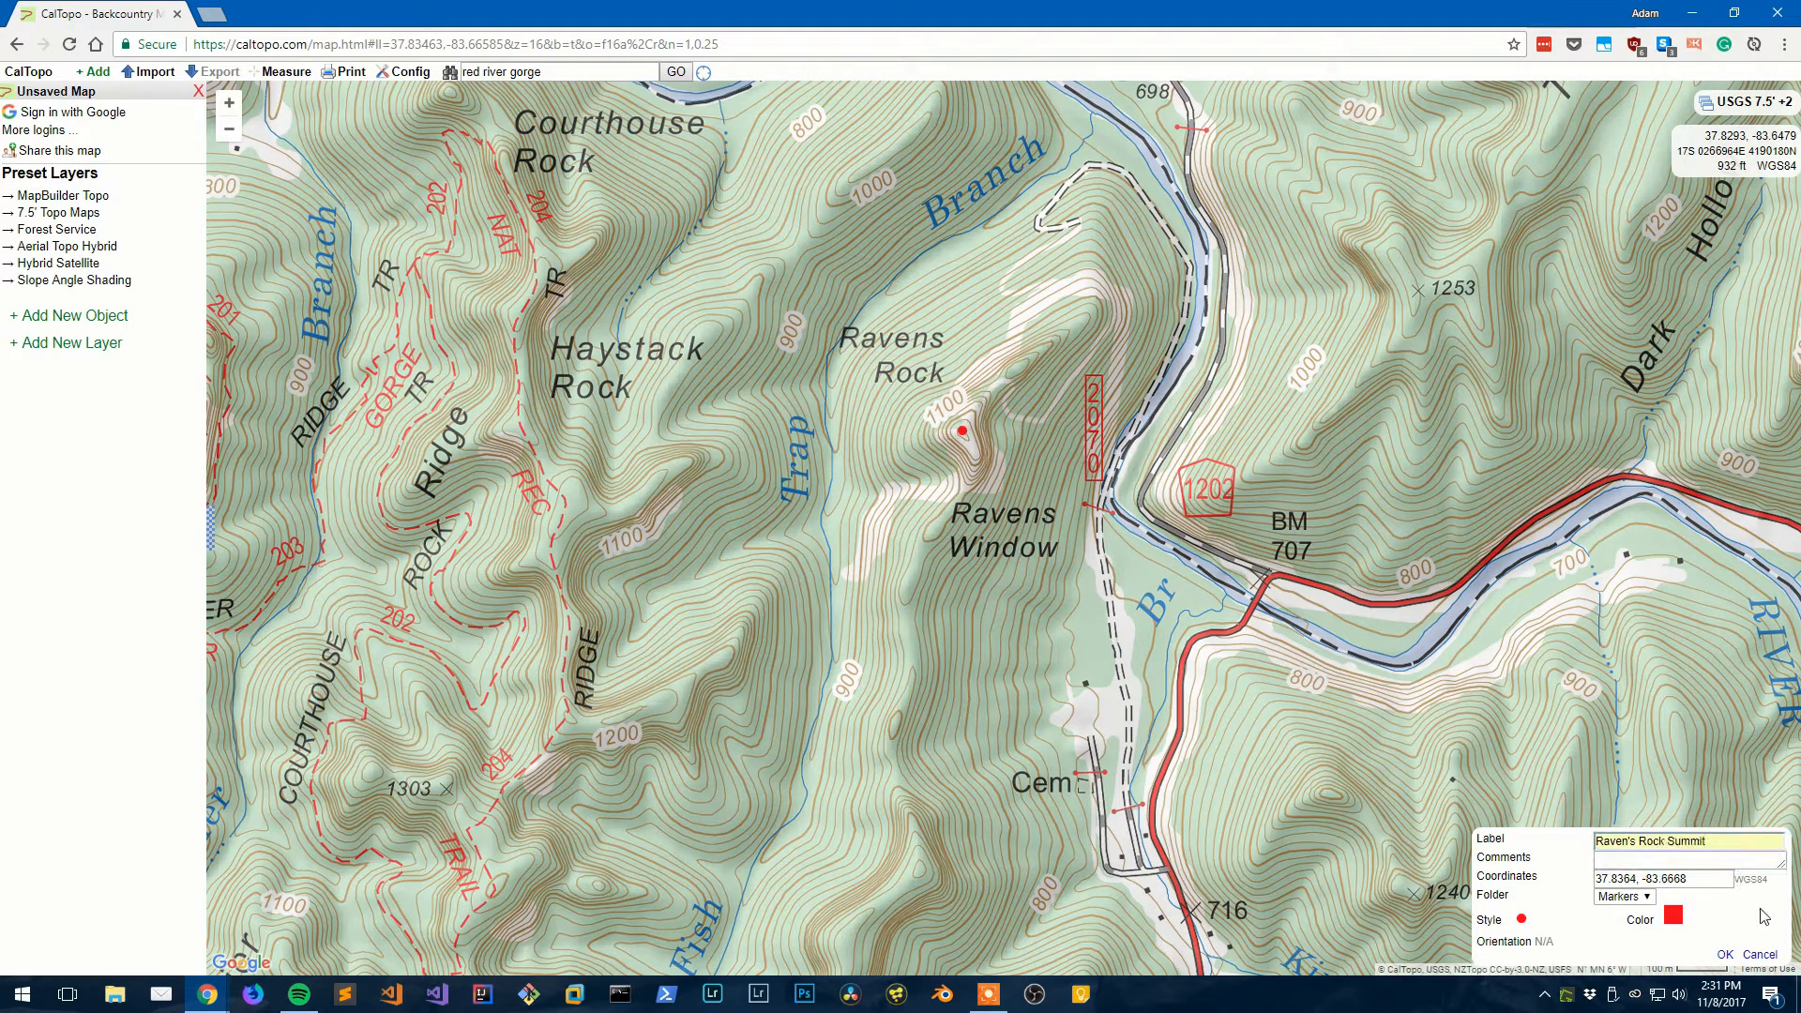
{"action": "left_click", "coordinate": [1673, 914]}
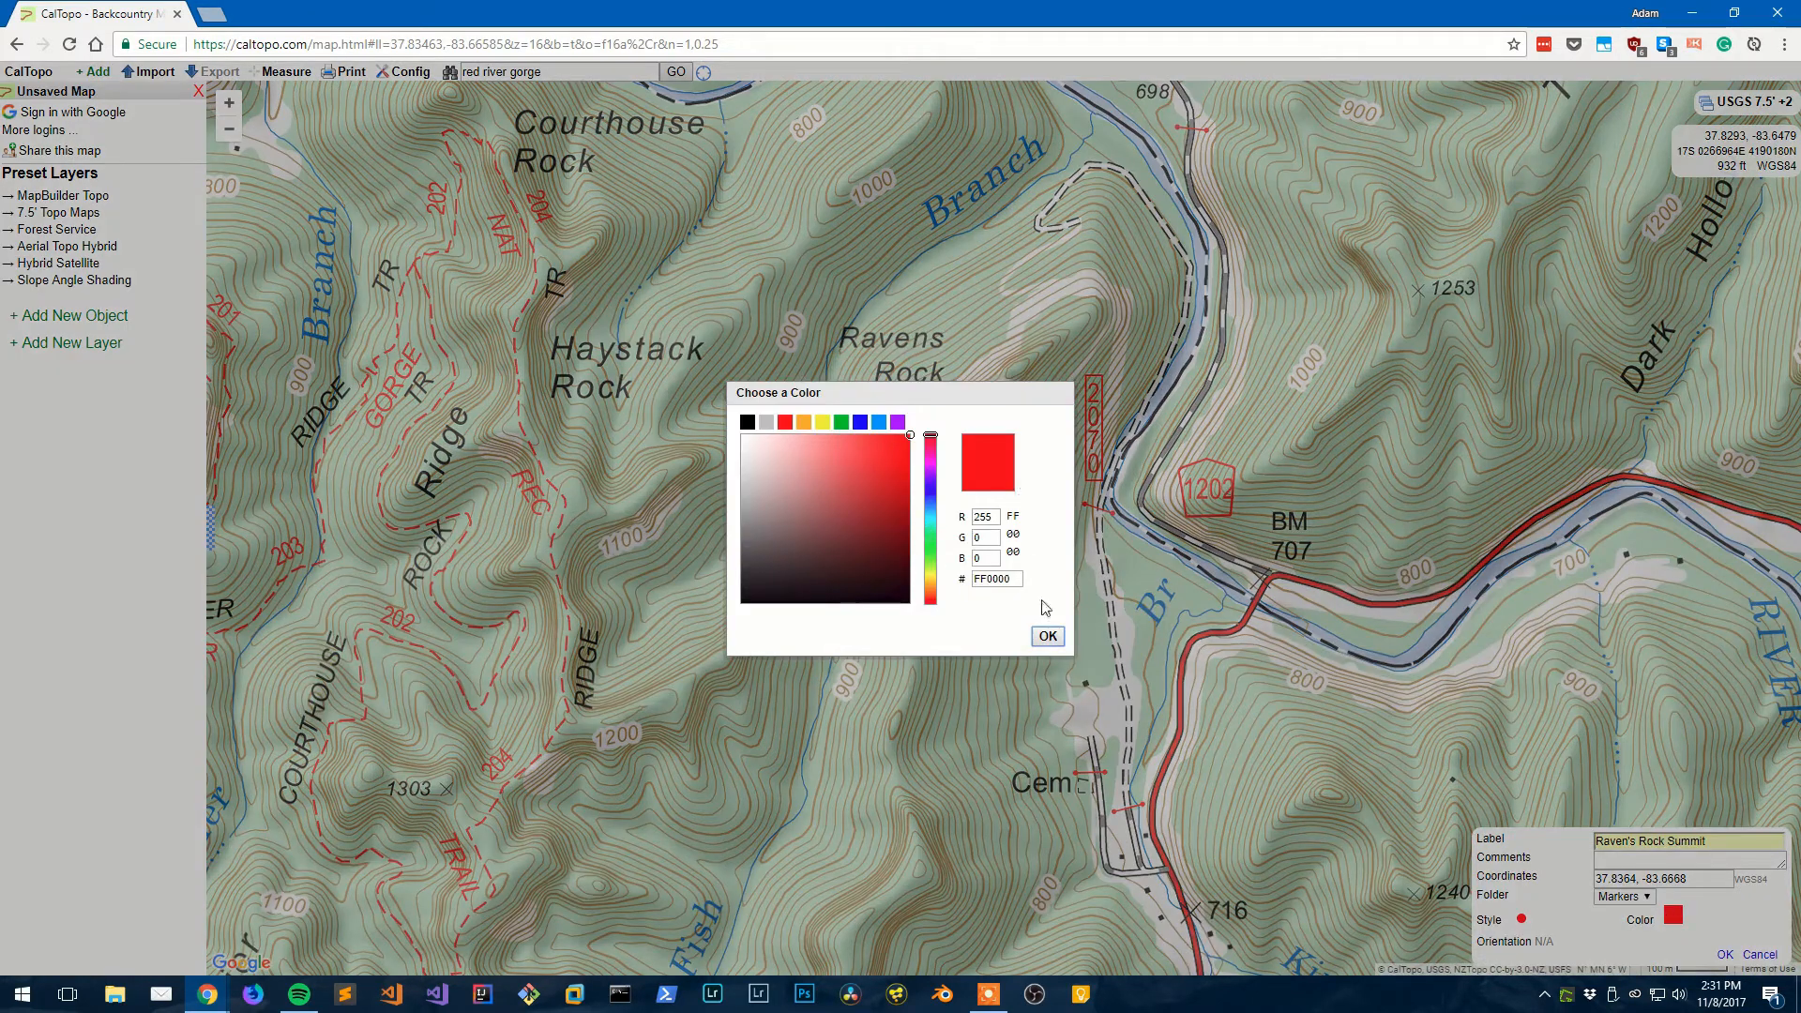
{"action": "left_click", "coordinate": [1046, 636]}
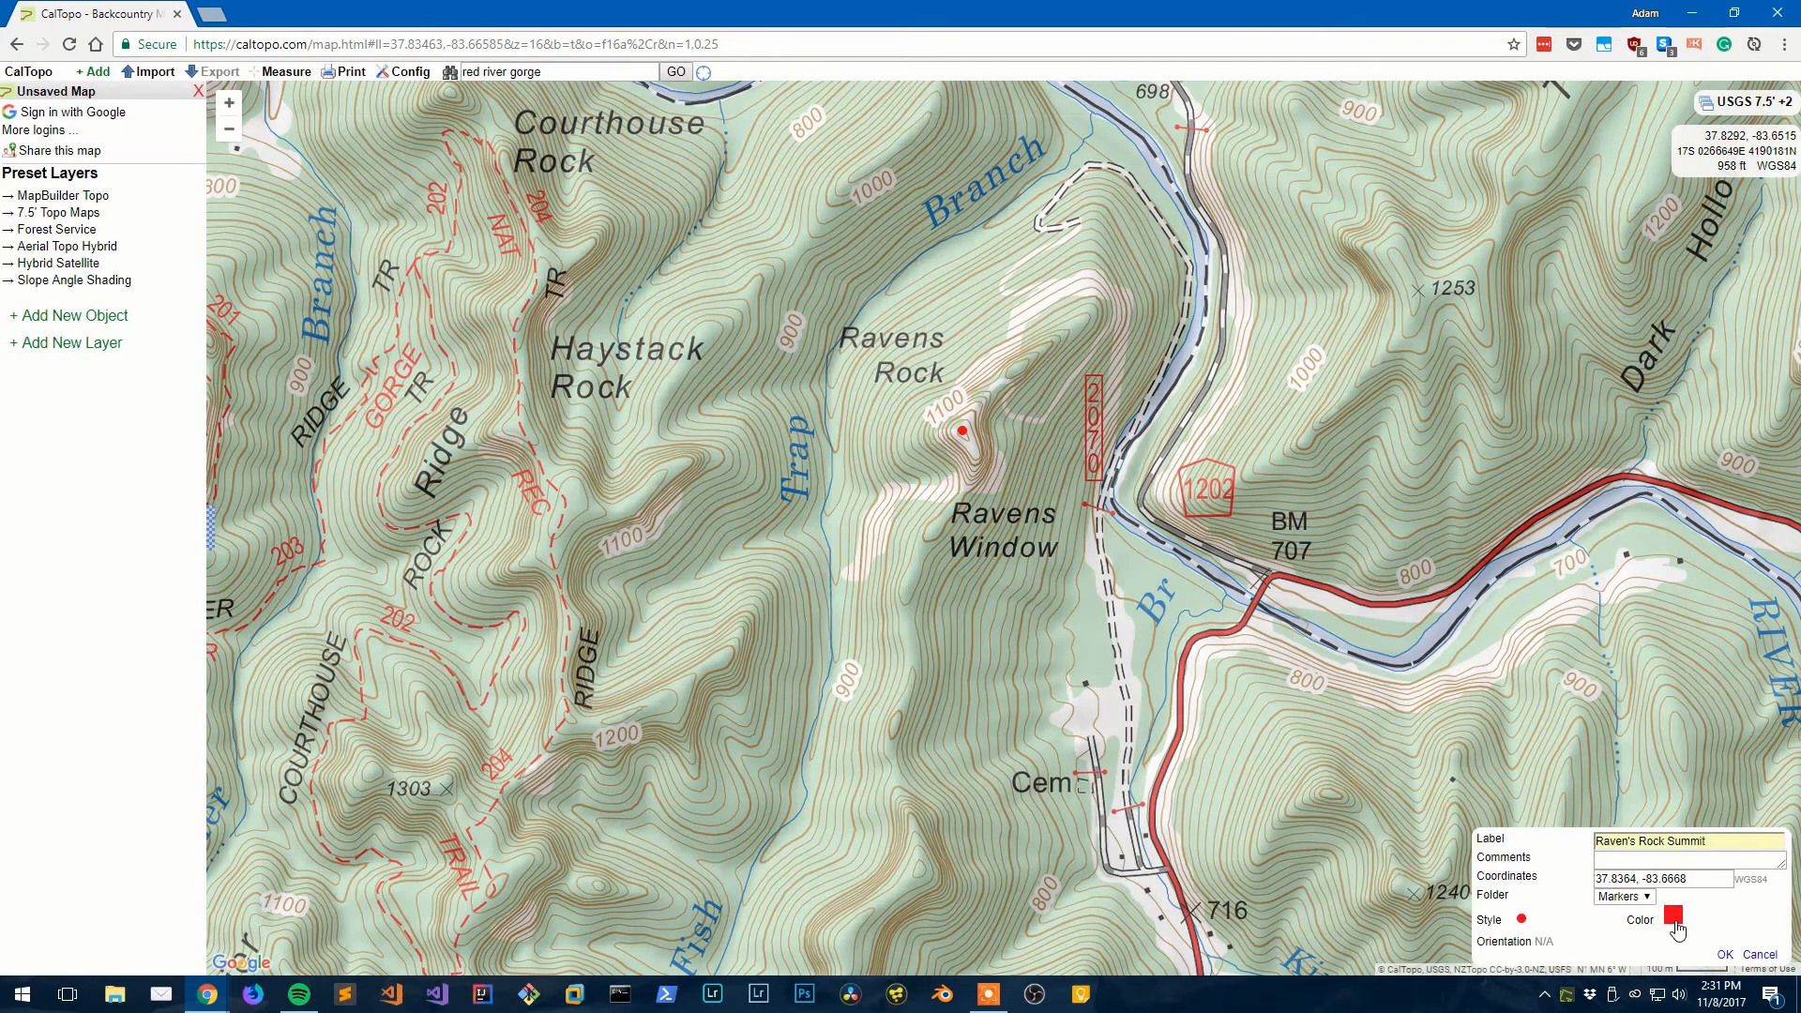
{"action": "left_click", "coordinate": [1674, 918]}
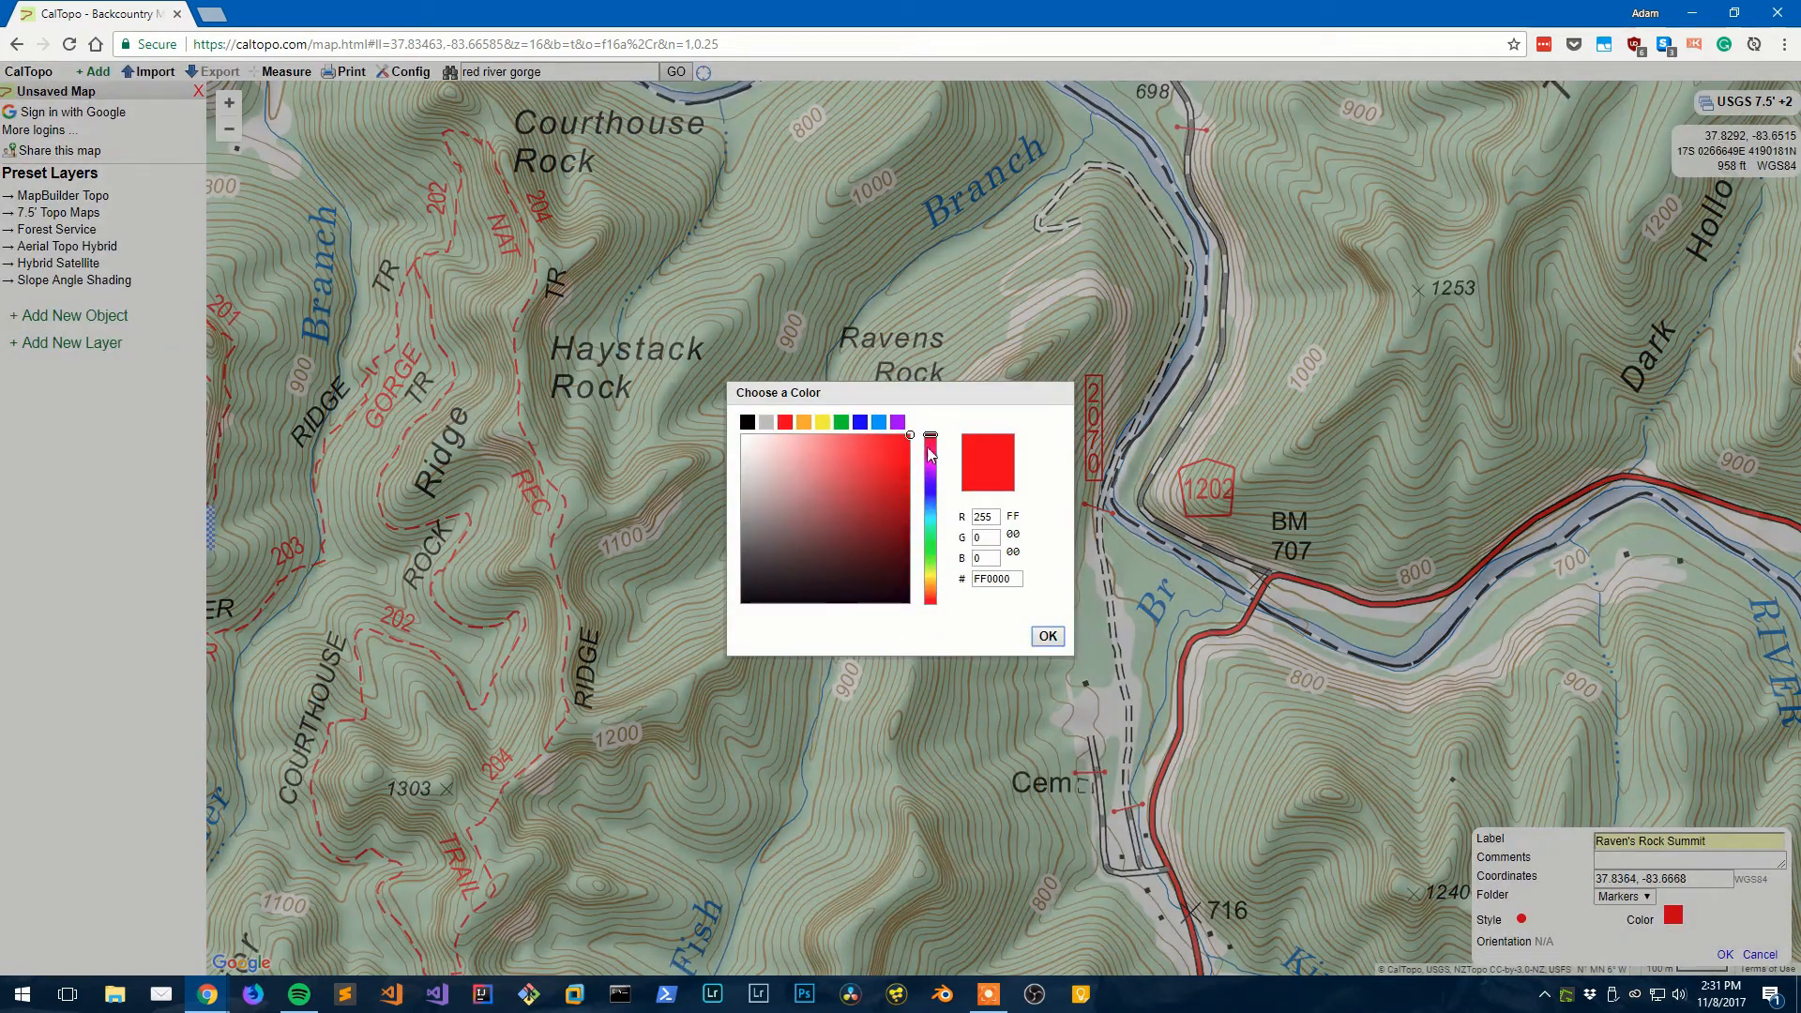
{"action": "left_click", "coordinate": [859, 424]}
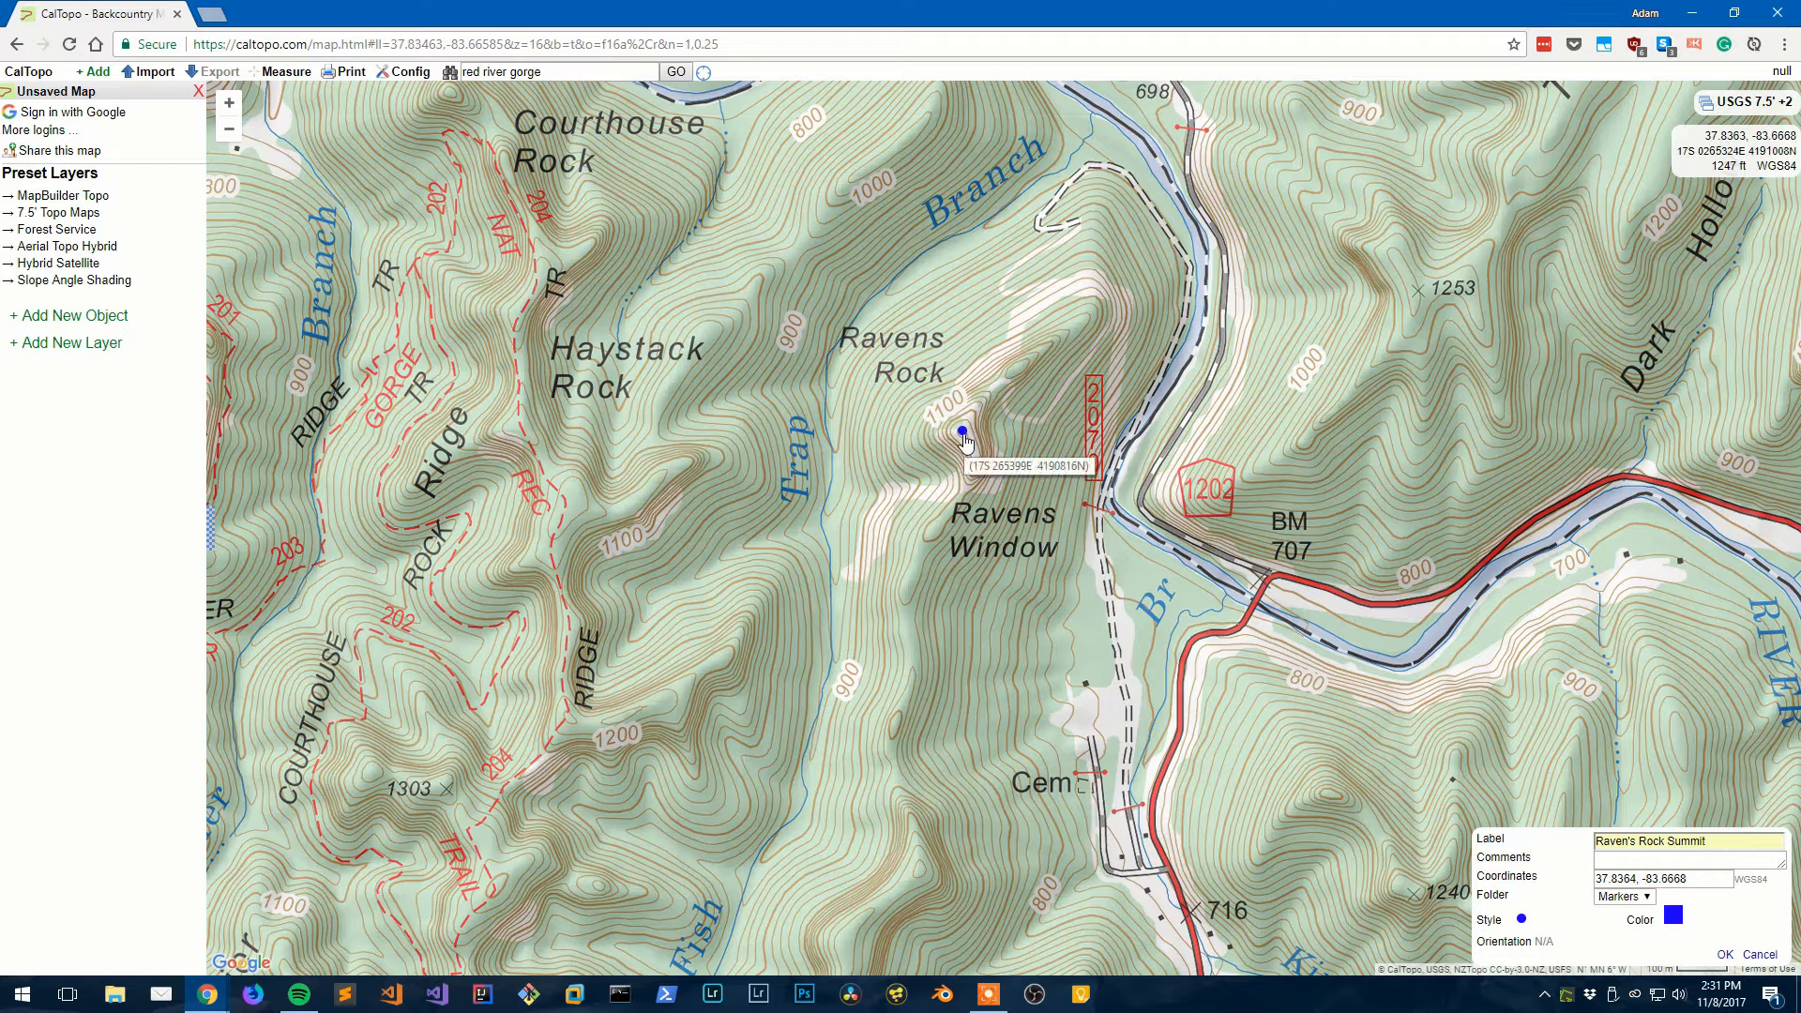
{"action": "left_click", "coordinate": [1521, 920]}
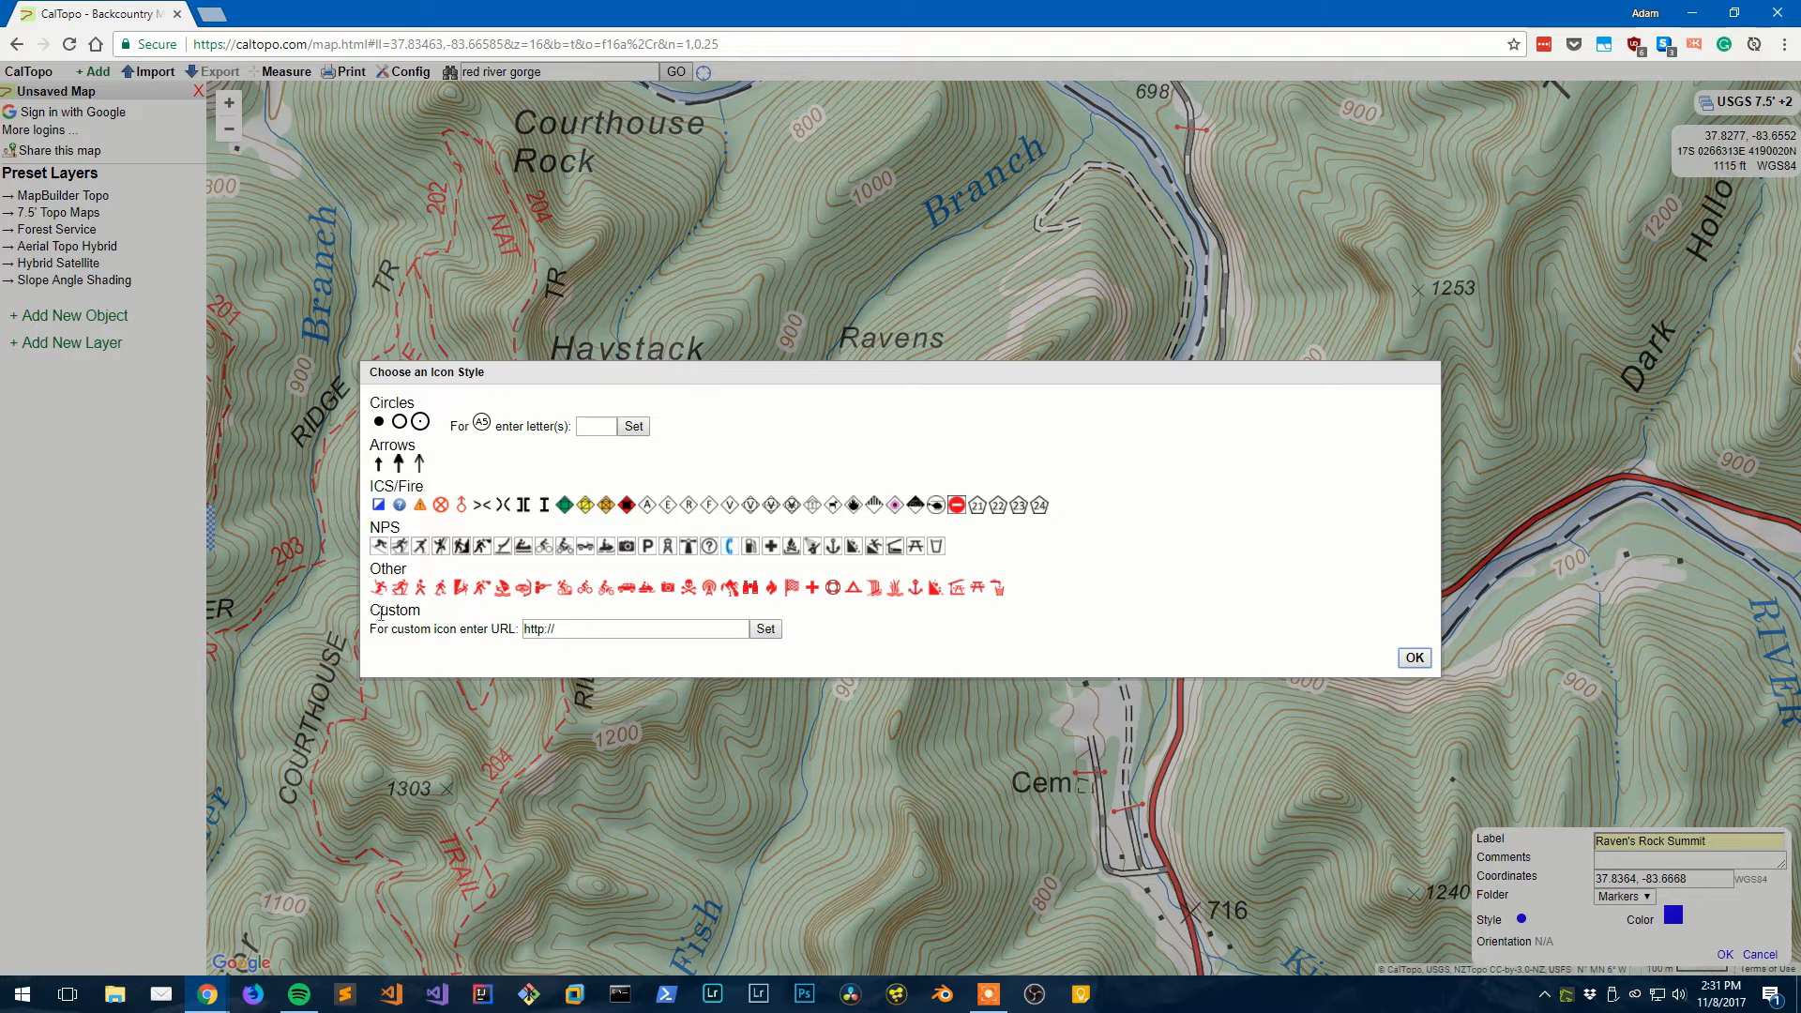
- Give Raven's Rock Summit a hollow-circle icon and the comment 'Summit', then save it
{"action": "left_click_drag", "start_coordinate": [583, 625], "coordinate": [522, 628]}
{"action": "left_click", "coordinate": [838, 643]}
{"action": "left_click", "coordinate": [398, 423]}
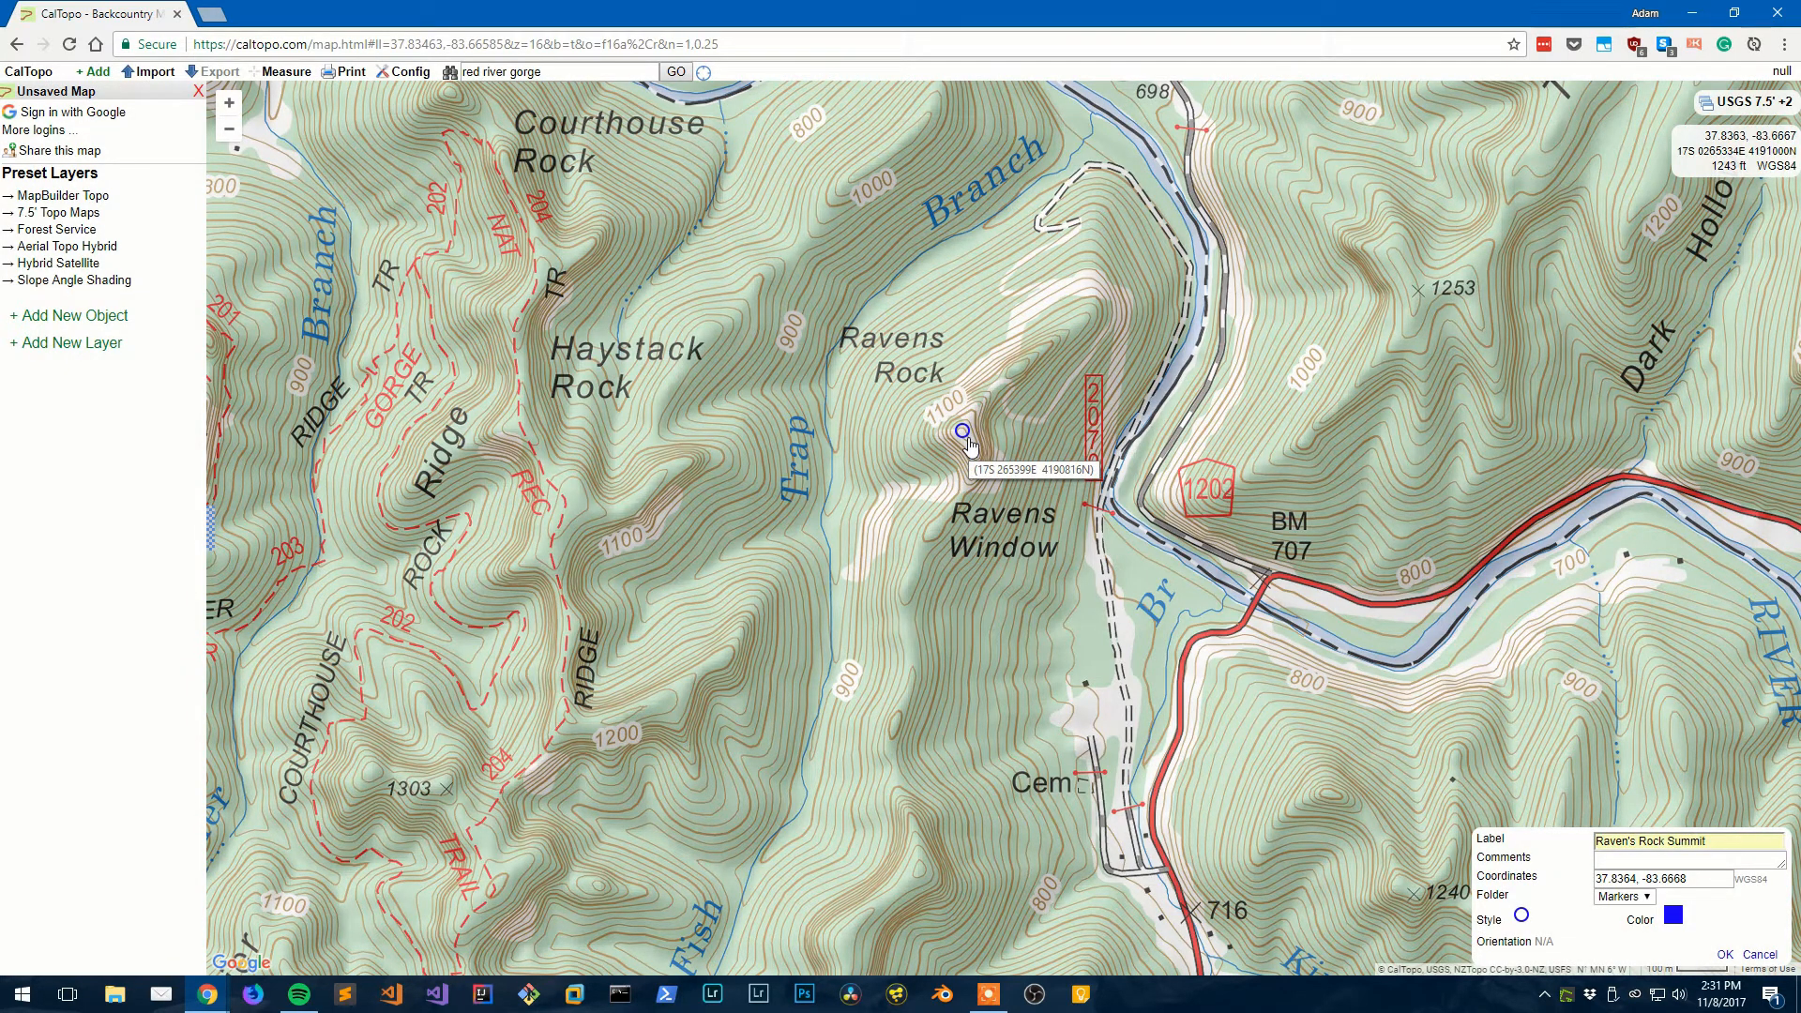
{"action": "left_click", "coordinate": [1669, 864]}
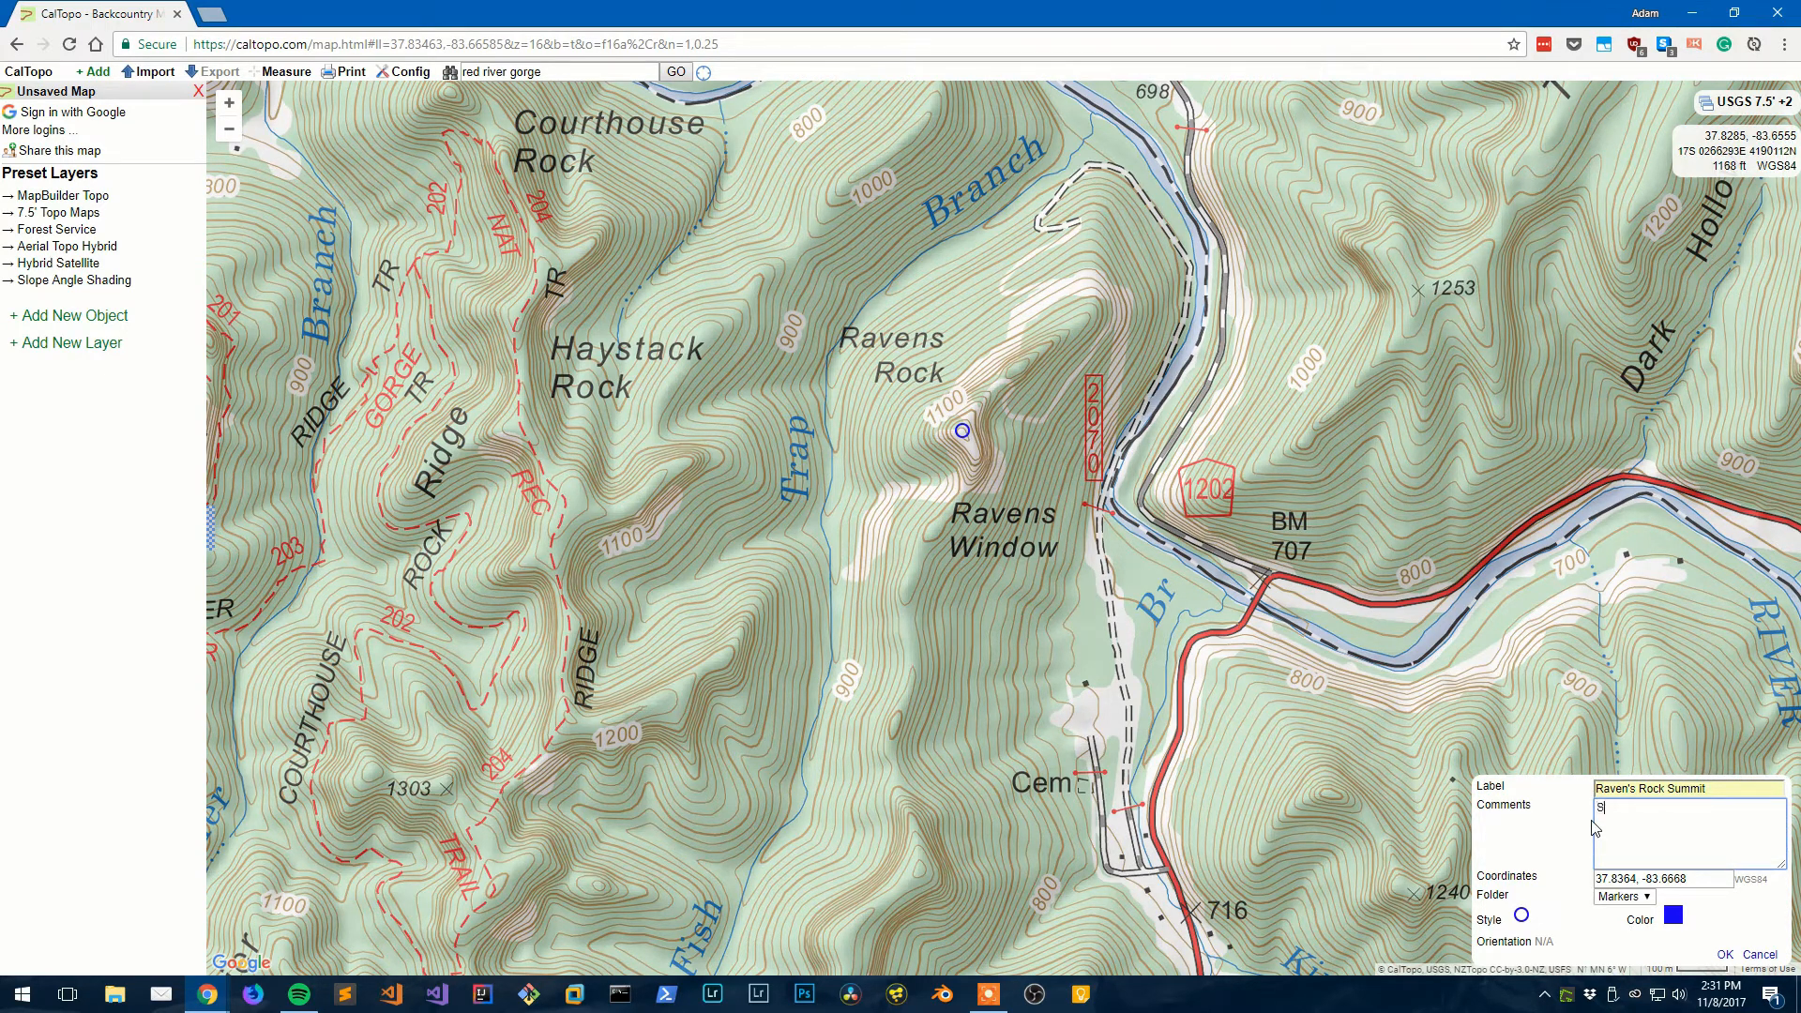
{"action": "left_click", "coordinate": [1535, 854]}
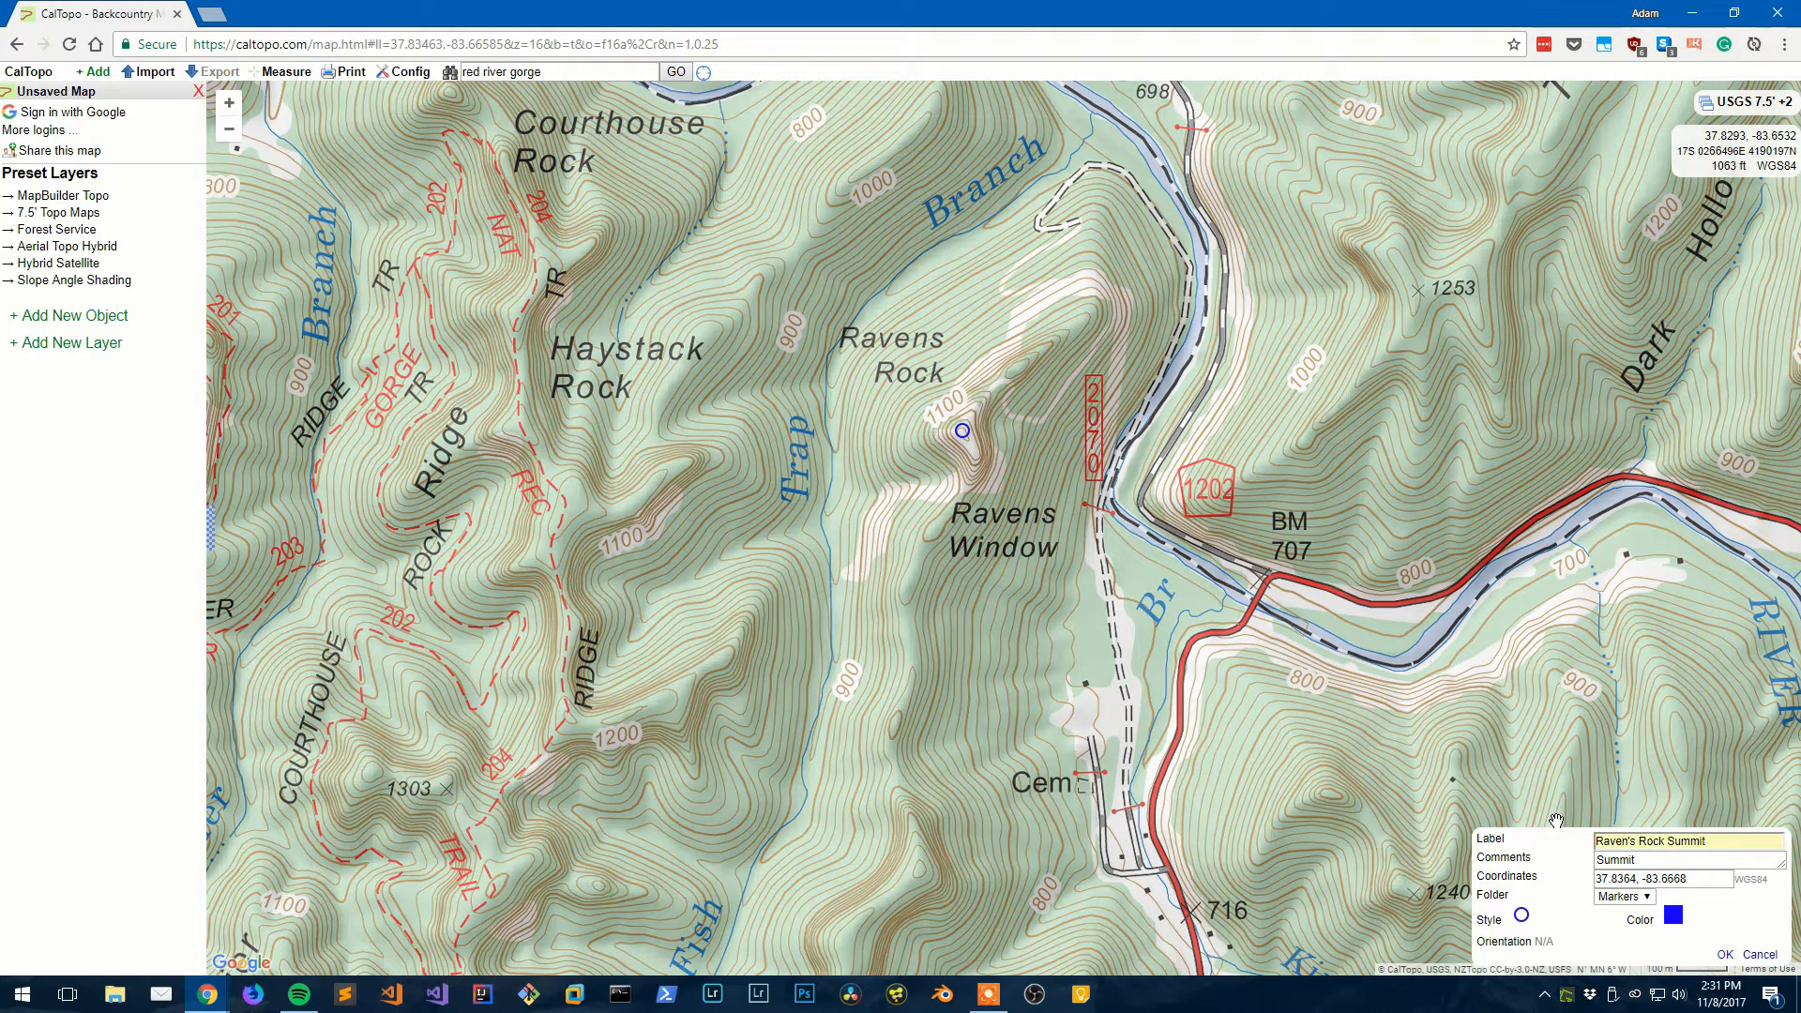
{"action": "left_click", "coordinate": [1724, 955]}
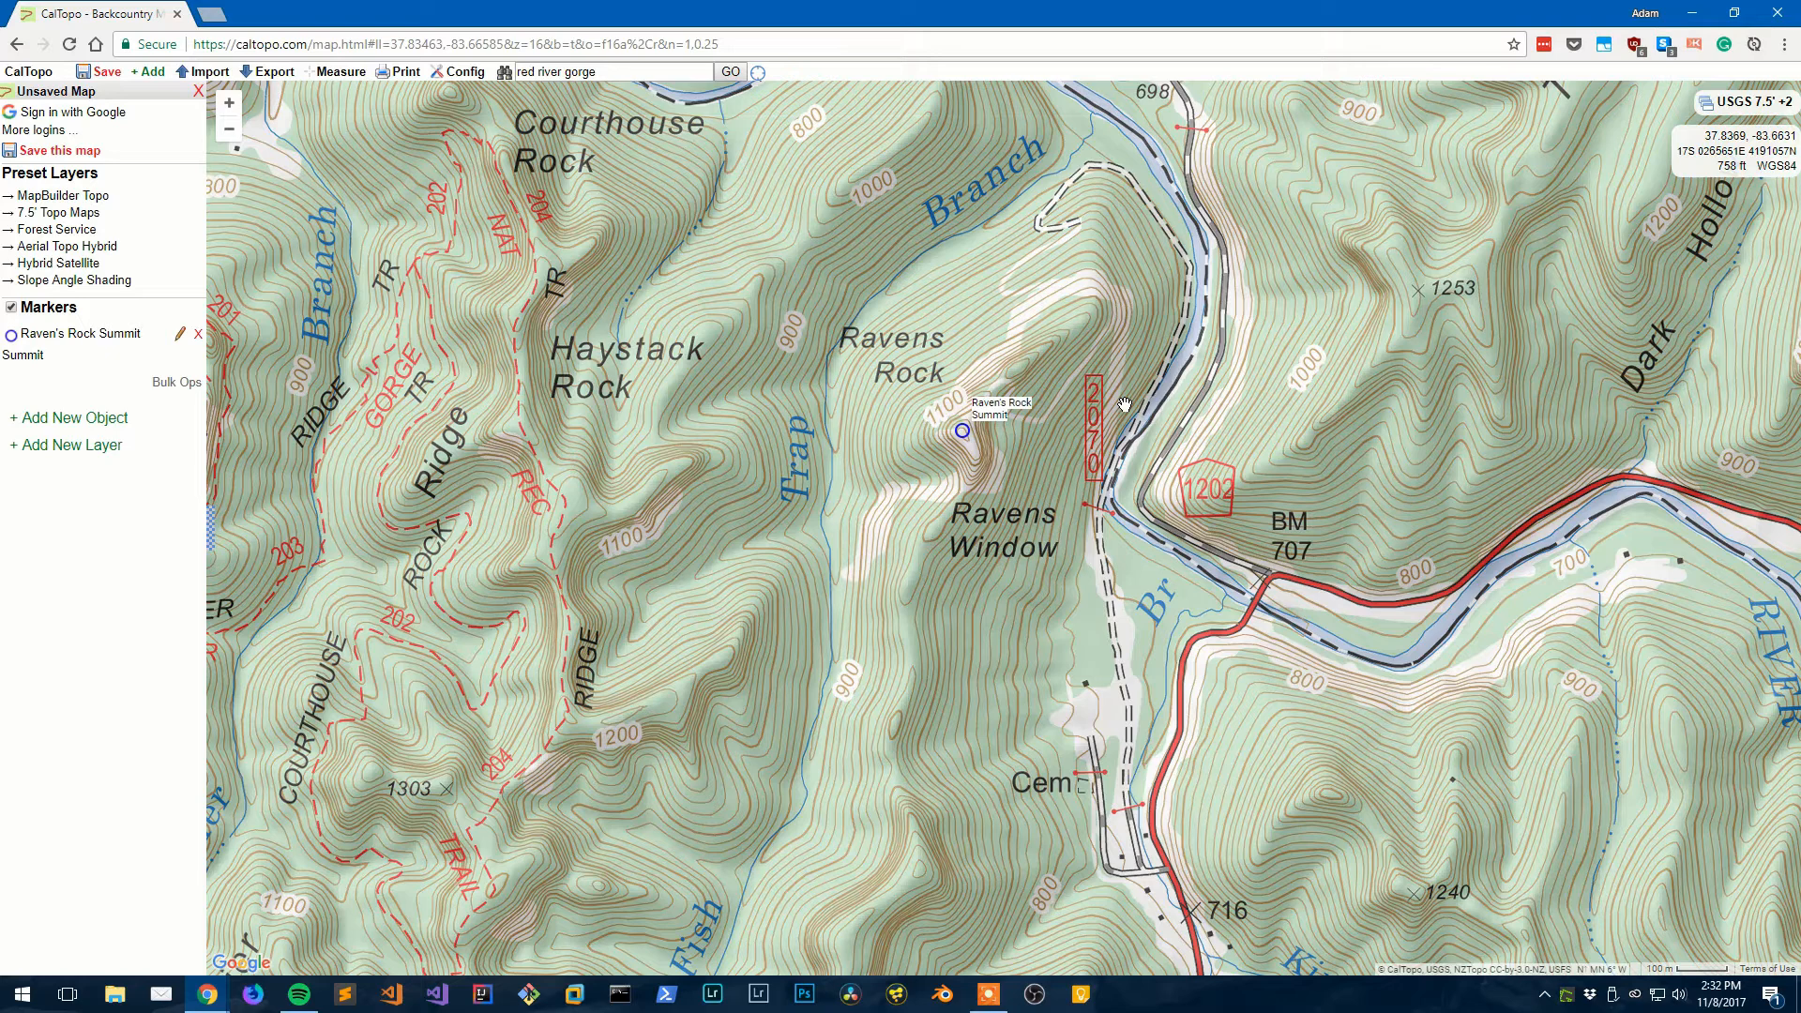
{"action": "left_click", "coordinate": [41, 422]}
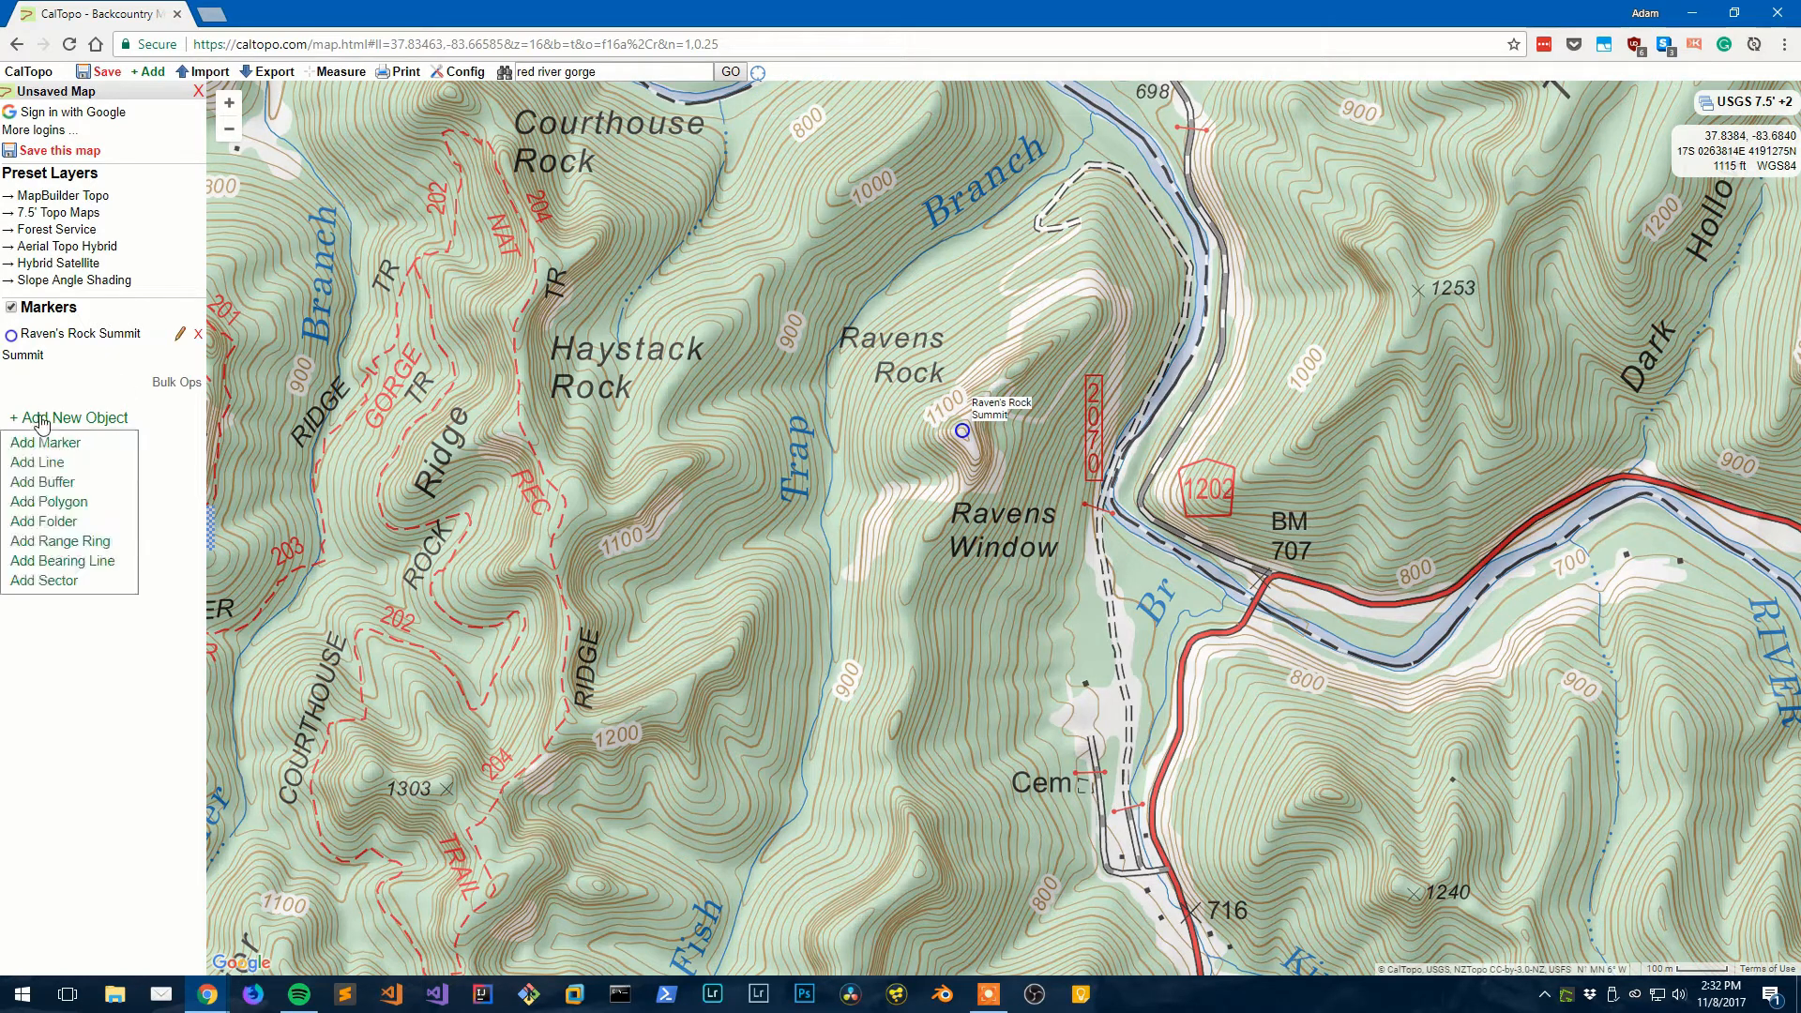
{"action": "left_click", "coordinate": [78, 464]}
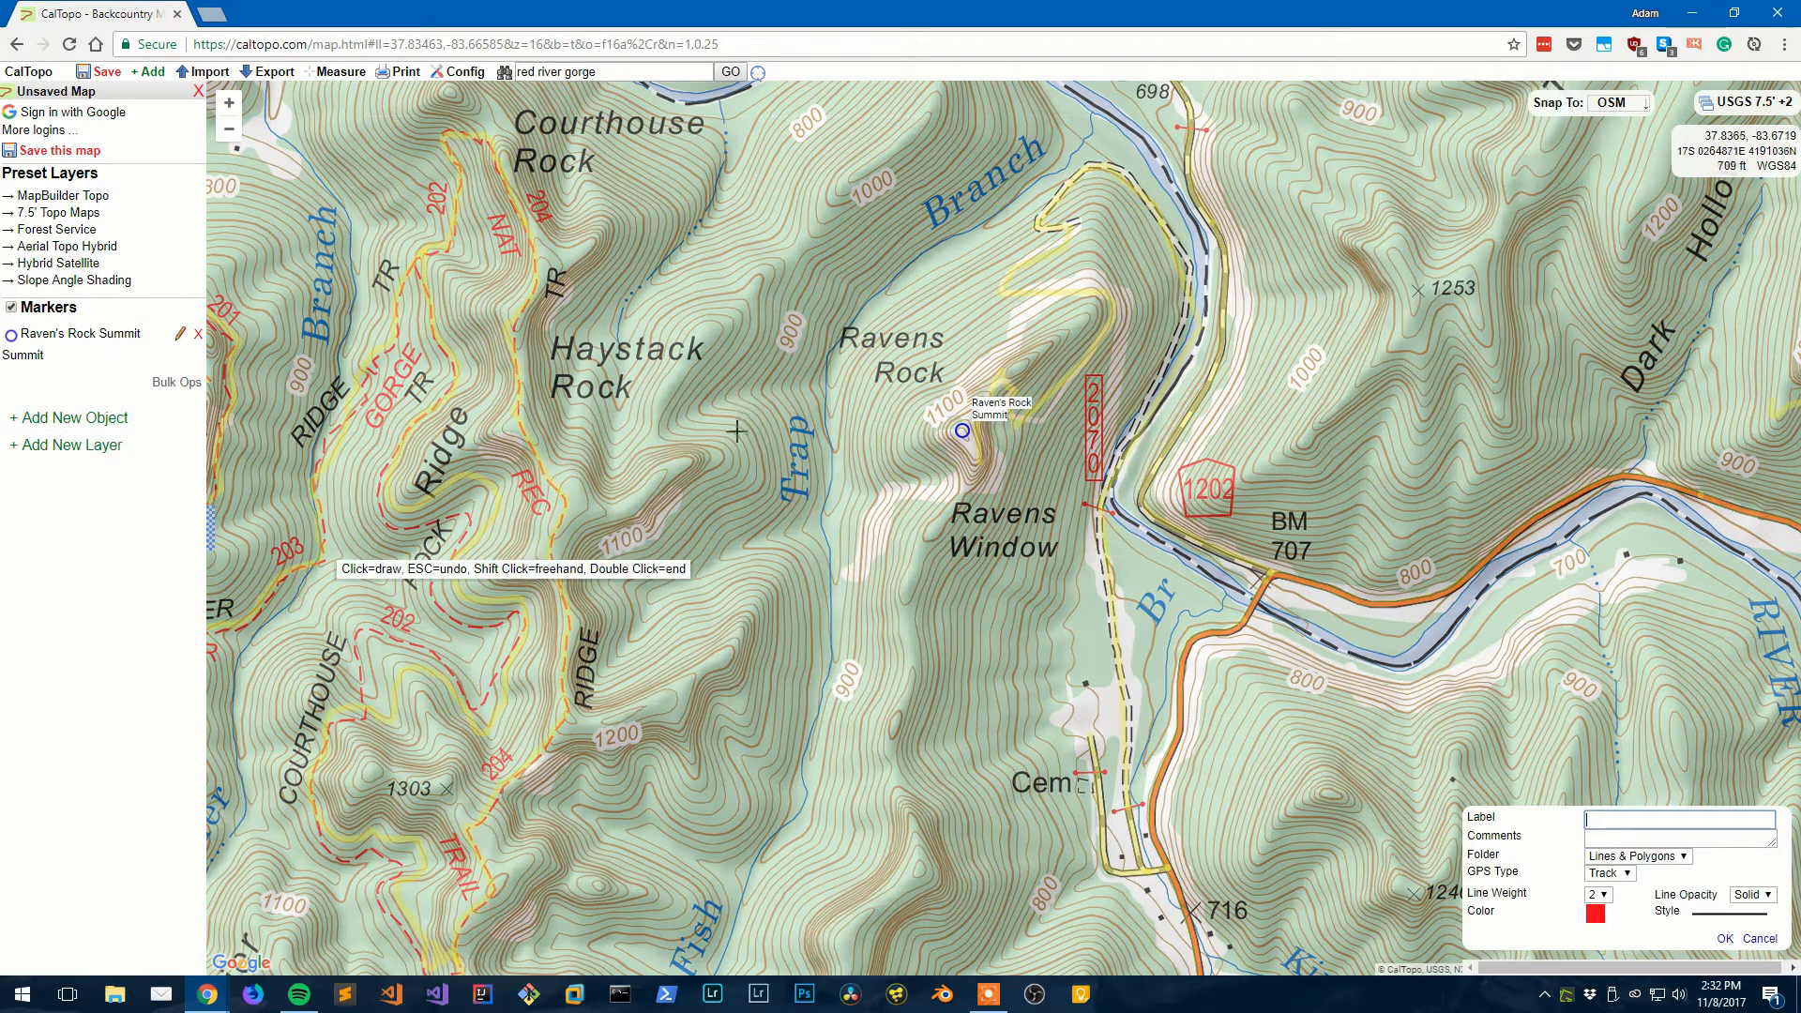
{"action": "left_click", "coordinate": [723, 584]}
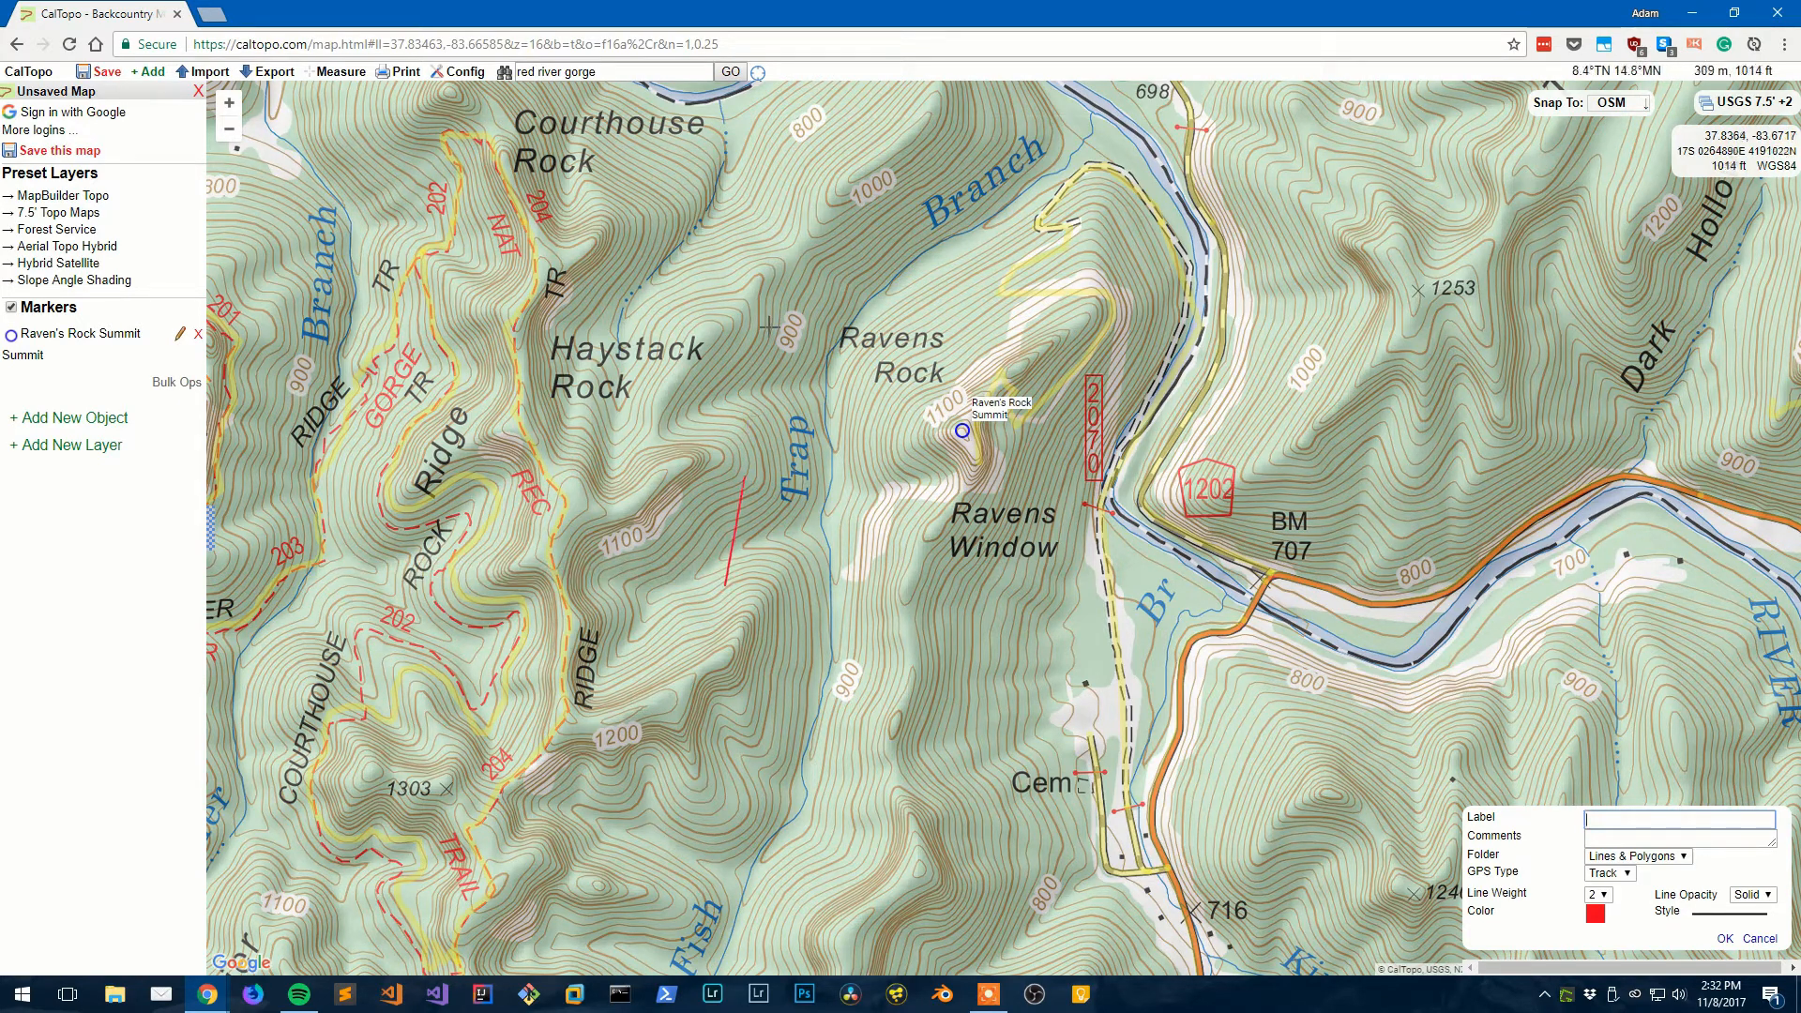
{"action": "left_click", "coordinate": [881, 302]}
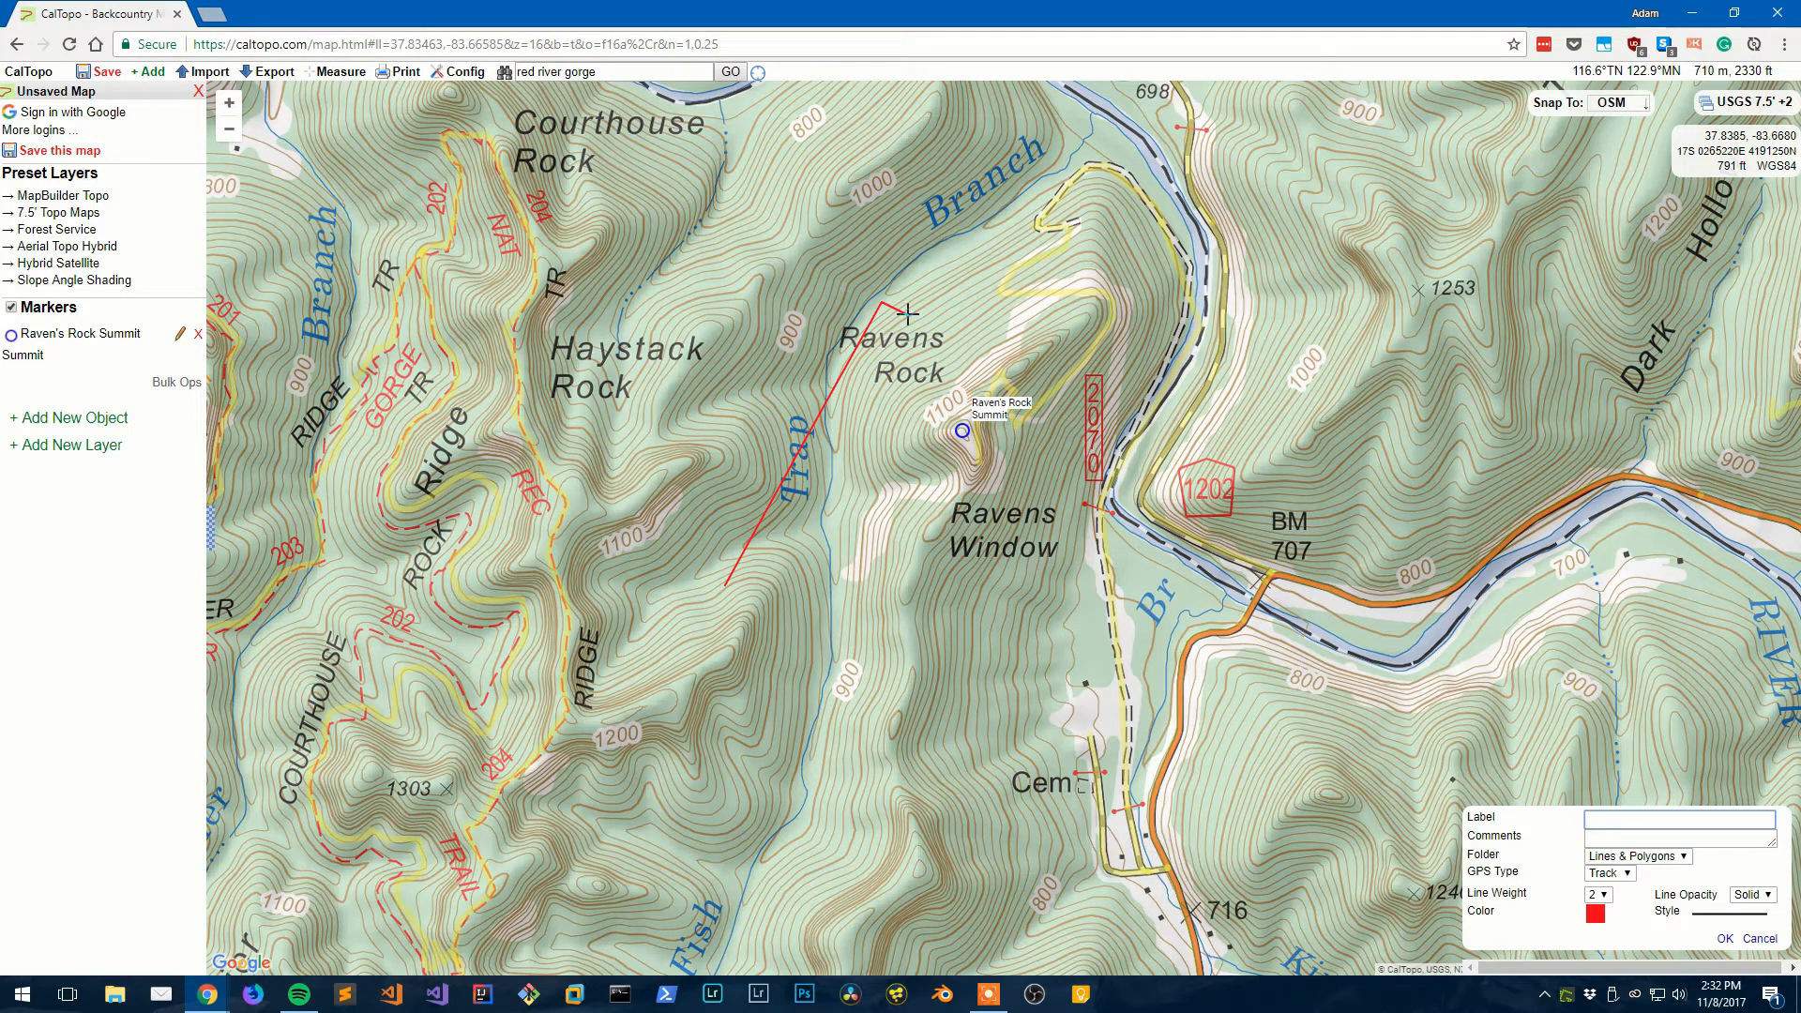
{"action": "left_click", "coordinate": [940, 337]}
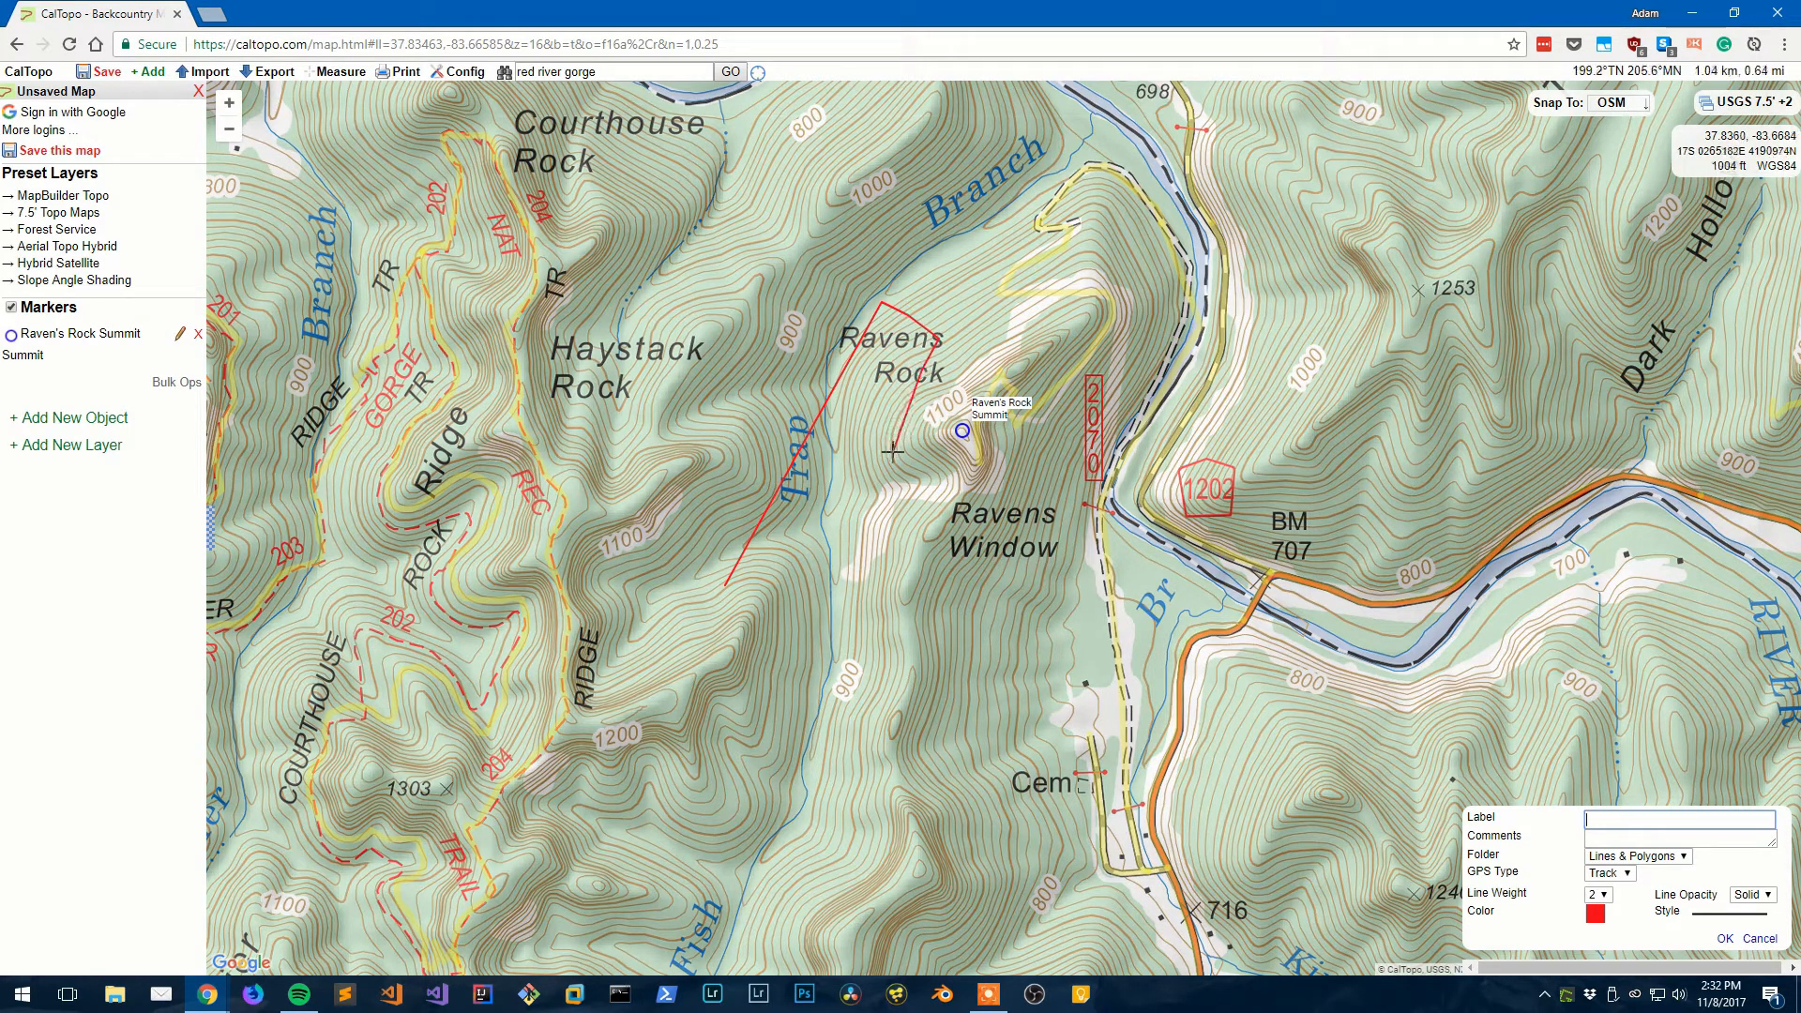
{"action": "left_click", "coordinate": [1757, 939]}
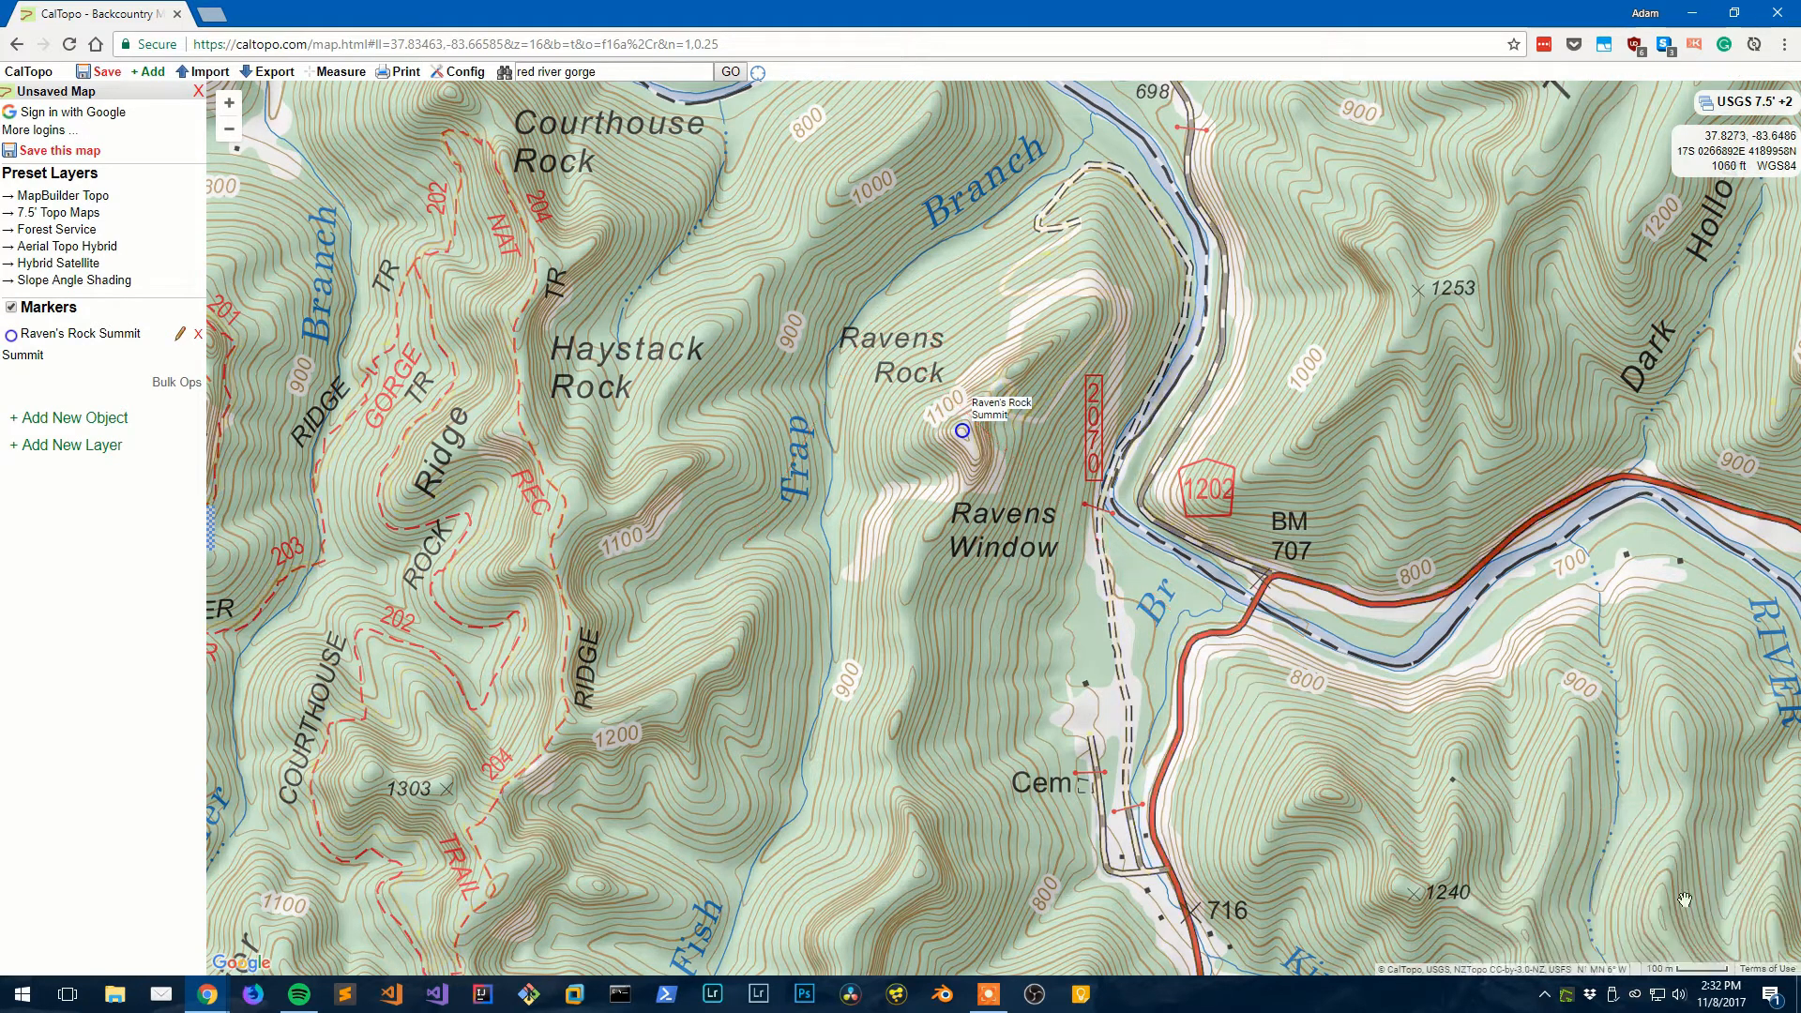
- Start a freehand line from below Ravens Rock toward the summit, then cancel it
{"action": "left_click", "coordinate": [58, 417]}
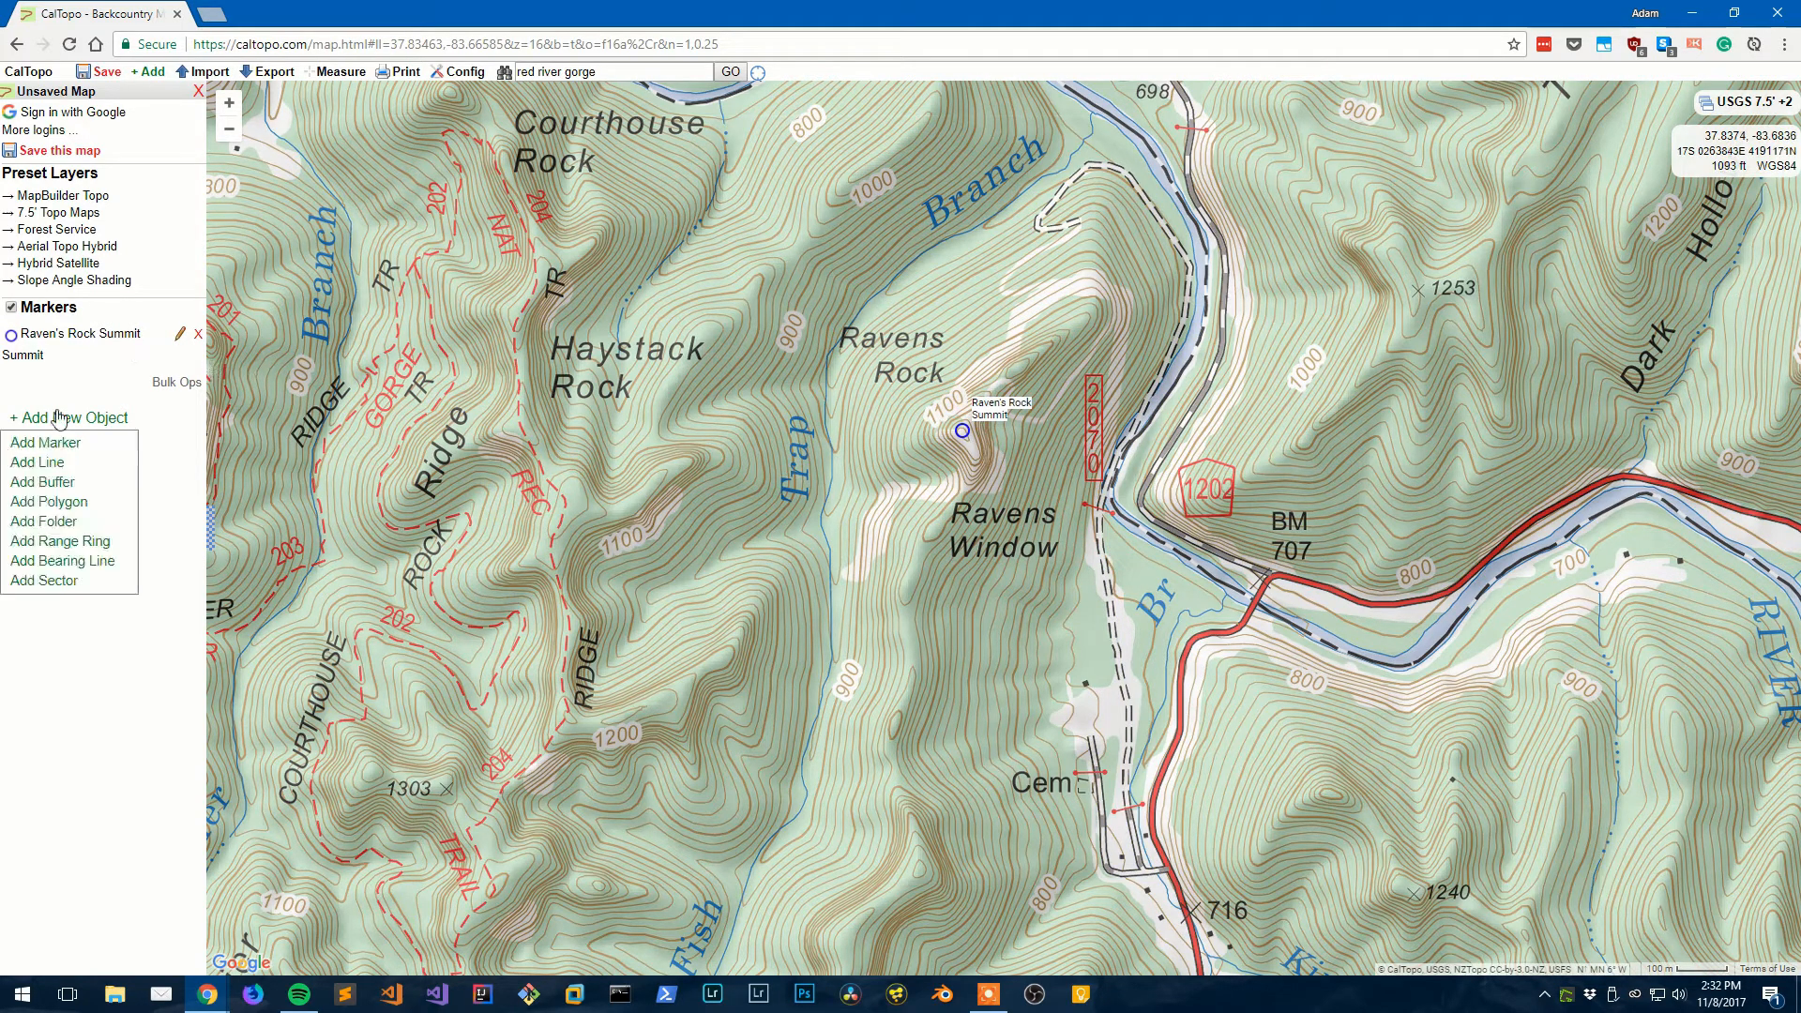
{"action": "left_click", "coordinate": [82, 461]}
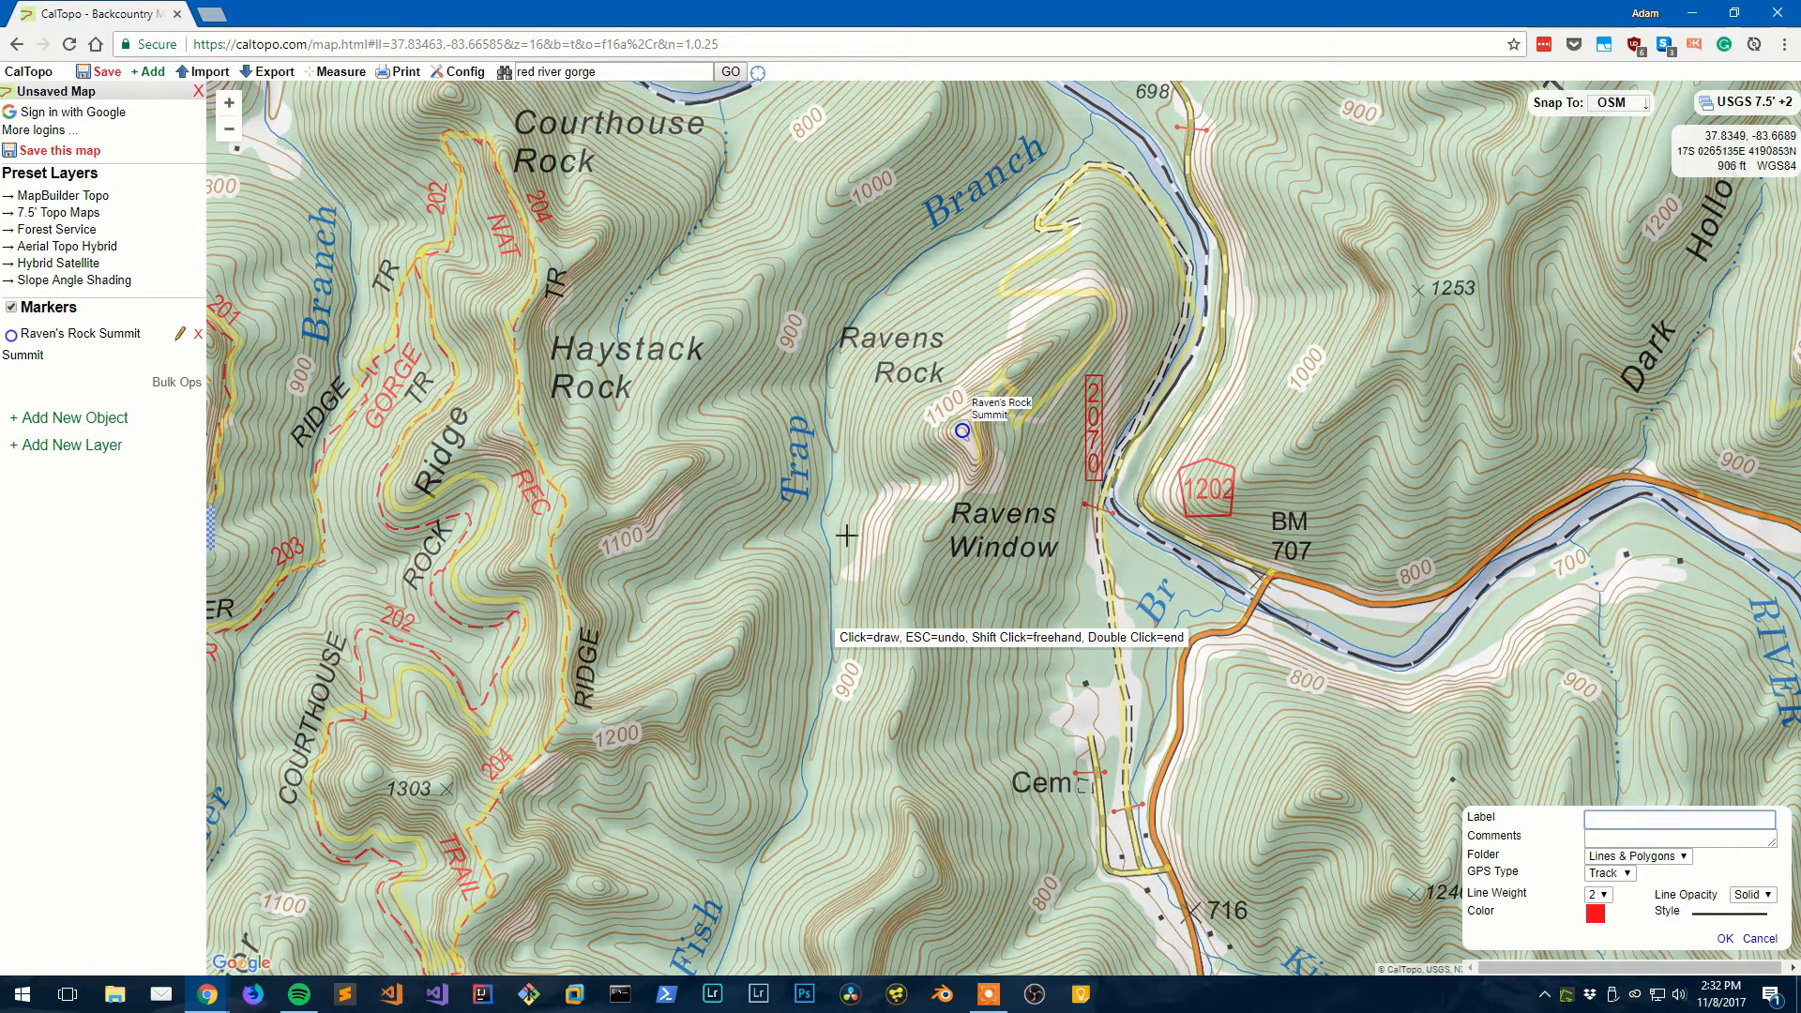
{"action": "left_click", "coordinate": [834, 584]}
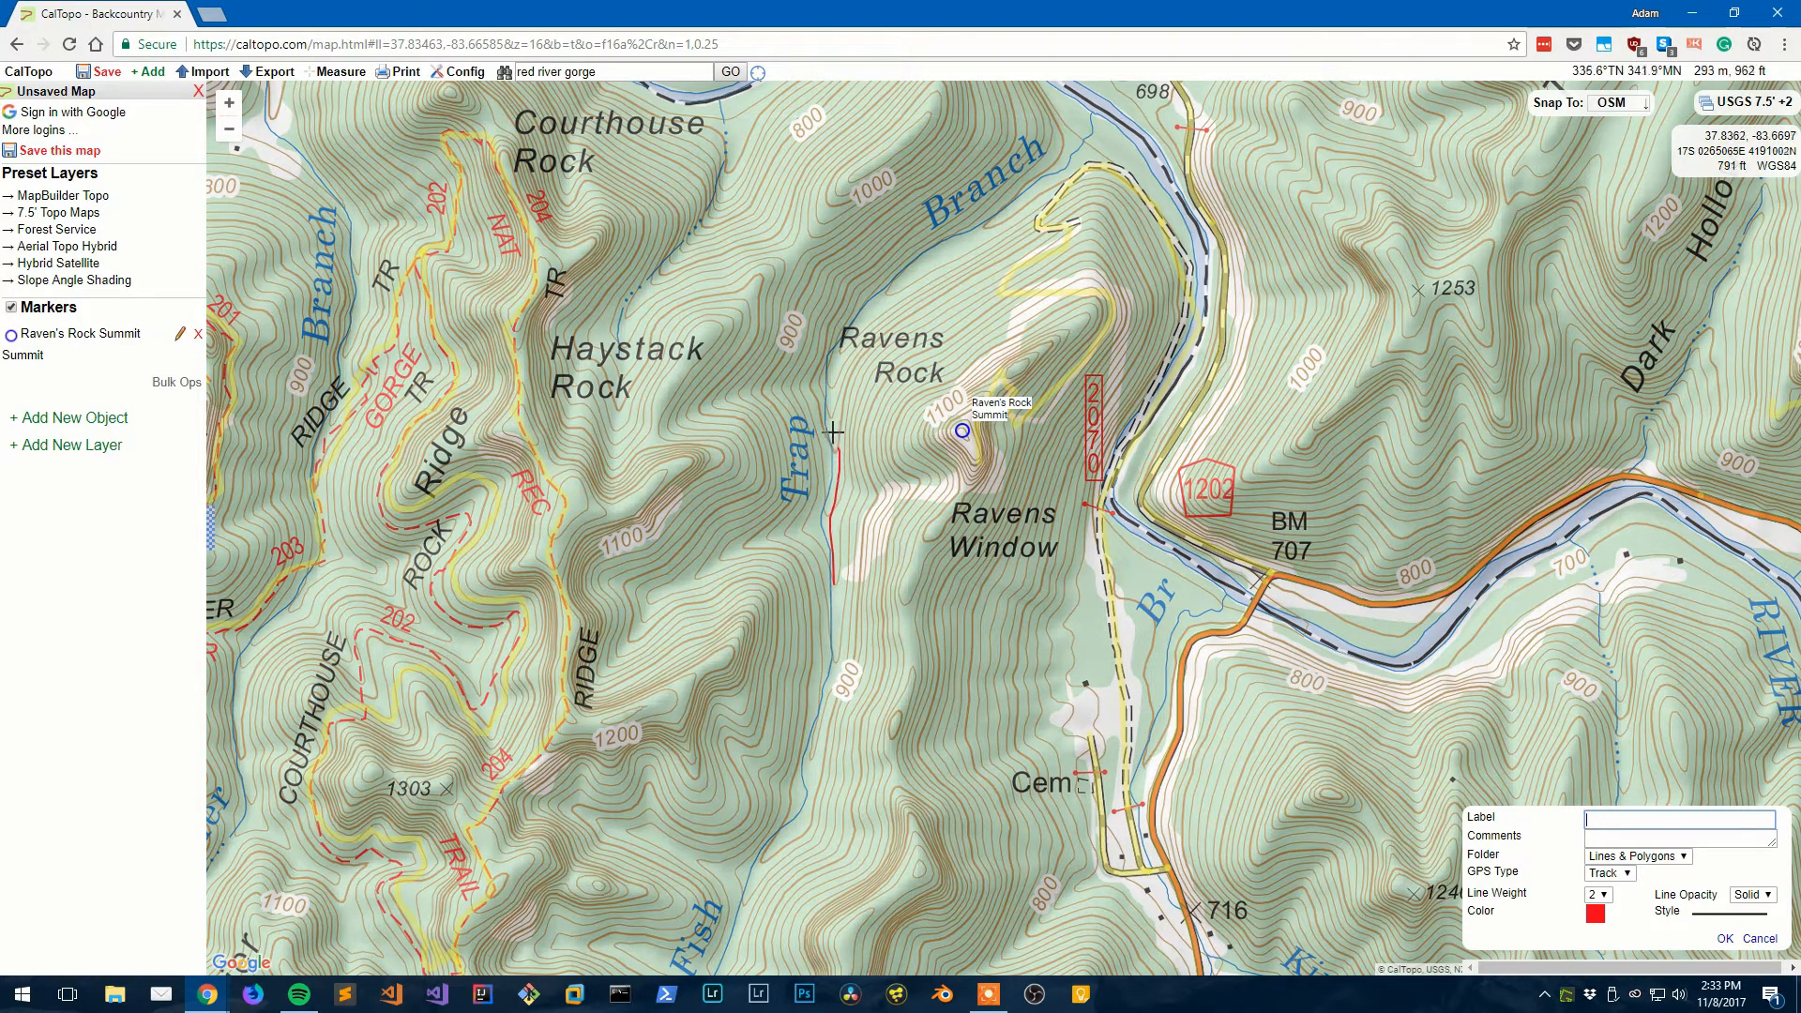
{"action": "left_click_drag", "start_coordinate": [832, 397], "coordinate": [850, 350]}
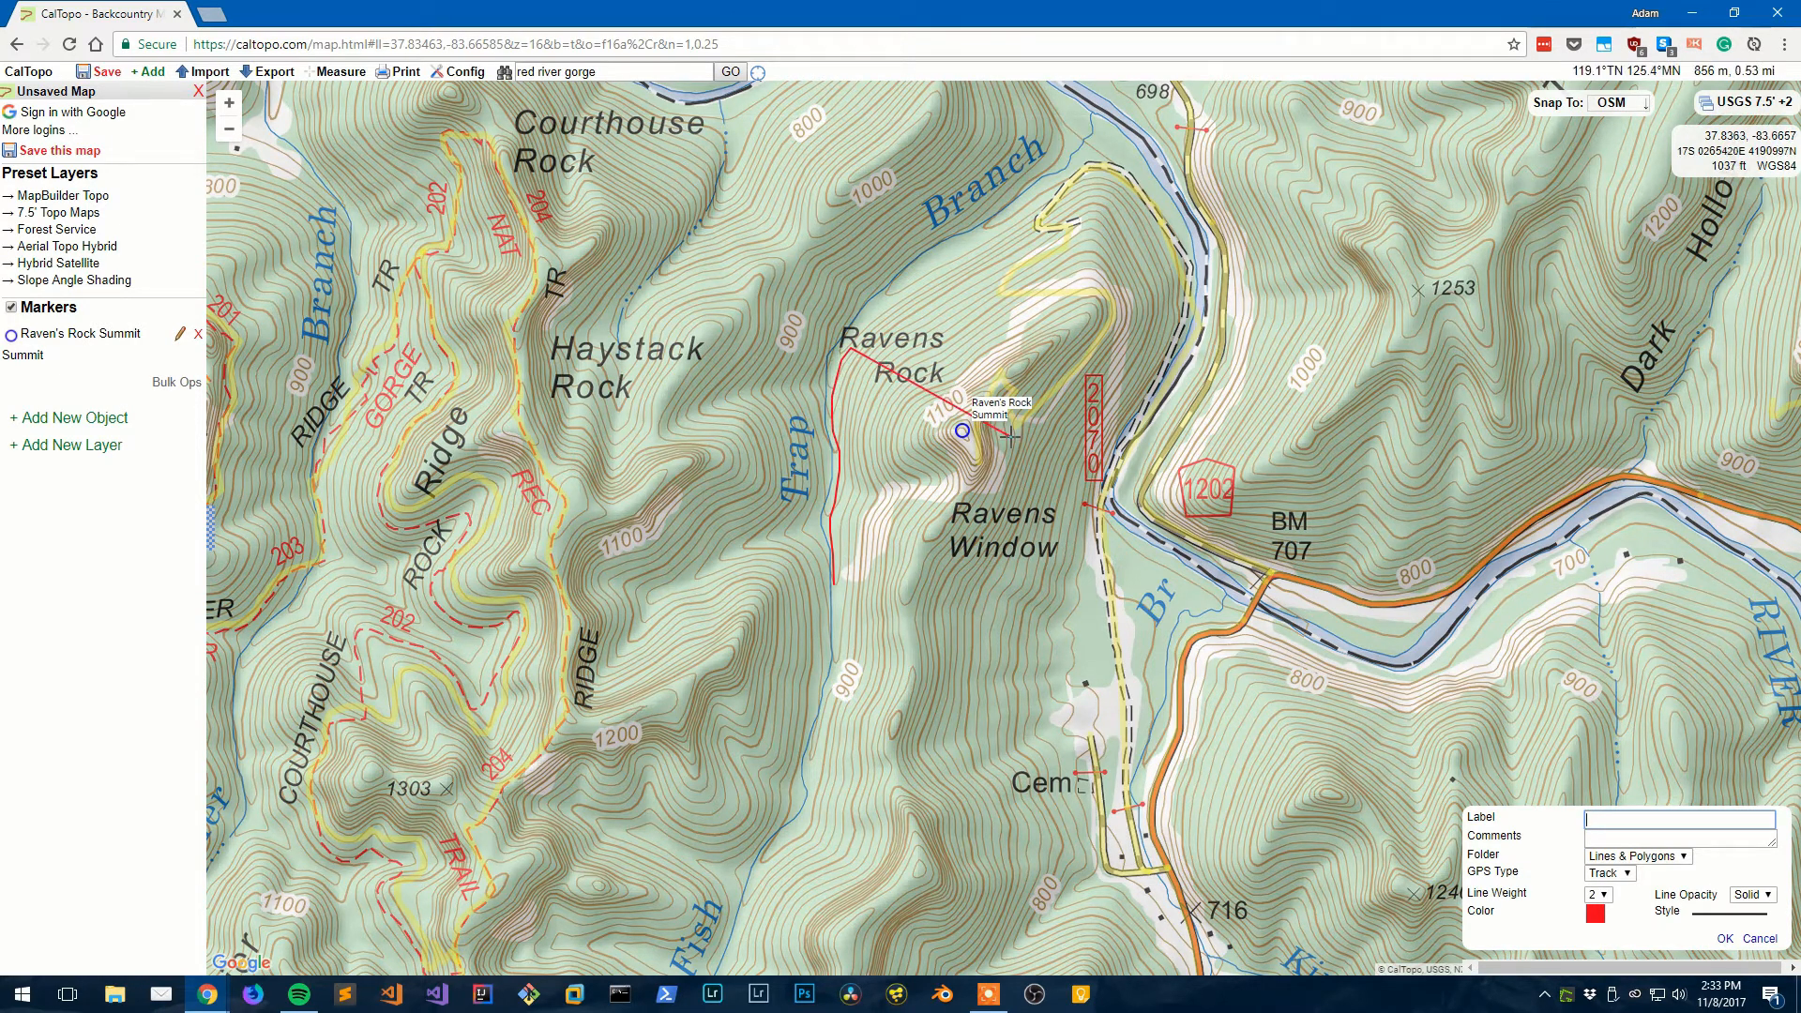
{"action": "left_click", "coordinate": [1757, 941]}
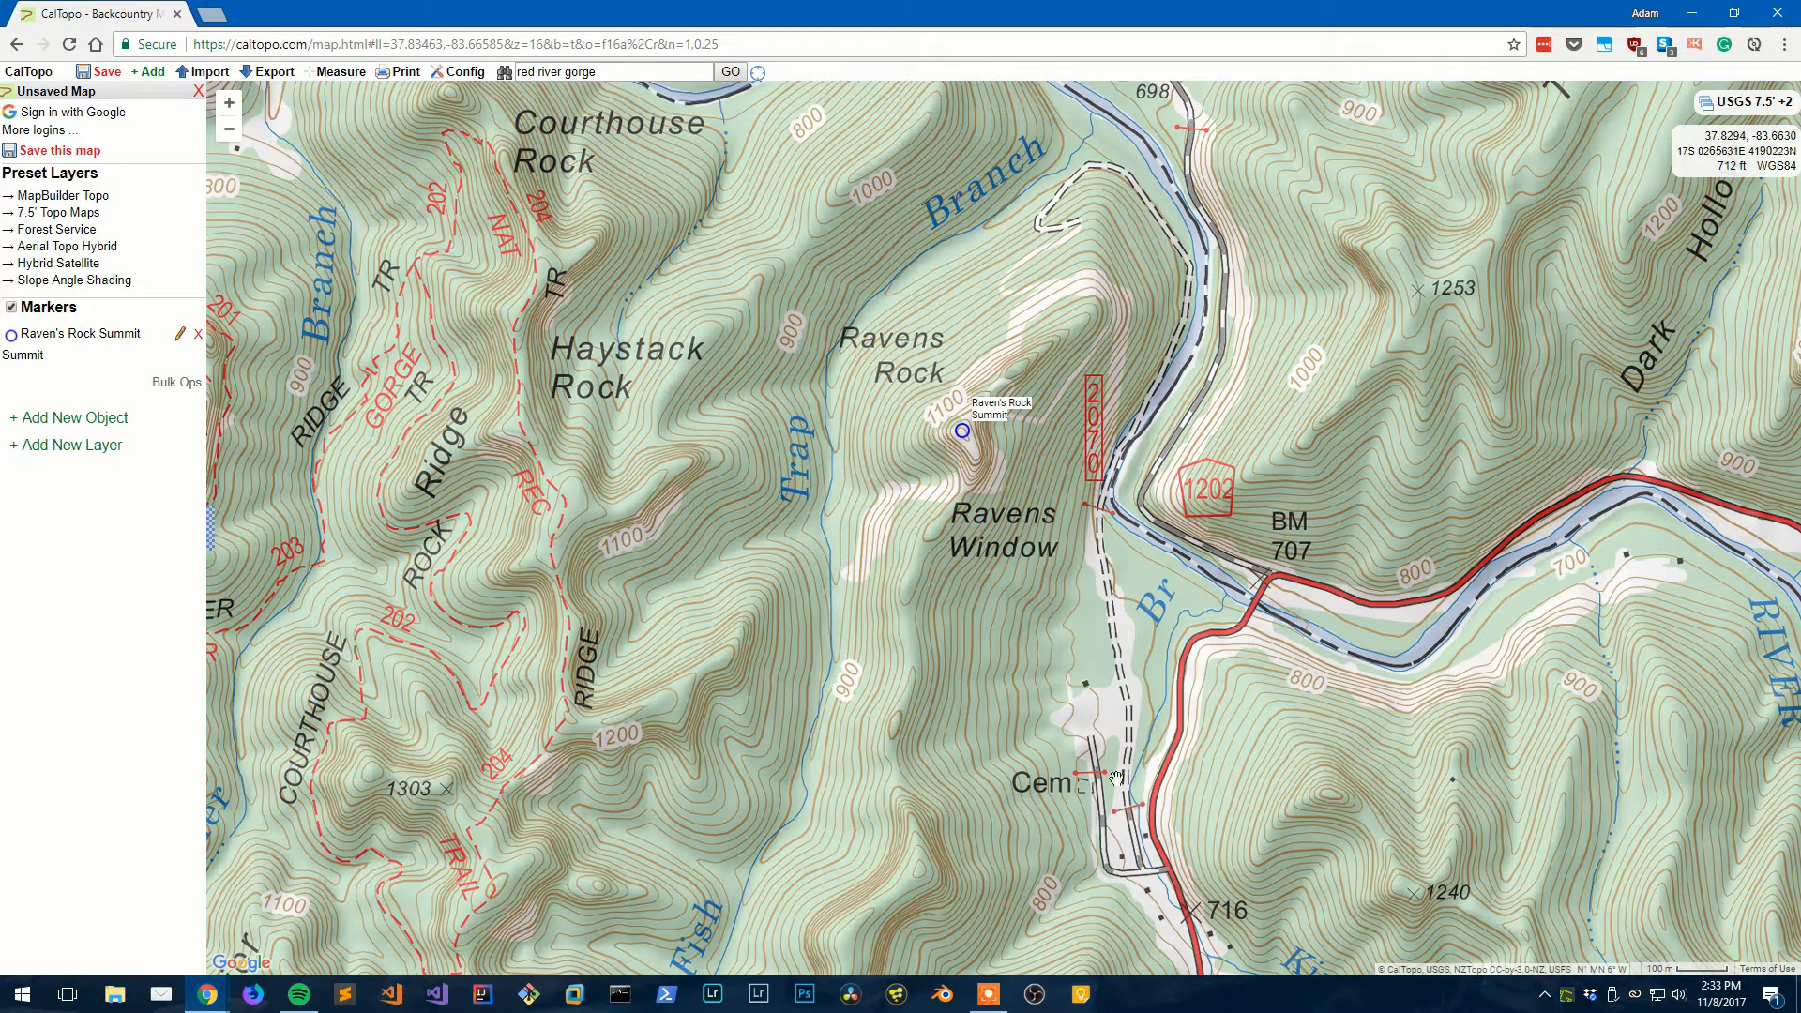
- Draw a line from near Cem along the road to the summit, labelled 'Raven's Rock Trail'
{"action": "left_click_drag", "start_coordinate": [1118, 656], "coordinate": [1113, 643]}
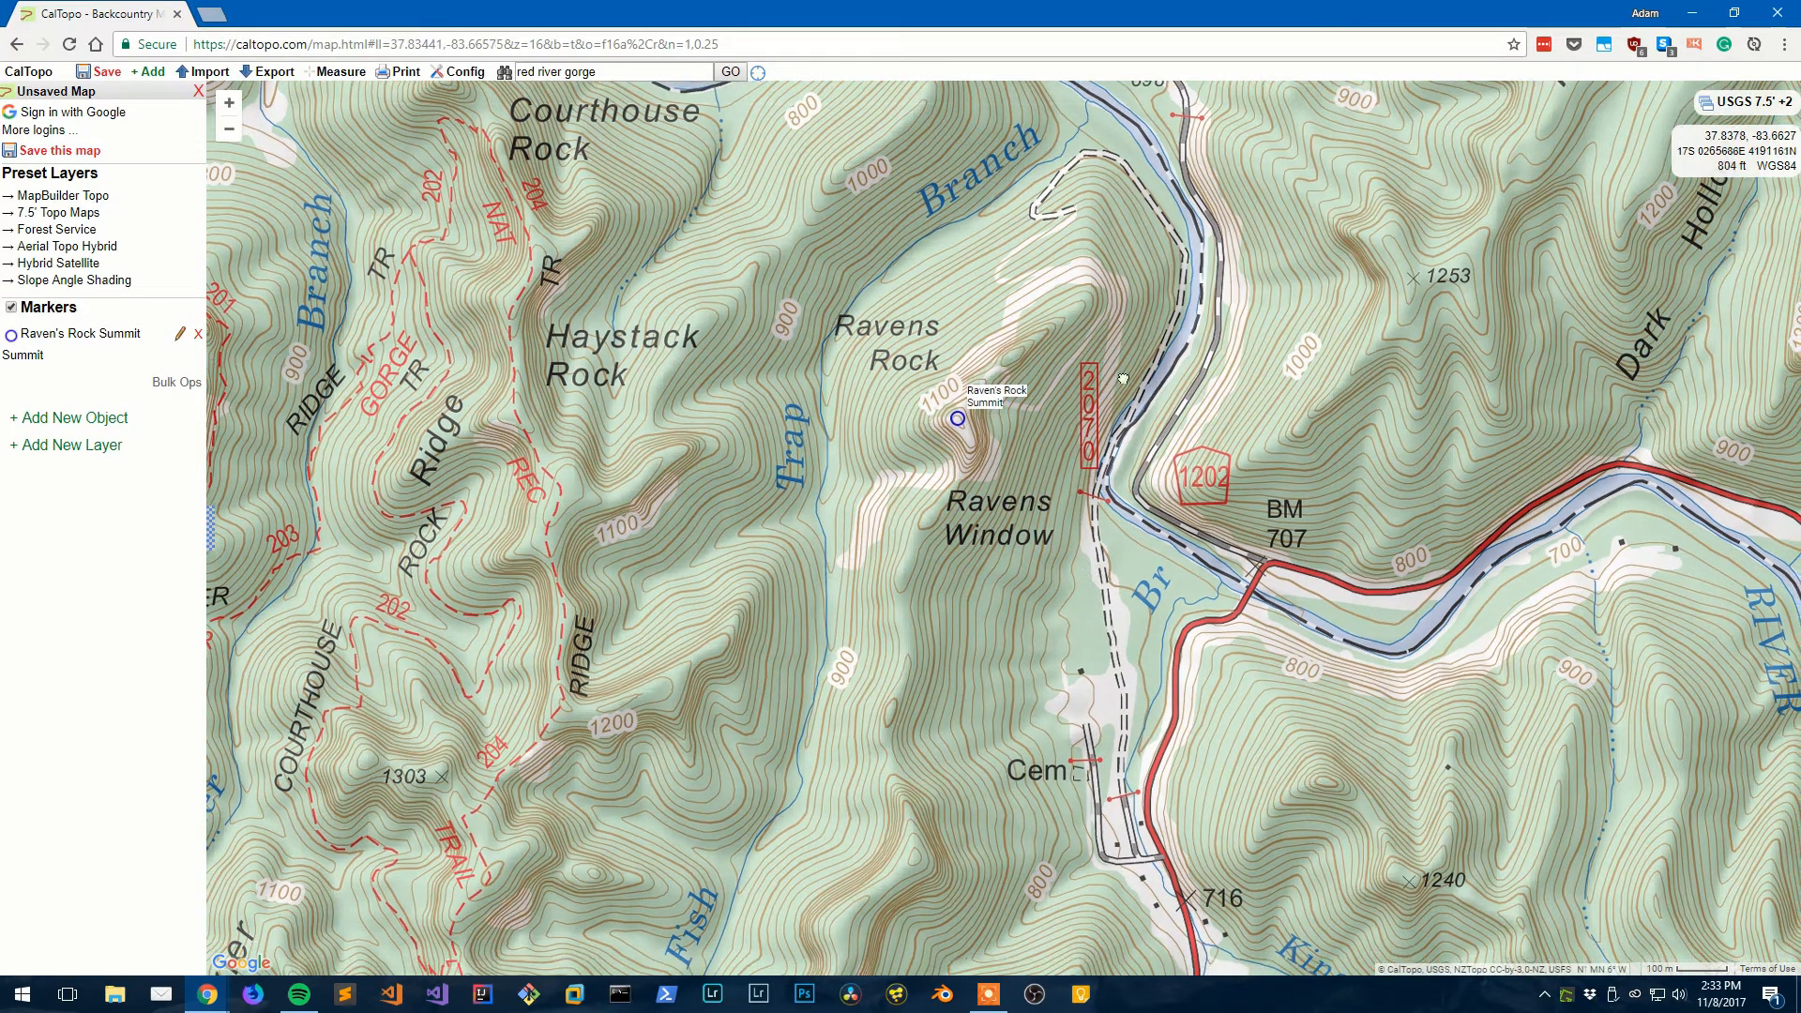
{"action": "left_click_drag", "start_coordinate": [1123, 379], "coordinate": [1116, 416]}
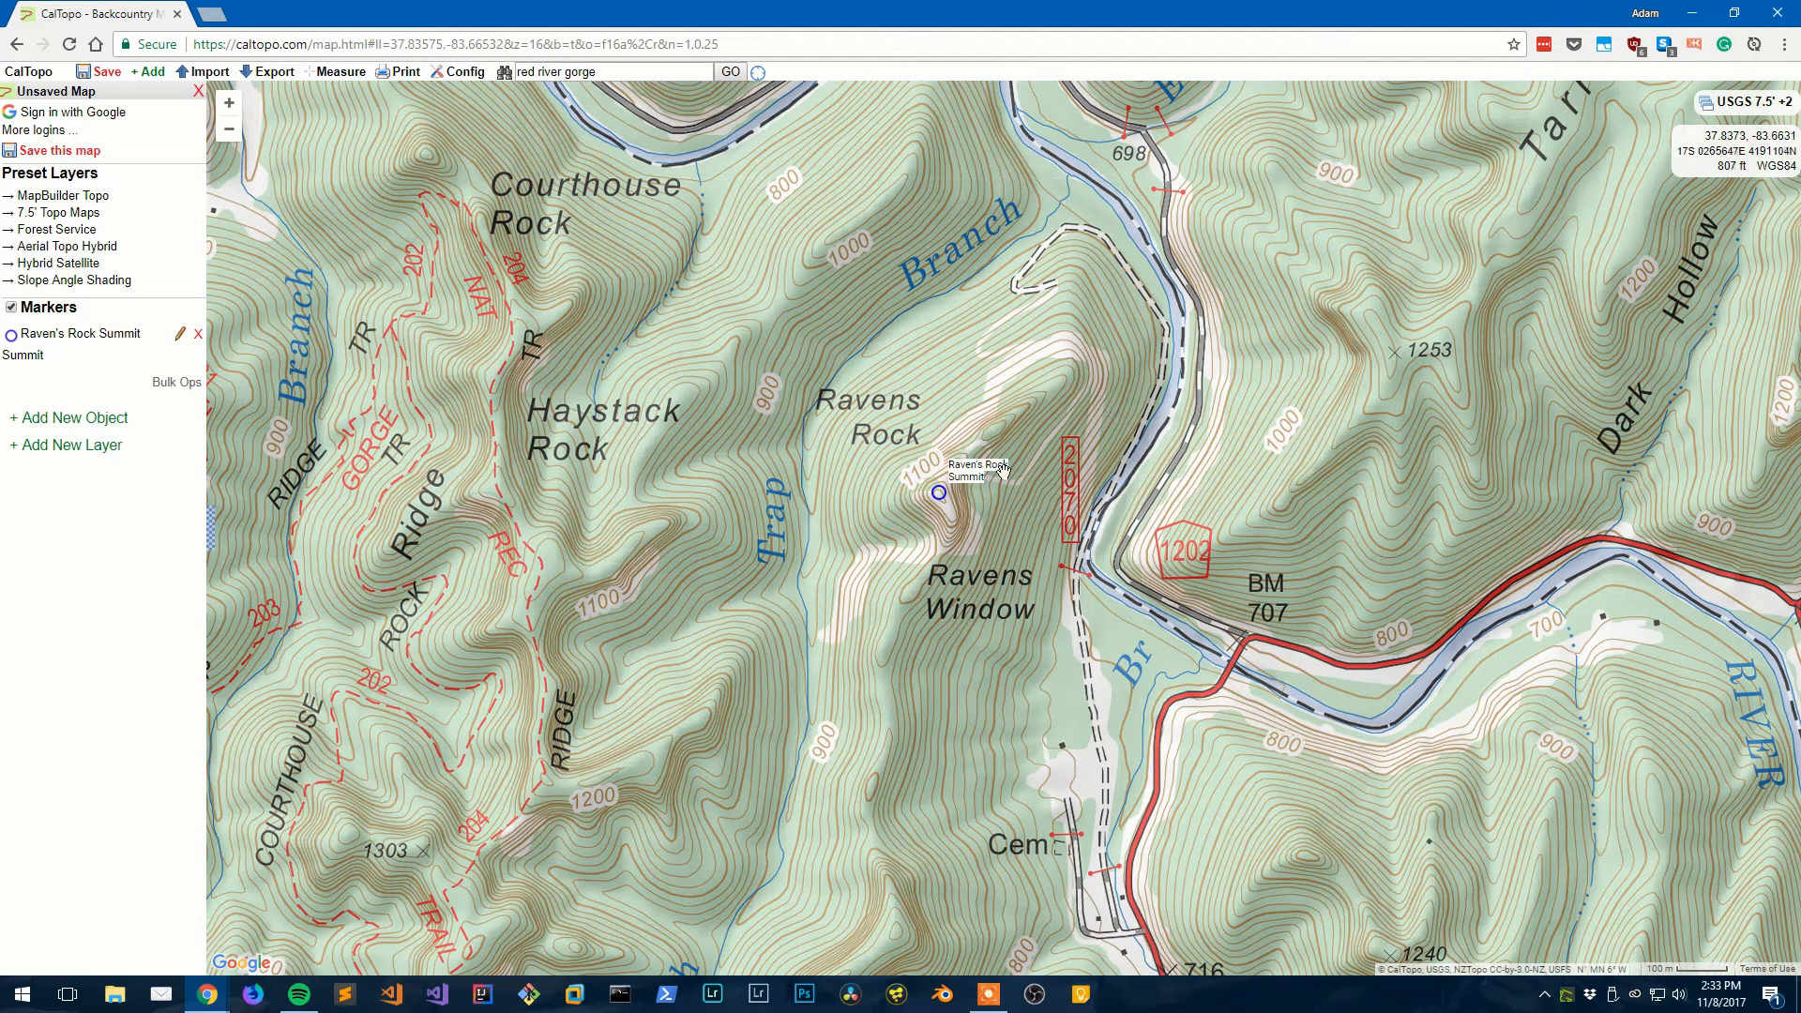
{"action": "left_click", "coordinate": [108, 419]}
{"action": "left_click", "coordinate": [91, 461]}
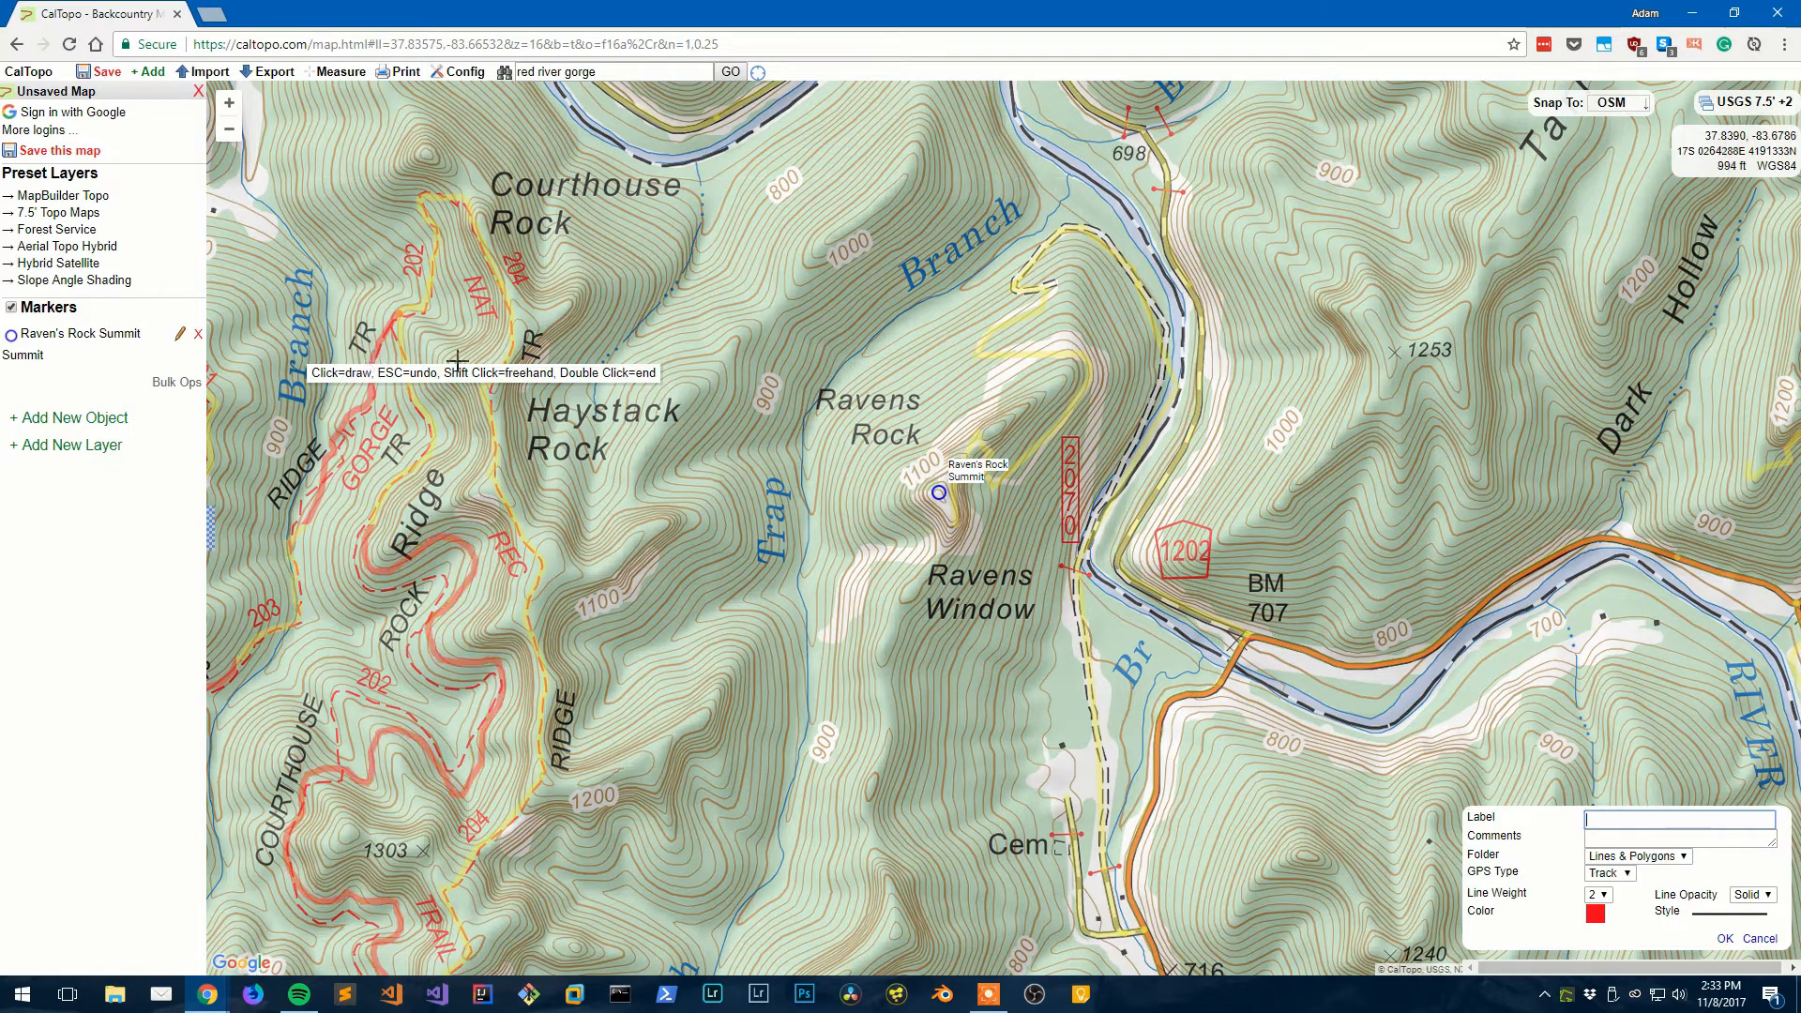
{"action": "left_click", "coordinate": [1105, 838]}
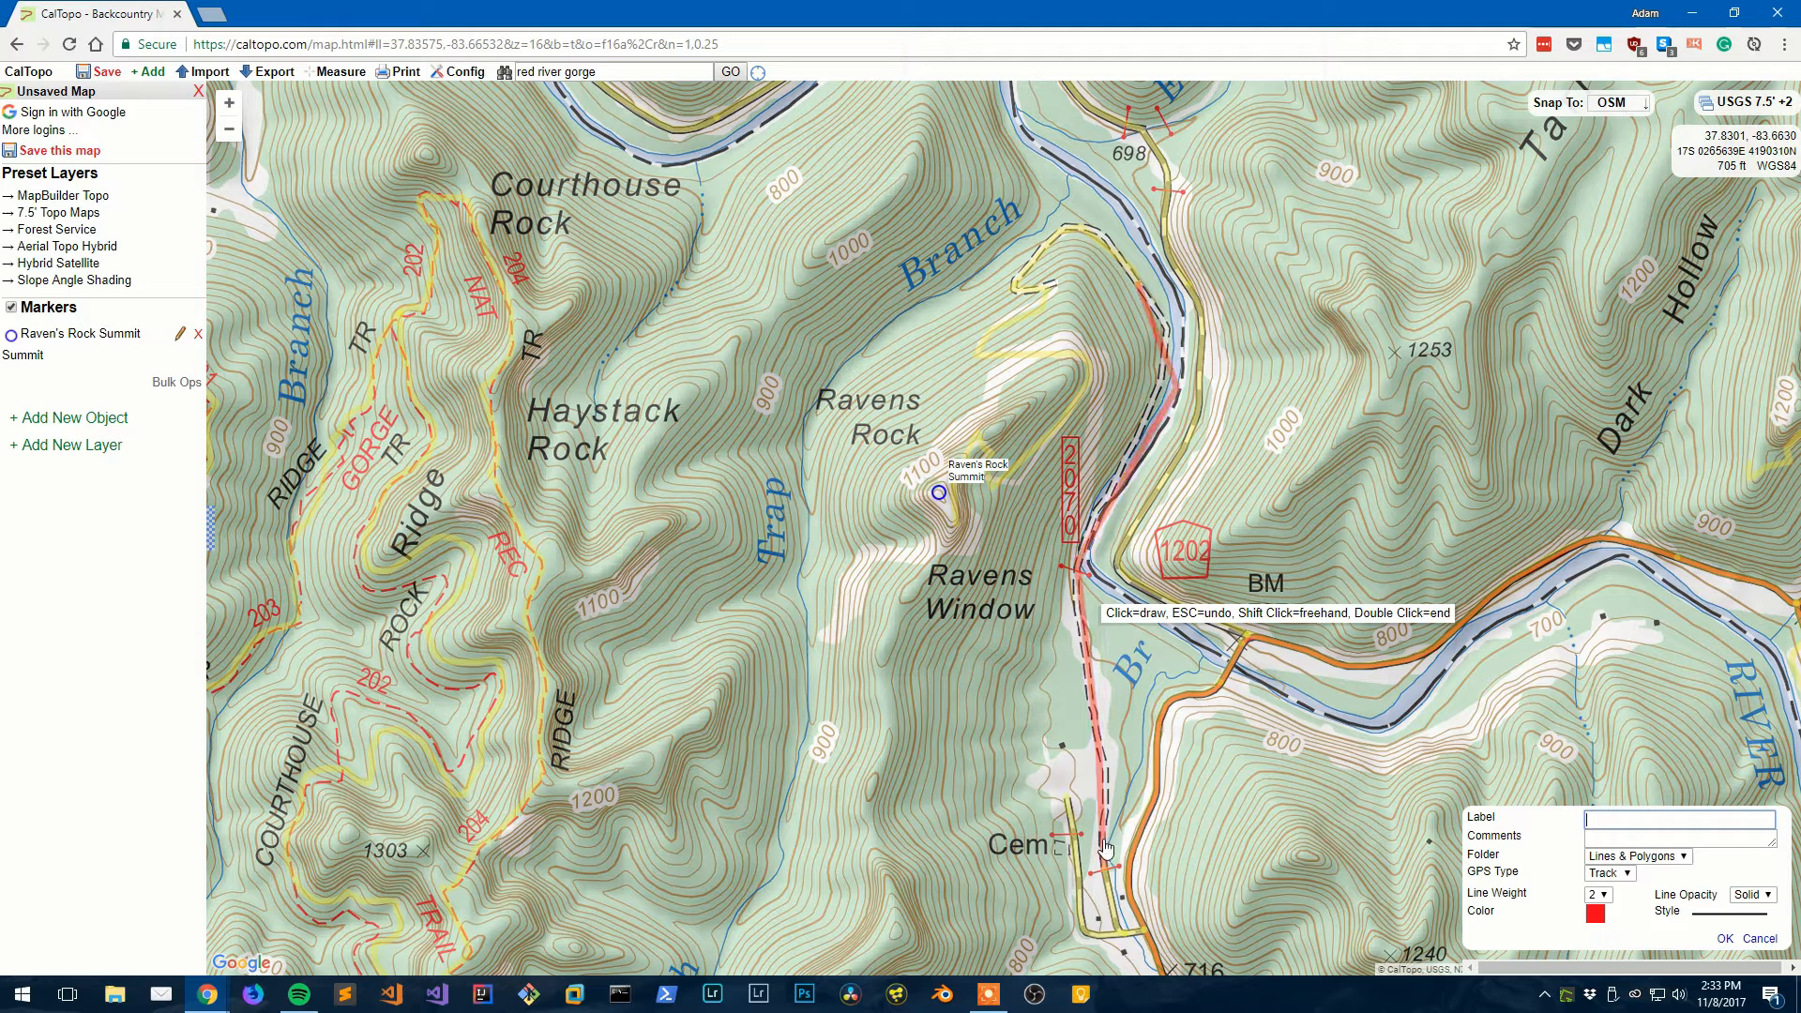
{"action": "key", "text": "Escape"}
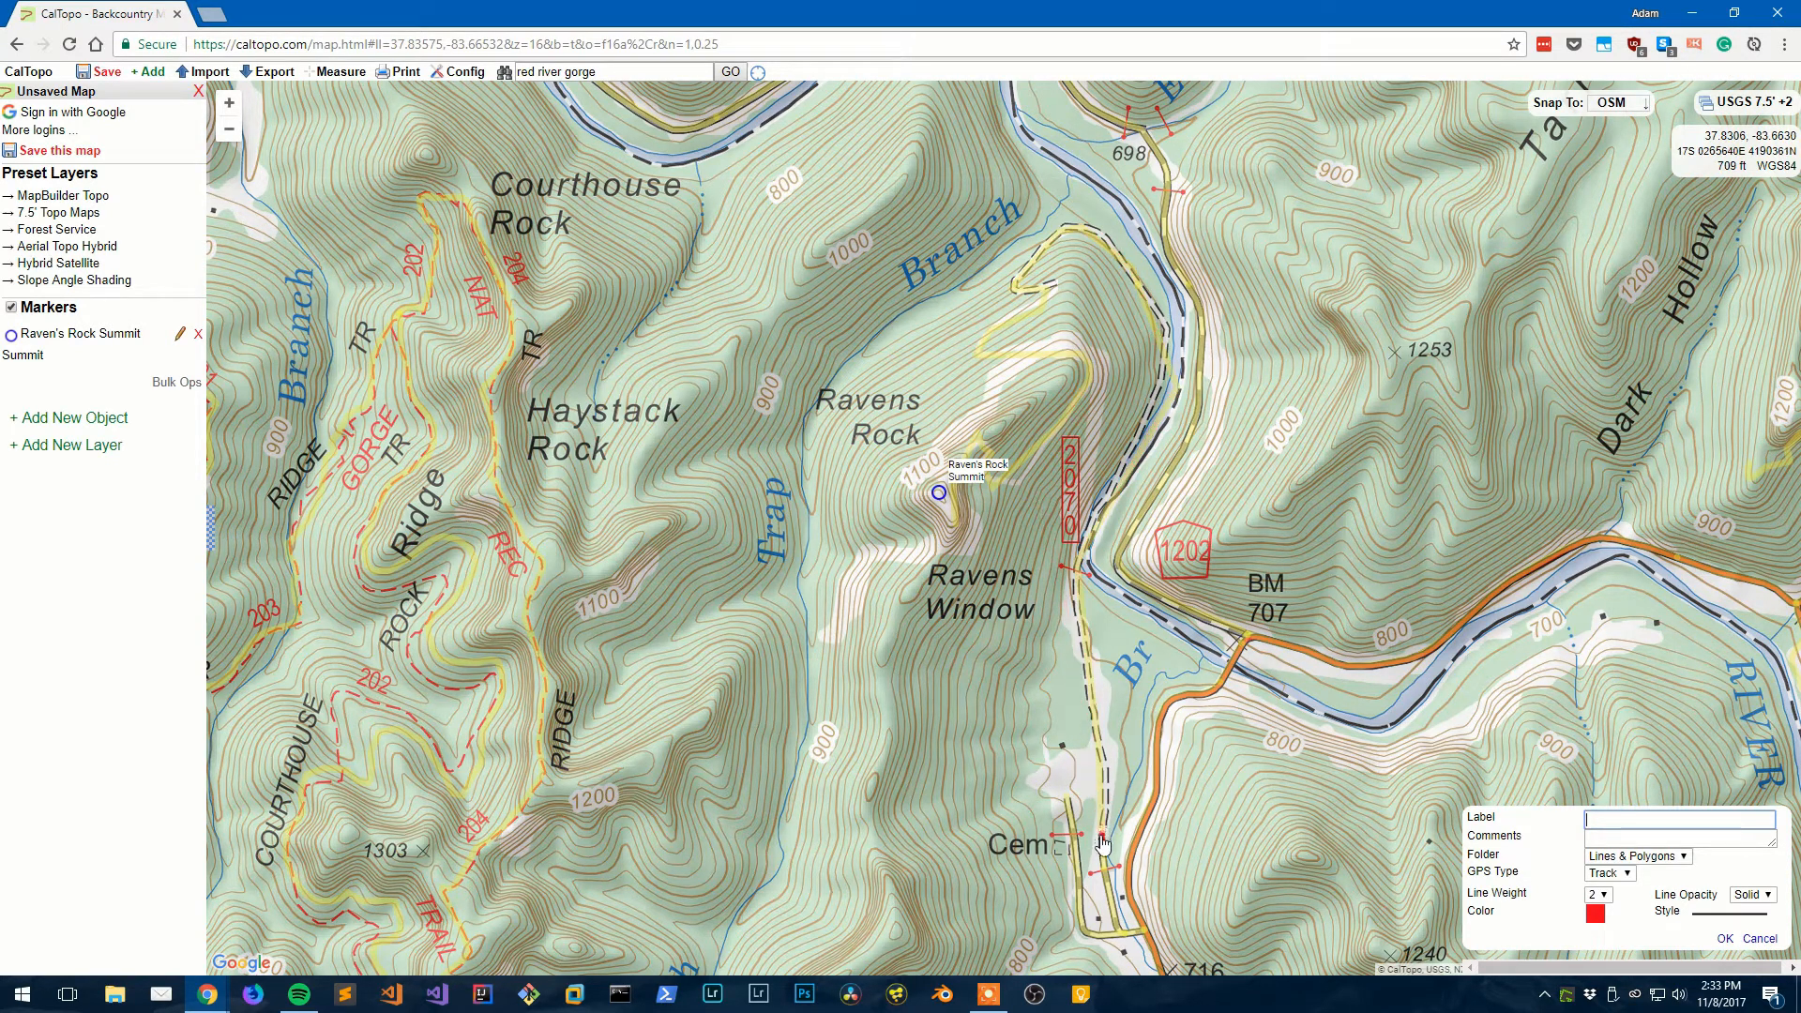
{"action": "left_click", "coordinate": [956, 520]}
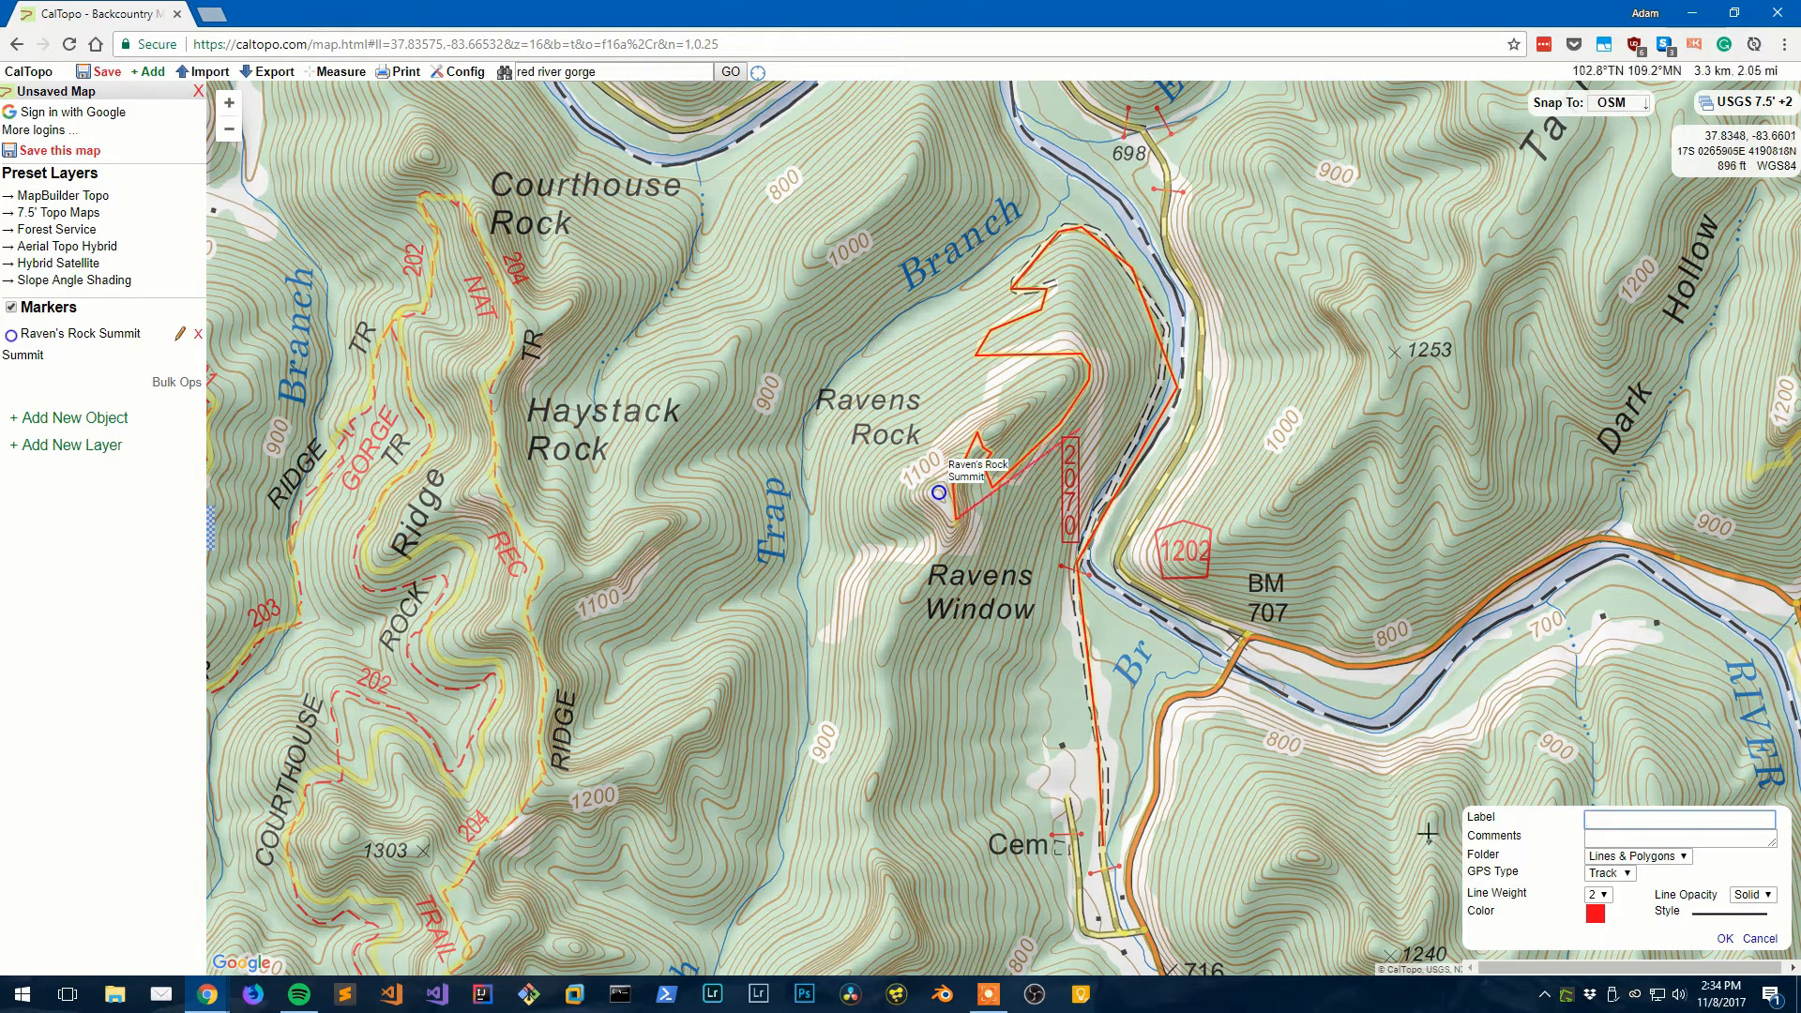
{"action": "left_click", "coordinate": [1665, 821]}
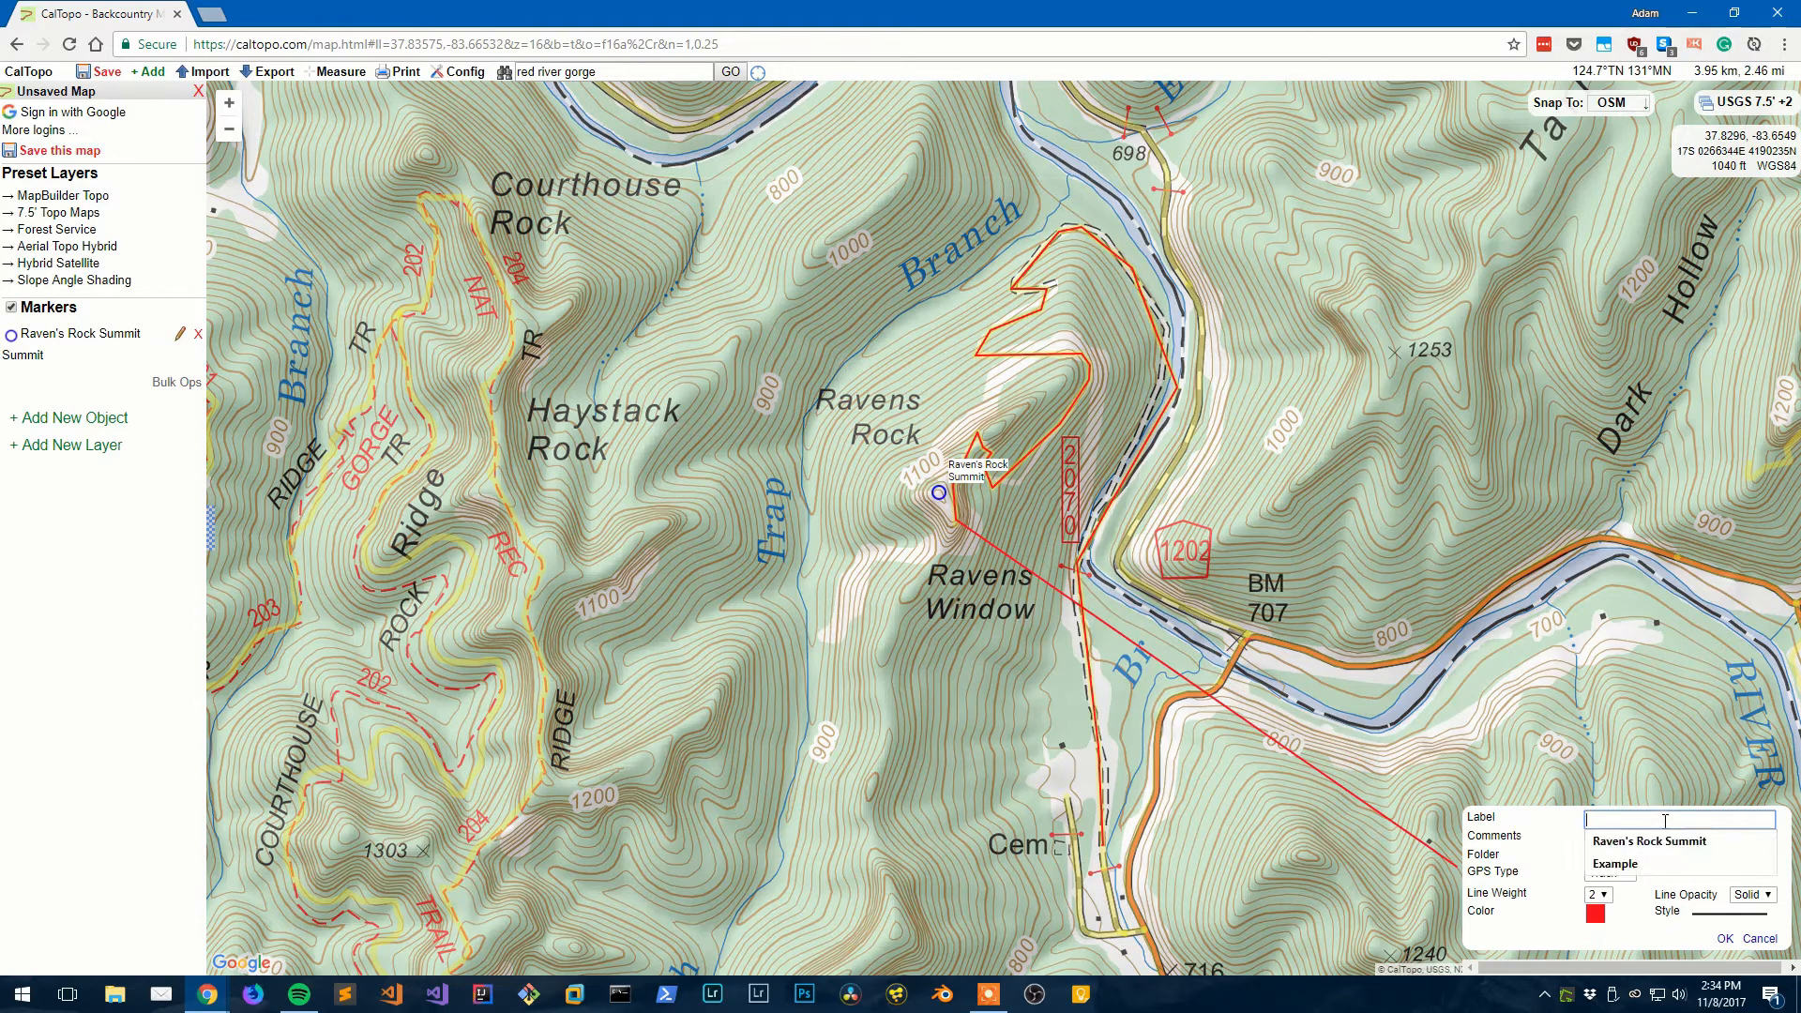
{"action": "type", "text": "Rave"}
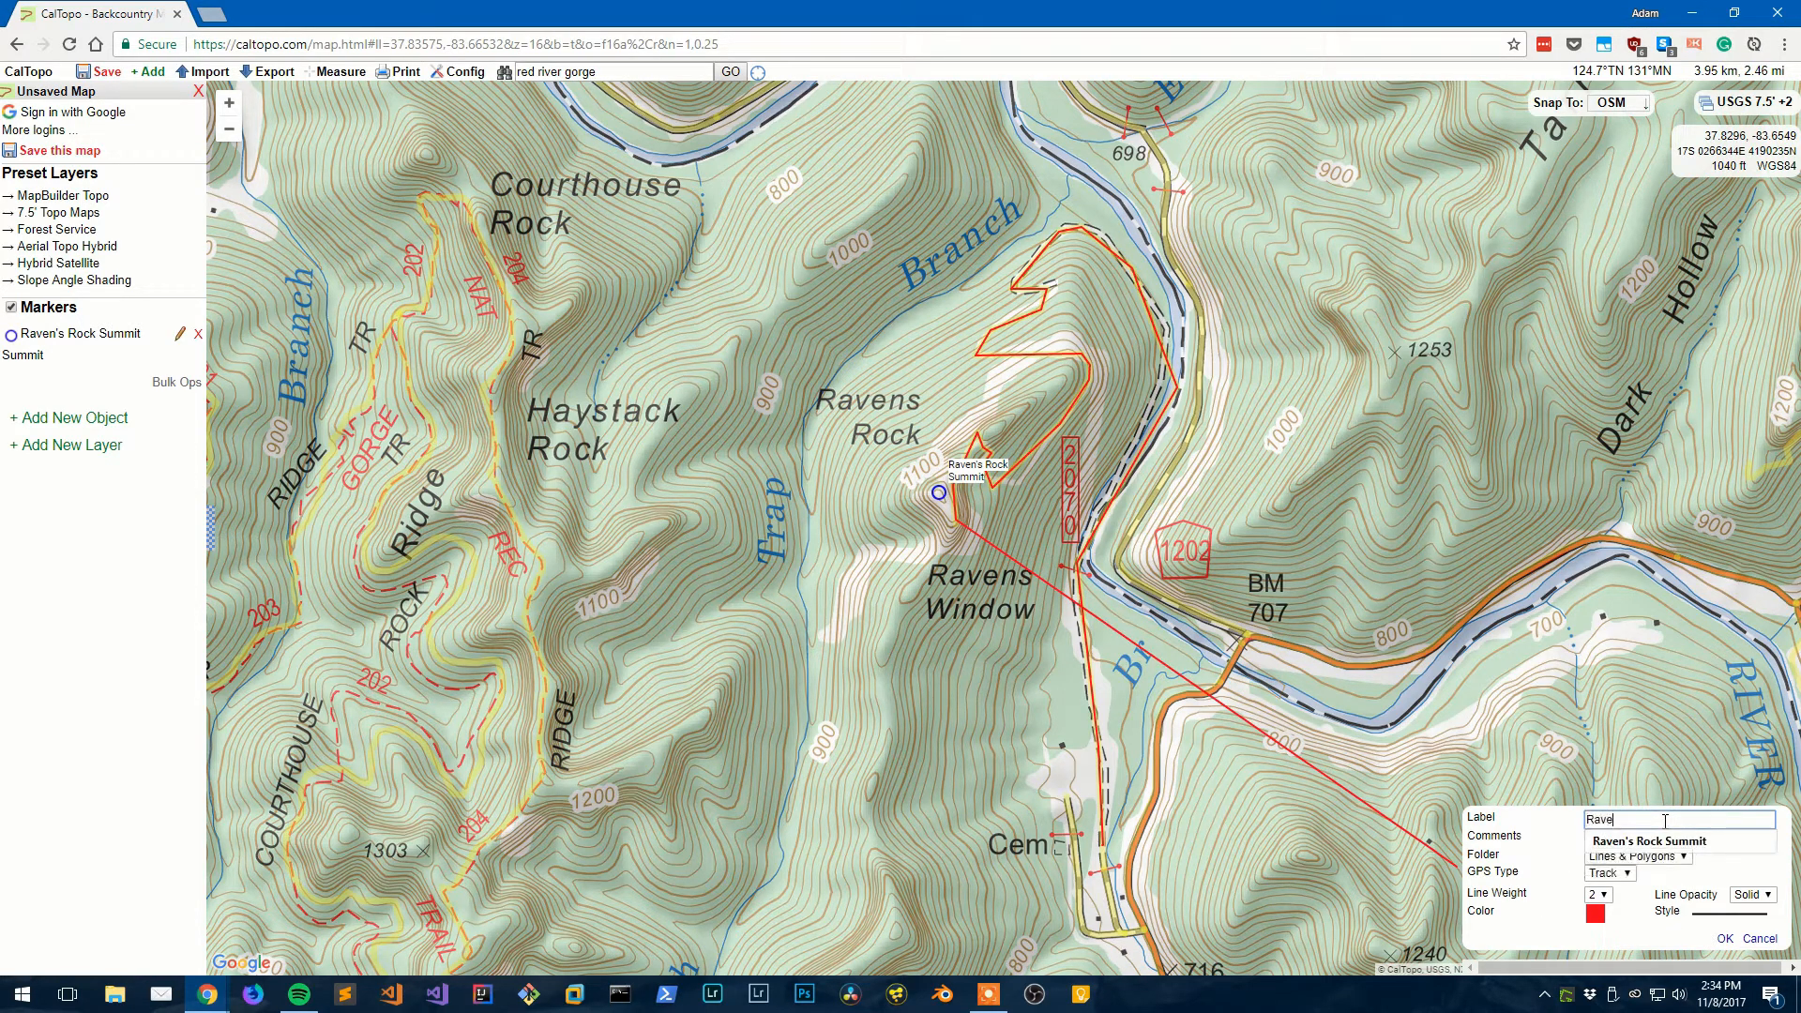
{"action": "type", "text": "n's Rock Trail"}
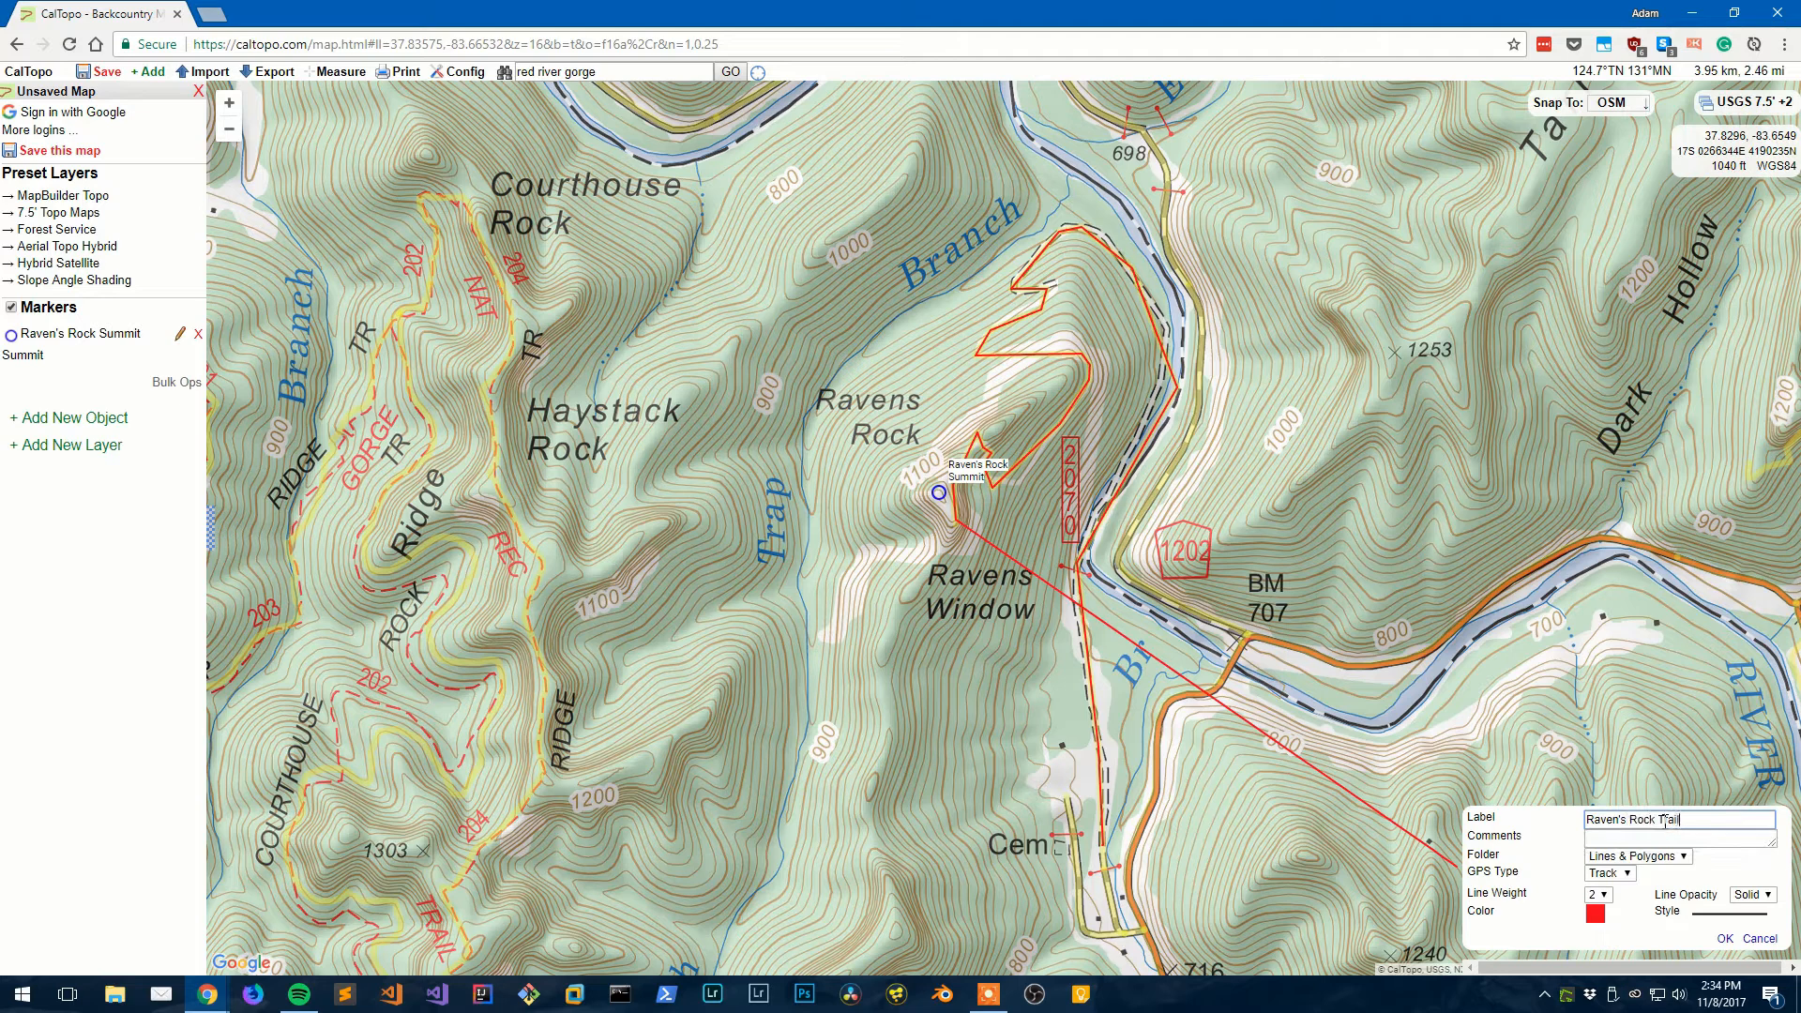
{"action": "left_click", "coordinate": [1724, 939]}
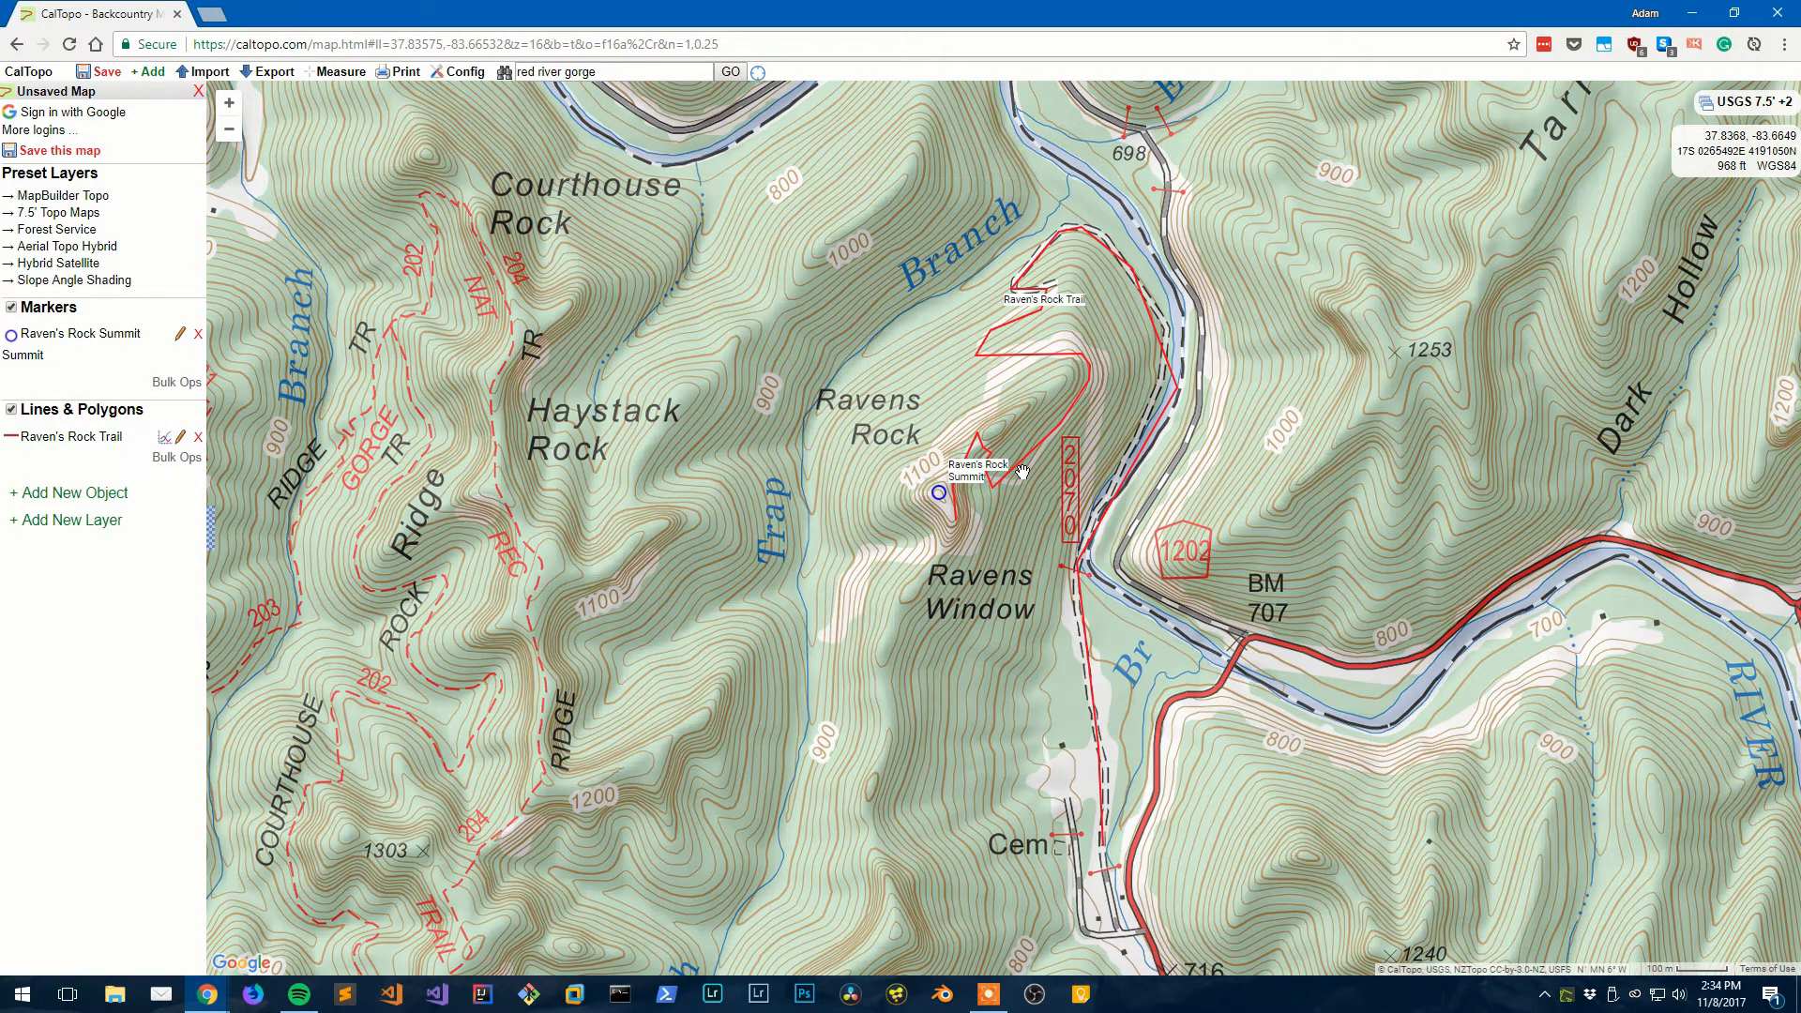
- Set Raven's Rock Trail's line weight to 4, keeping its style and solid opacity
{"action": "left_click", "coordinate": [180, 437]}
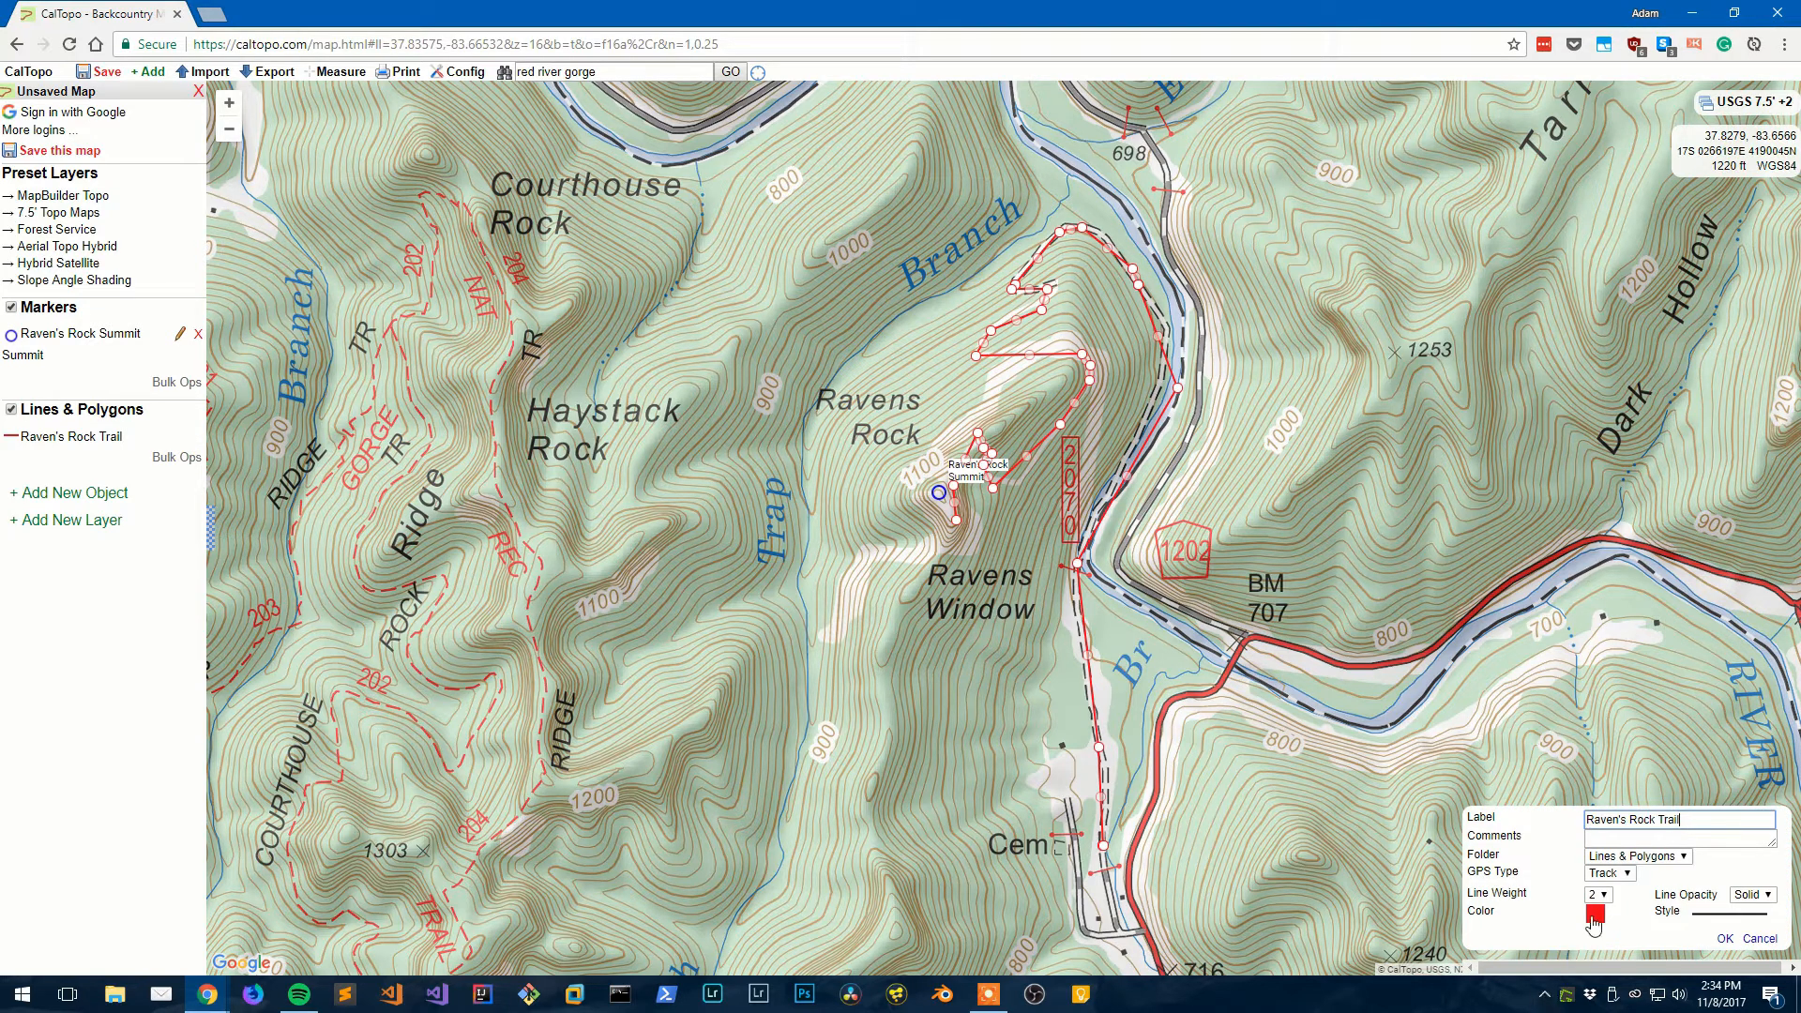
{"action": "left_click", "coordinate": [1715, 914]}
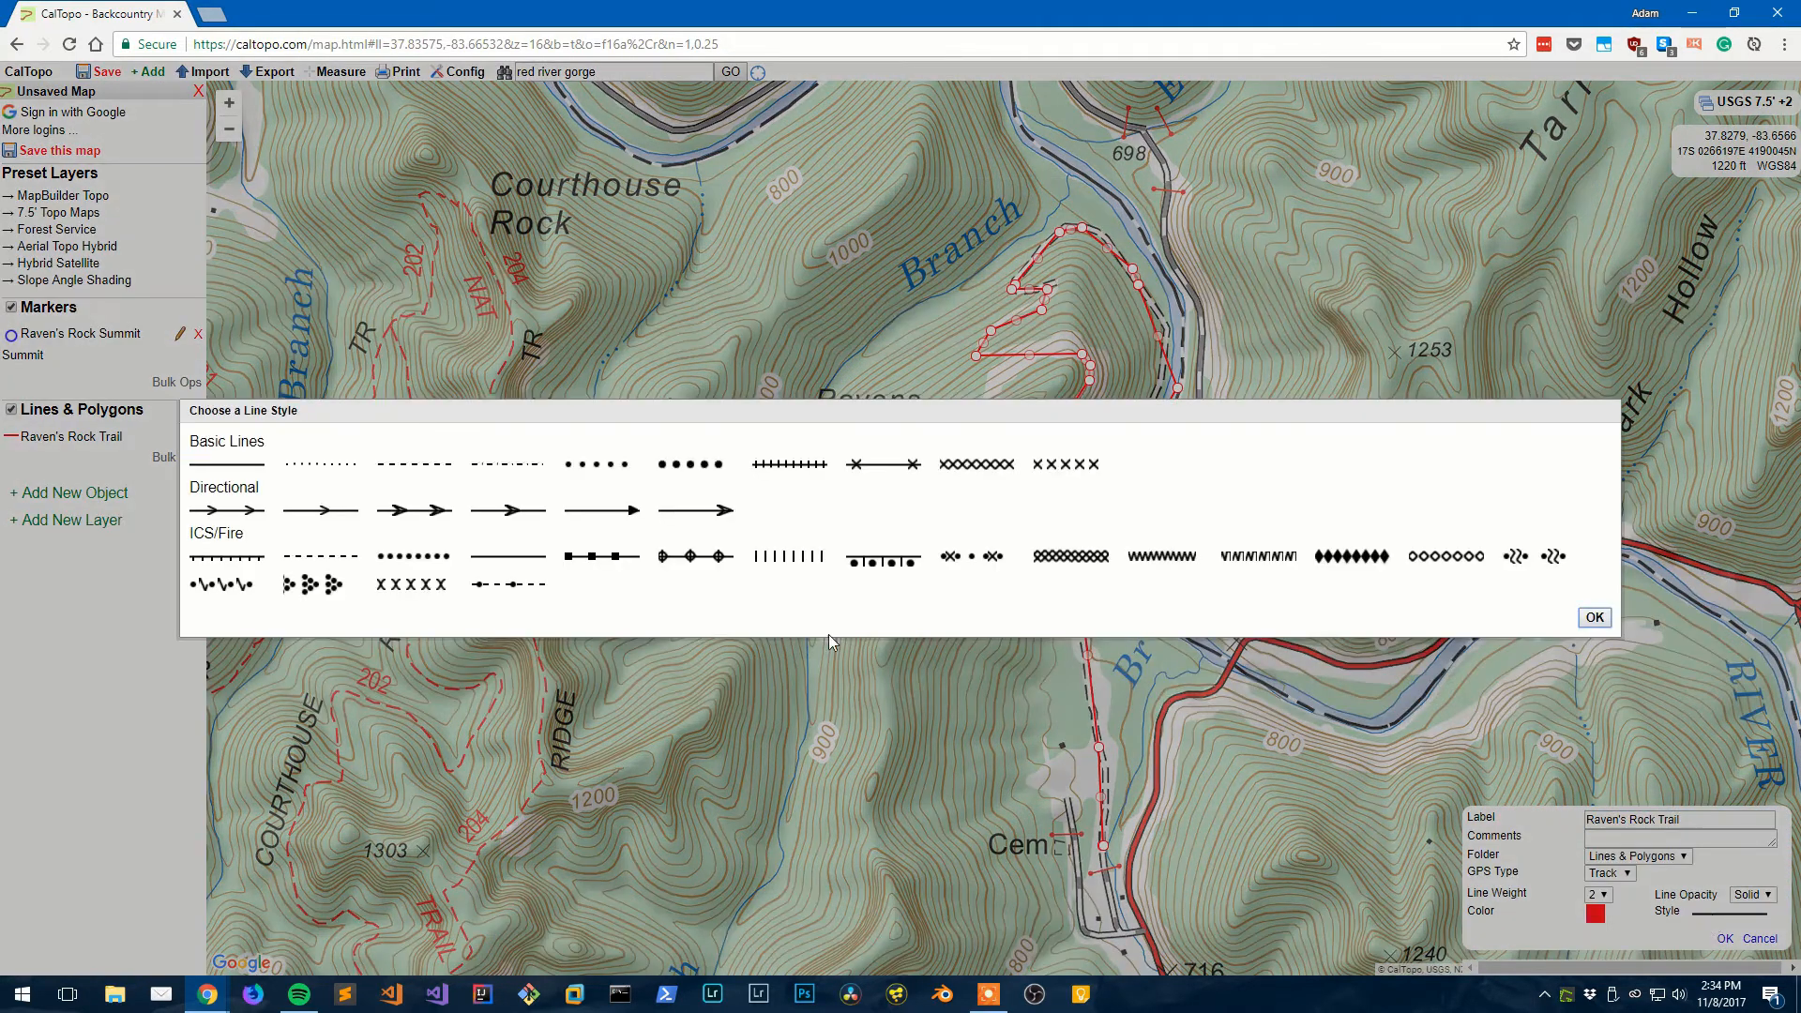
{"action": "left_click", "coordinate": [1593, 618]}
{"action": "left_click", "coordinate": [1752, 894]}
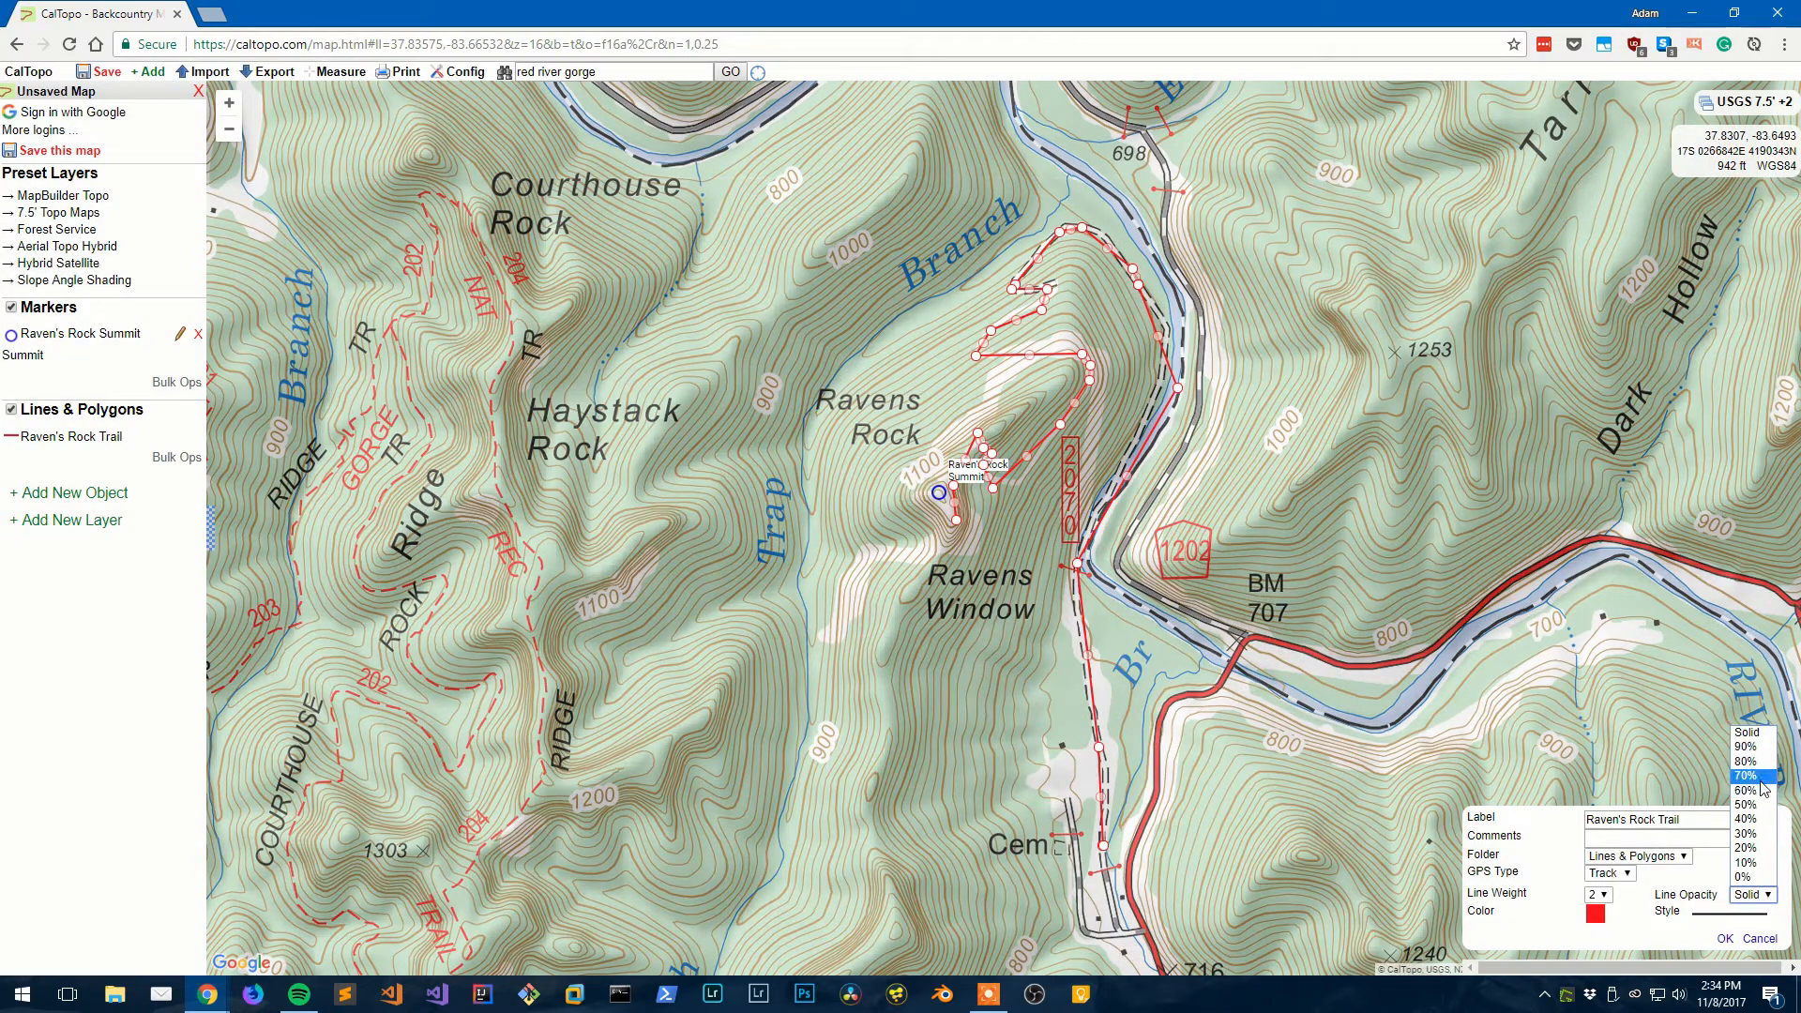
{"action": "left_click", "coordinate": [1569, 844]}
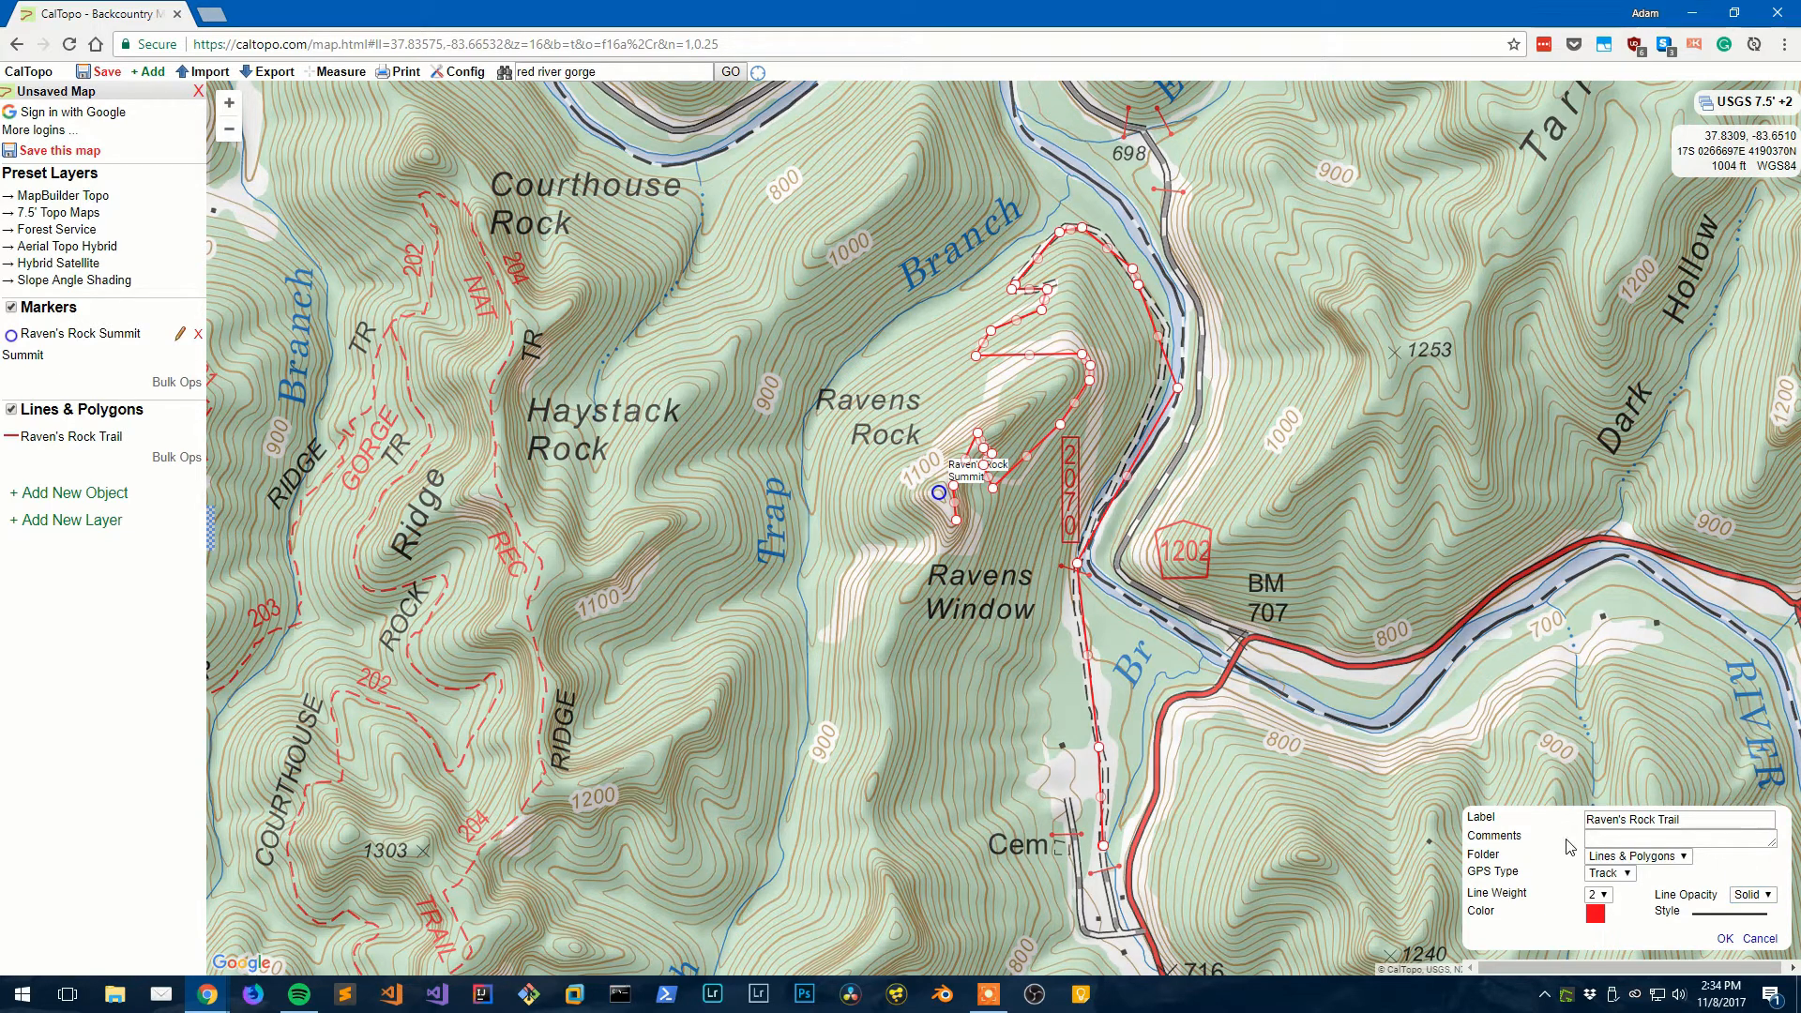
{"action": "left_click", "coordinate": [1597, 894]}
{"action": "left_click", "coordinate": [1600, 820]}
{"action": "left_click", "coordinate": [1724, 938]}
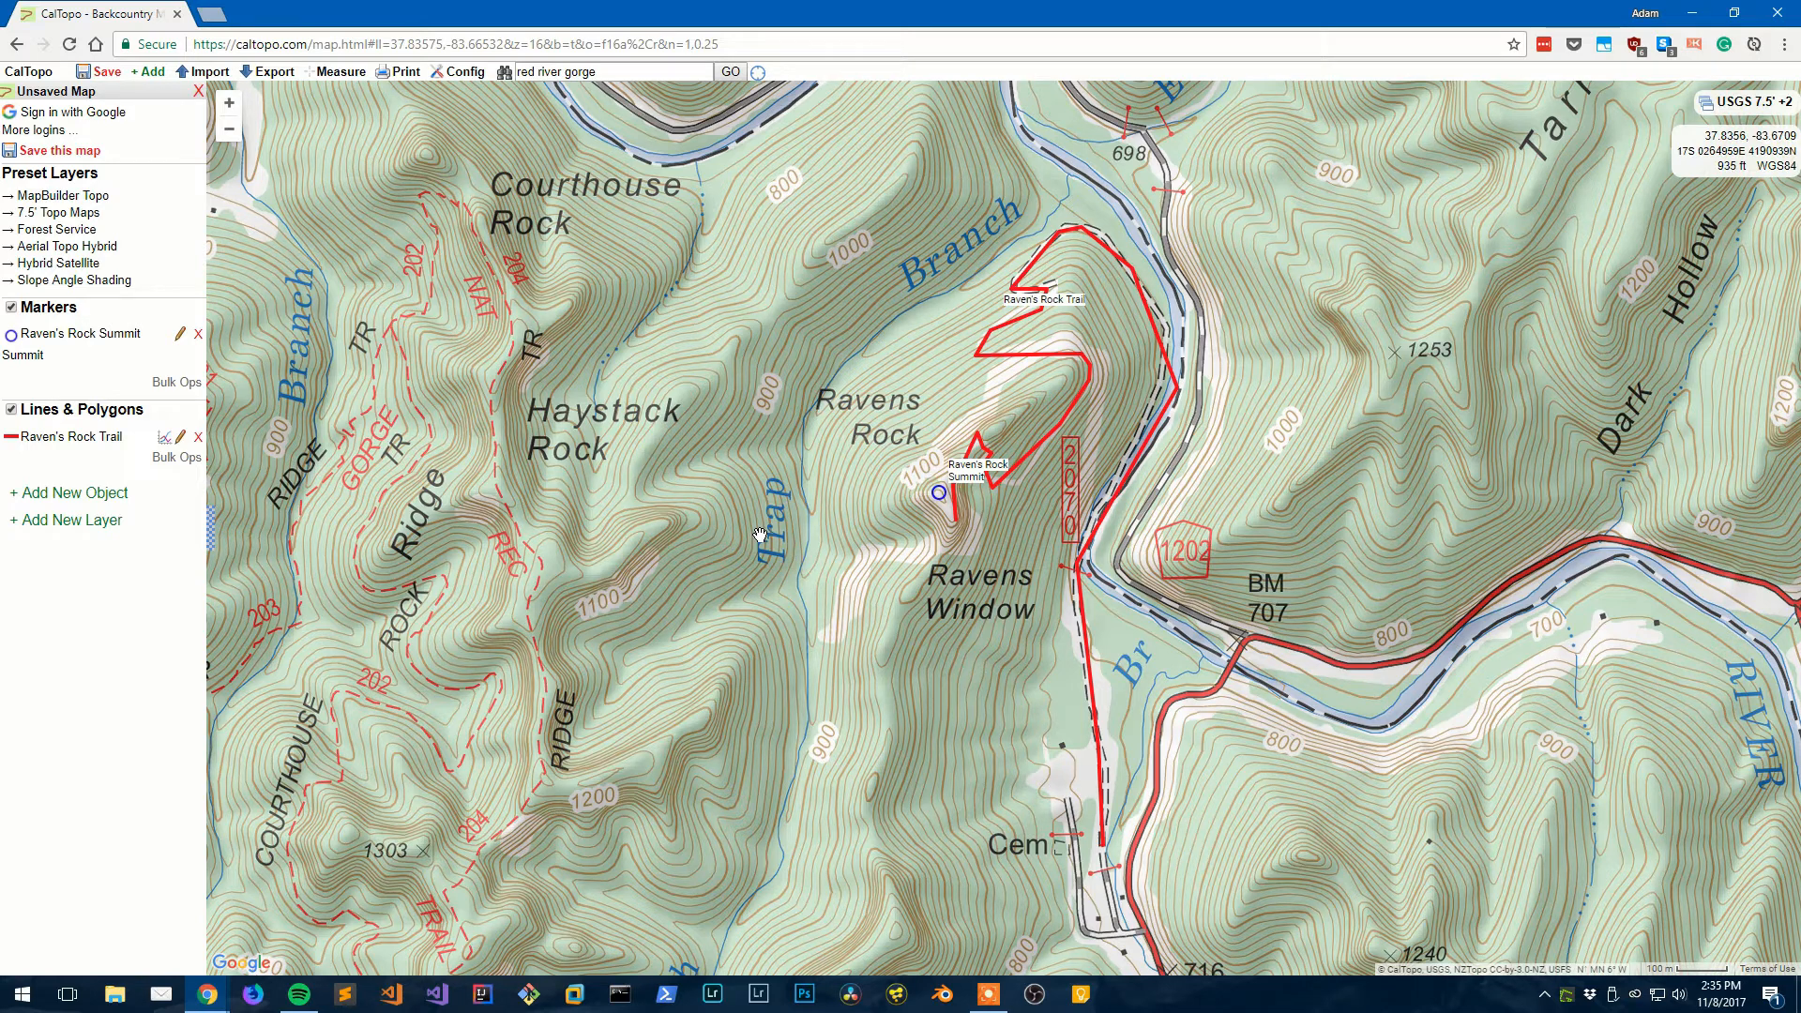
- Show Raven's Rock Trail's terrain statistics: 669' to 1240', +928'/-400' gain, 73% forest
{"action": "left_click", "coordinate": [1025, 463]}
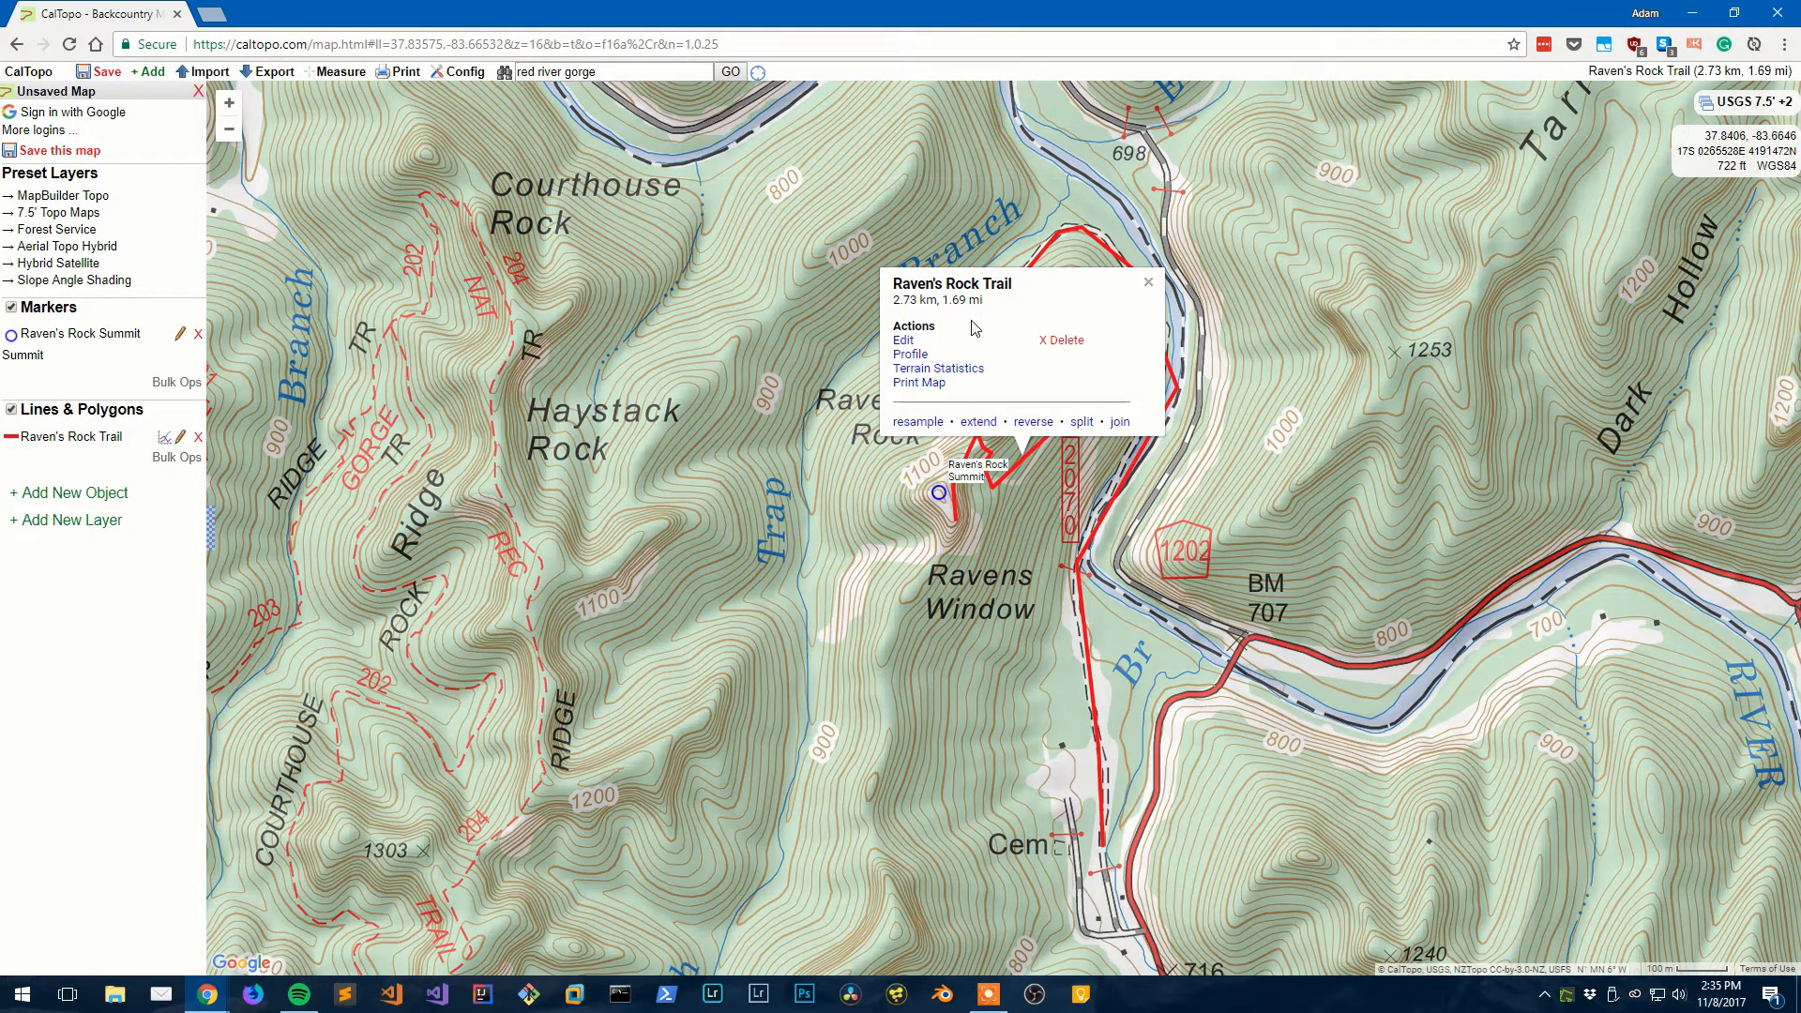
{"action": "left_click", "coordinate": [943, 375]}
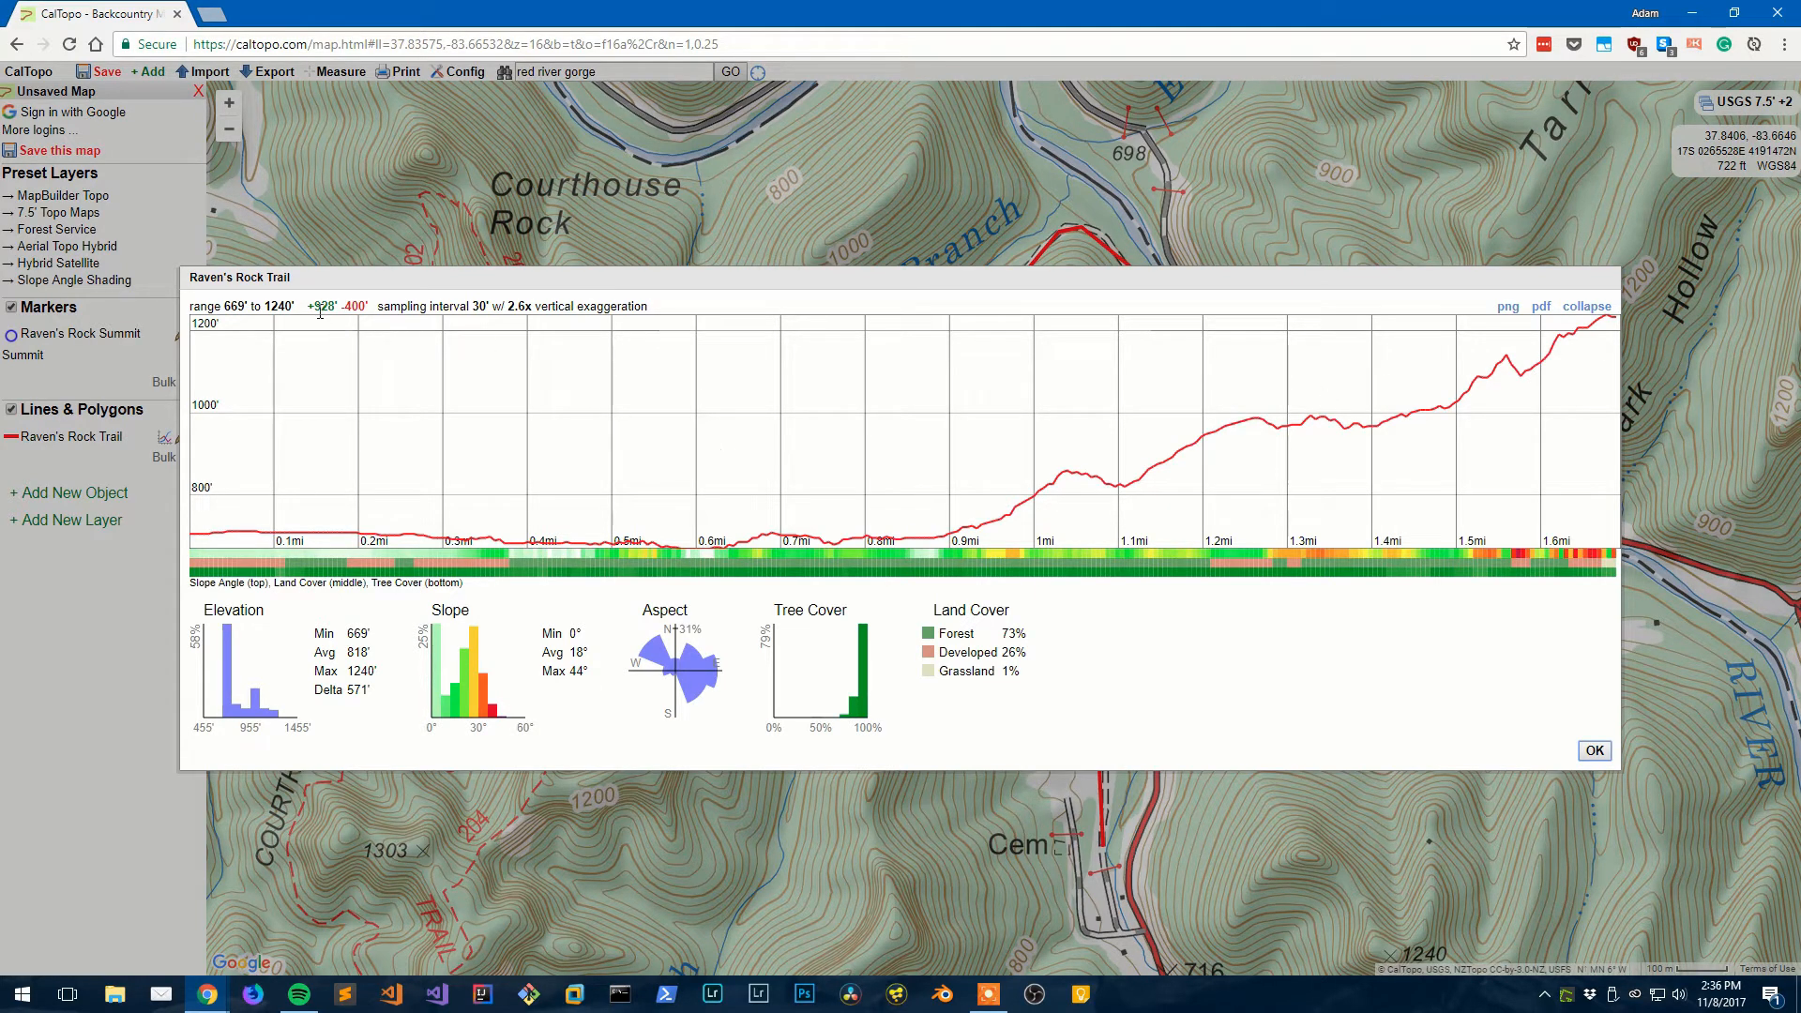
{"action": "left_click_drag", "start_coordinate": [315, 308], "coordinate": [372, 308]}
{"action": "left_click", "coordinate": [1012, 630]}
{"action": "left_click_drag", "start_coordinate": [569, 652], "coordinate": [571, 672]}
{"action": "left_click", "coordinate": [585, 673]}
{"action": "left_click_drag", "start_coordinate": [937, 634], "coordinate": [961, 634]}
{"action": "left_click", "coordinate": [1074, 664]}
{"action": "left_click", "coordinate": [1593, 752]}
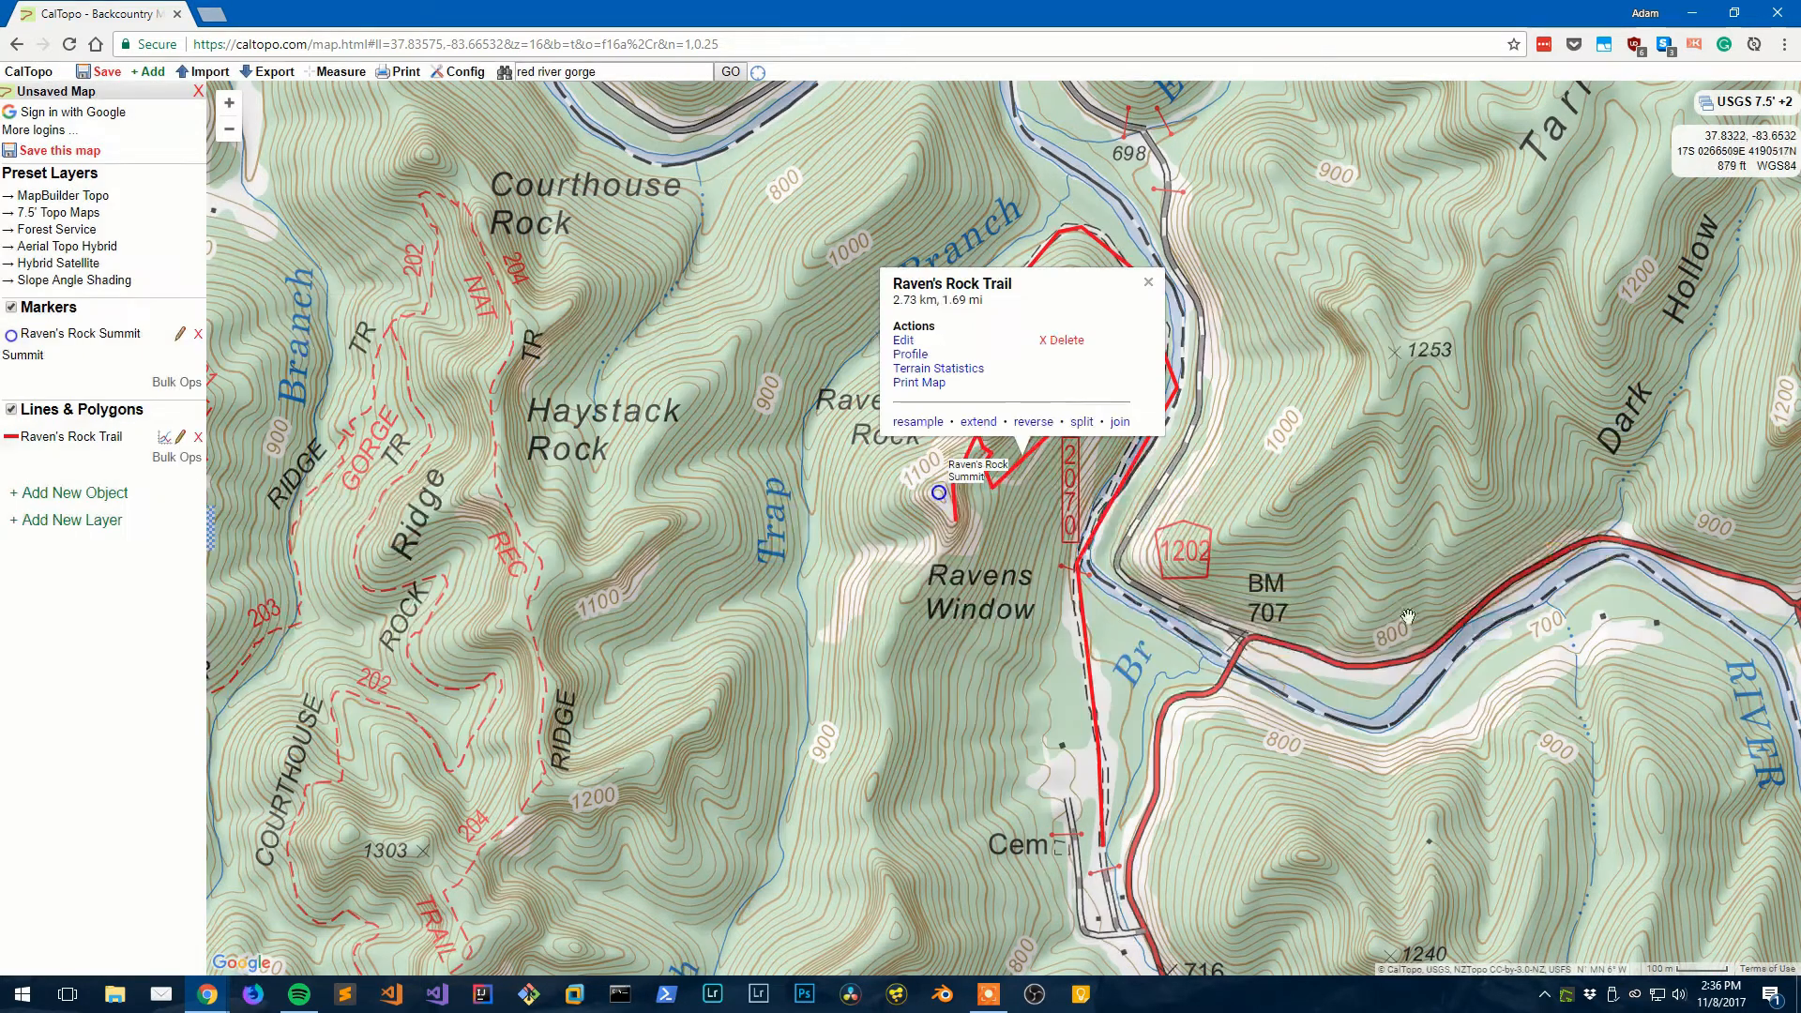
{"action": "left_click", "coordinate": [917, 364]}
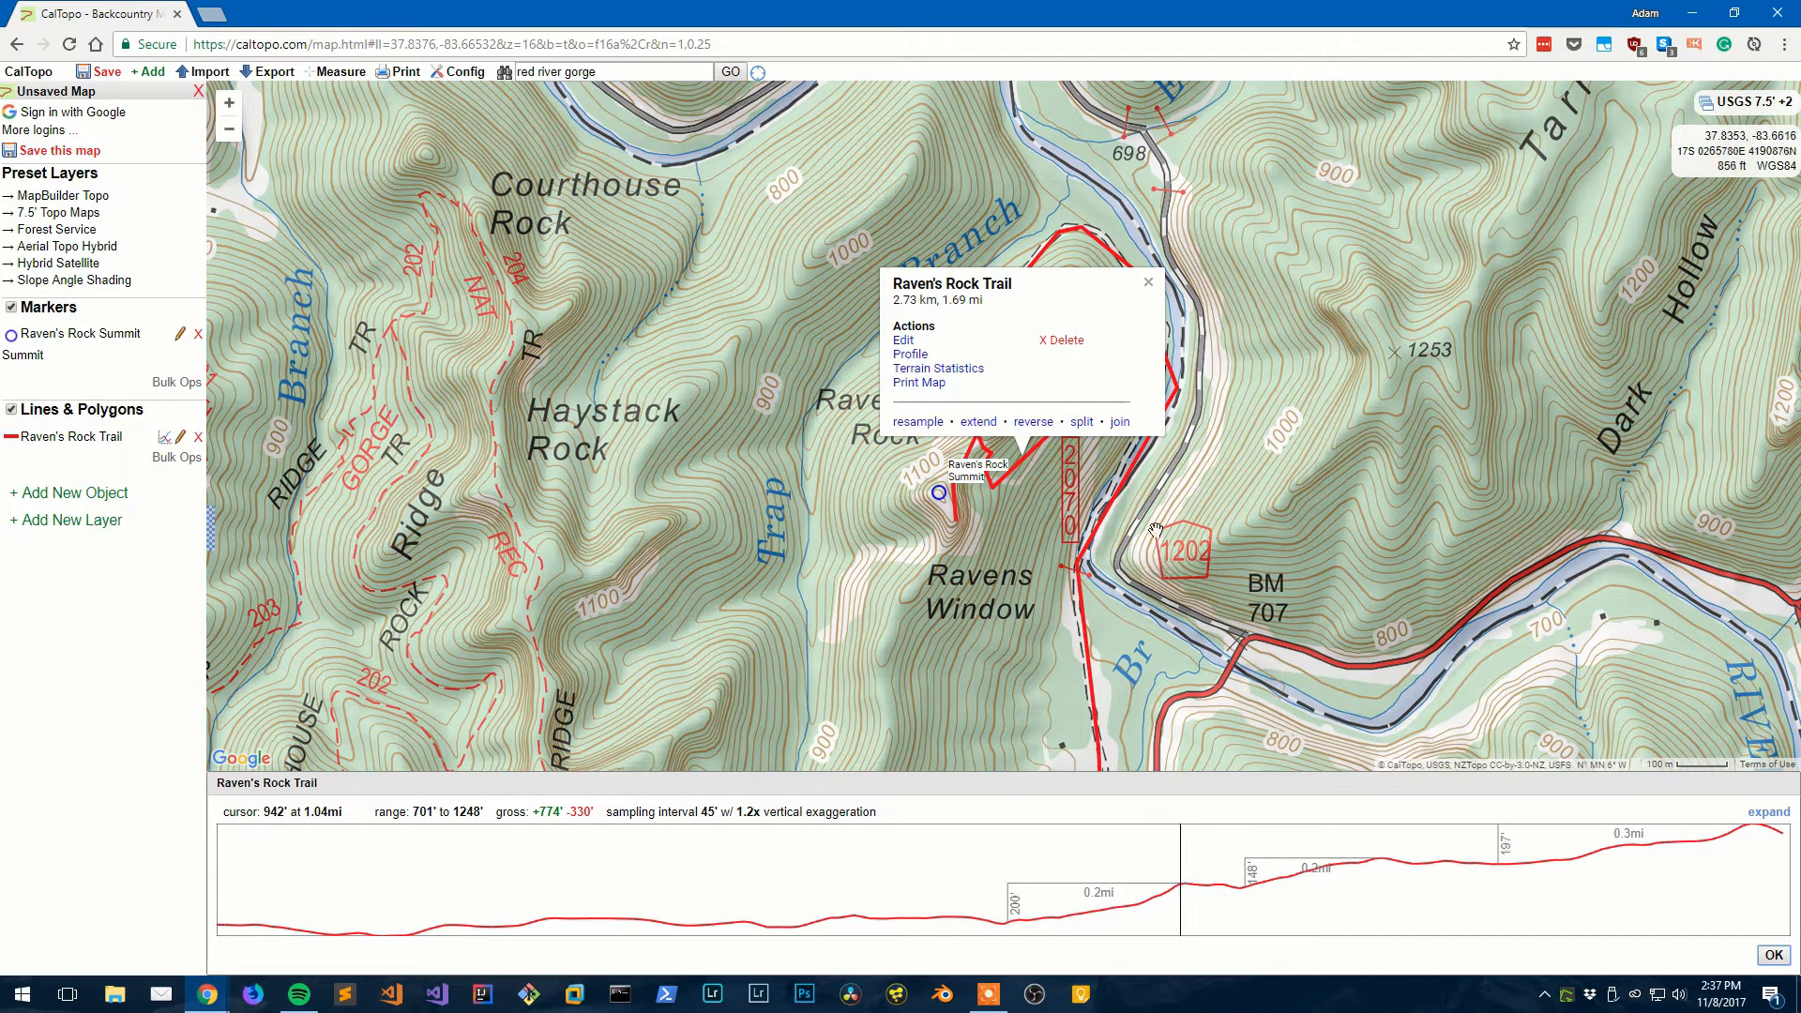
- Close the trail info box, check the profile's +774' gross gain, then close the profile panel
{"action": "left_click", "coordinate": [1147, 284]}
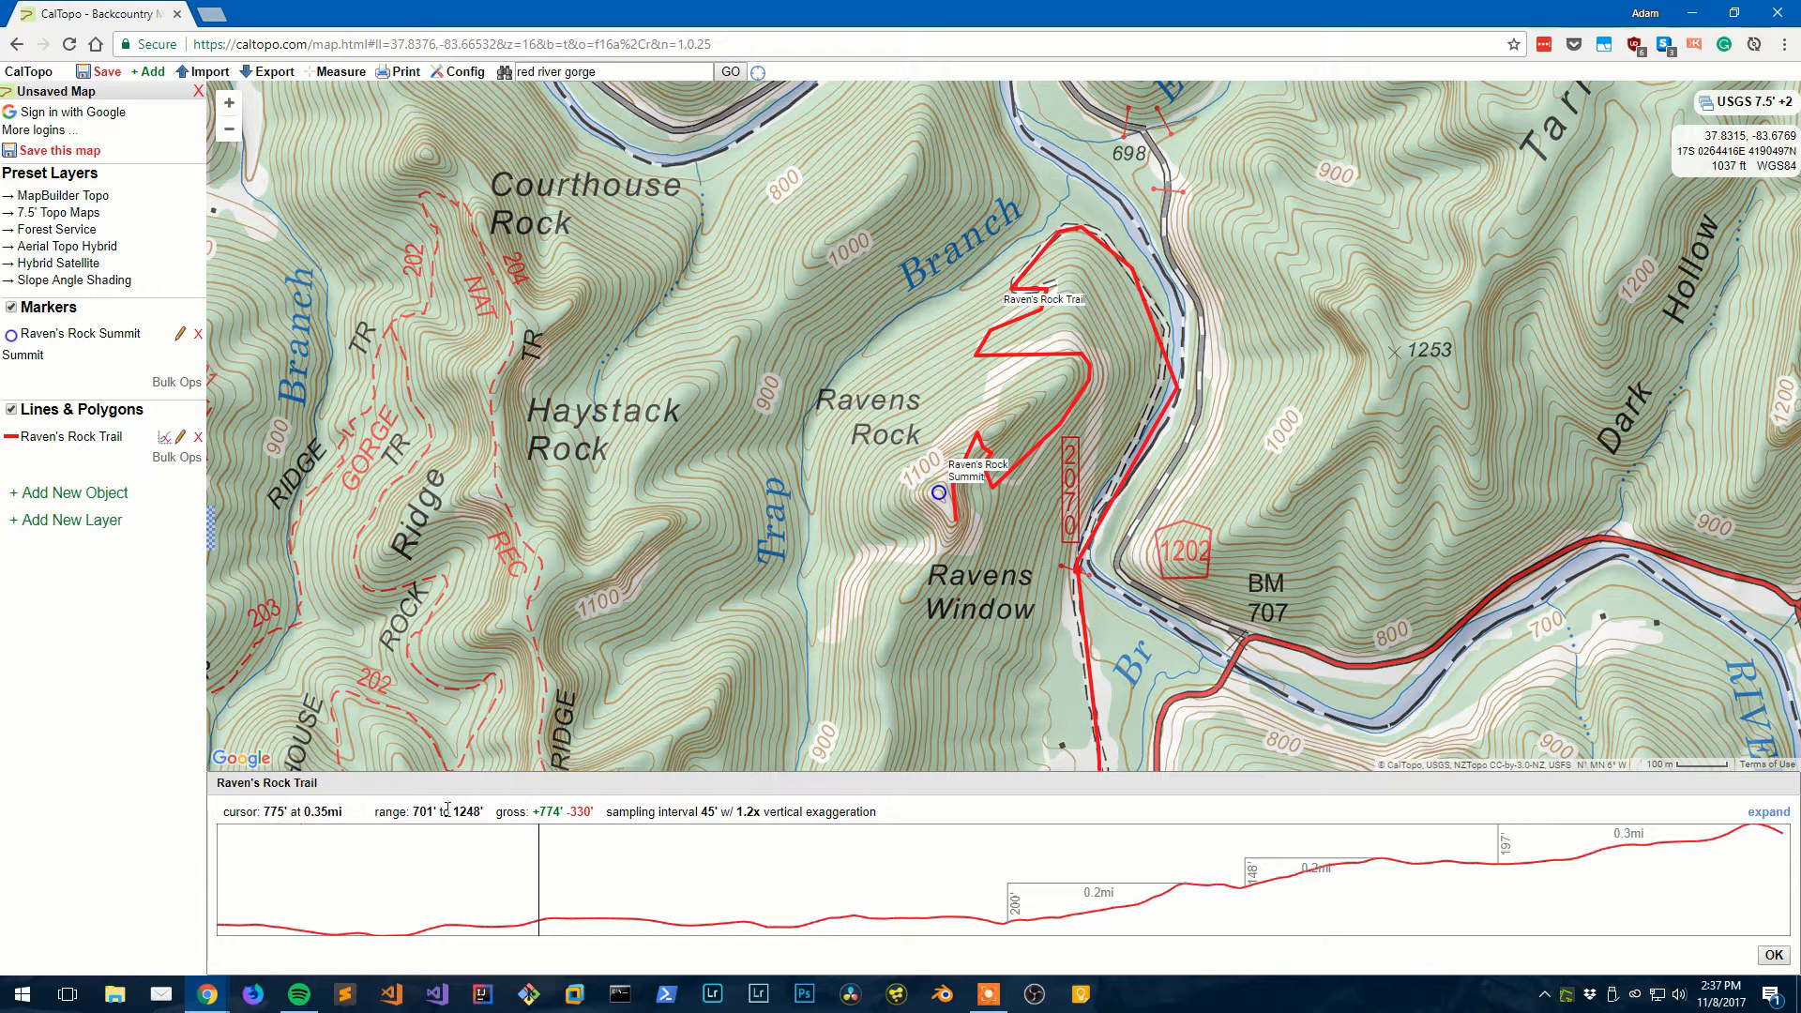
{"action": "left_click_drag", "start_coordinate": [533, 808], "coordinate": [561, 809]}
{"action": "left_click", "coordinate": [563, 808]}
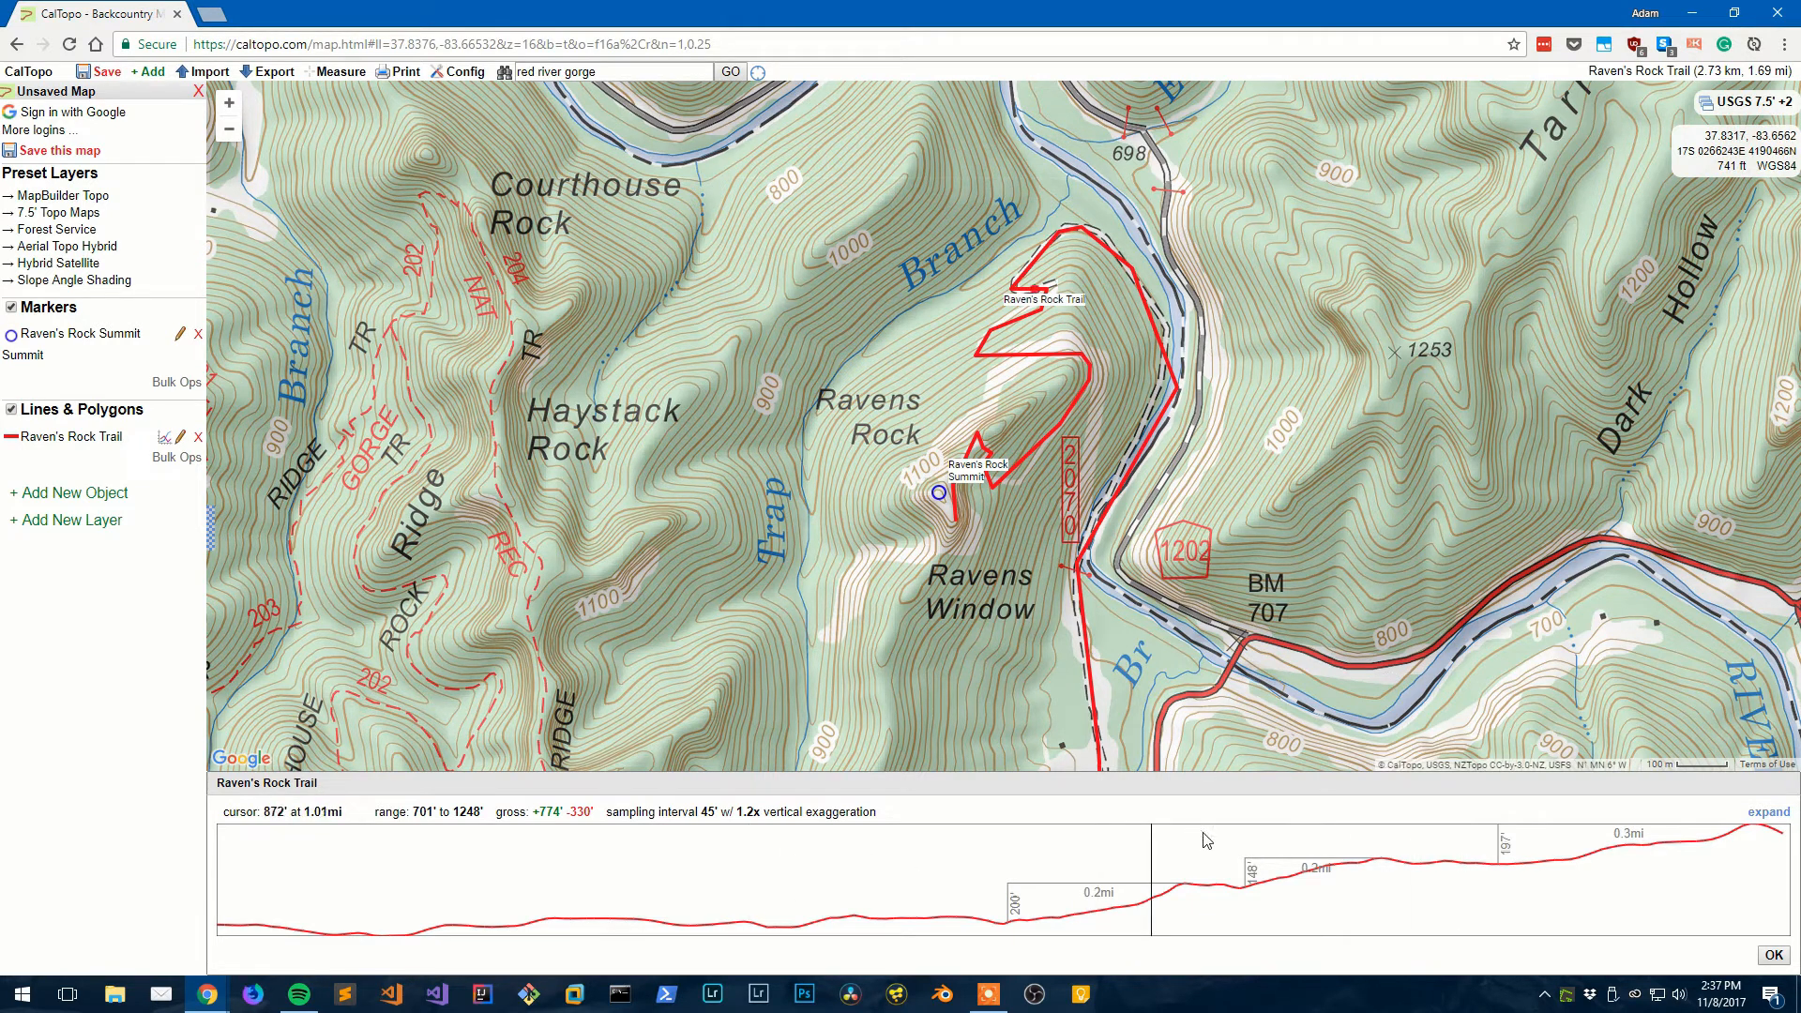
{"action": "left_click", "coordinate": [1772, 955]}
- Start a range ring with a distance of 1 mile
{"action": "left_click_drag", "start_coordinate": [926, 459], "coordinate": [914, 435]}
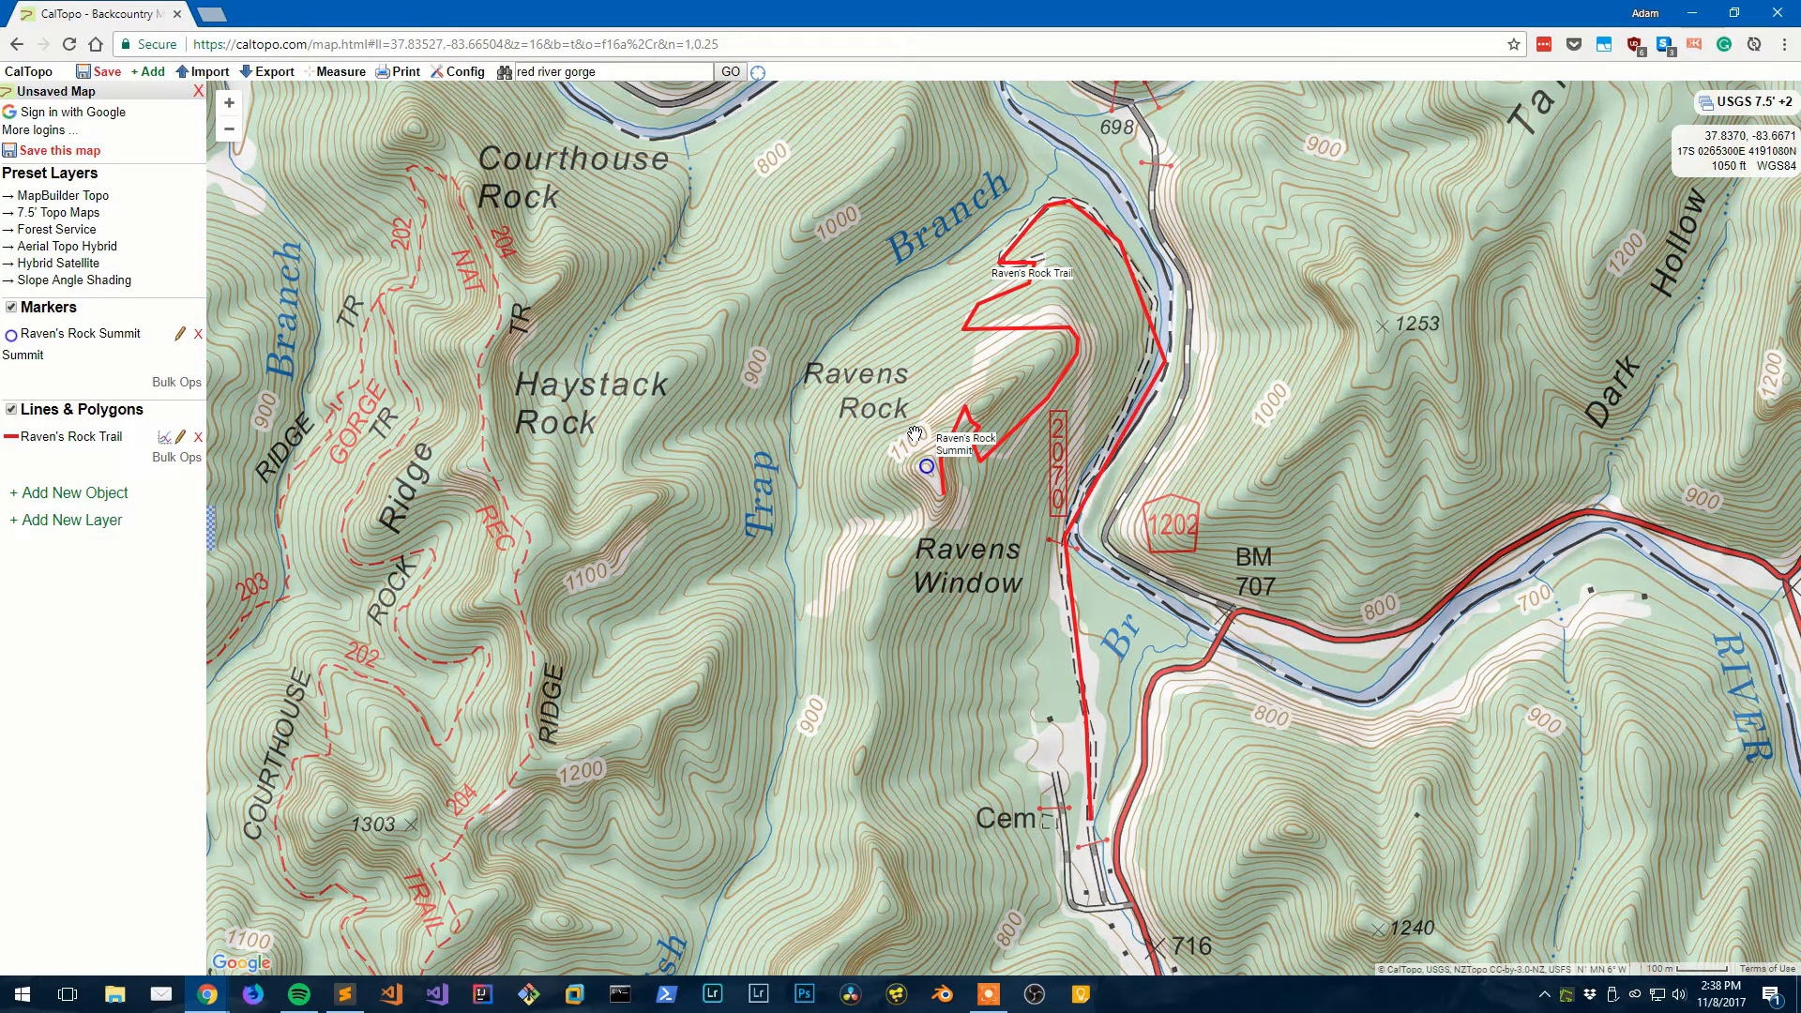
{"action": "left_click_drag", "start_coordinate": [856, 327], "coordinate": [796, 378]}
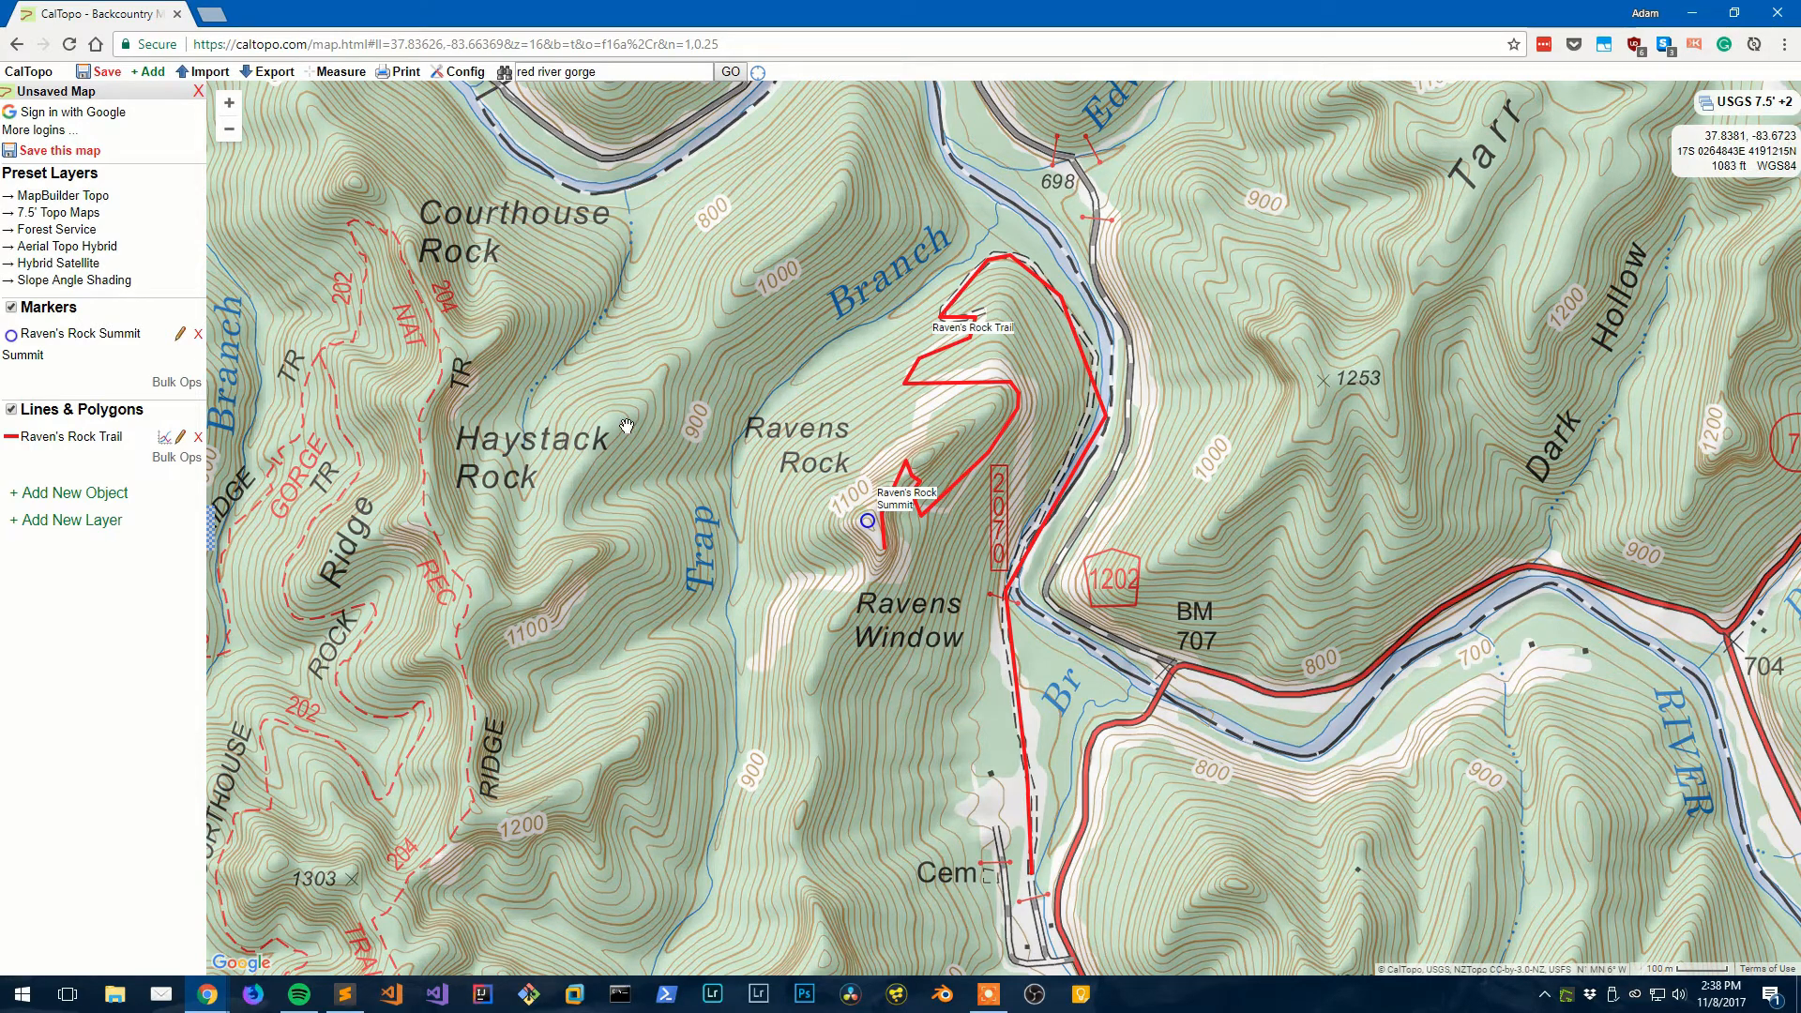
{"action": "left_click", "coordinate": [88, 496]}
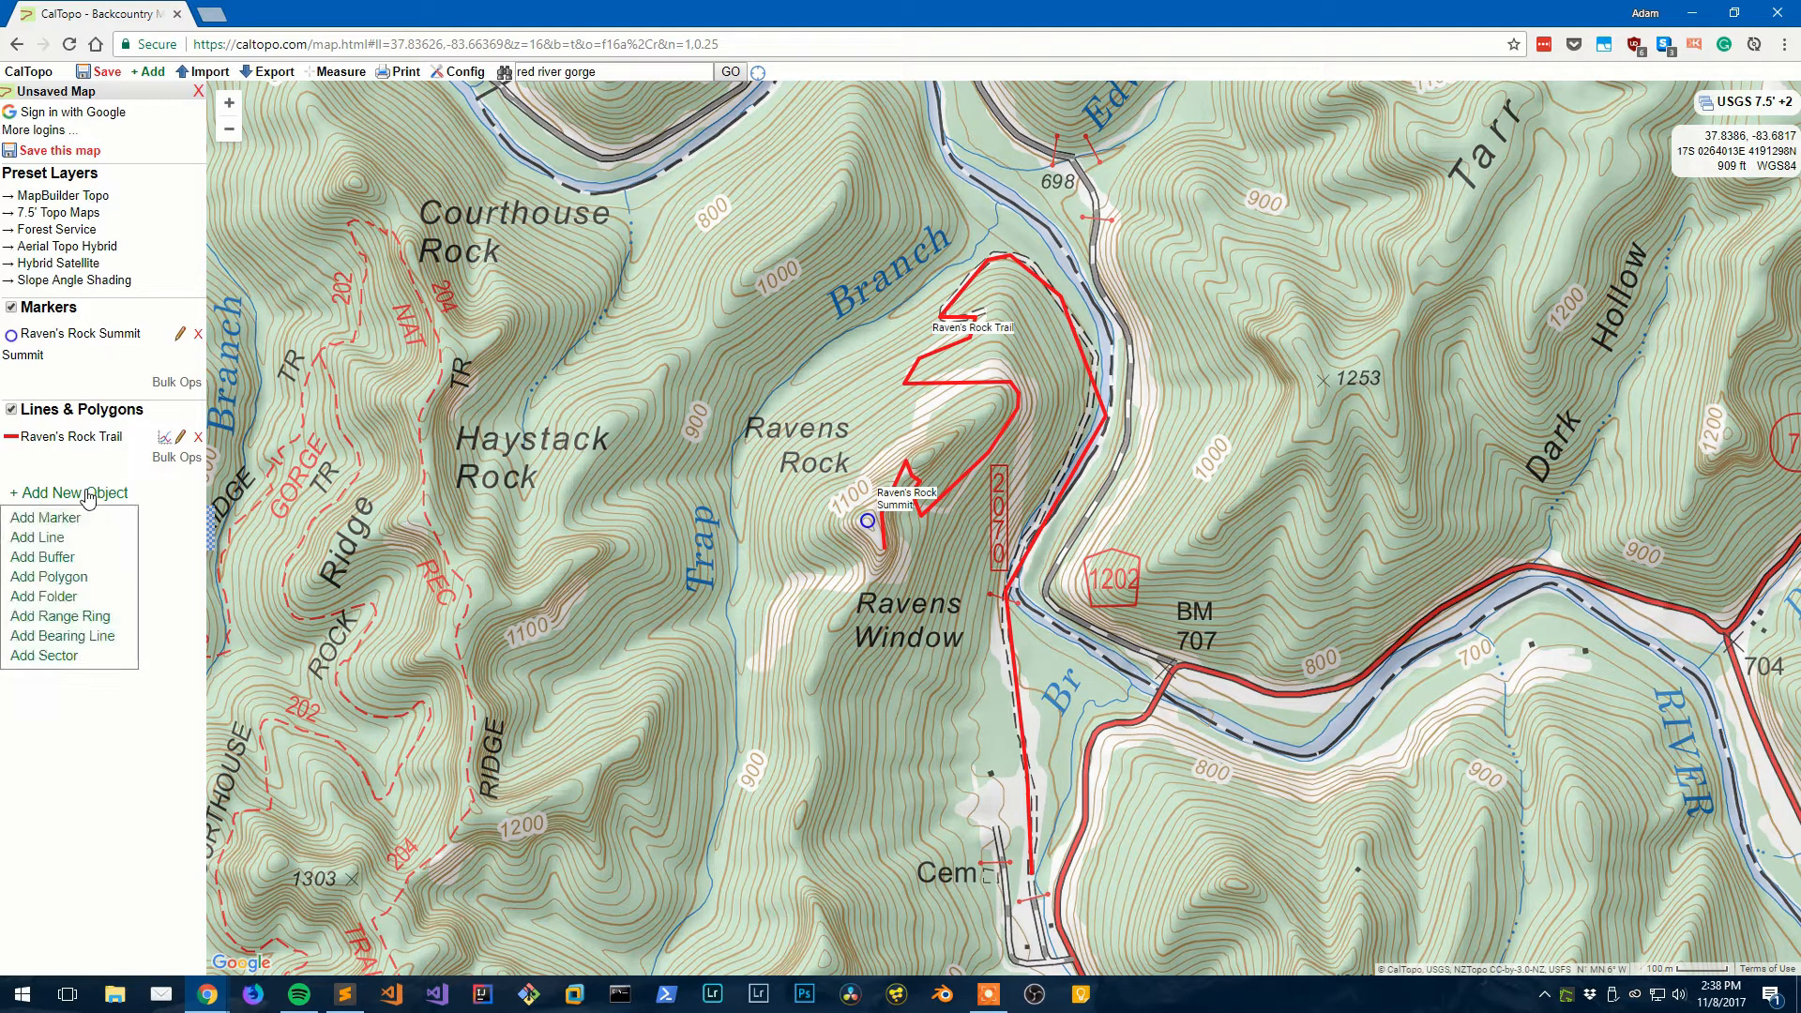
{"action": "left_click", "coordinate": [91, 621]}
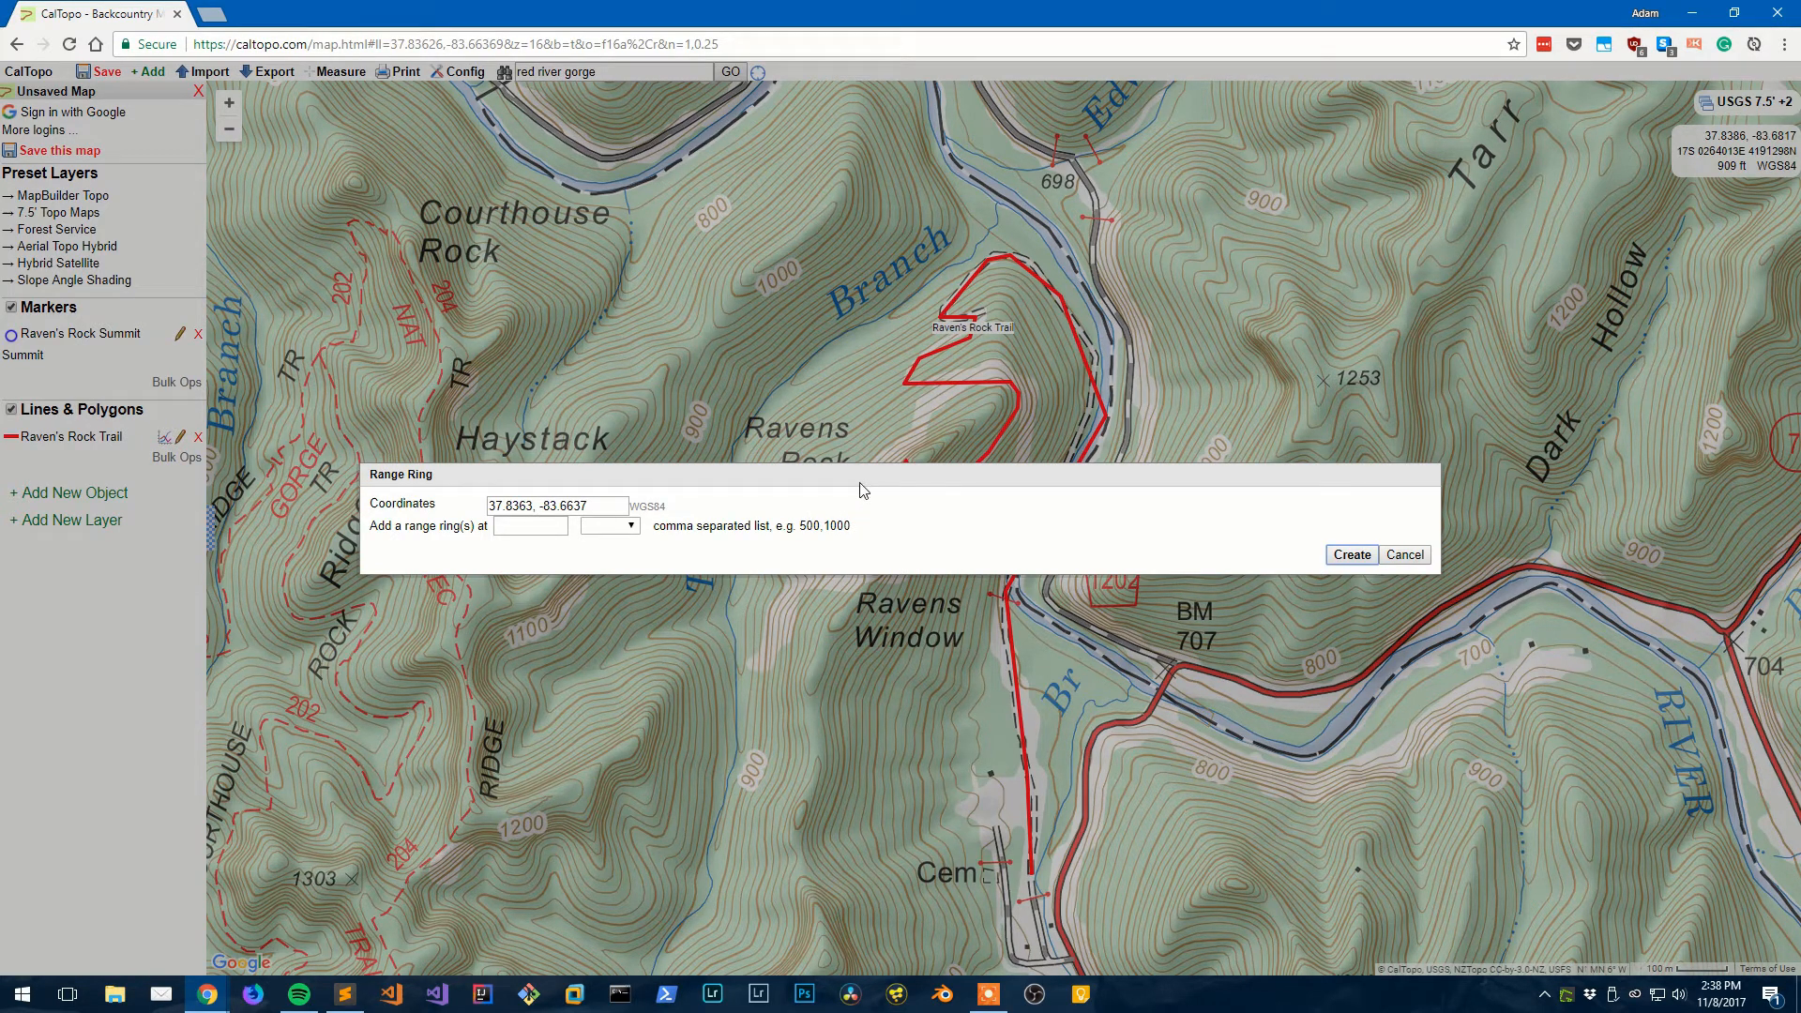
{"action": "left_click", "coordinate": [534, 527]}
{"action": "type", "text": "1"}
{"action": "left_click", "coordinate": [610, 527]}
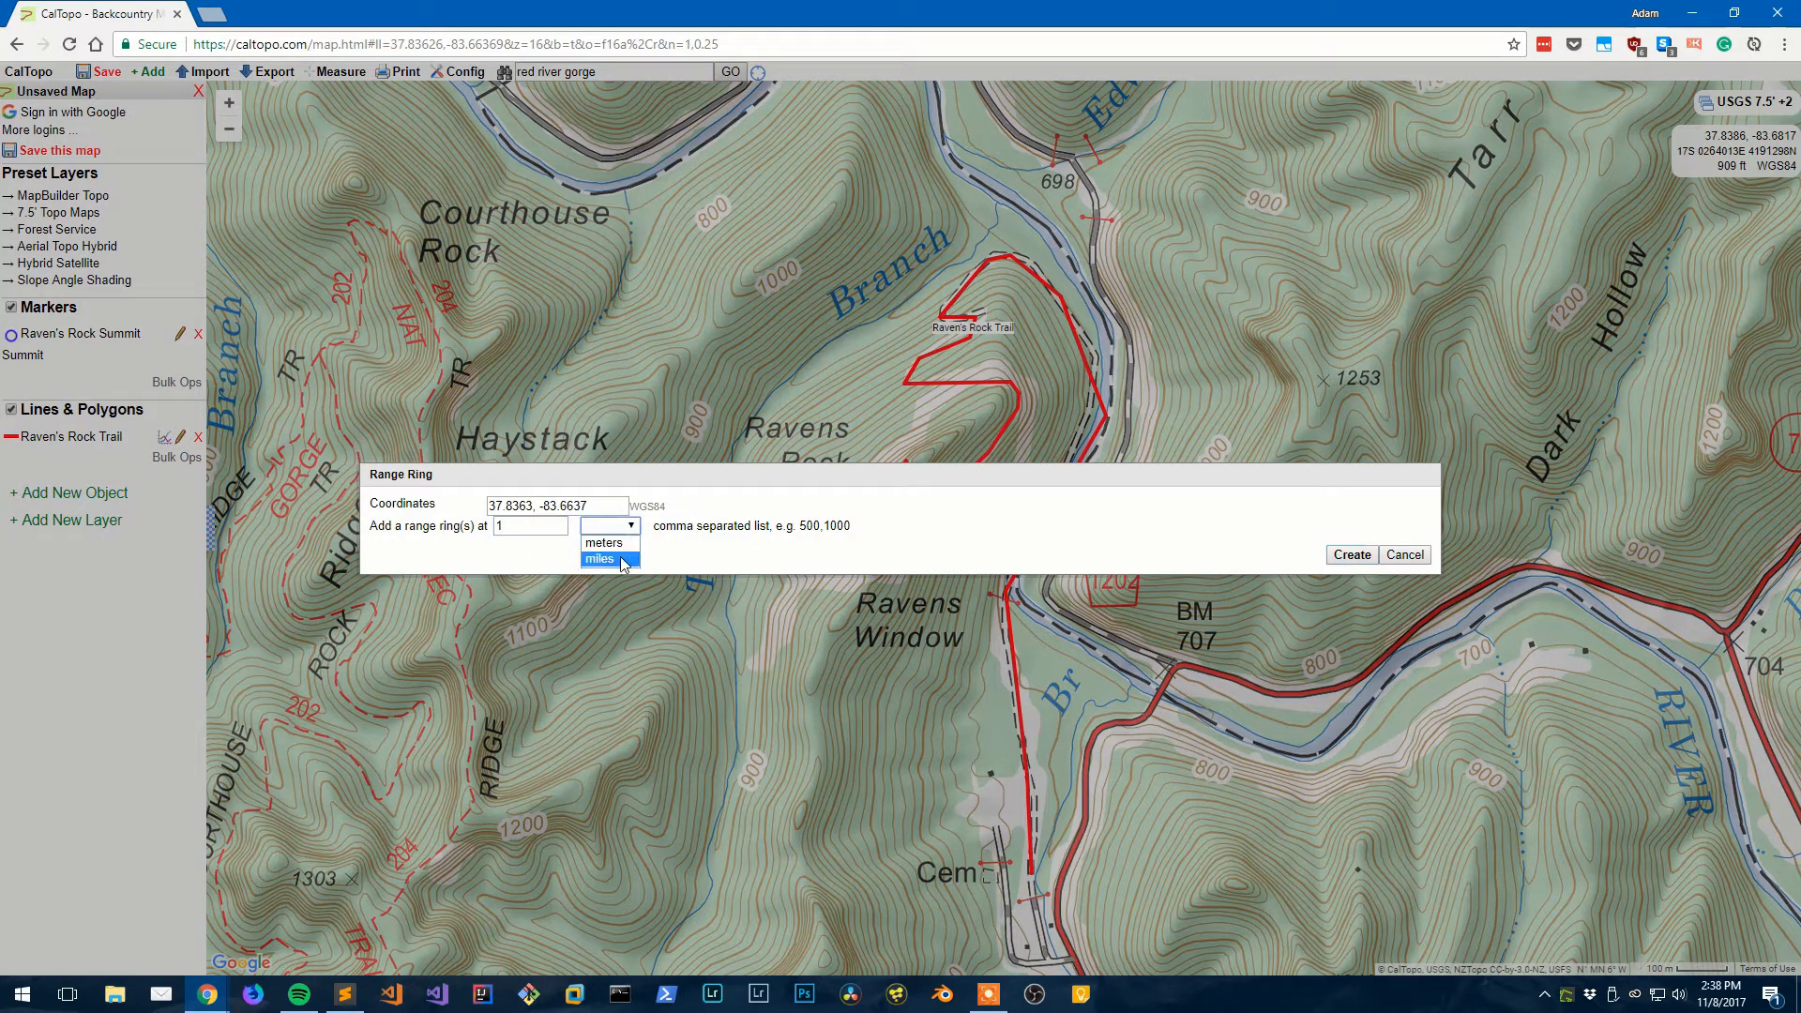
{"action": "left_click", "coordinate": [605, 556]}
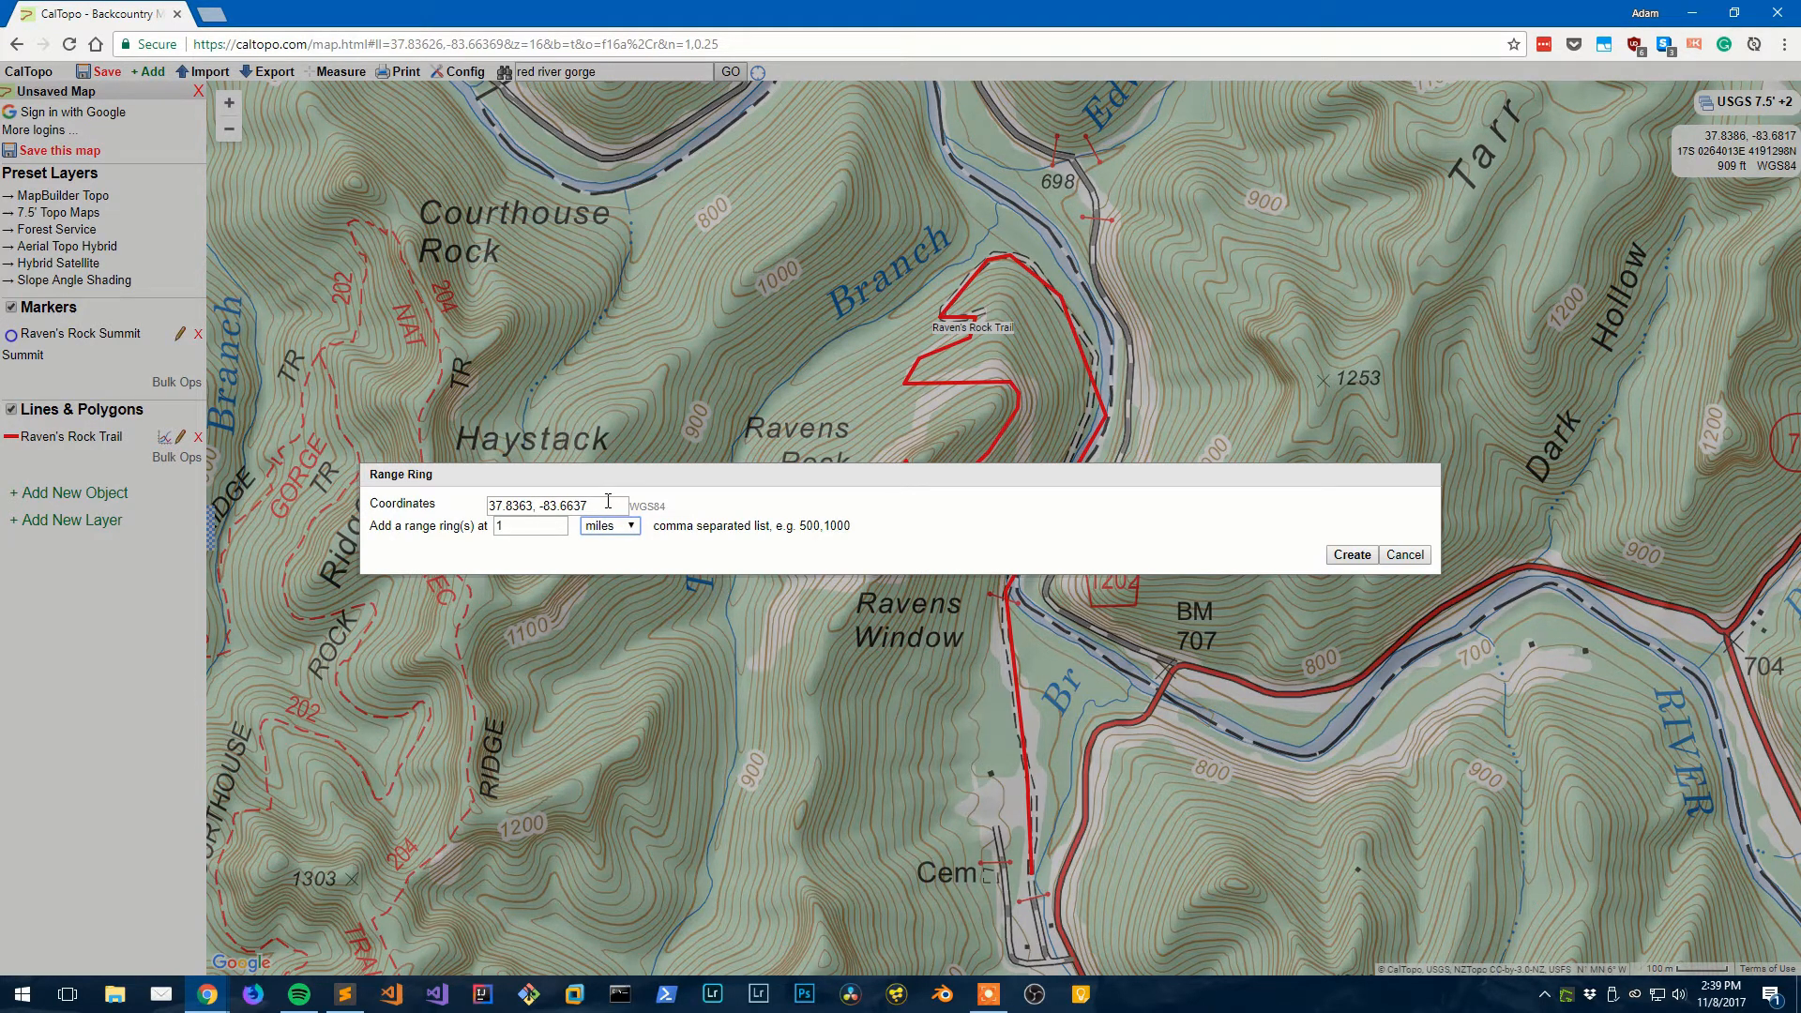
- Correct the ring centre to 37.8364, -83.6668 and create the ring
{"action": "left_click", "coordinate": [532, 505]}
{"action": "key", "text": "BackSpace"}
{"action": "type", "text": "4"}
{"action": "key", "text": "BackSpace"}
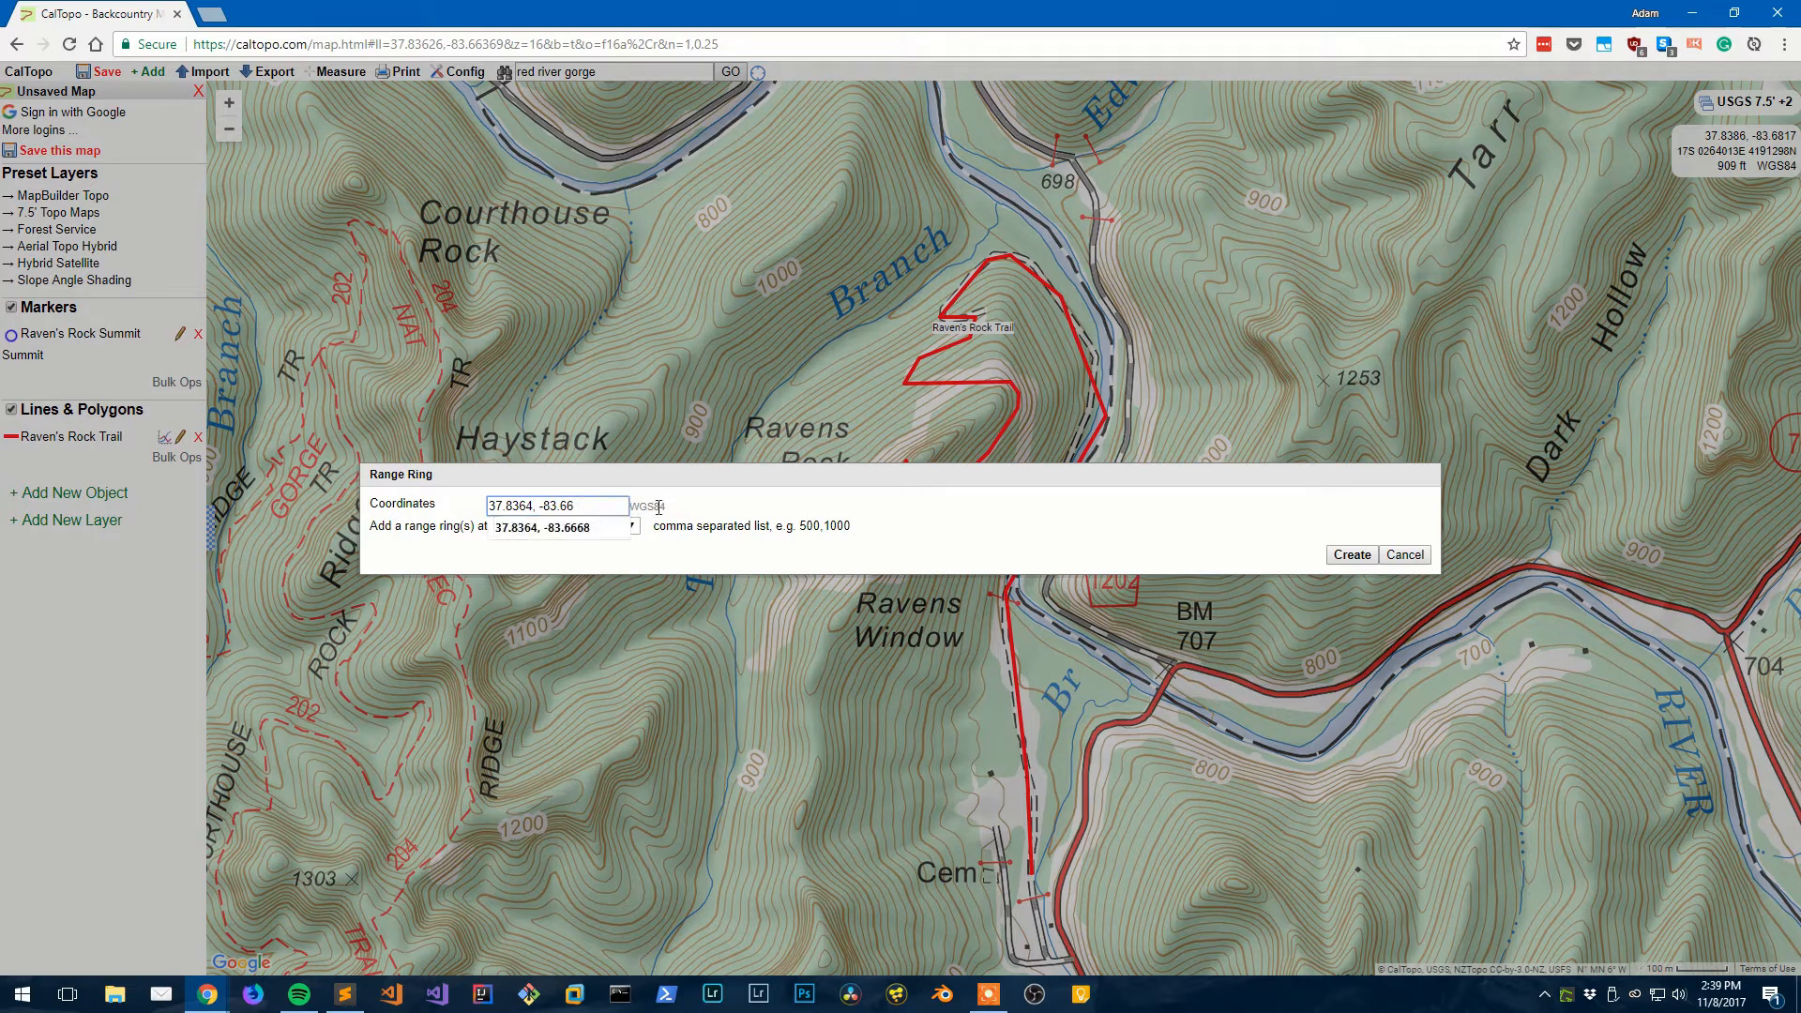
{"action": "type", "text": "68"}
{"action": "left_click", "coordinate": [1011, 529]}
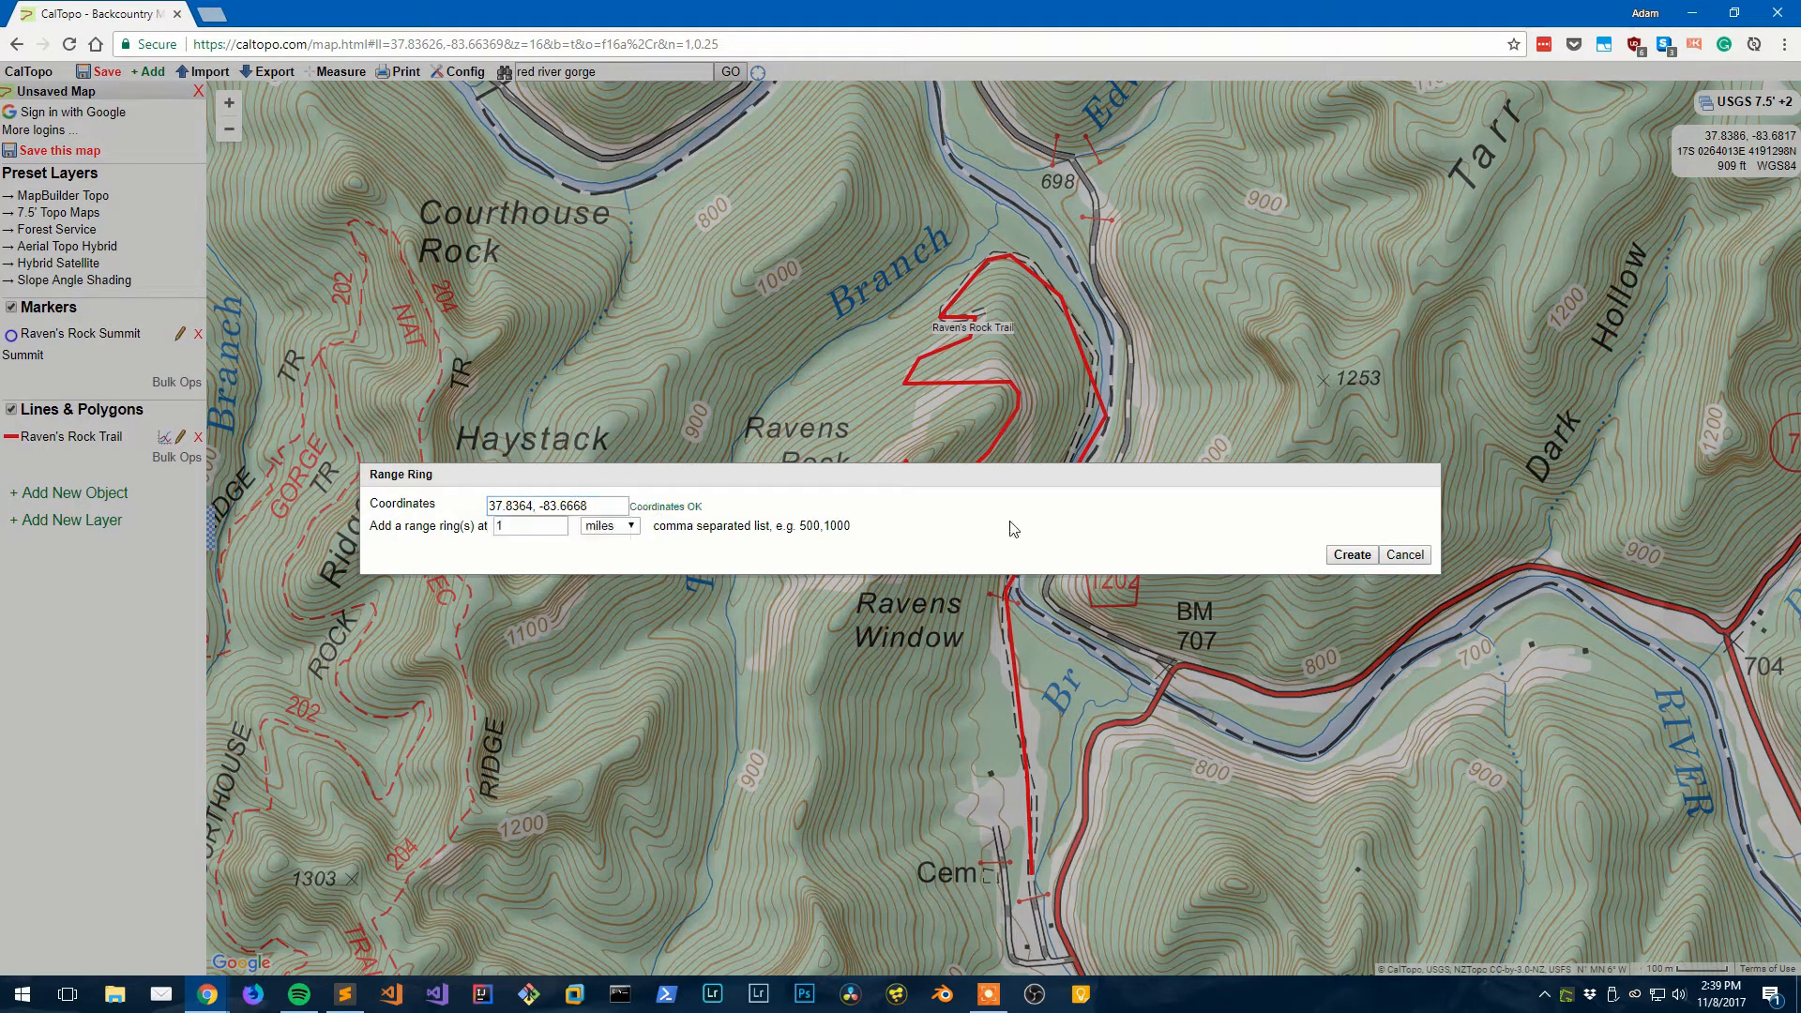
{"action": "left_click", "coordinate": [1369, 557]}
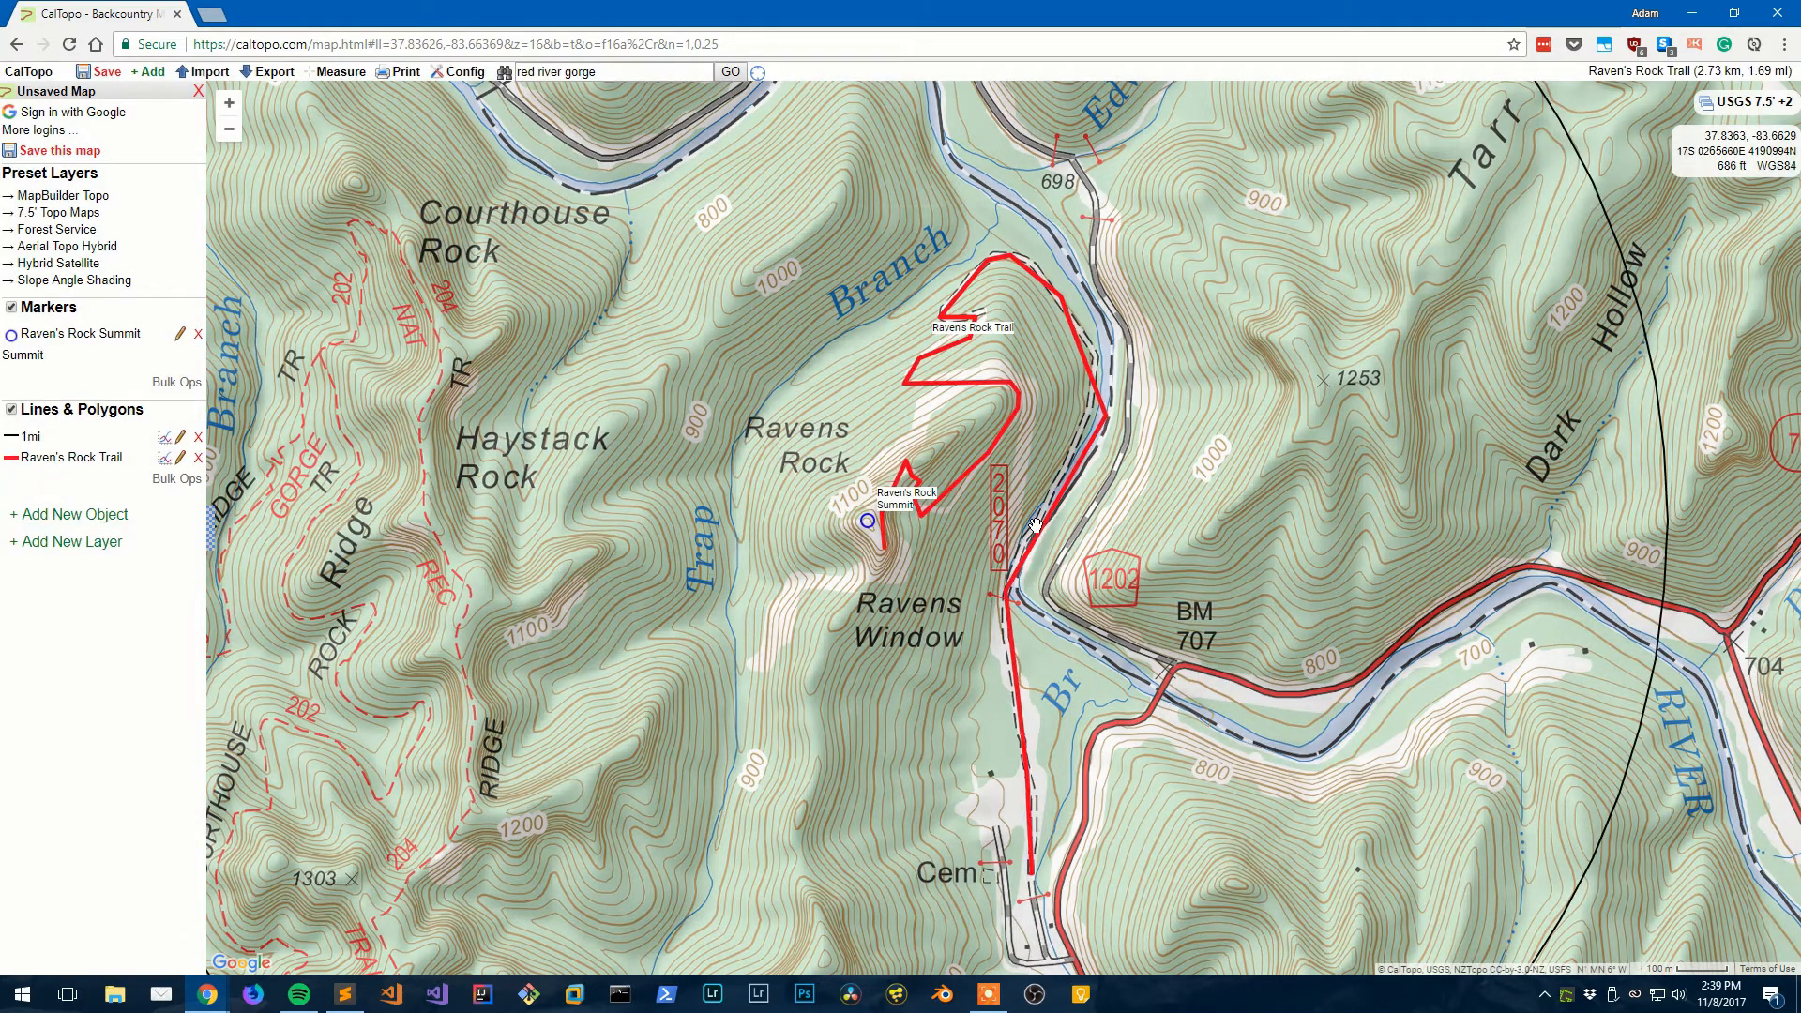
- Zoom out and back in so the full 1 mi ring around Raven's Rock is visible
{"action": "scroll", "coordinate": [1098, 530], "scroll_direction": "down", "scroll_amount": 1}
{"action": "scroll", "coordinate": [1035, 525], "scroll_direction": "up", "scroll_amount": 1}
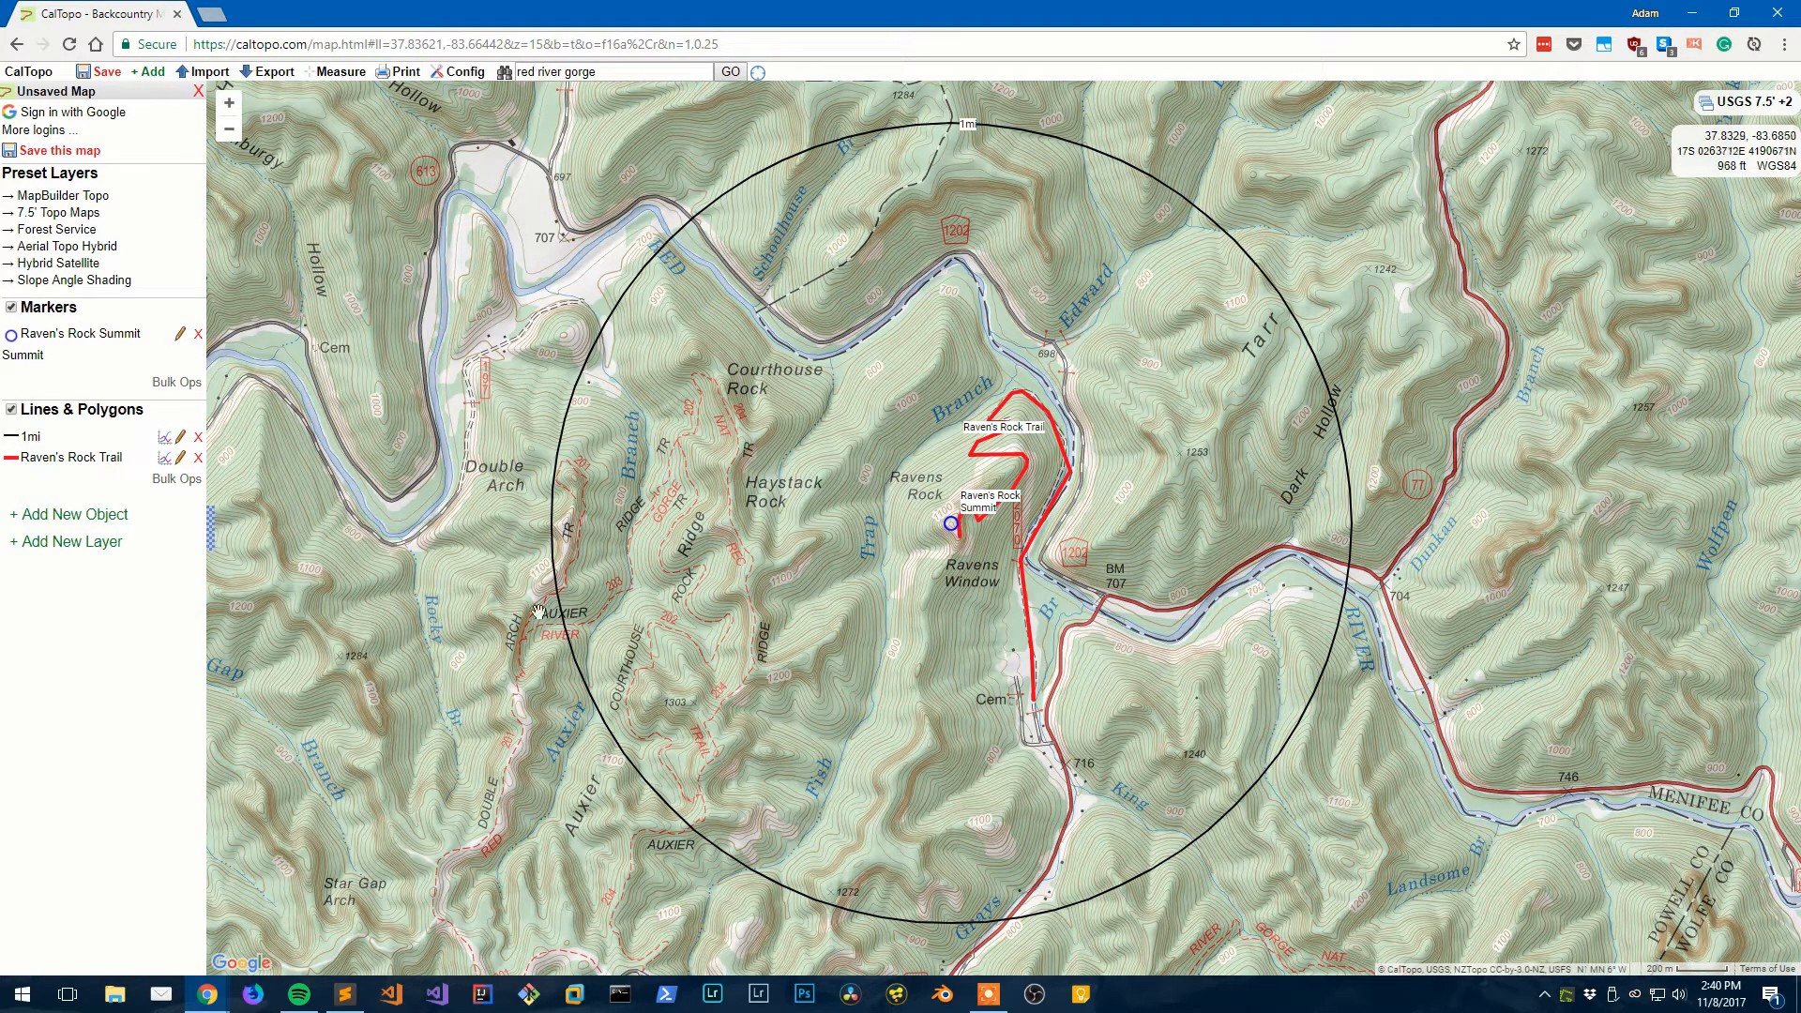
- Create and save a new folder named 'Example'
{"action": "left_click", "coordinate": [132, 516]}
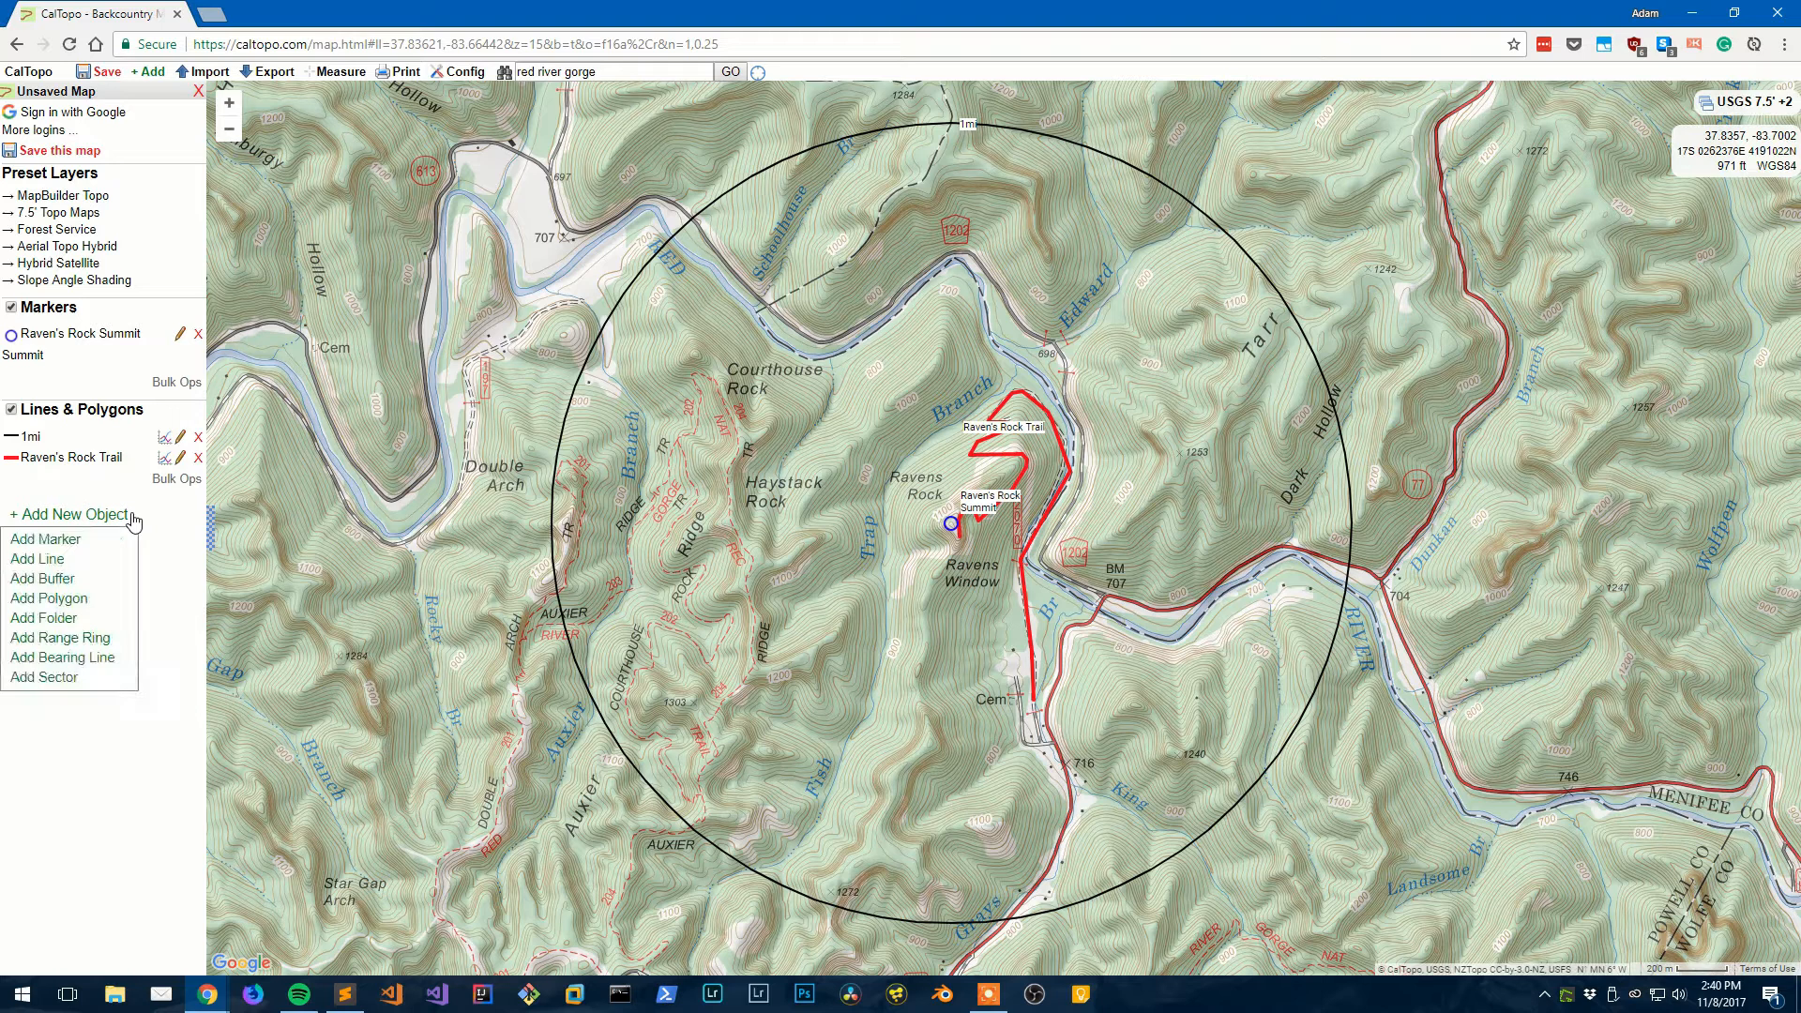
{"action": "left_click", "coordinate": [77, 619]}
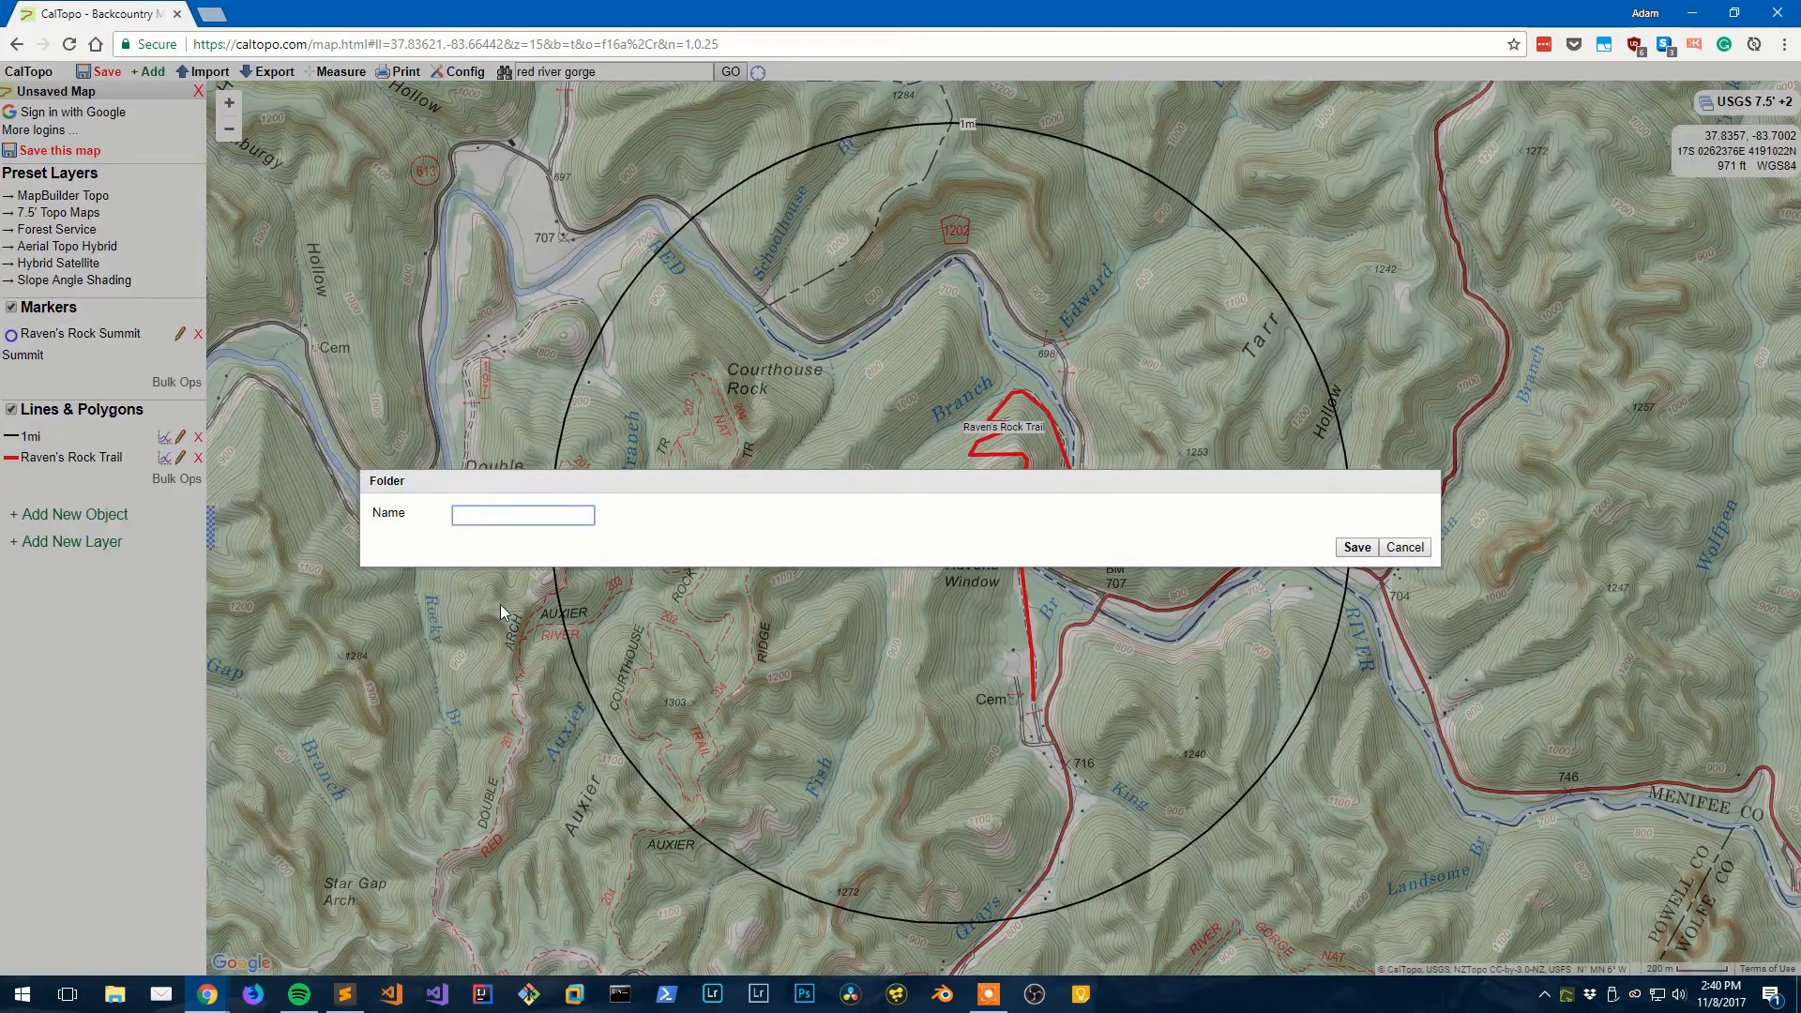
{"action": "type", "text": "Examp"}
{"action": "left_click", "coordinate": [544, 540]}
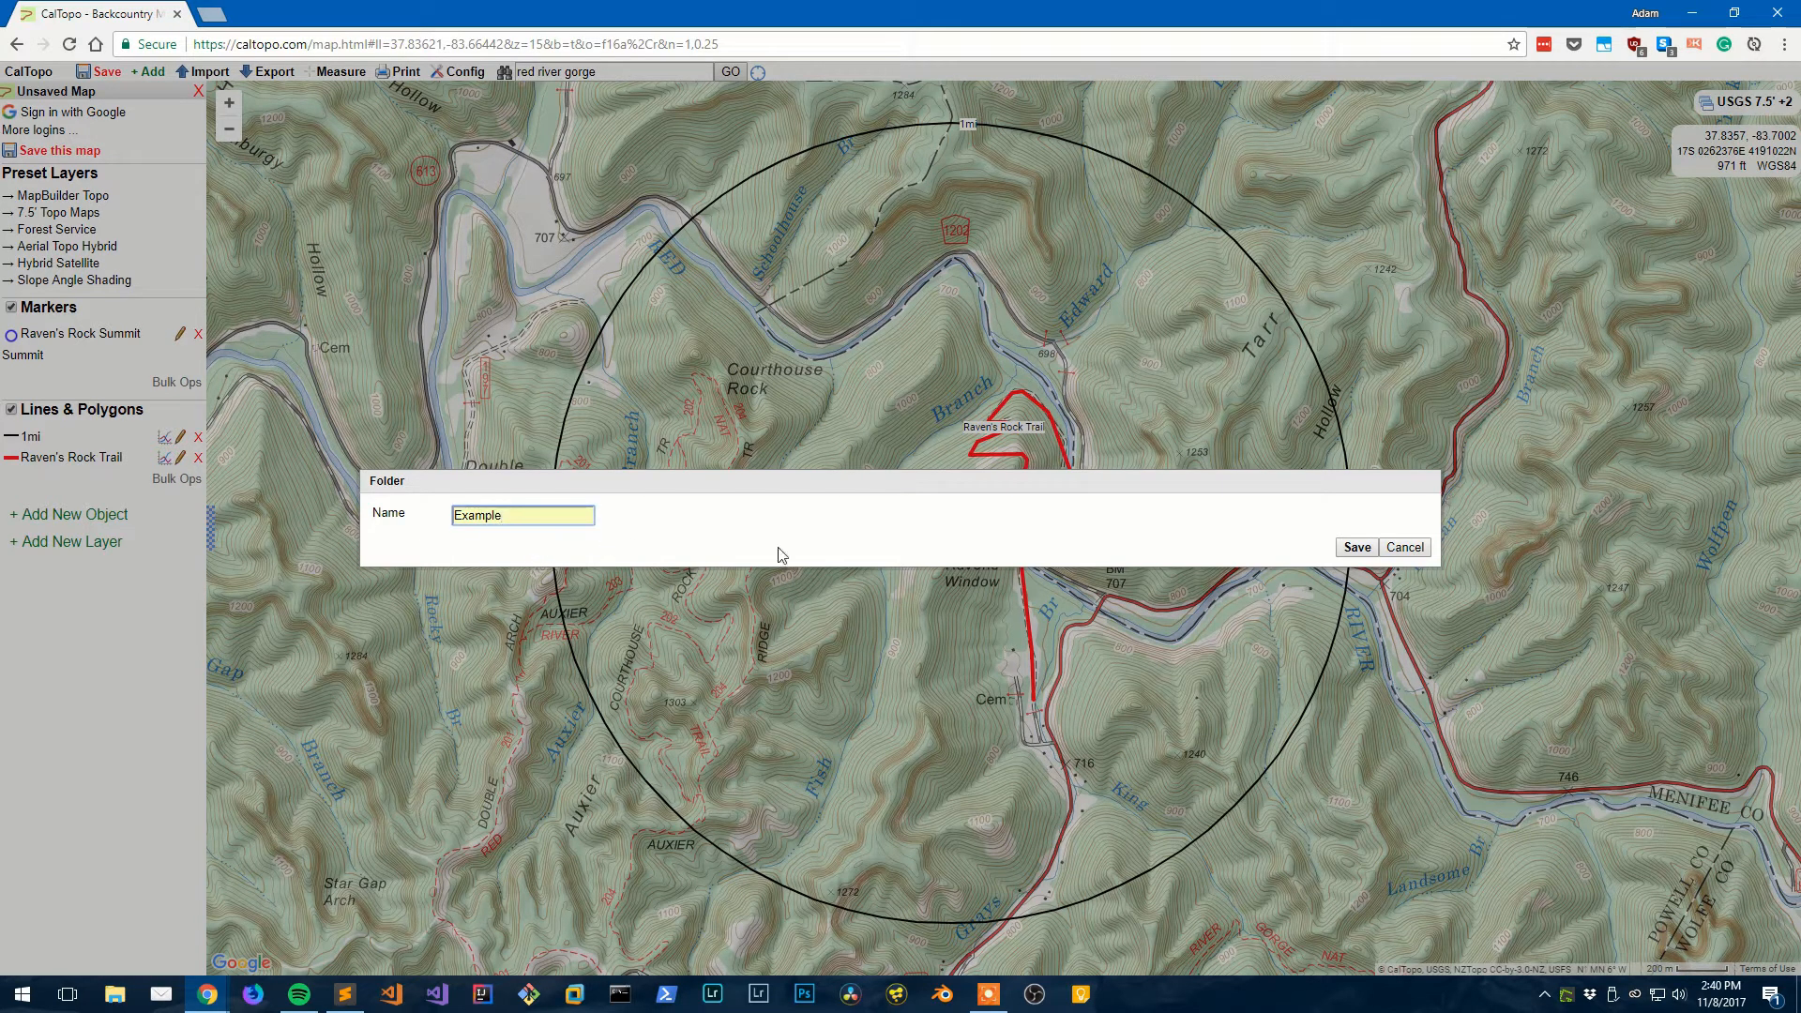
{"action": "left_click", "coordinate": [1355, 548]}
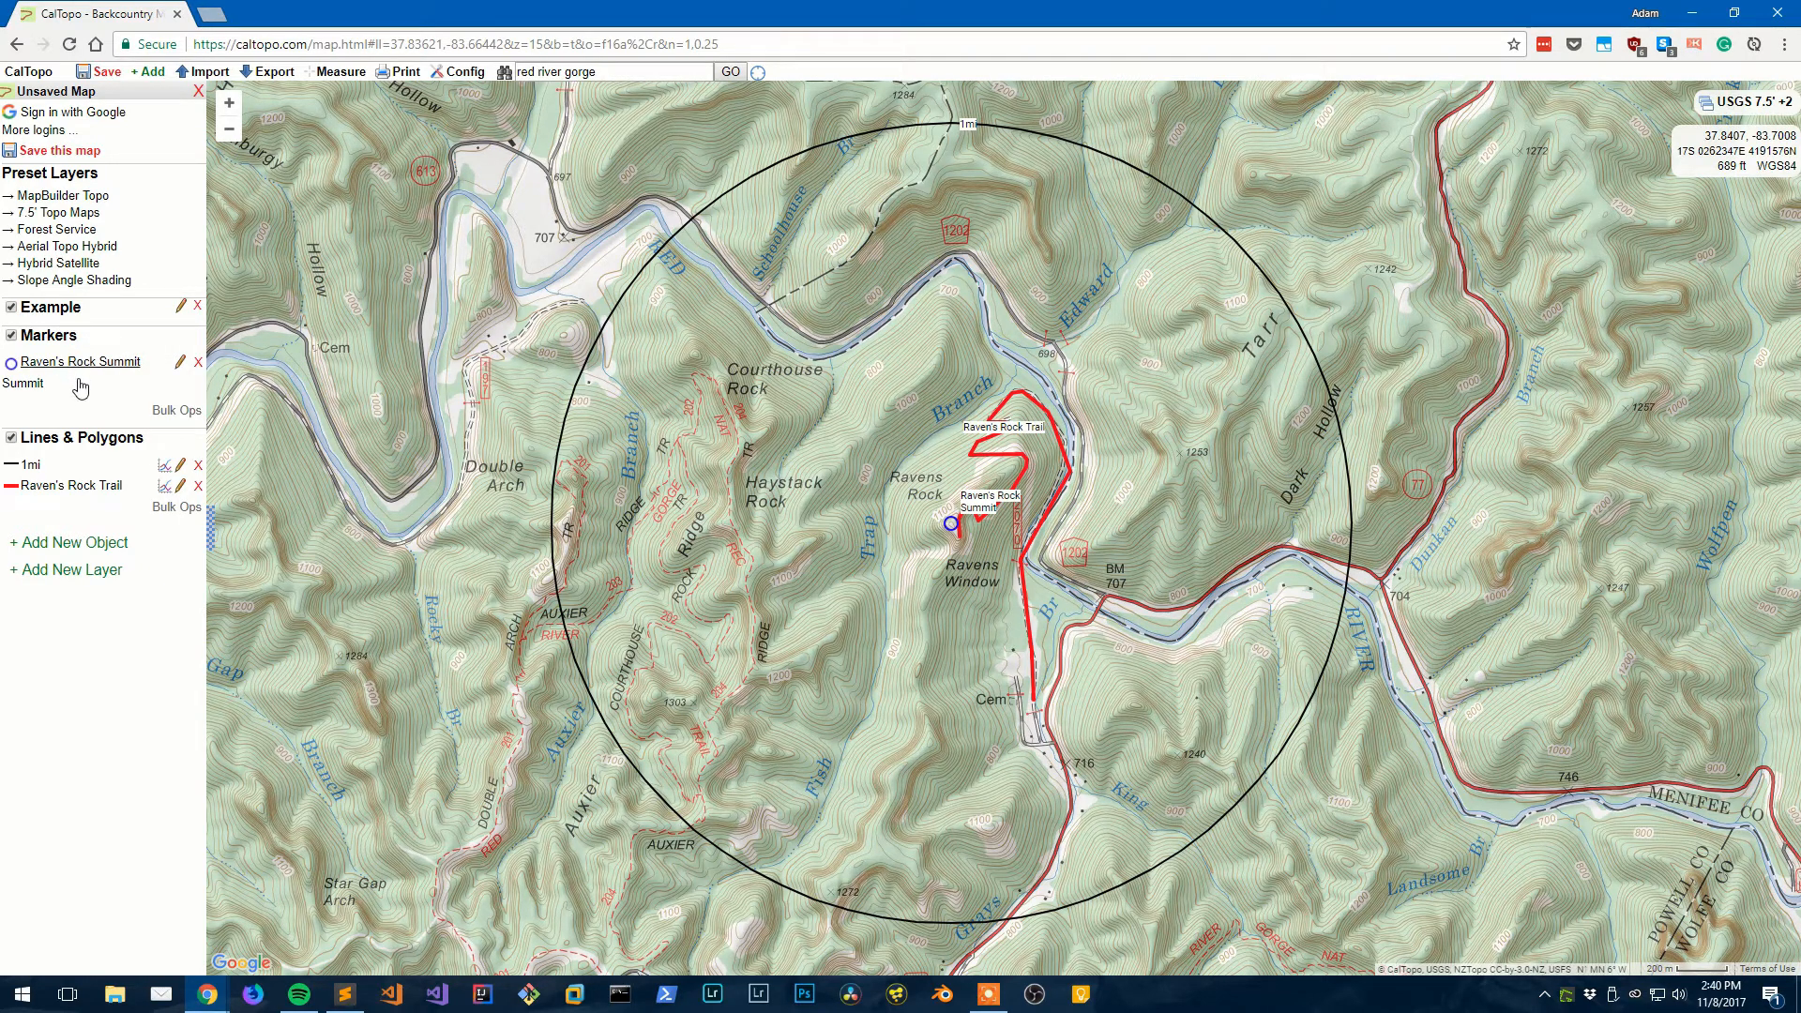
- Change the Raven's Rock Summit marker's folder from Markers to Example
{"action": "left_click", "coordinate": [181, 365]}
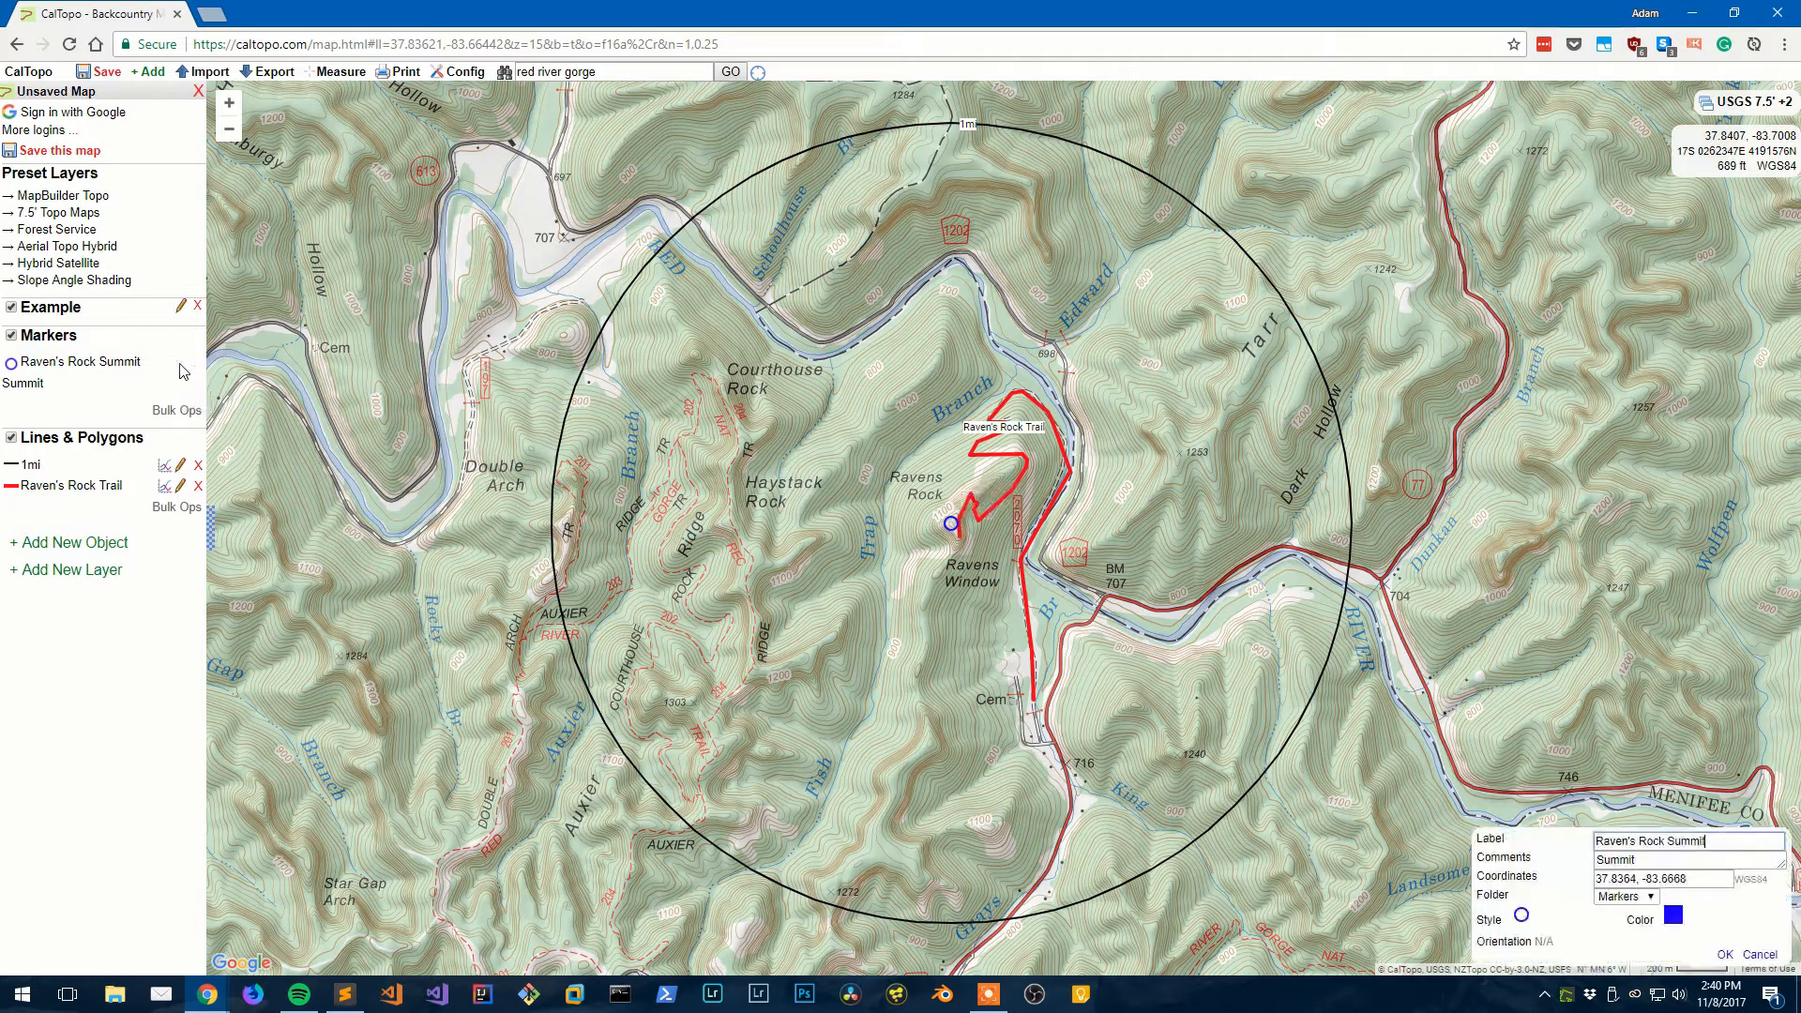
{"action": "left_click", "coordinate": [1614, 898]}
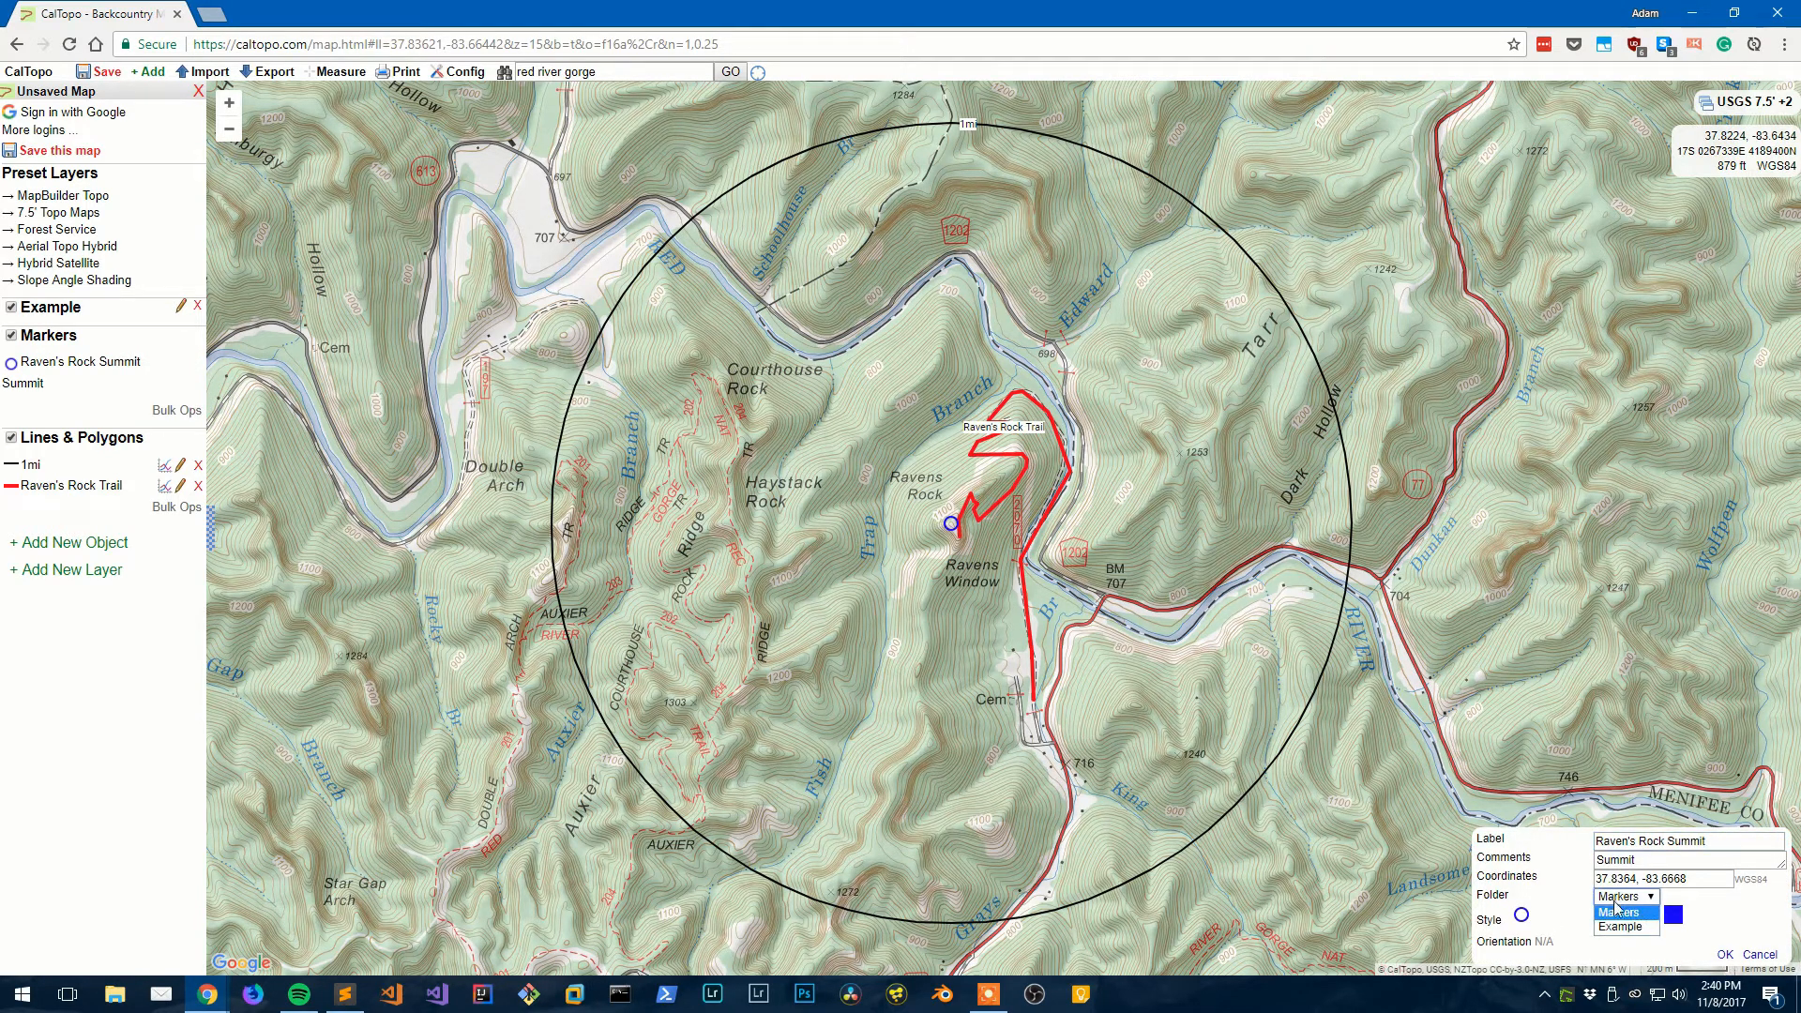
{"action": "left_click", "coordinate": [1620, 926]}
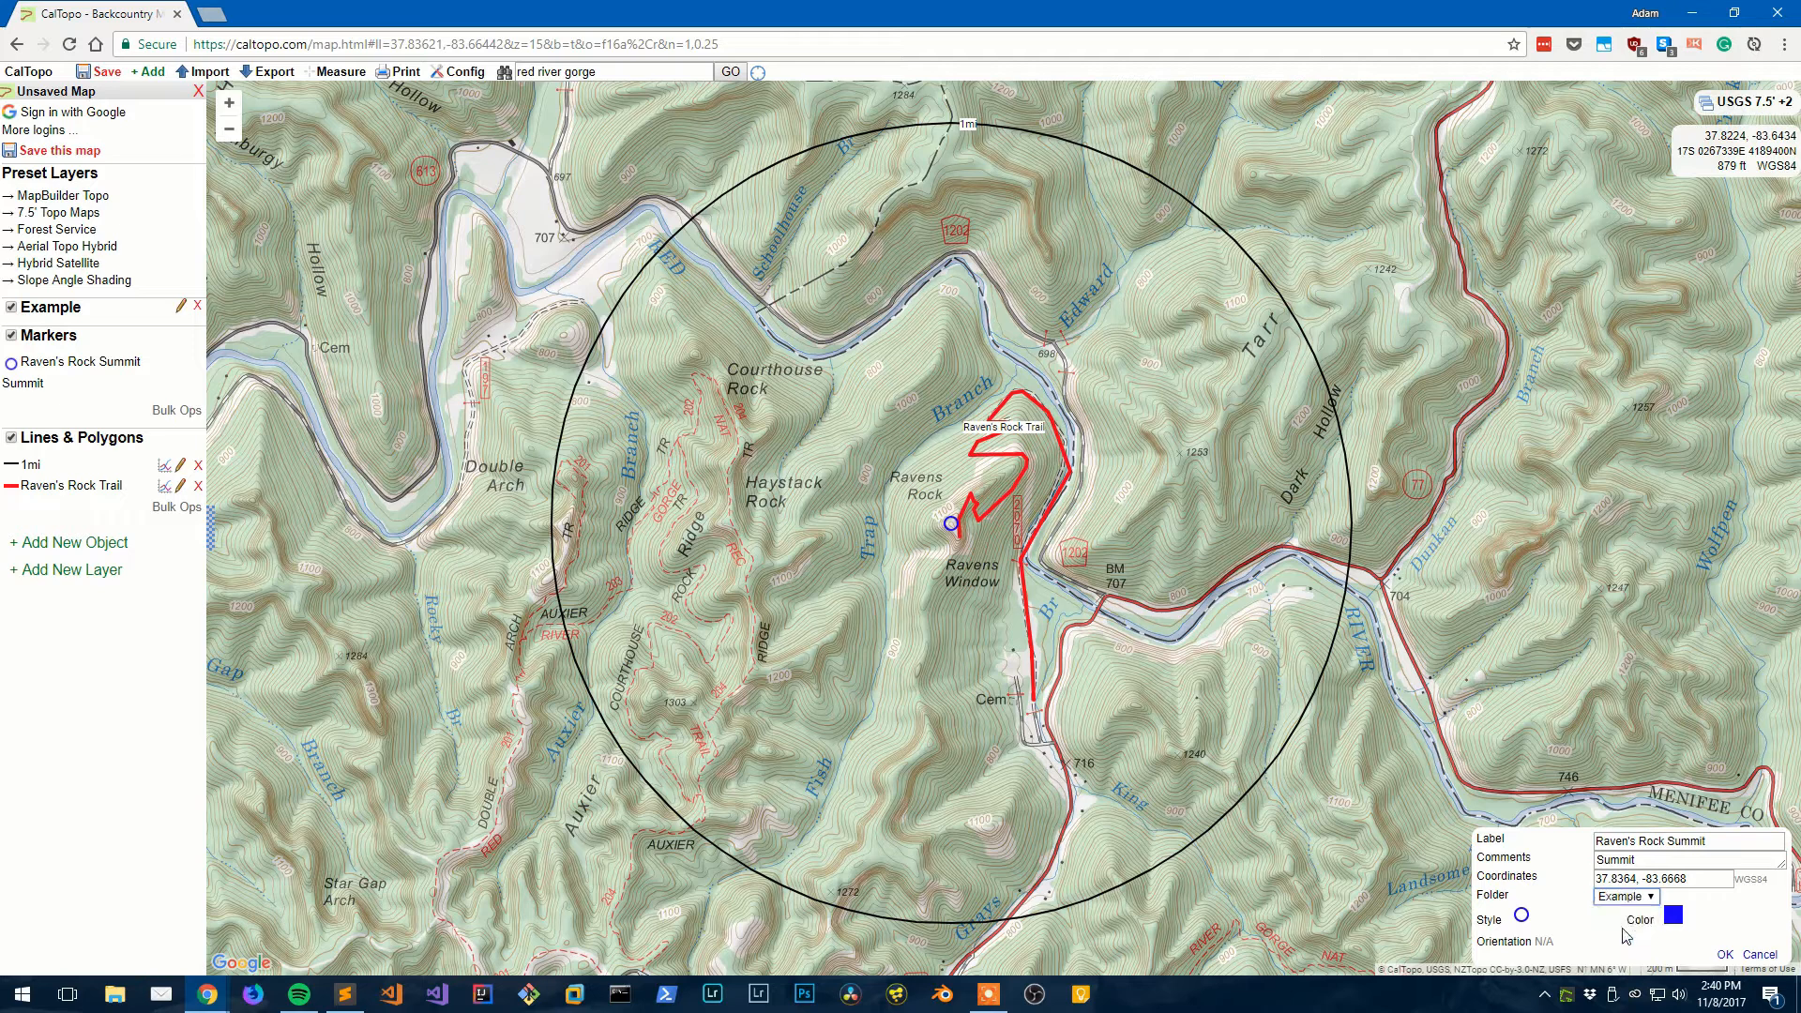
{"action": "left_click", "coordinate": [1724, 955]}
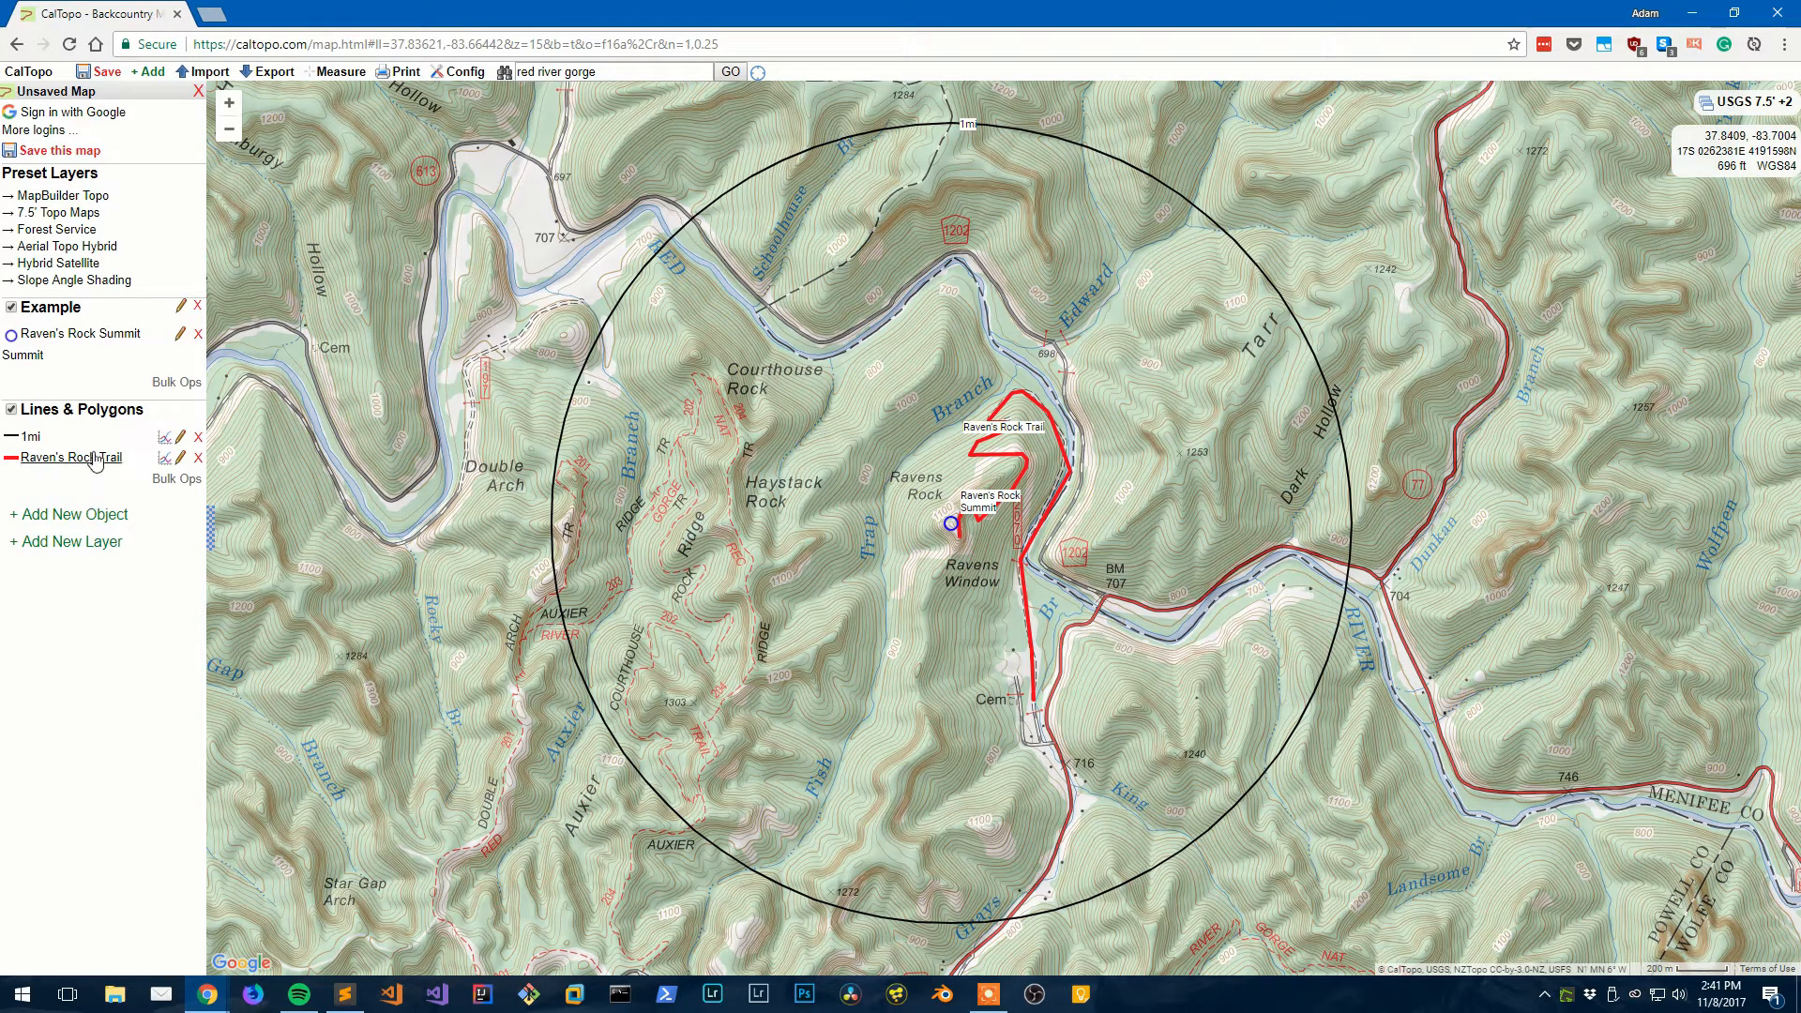
- Toggle the Example folder's visibility off and on twice
{"action": "left_click", "coordinate": [12, 308]}
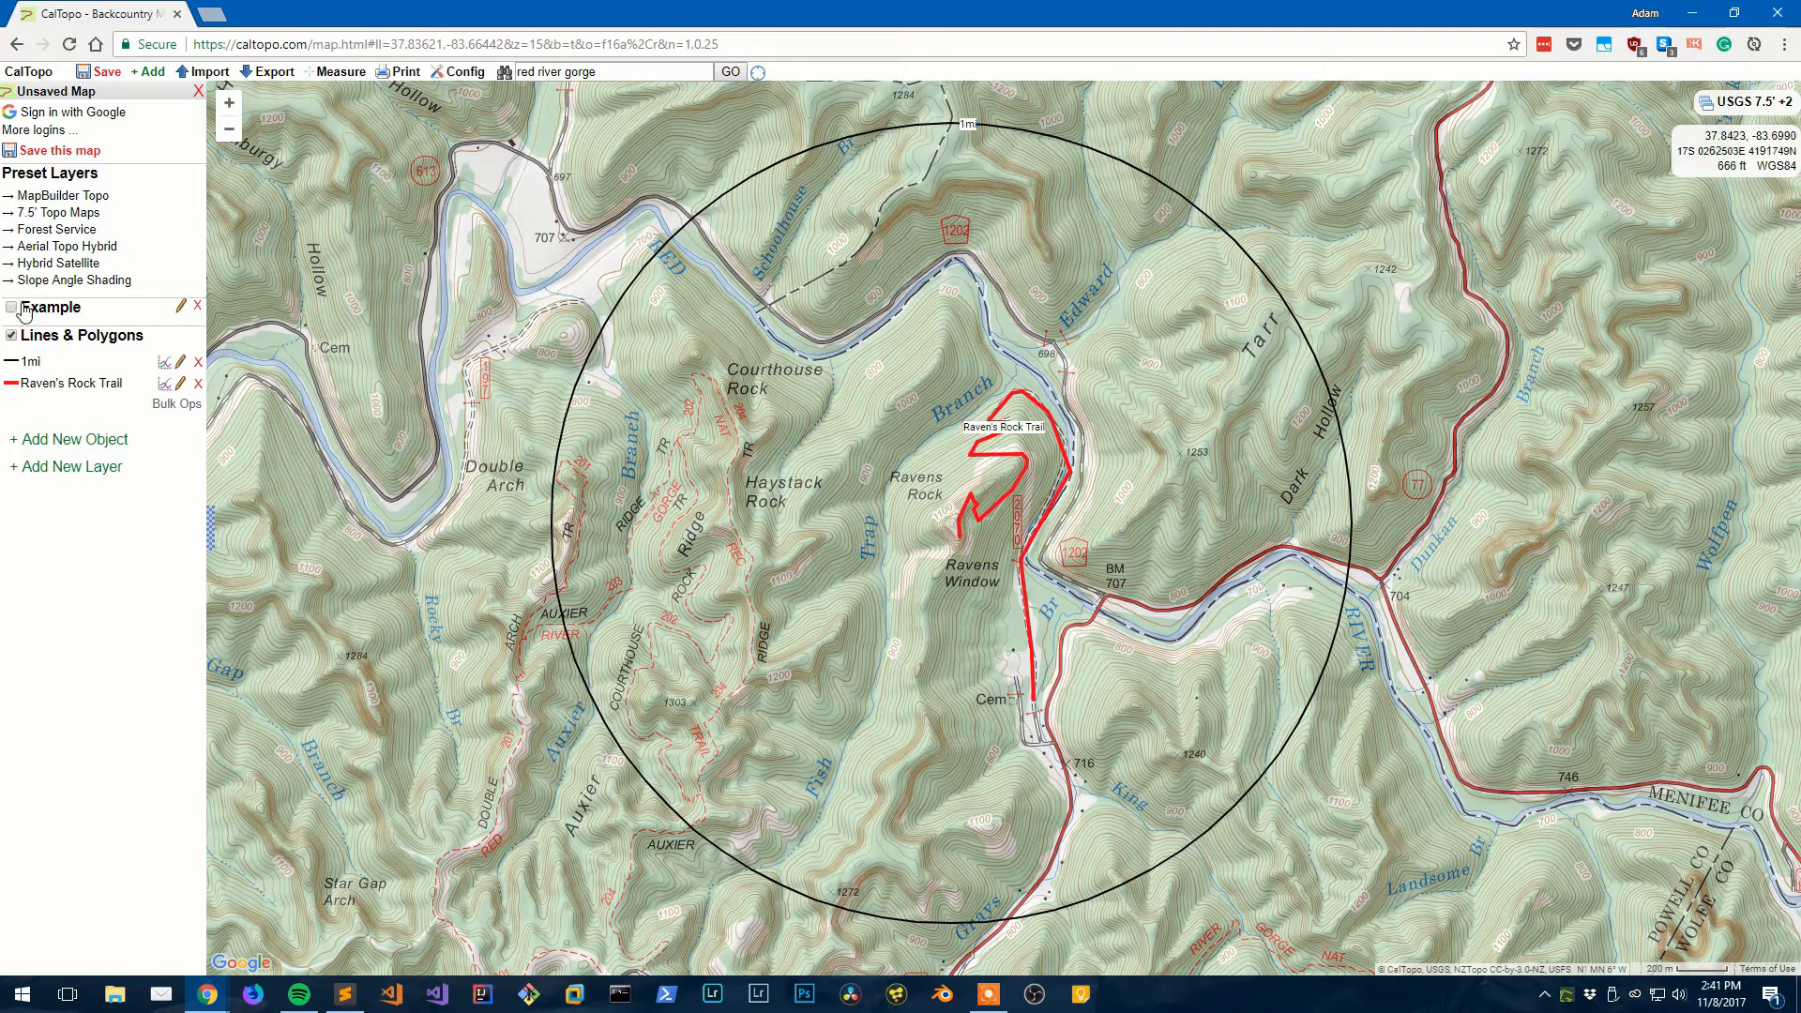
{"action": "left_click", "coordinate": [23, 311]}
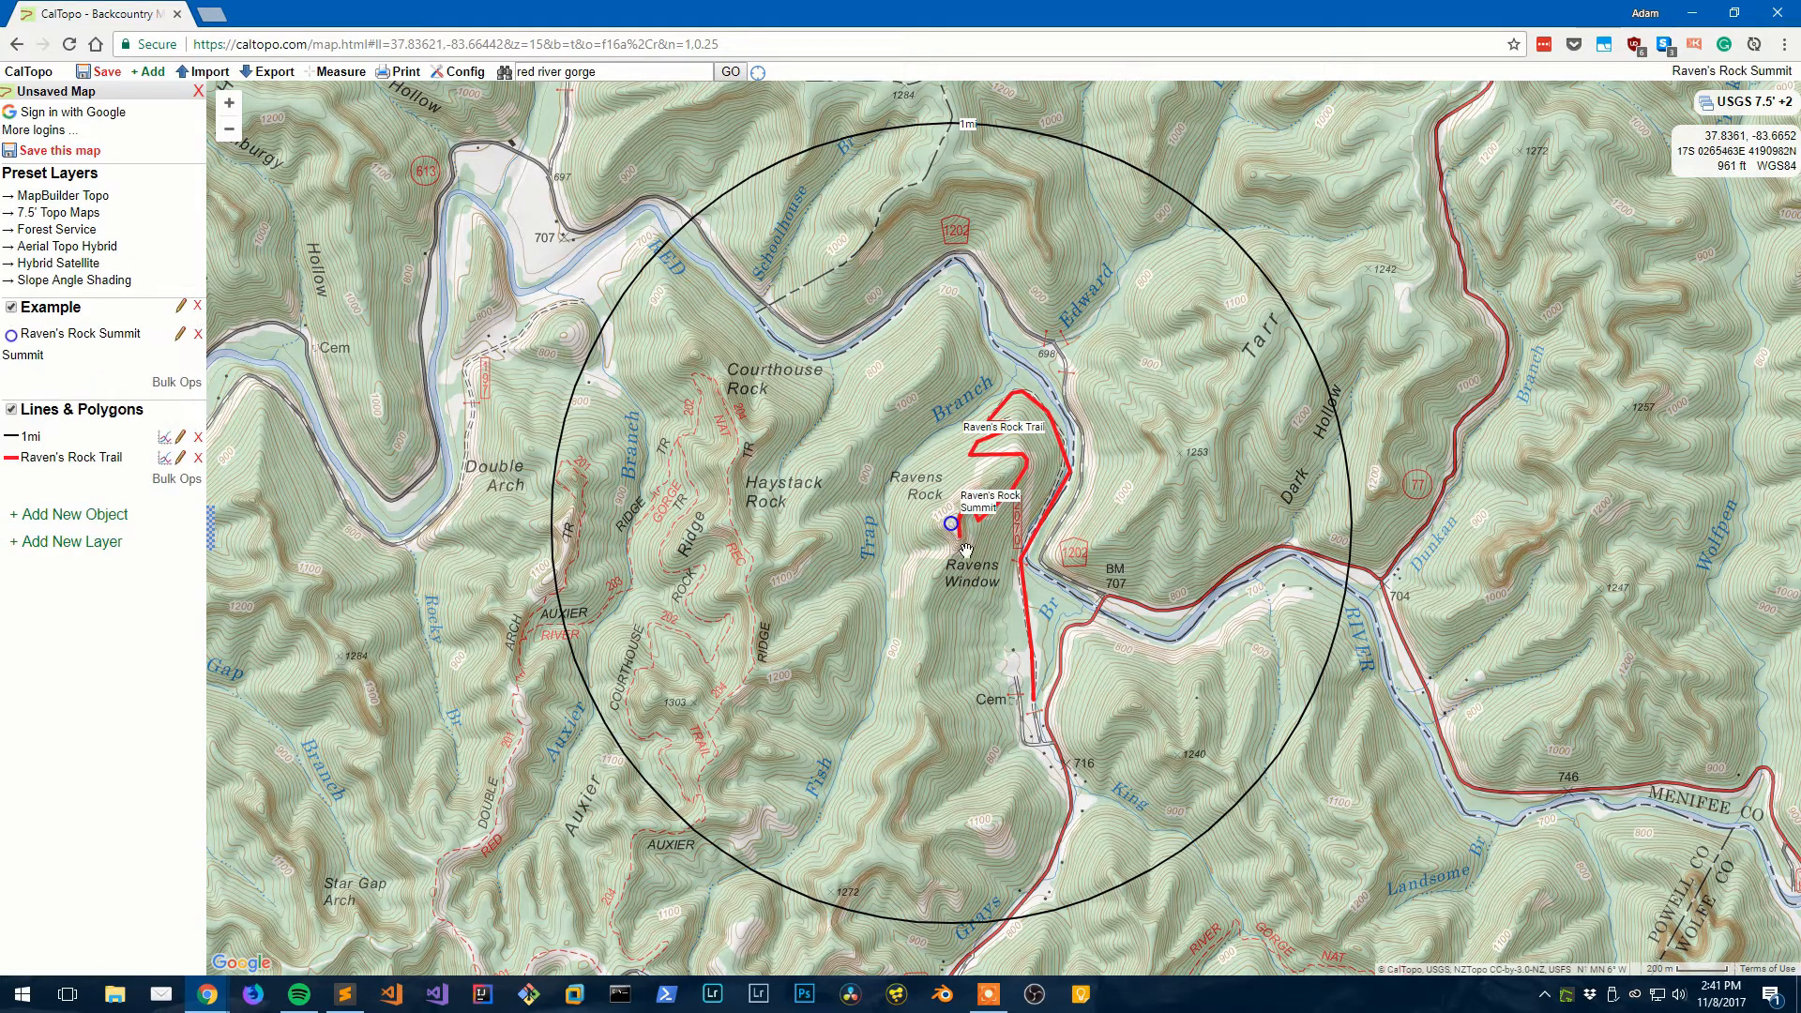
{"action": "mouse_move", "coordinate": [952, 535]}
{"action": "left_click", "coordinate": [12, 310]}
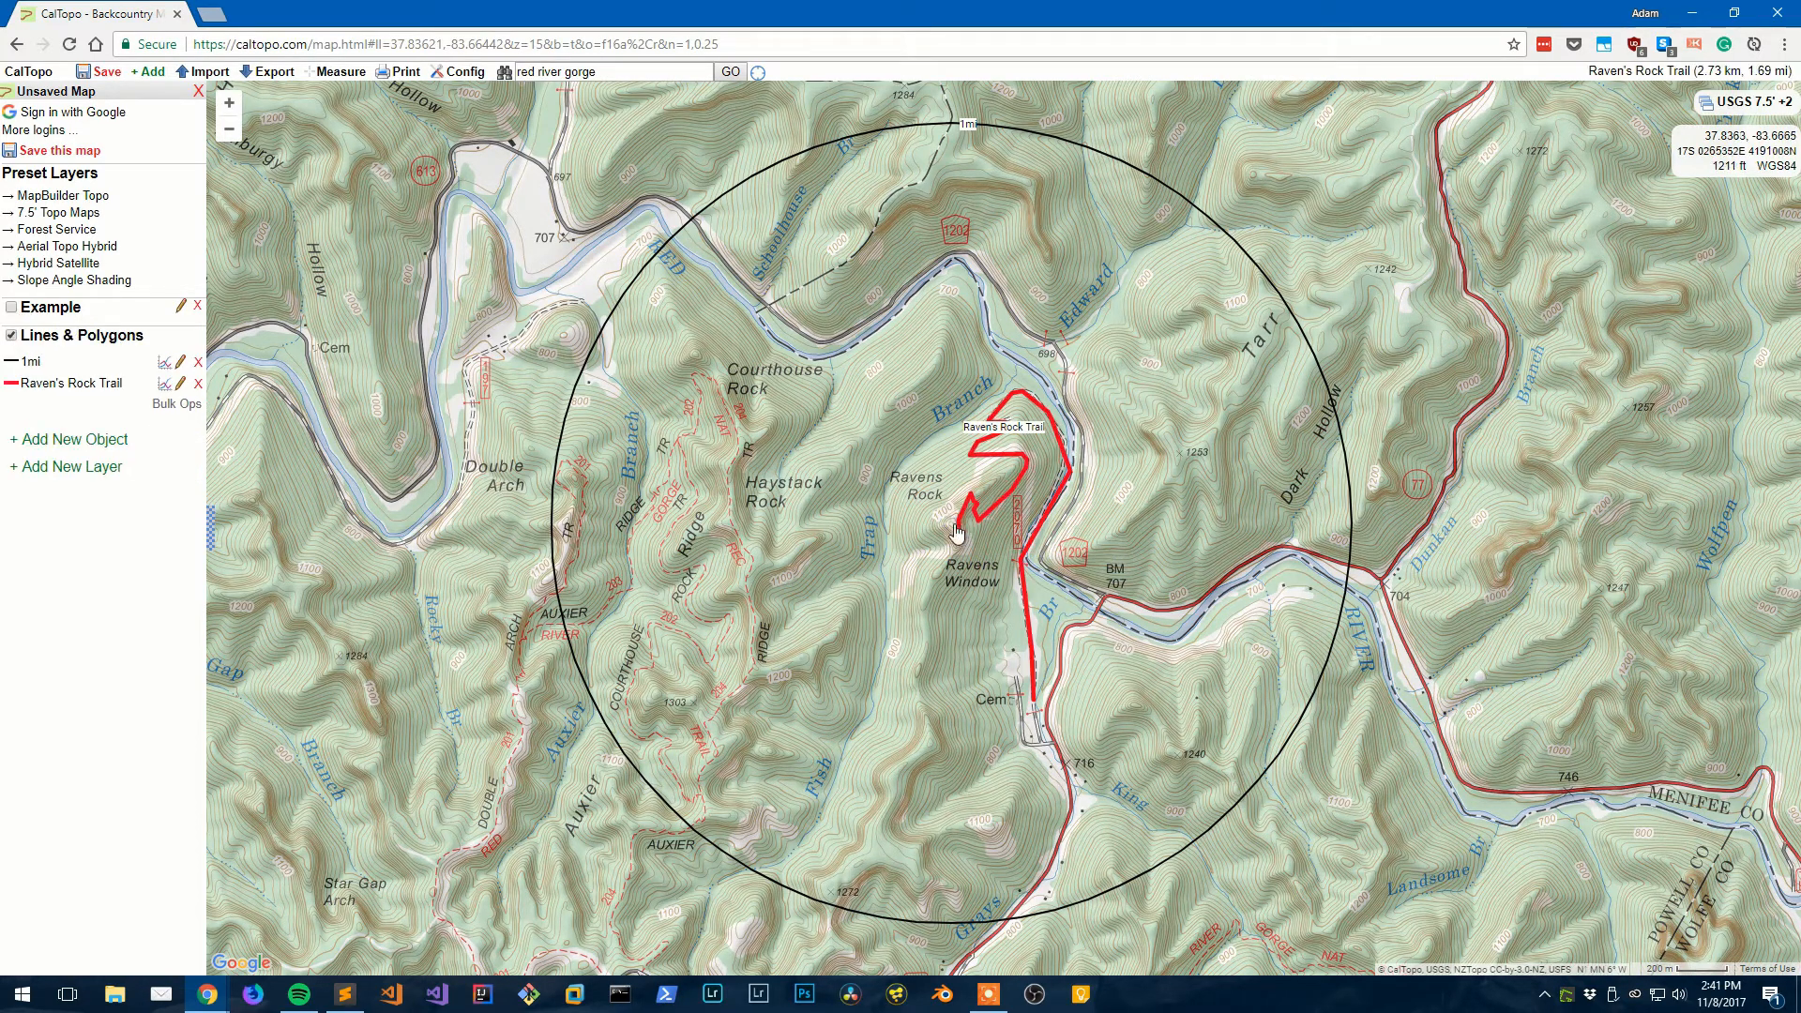
{"action": "left_click", "coordinate": [11, 308]}
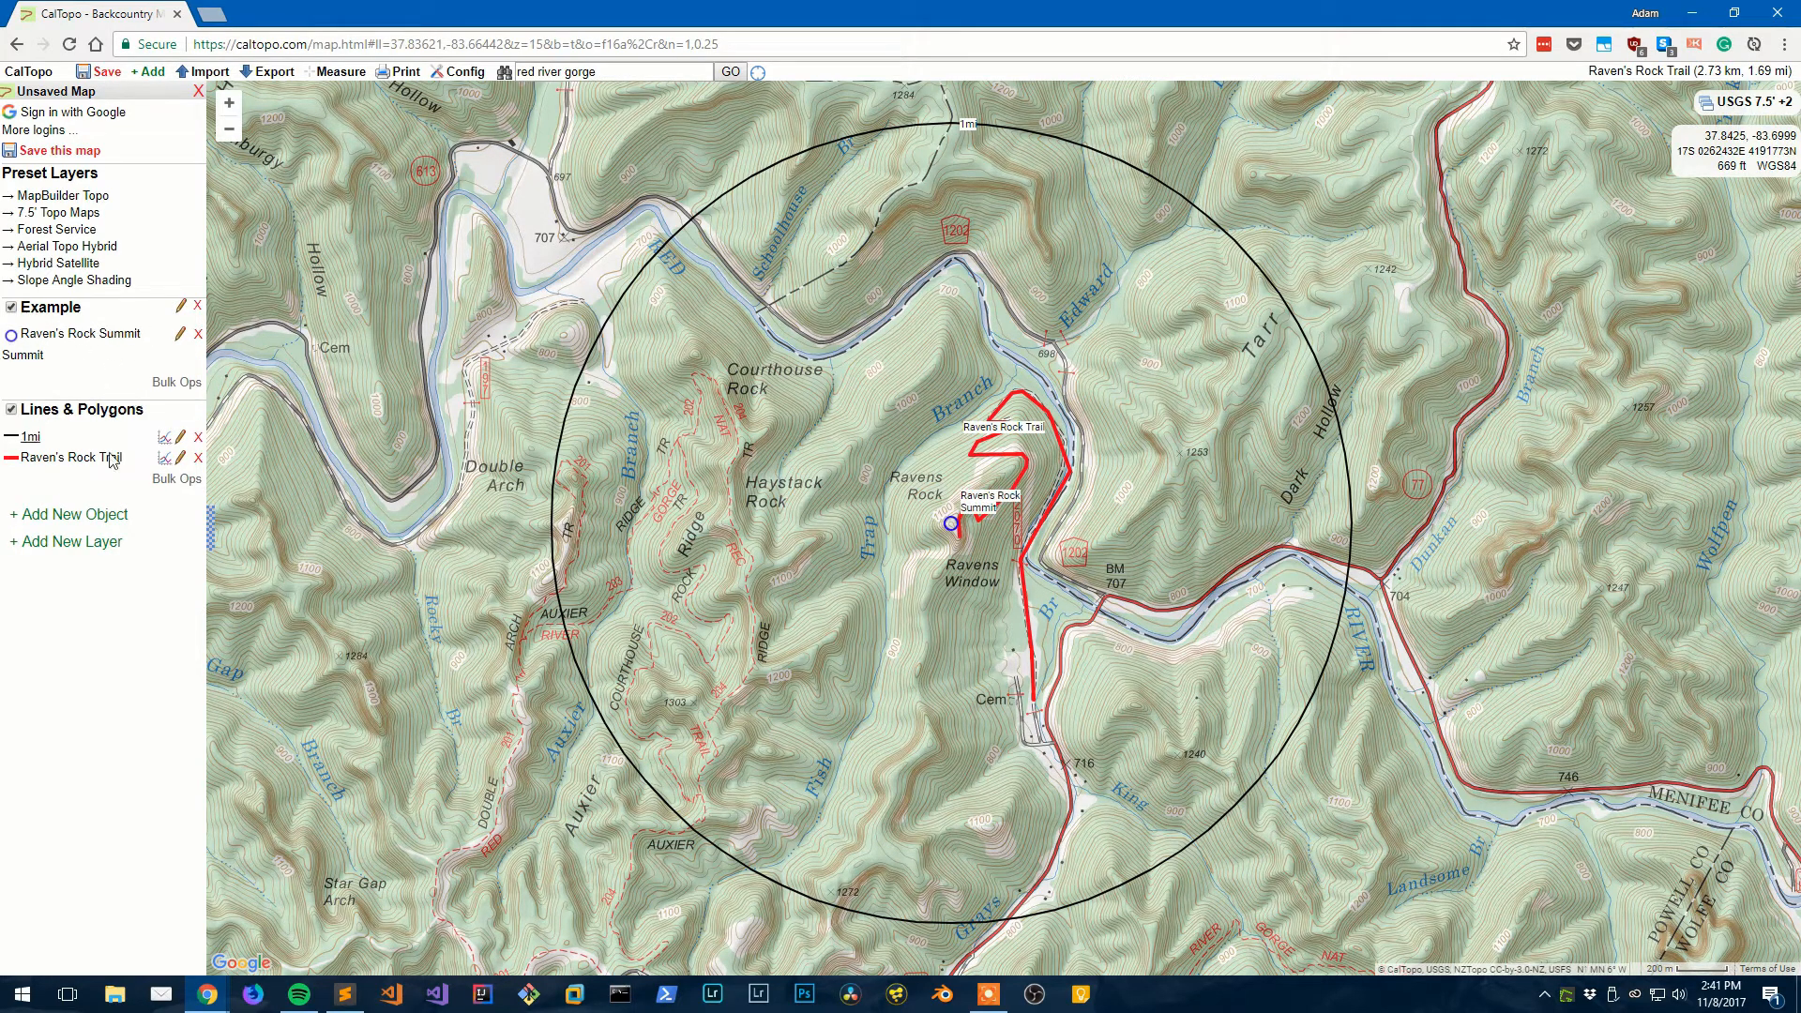
- Add an unlabelled marker at the map centre, filed in the Example folder
{"action": "left_click", "coordinate": [104, 523]}
{"action": "left_click", "coordinate": [45, 539]}
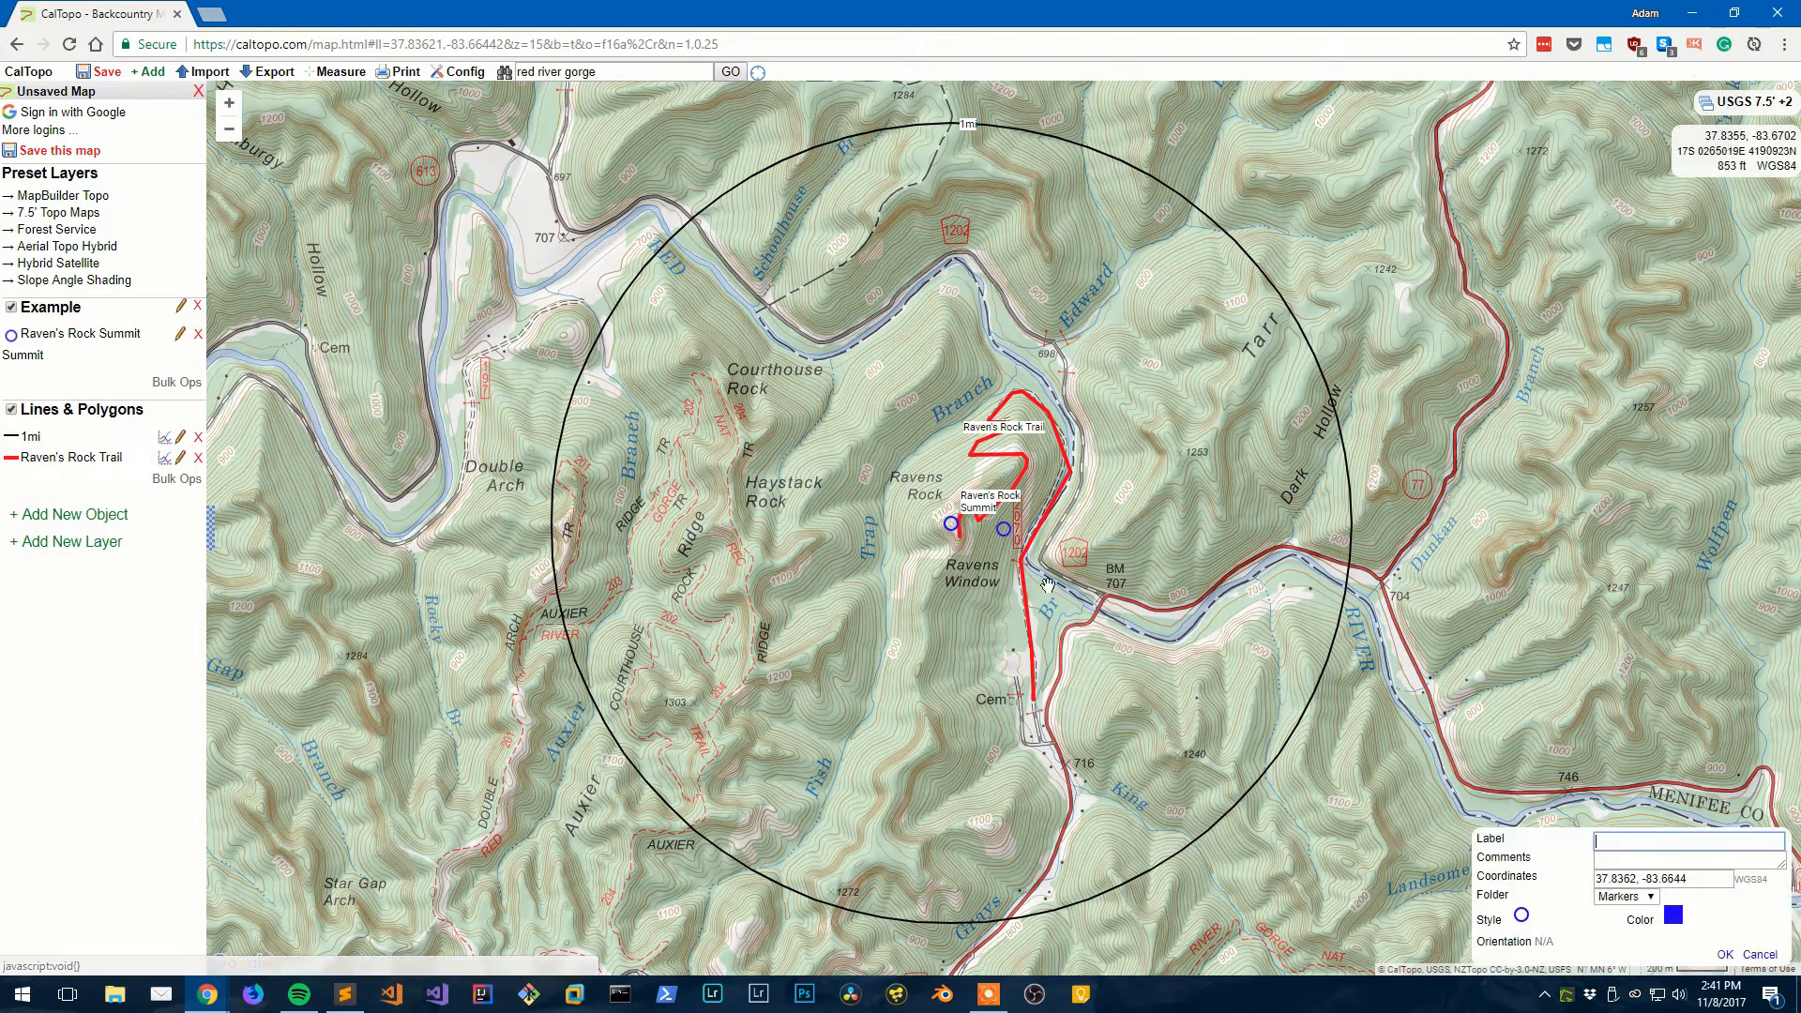
{"action": "left_click", "coordinate": [1628, 896]}
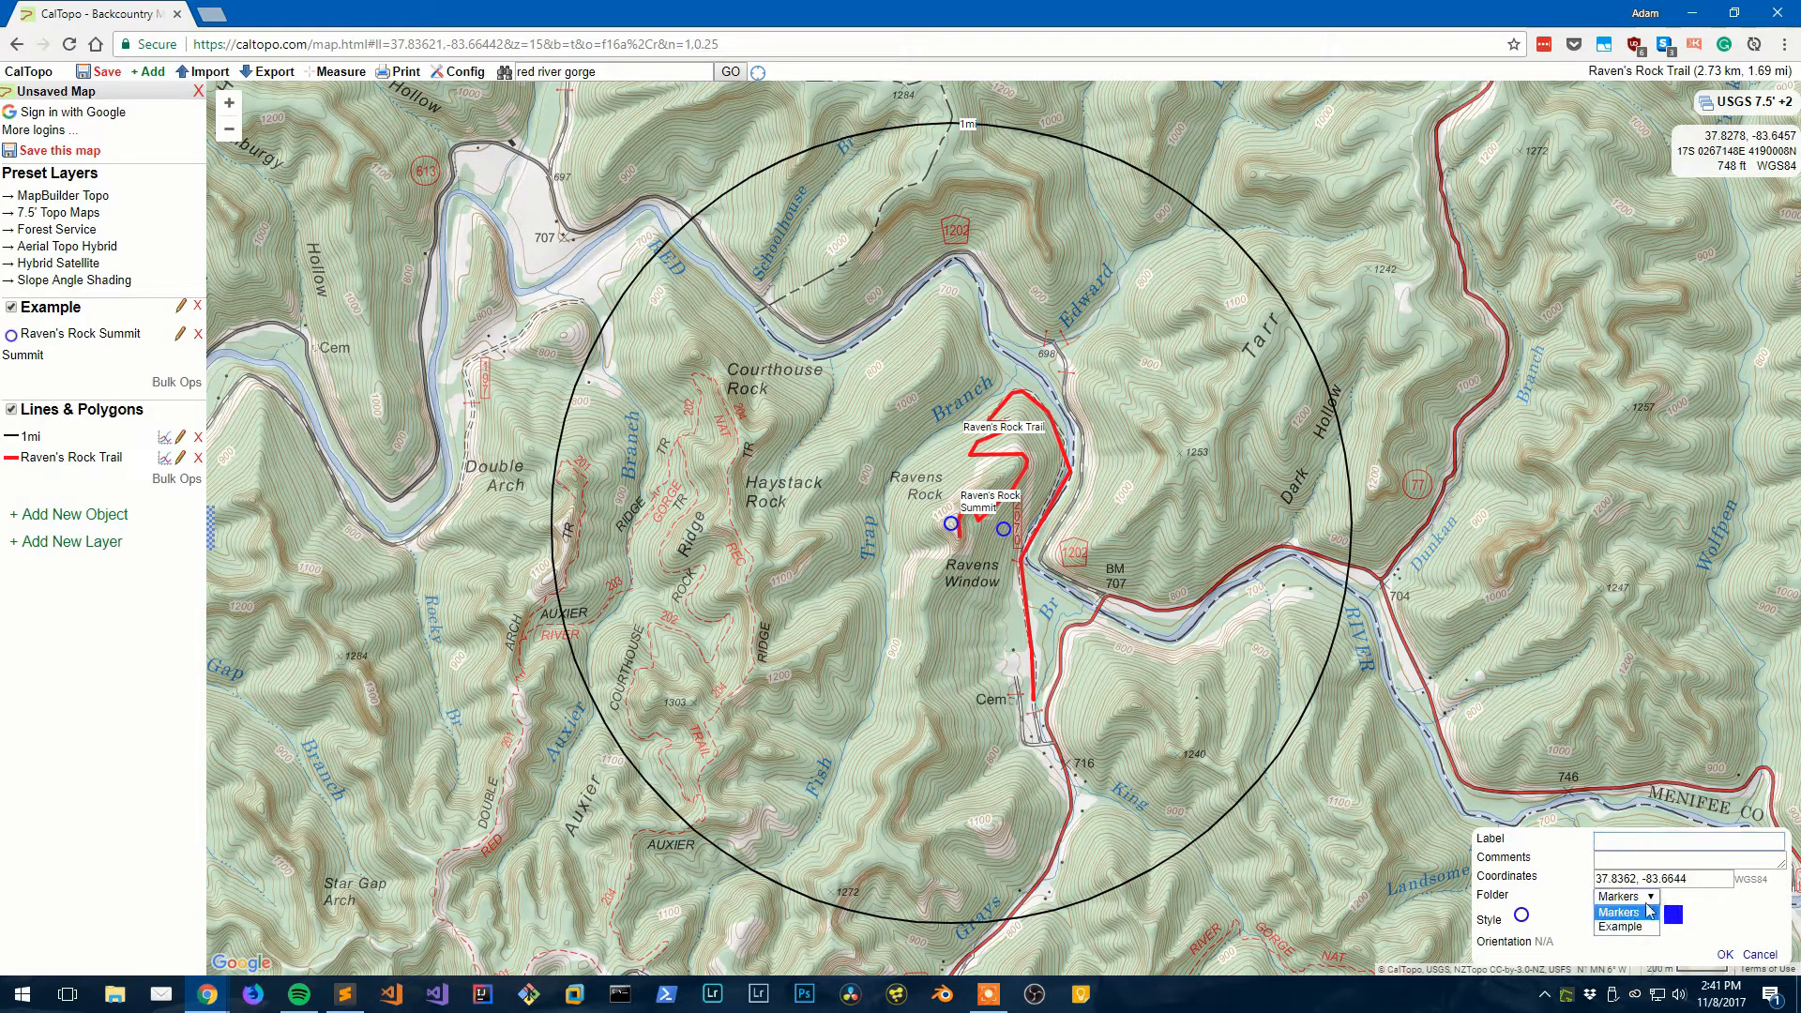
{"action": "left_click", "coordinate": [1623, 924]}
{"action": "left_click", "coordinate": [1725, 955]}
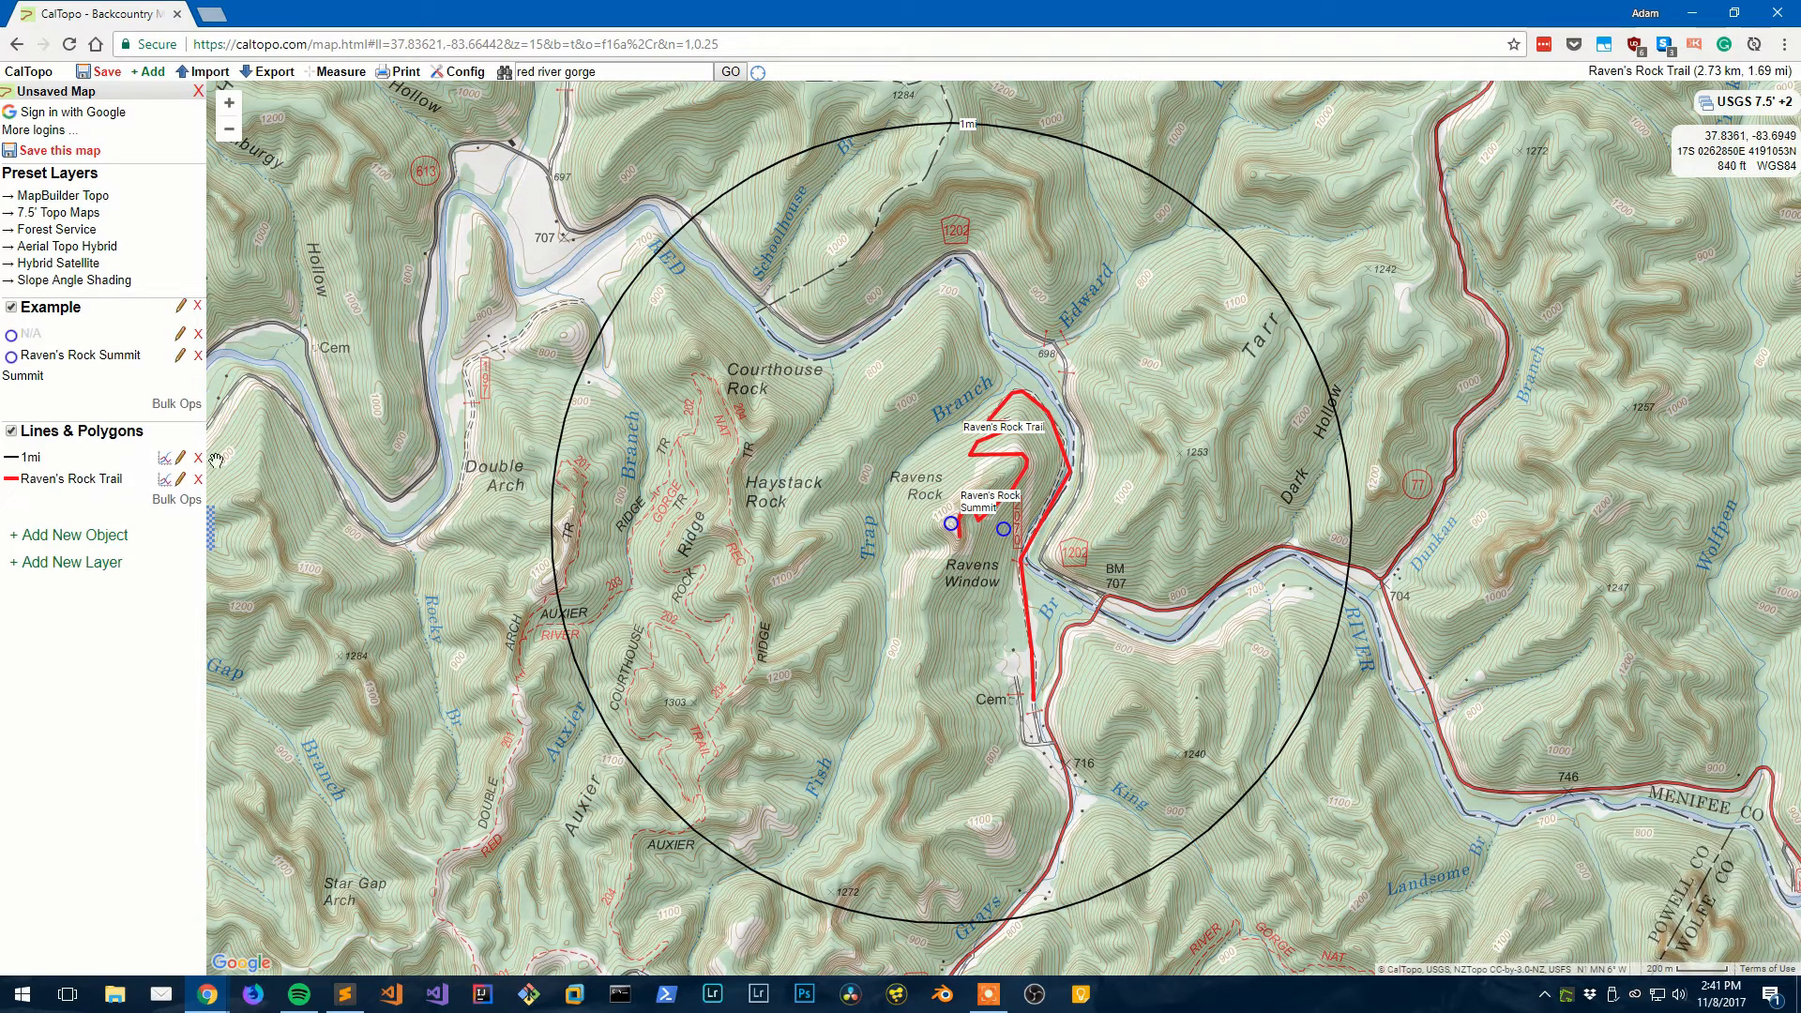
- Add a second unlabelled marker, then delete it again
{"action": "left_click", "coordinate": [61, 533]}
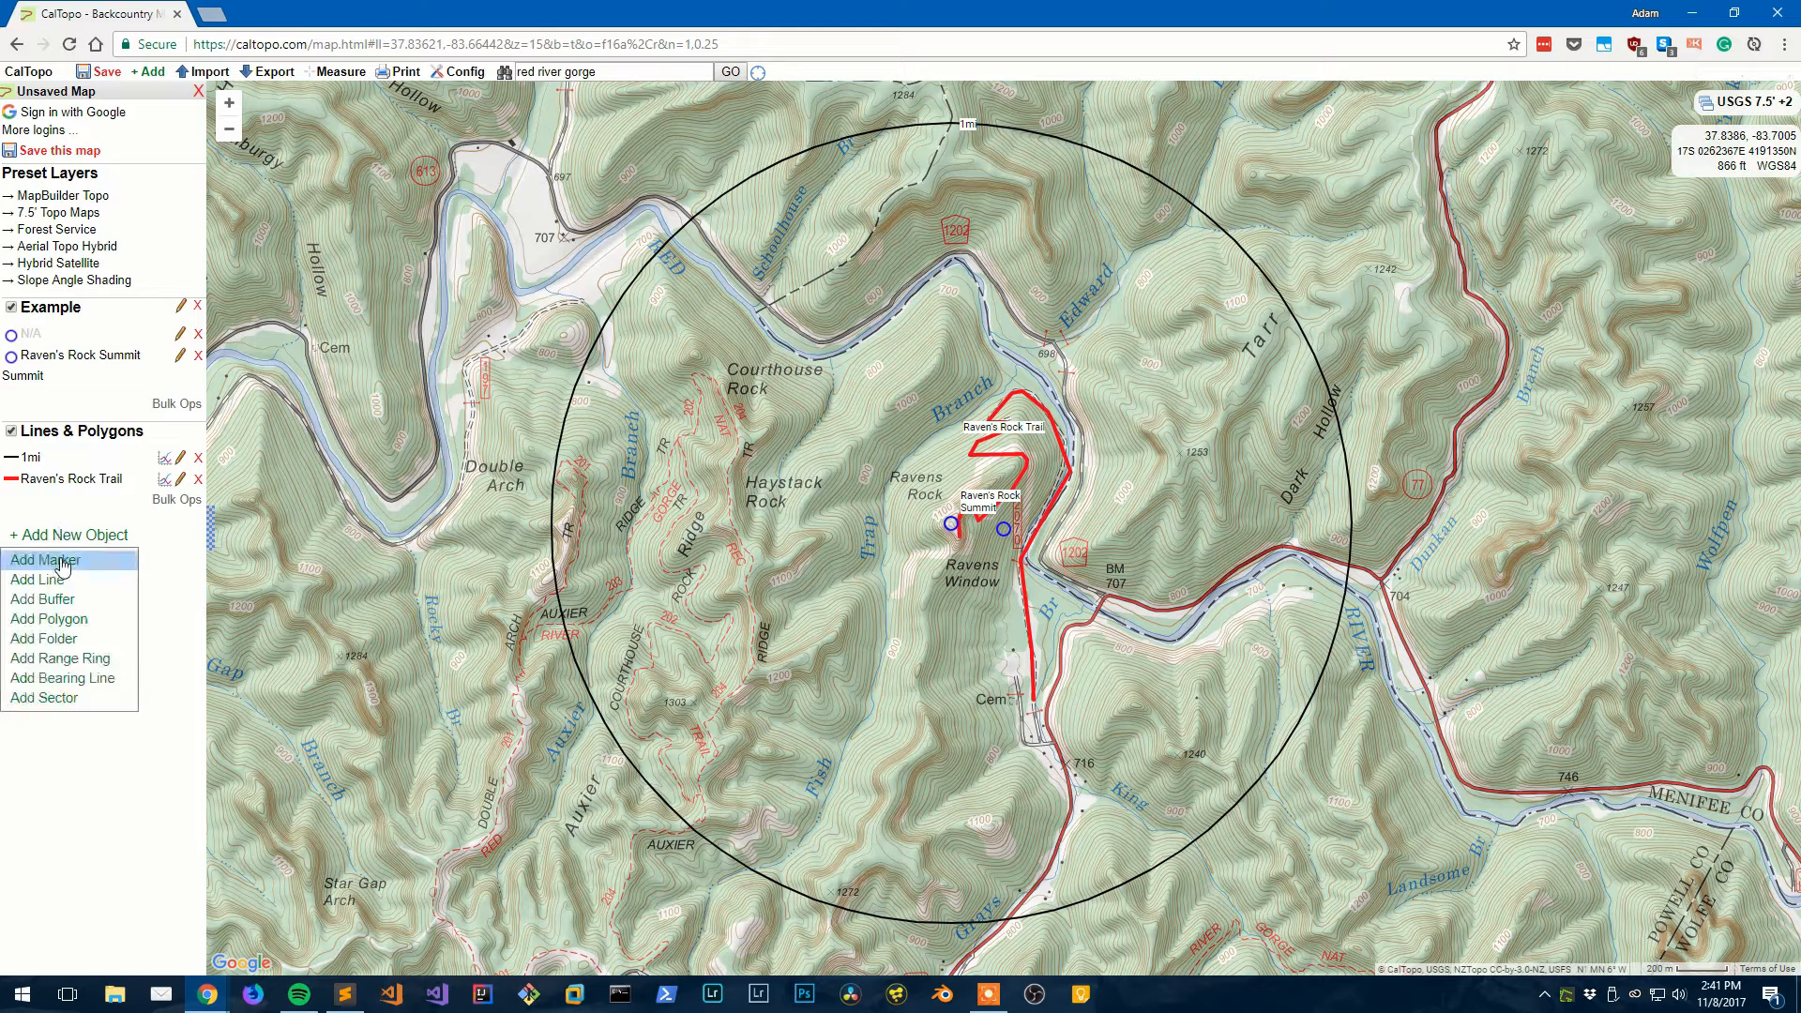
{"action": "left_click", "coordinate": [58, 565]}
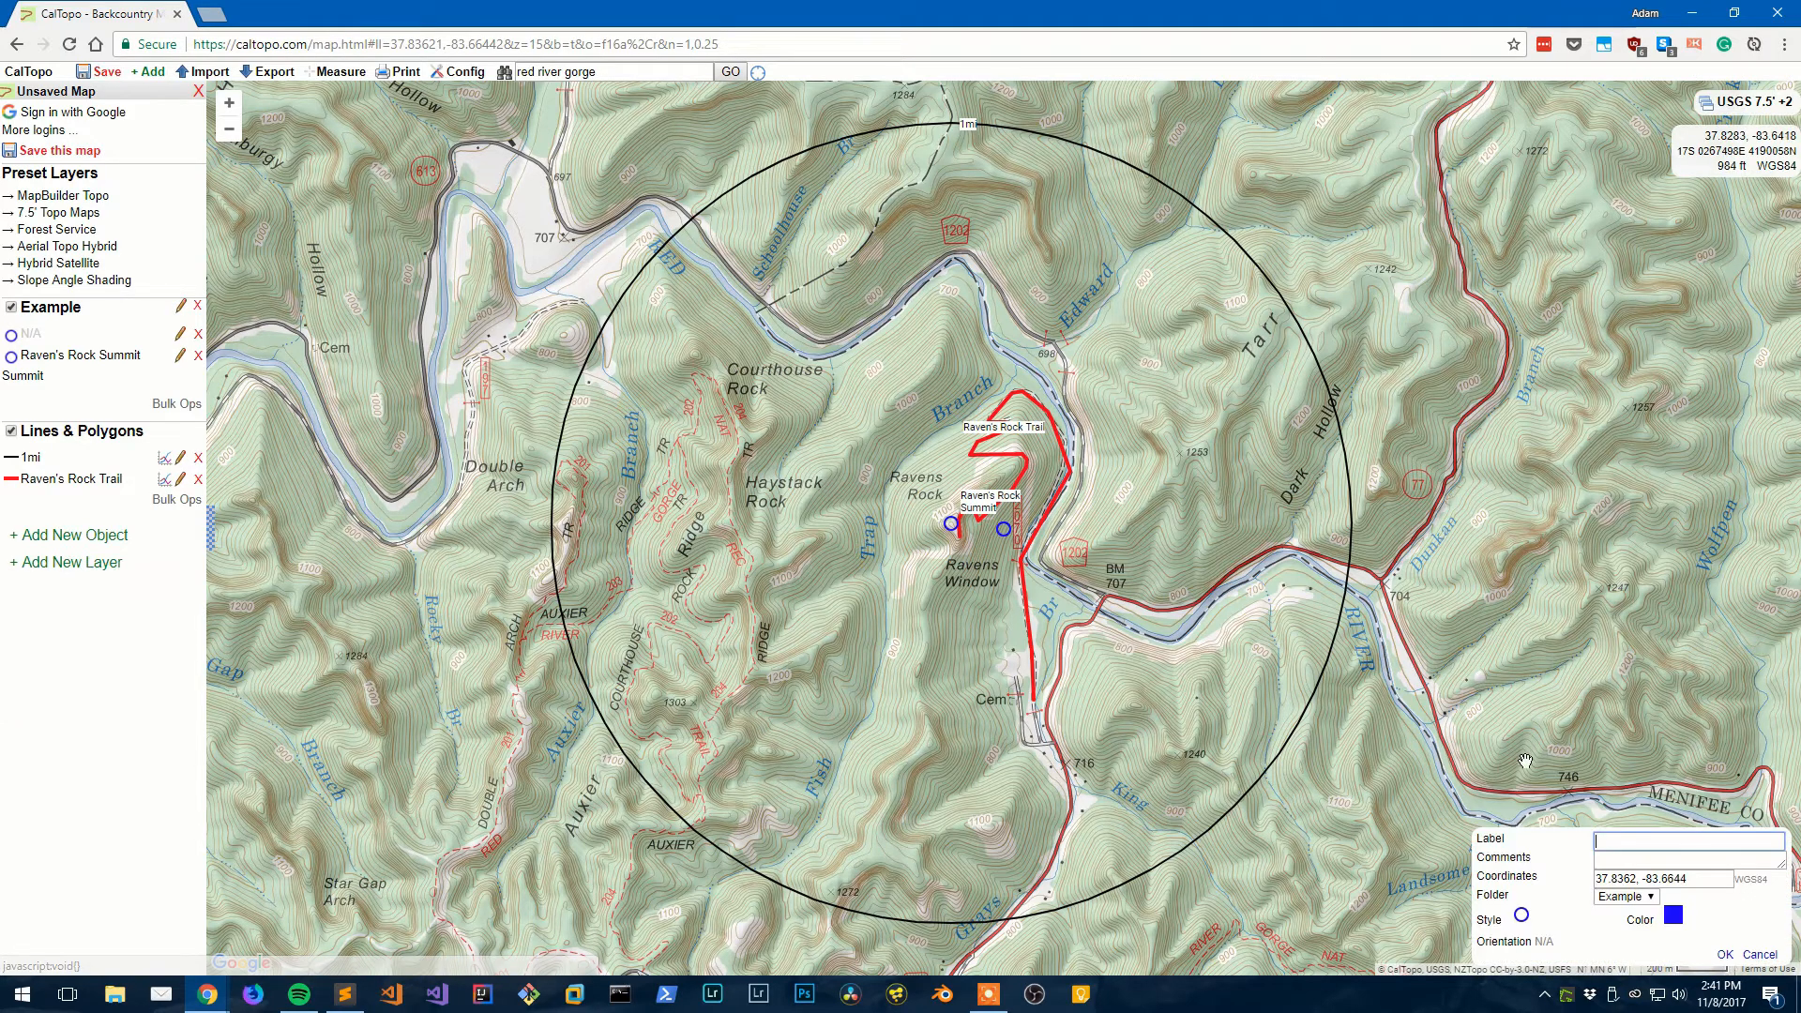
{"action": "left_click", "coordinate": [1725, 955]}
{"action": "left_click_drag", "start_coordinate": [1004, 528], "coordinate": [921, 557]}
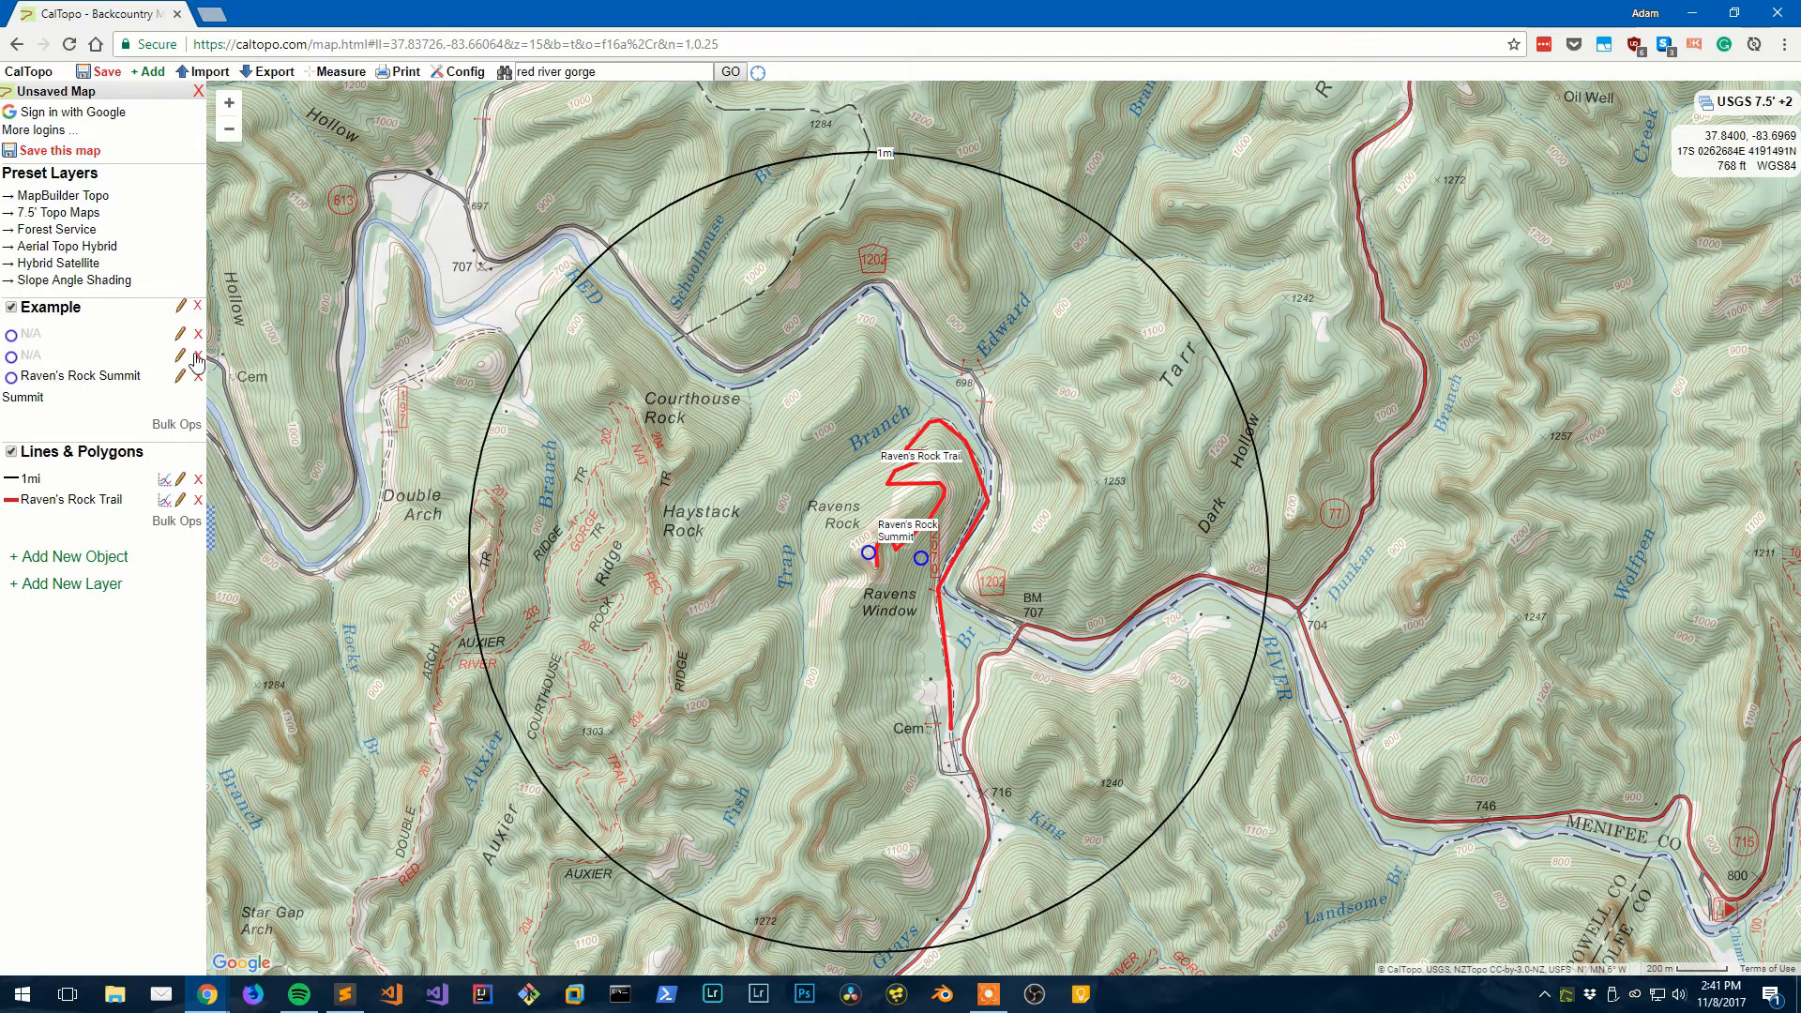
{"action": "left_click", "coordinate": [198, 355]}
{"action": "left_click", "coordinate": [1352, 542]}
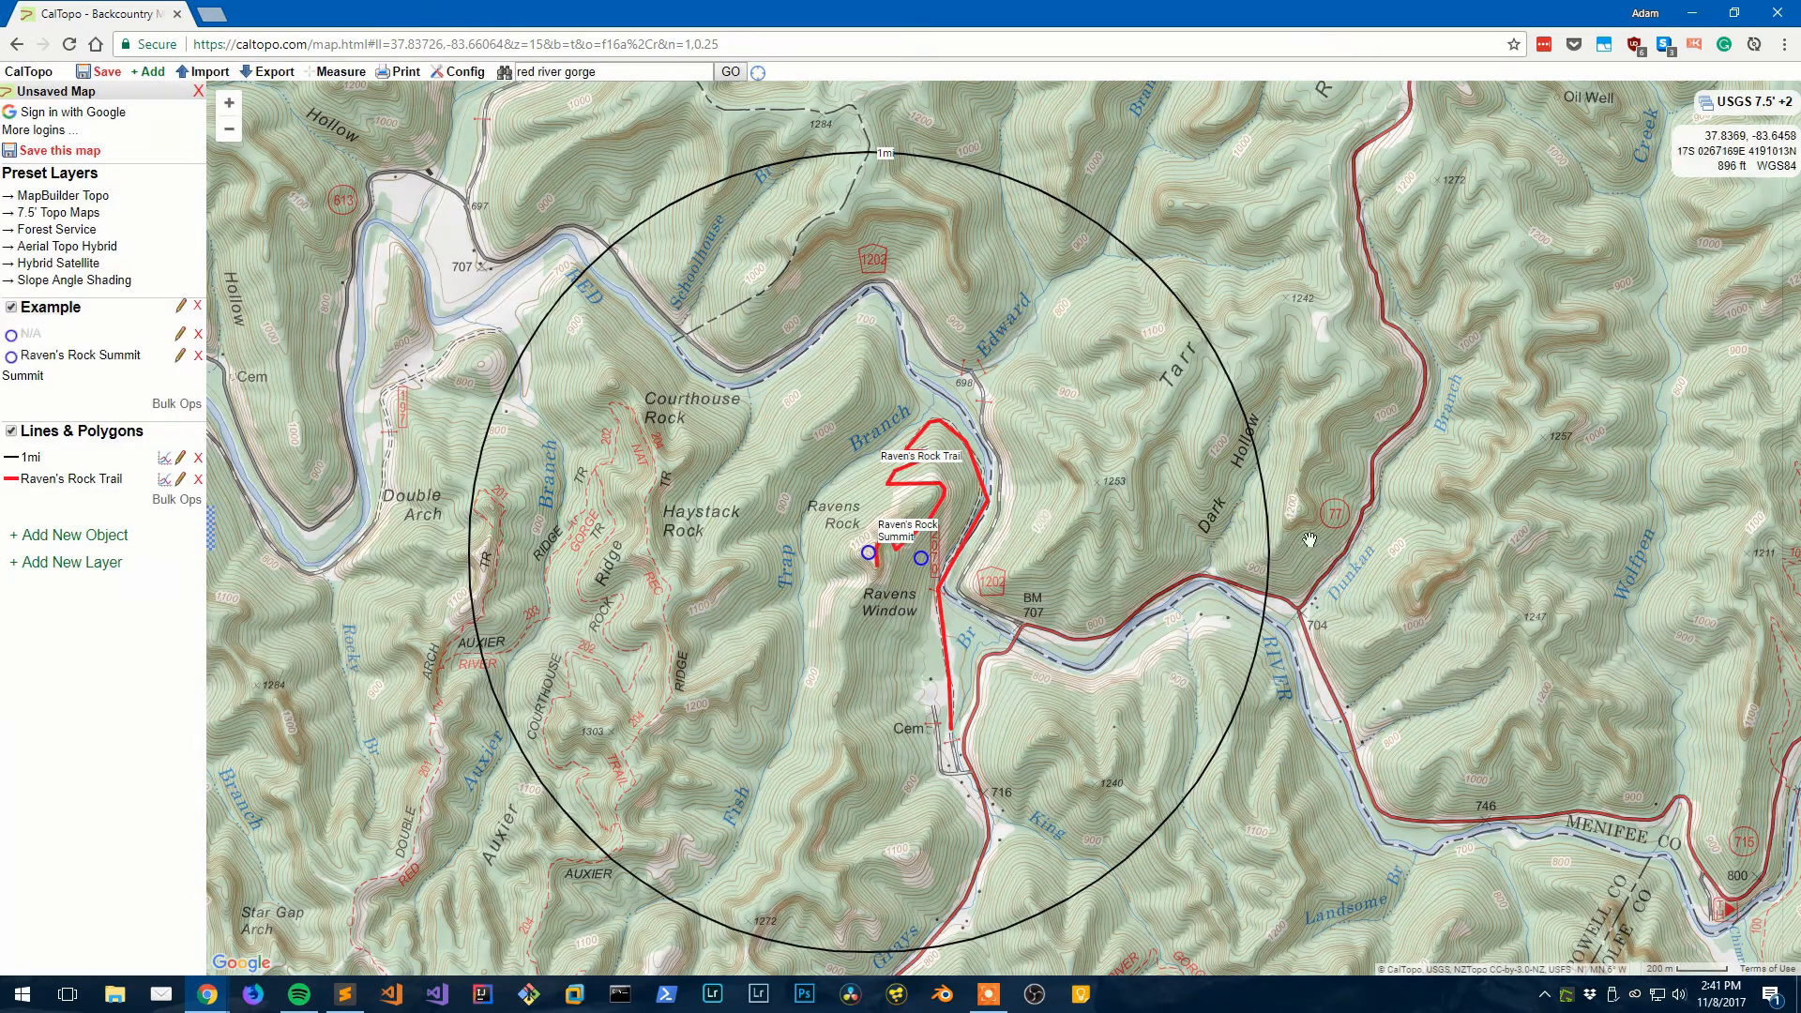
- Pan the map around the ring and toggle the Example folder's visibility several times
{"action": "left_click_drag", "start_coordinate": [1028, 523], "coordinate": [1236, 442]}
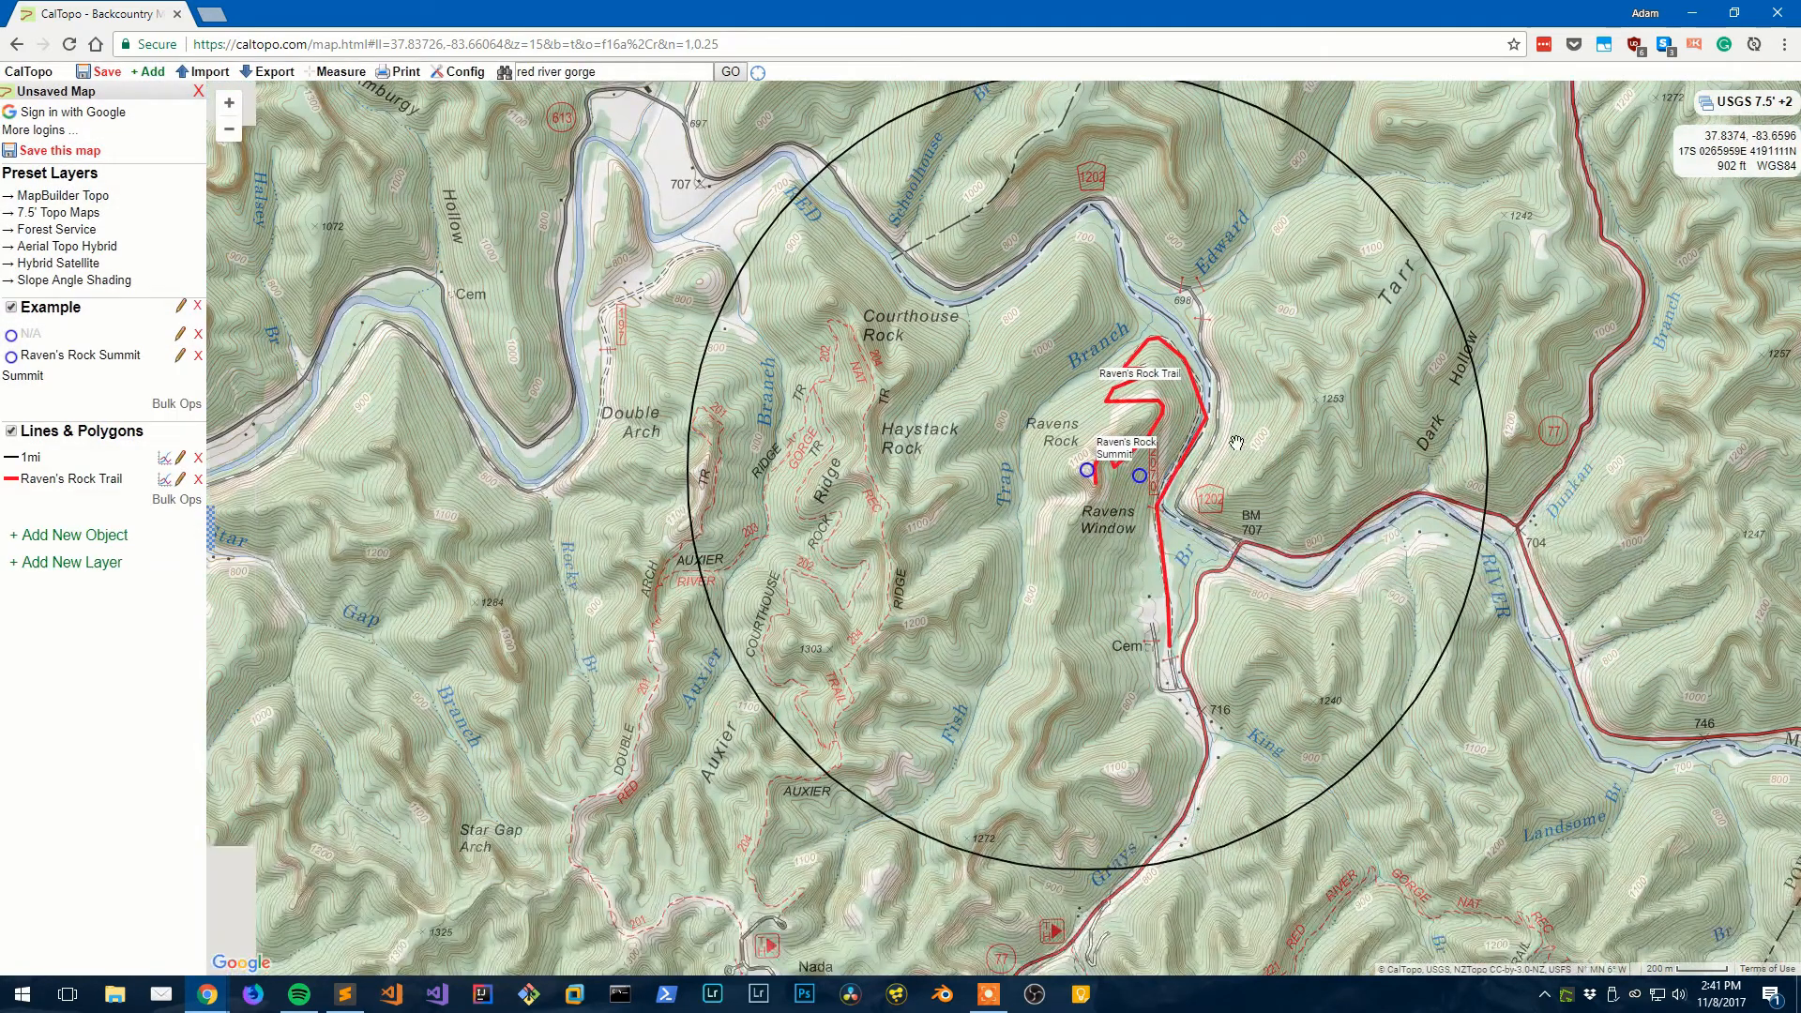
{"action": "left_click", "coordinate": [12, 308]}
{"action": "left_click", "coordinate": [12, 308]}
{"action": "left_click", "coordinate": [12, 309]}
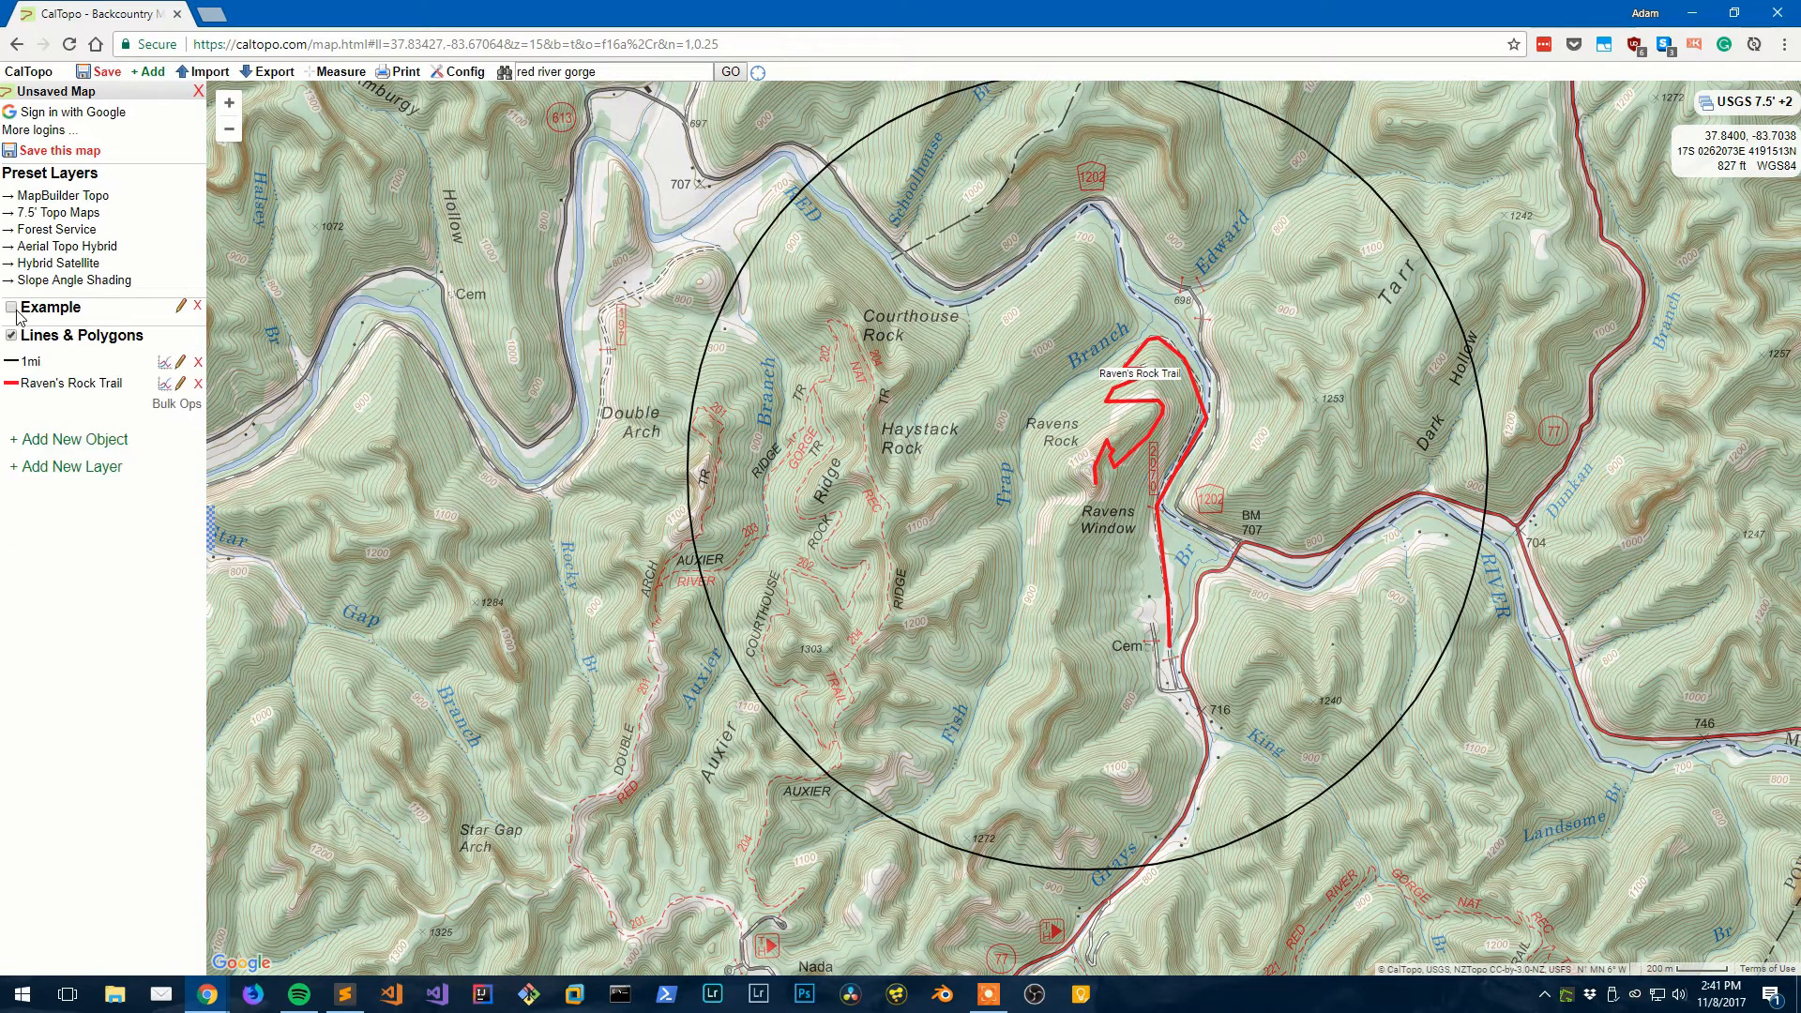
{"action": "left_click", "coordinate": [13, 309]}
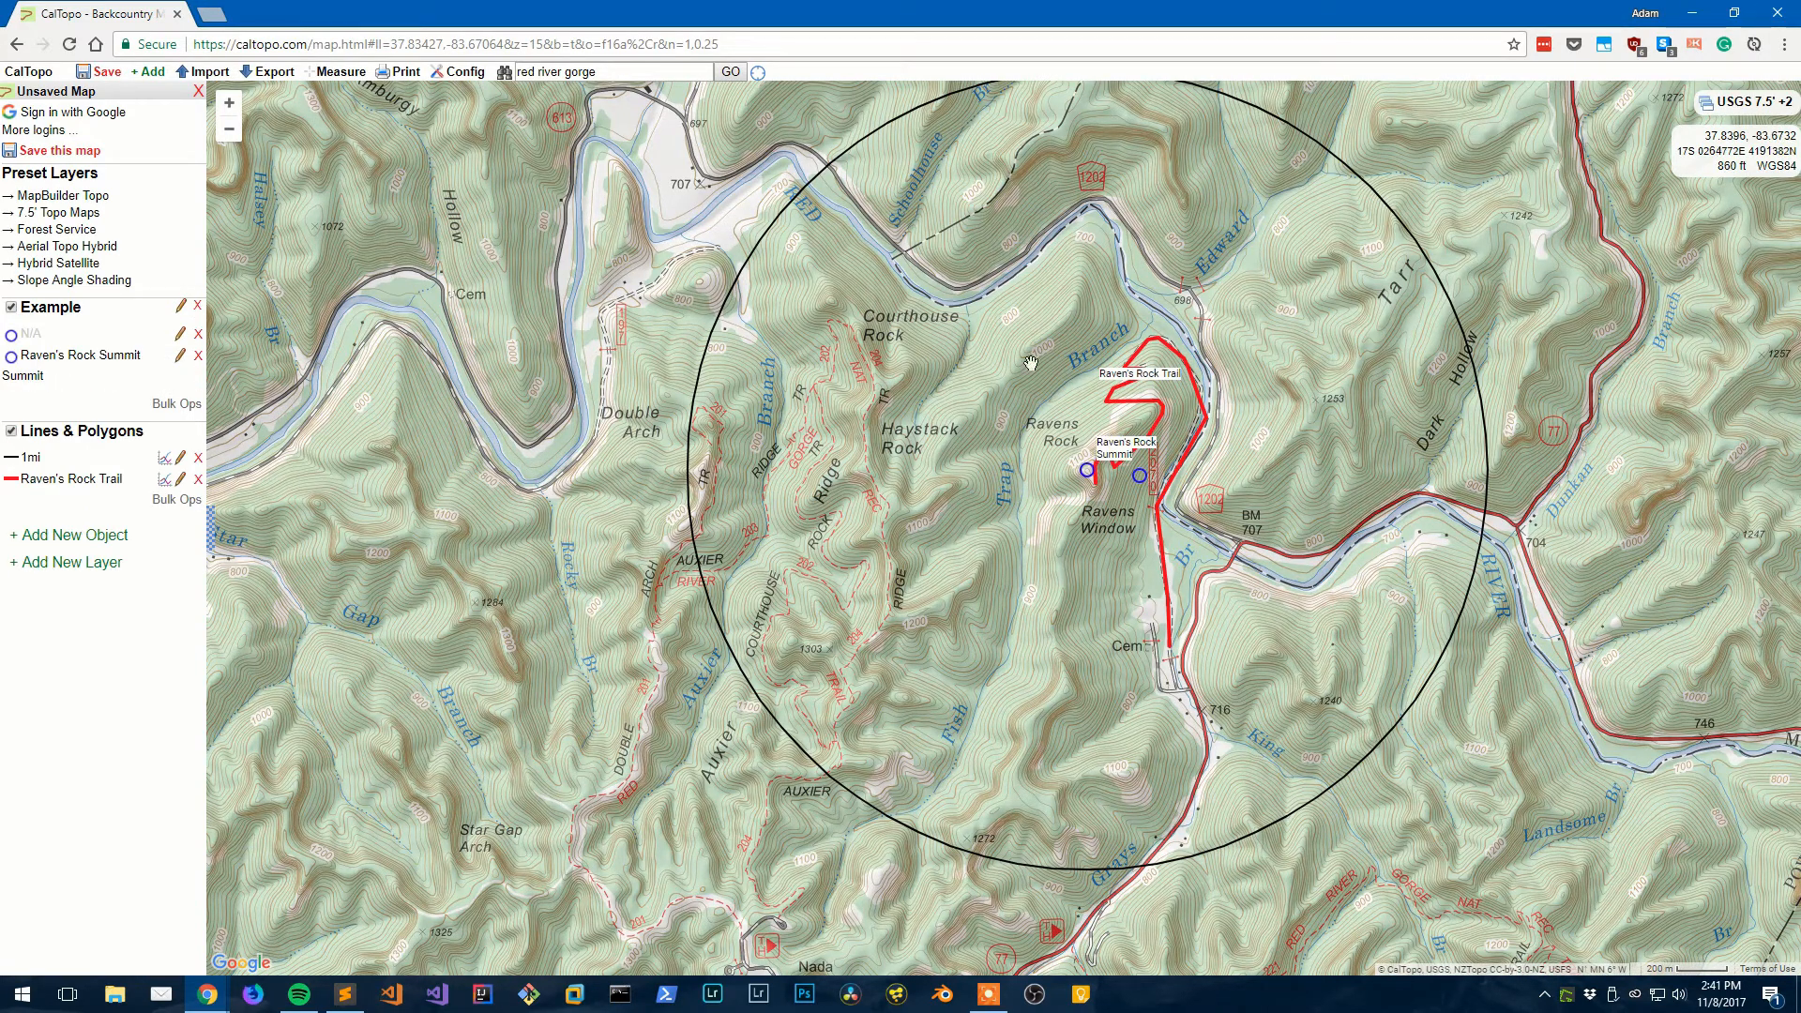
{"action": "left_click_drag", "start_coordinate": [1262, 343], "coordinate": [1018, 370]}
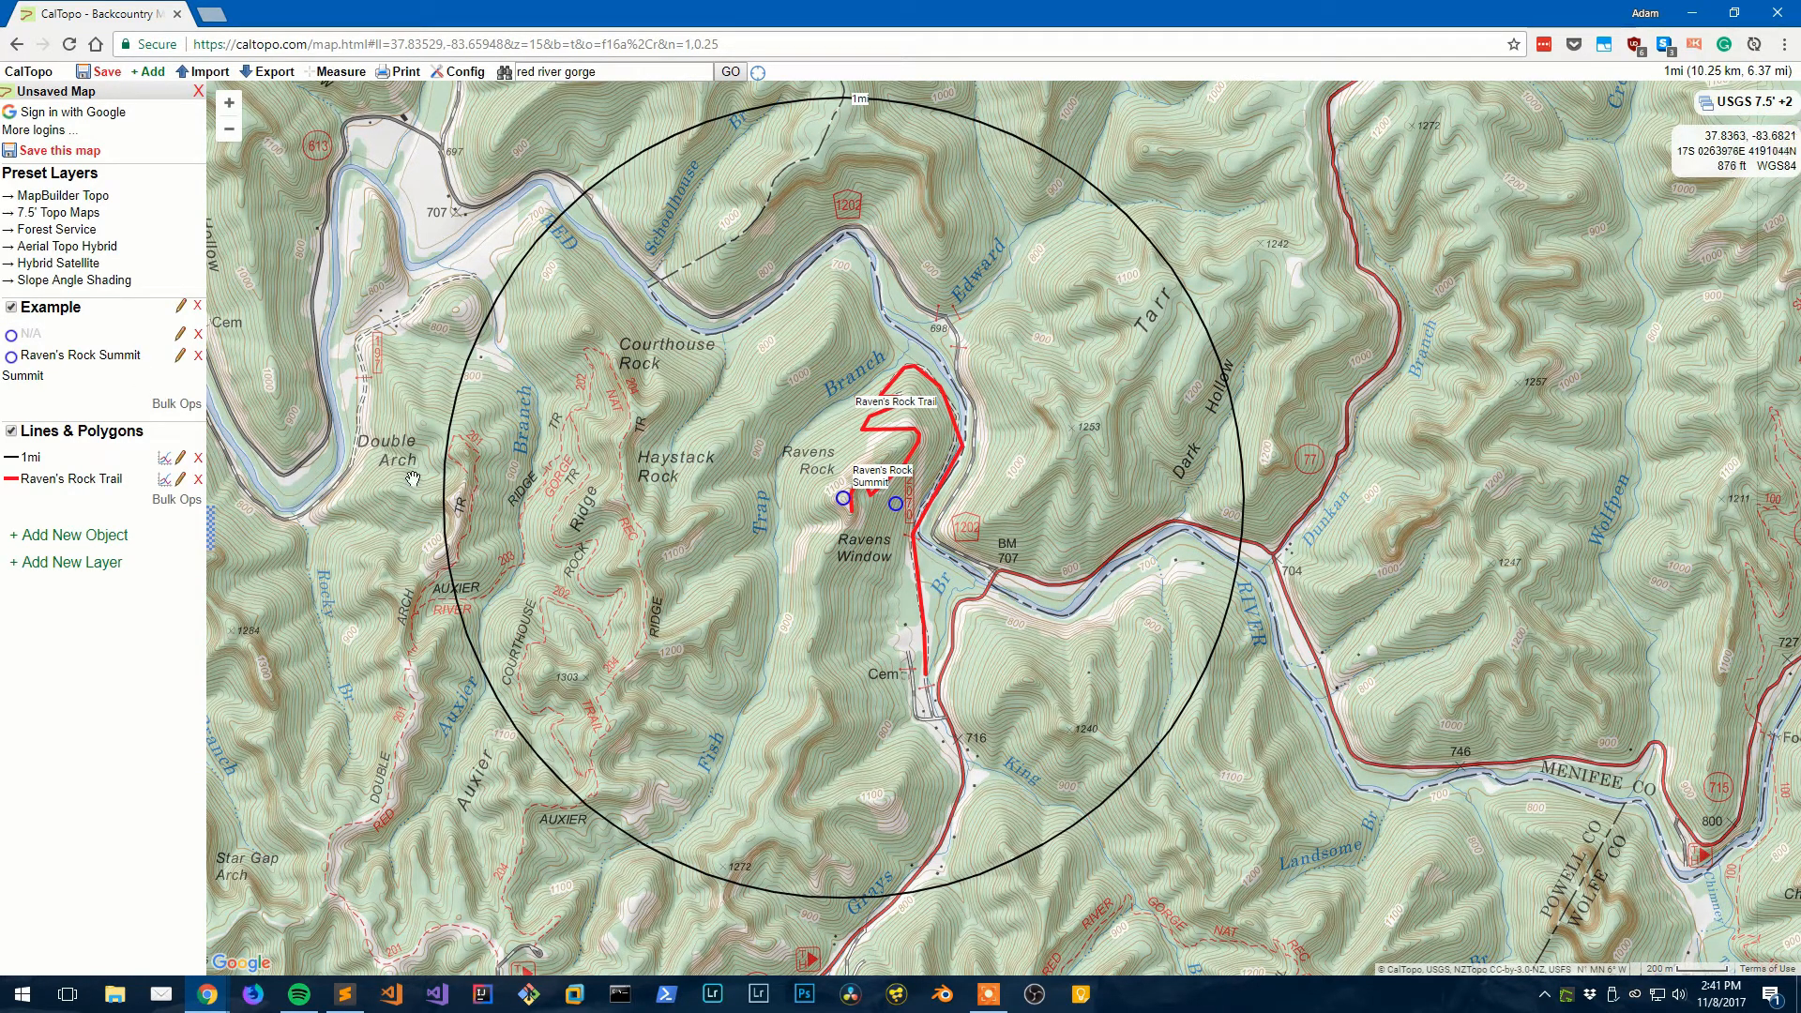
{"action": "left_click", "coordinate": [125, 536]}
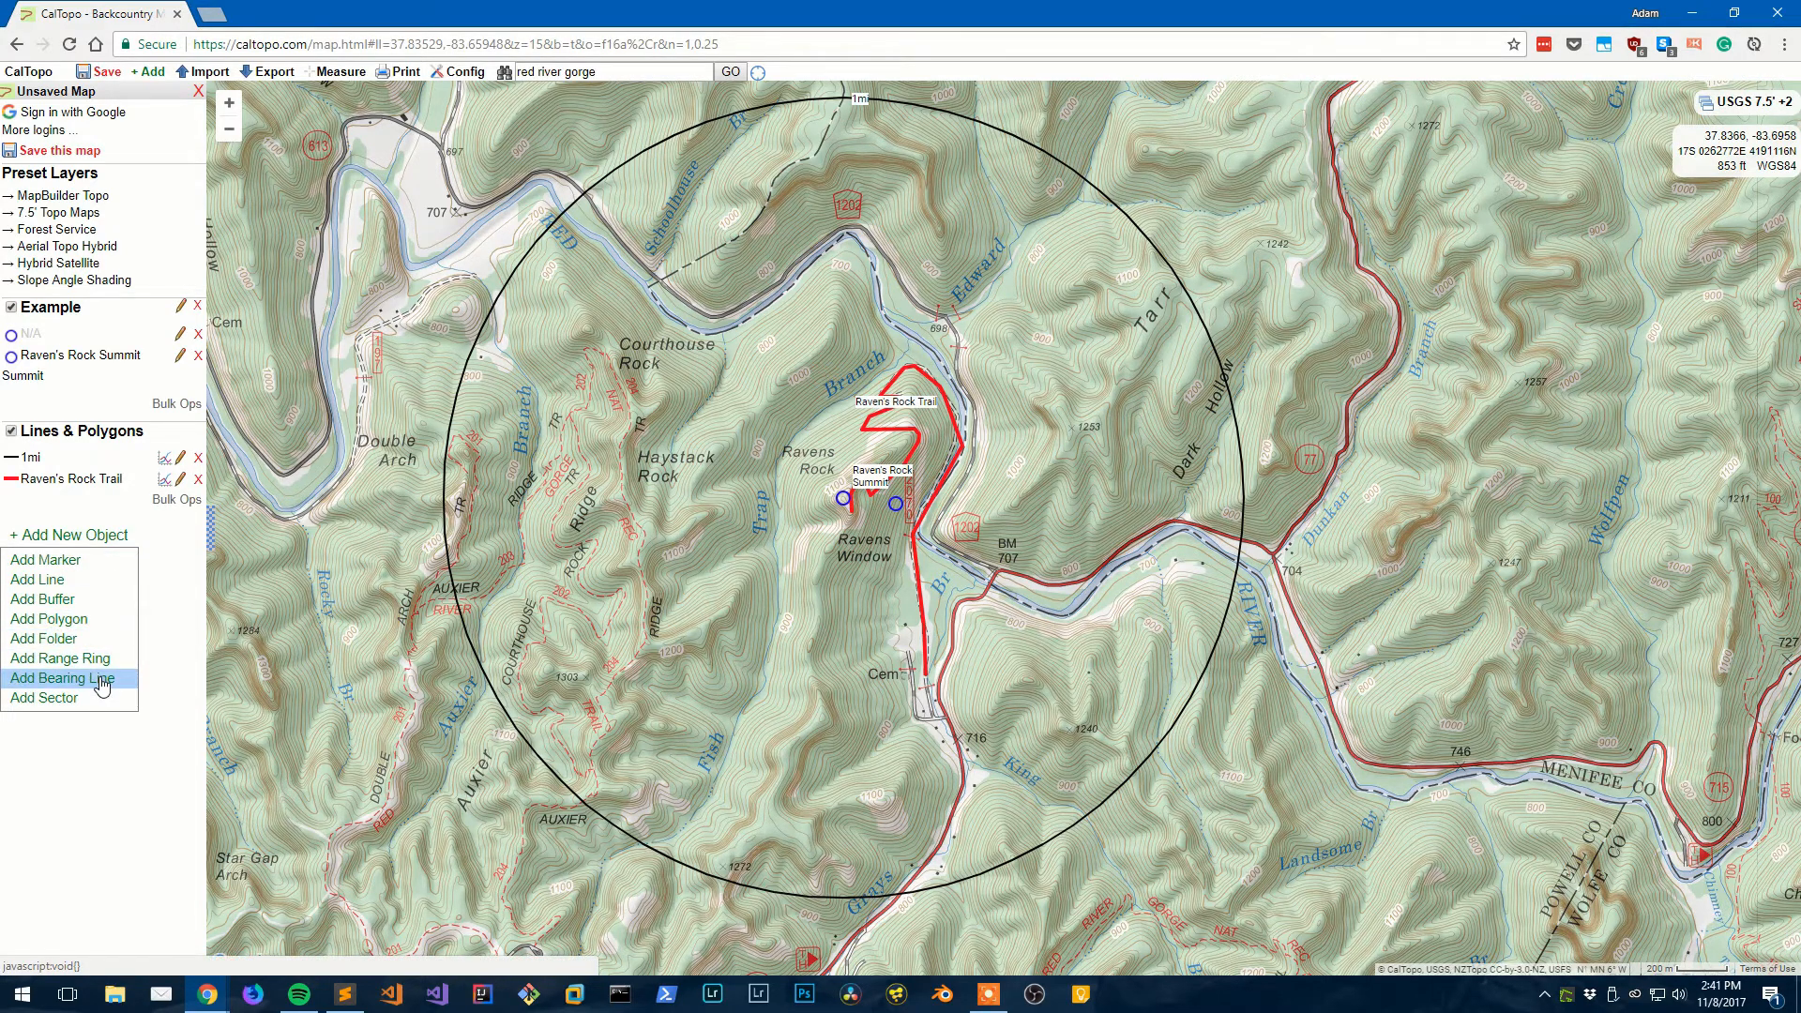
- Create a bearing line at 25° true with a 5-mile range
{"action": "left_click", "coordinate": [62, 677]}
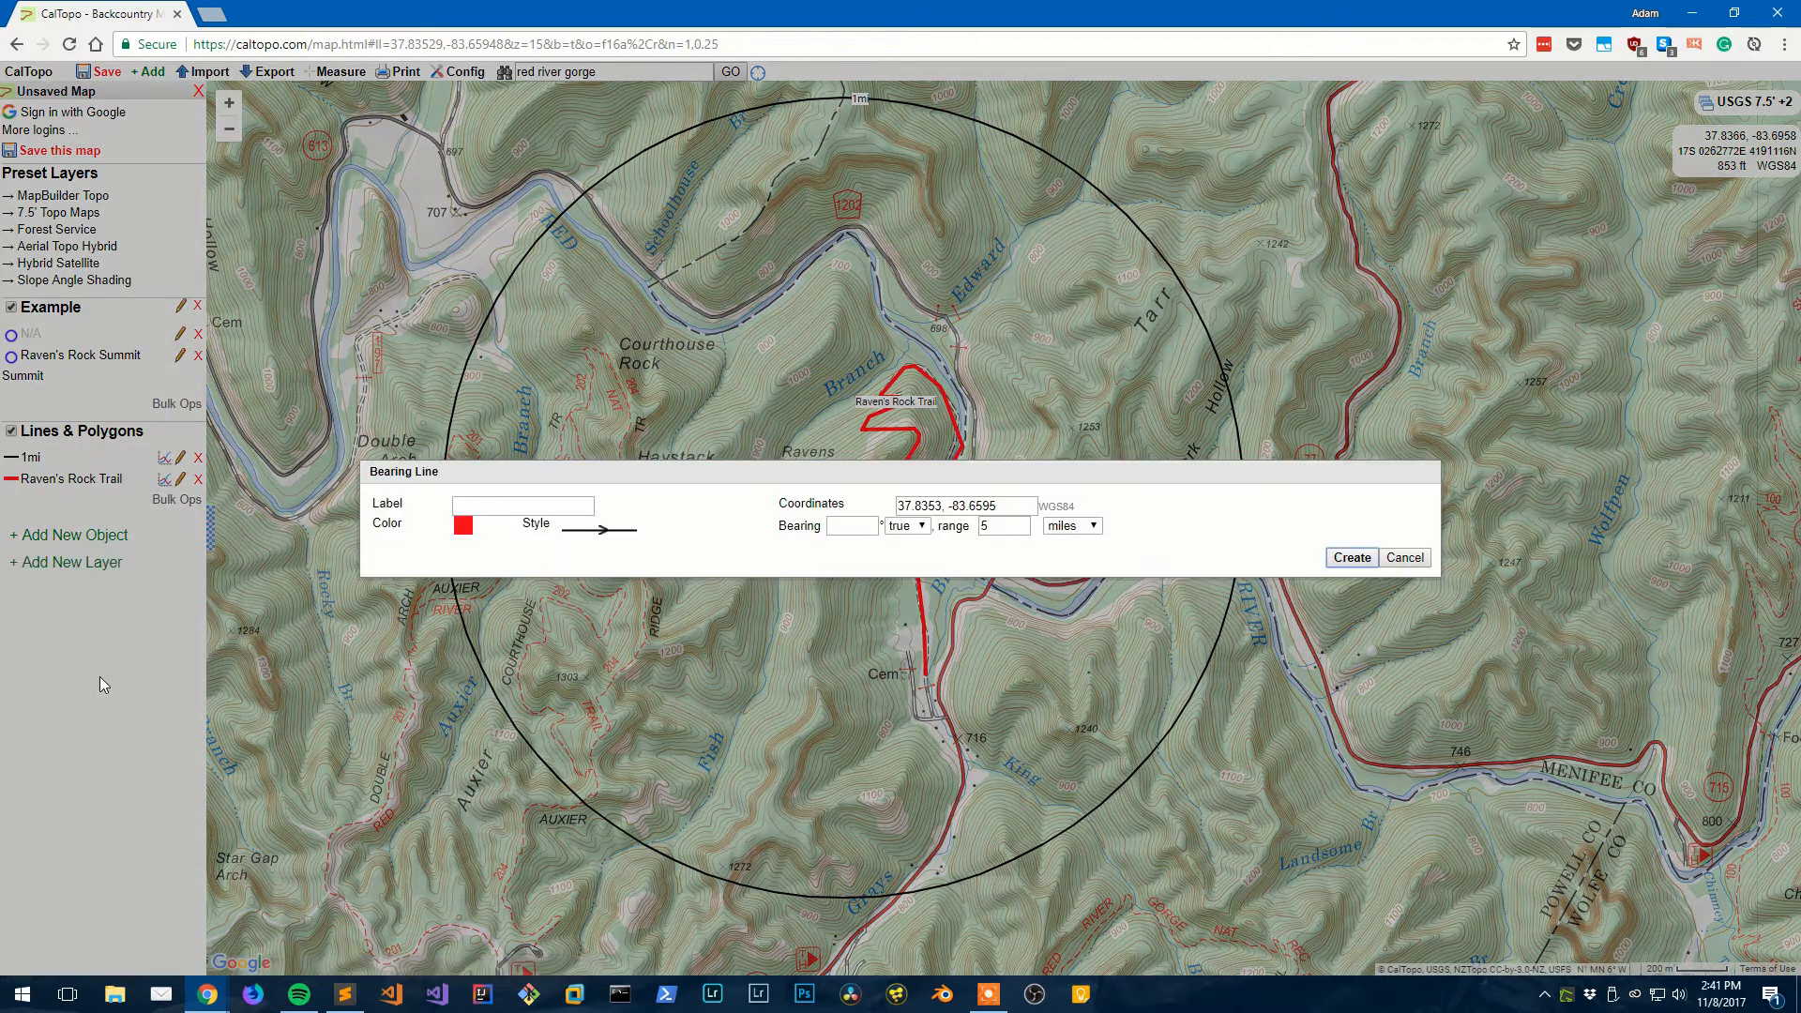
{"action": "left_click", "coordinate": [510, 508]}
{"action": "left_click", "coordinate": [850, 524]}
{"action": "type", "text": "25"}
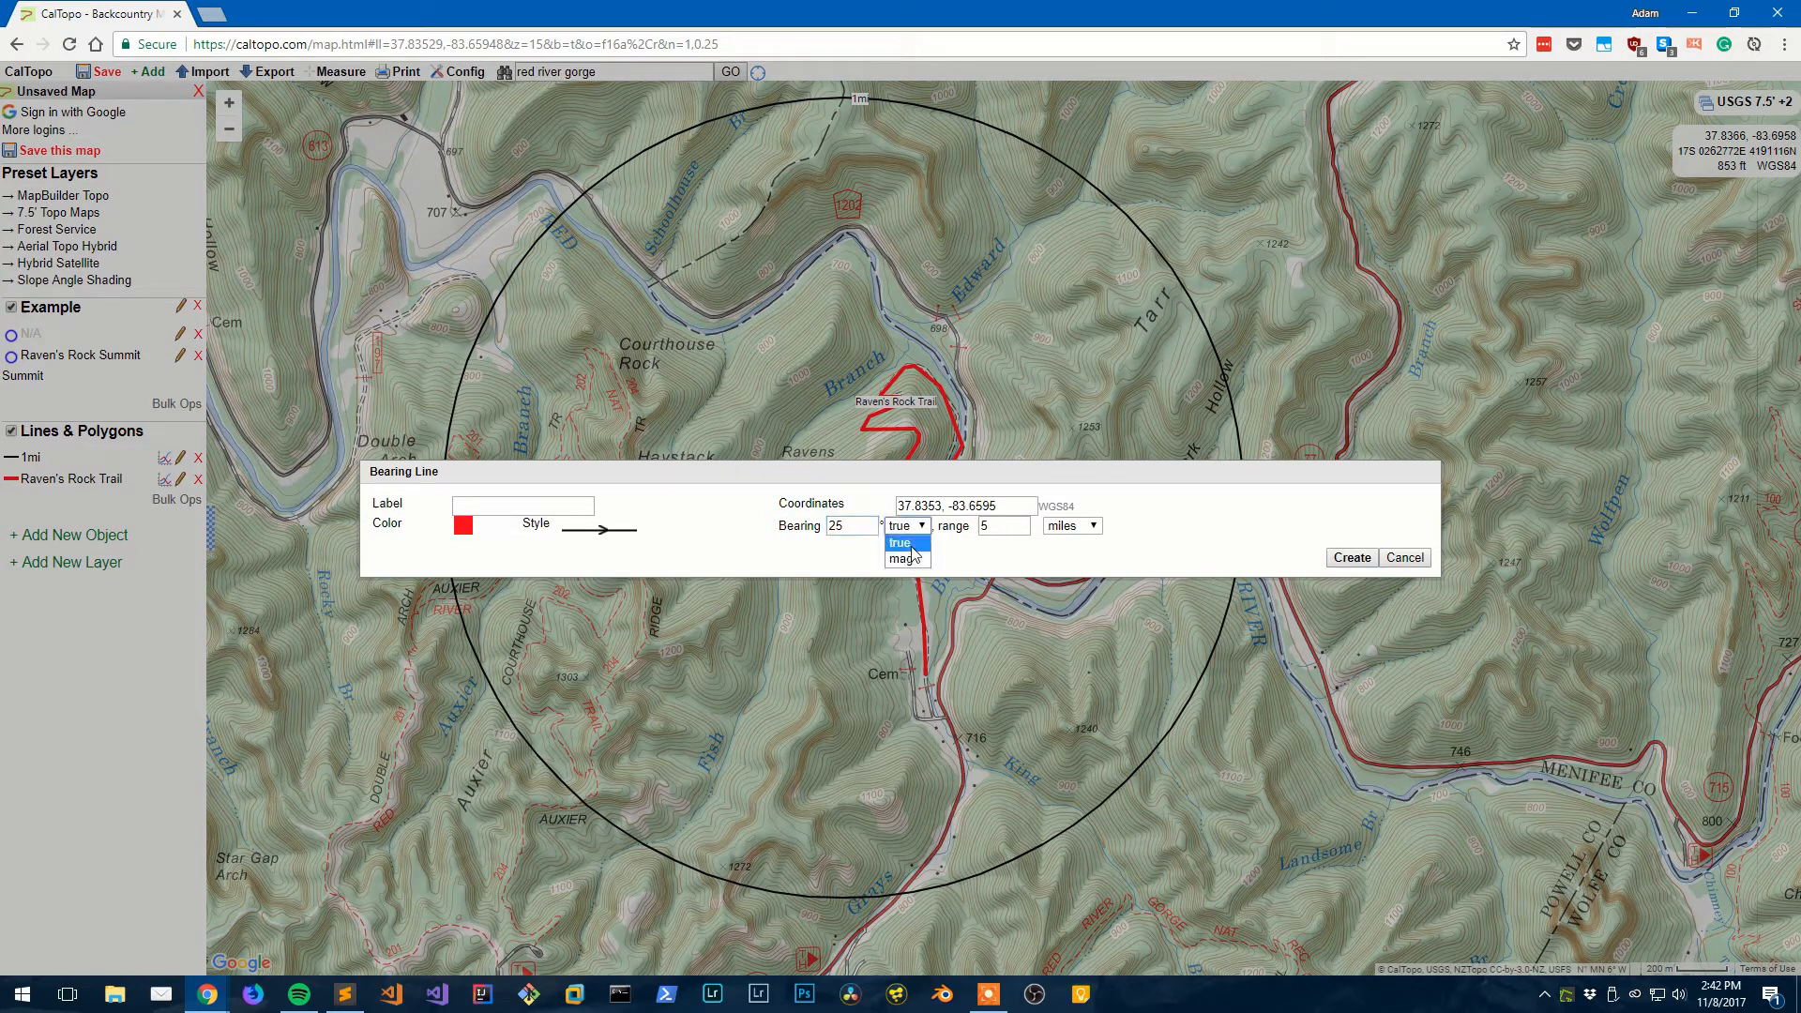
{"action": "left_click", "coordinate": [927, 543]}
{"action": "left_click", "coordinate": [989, 526]}
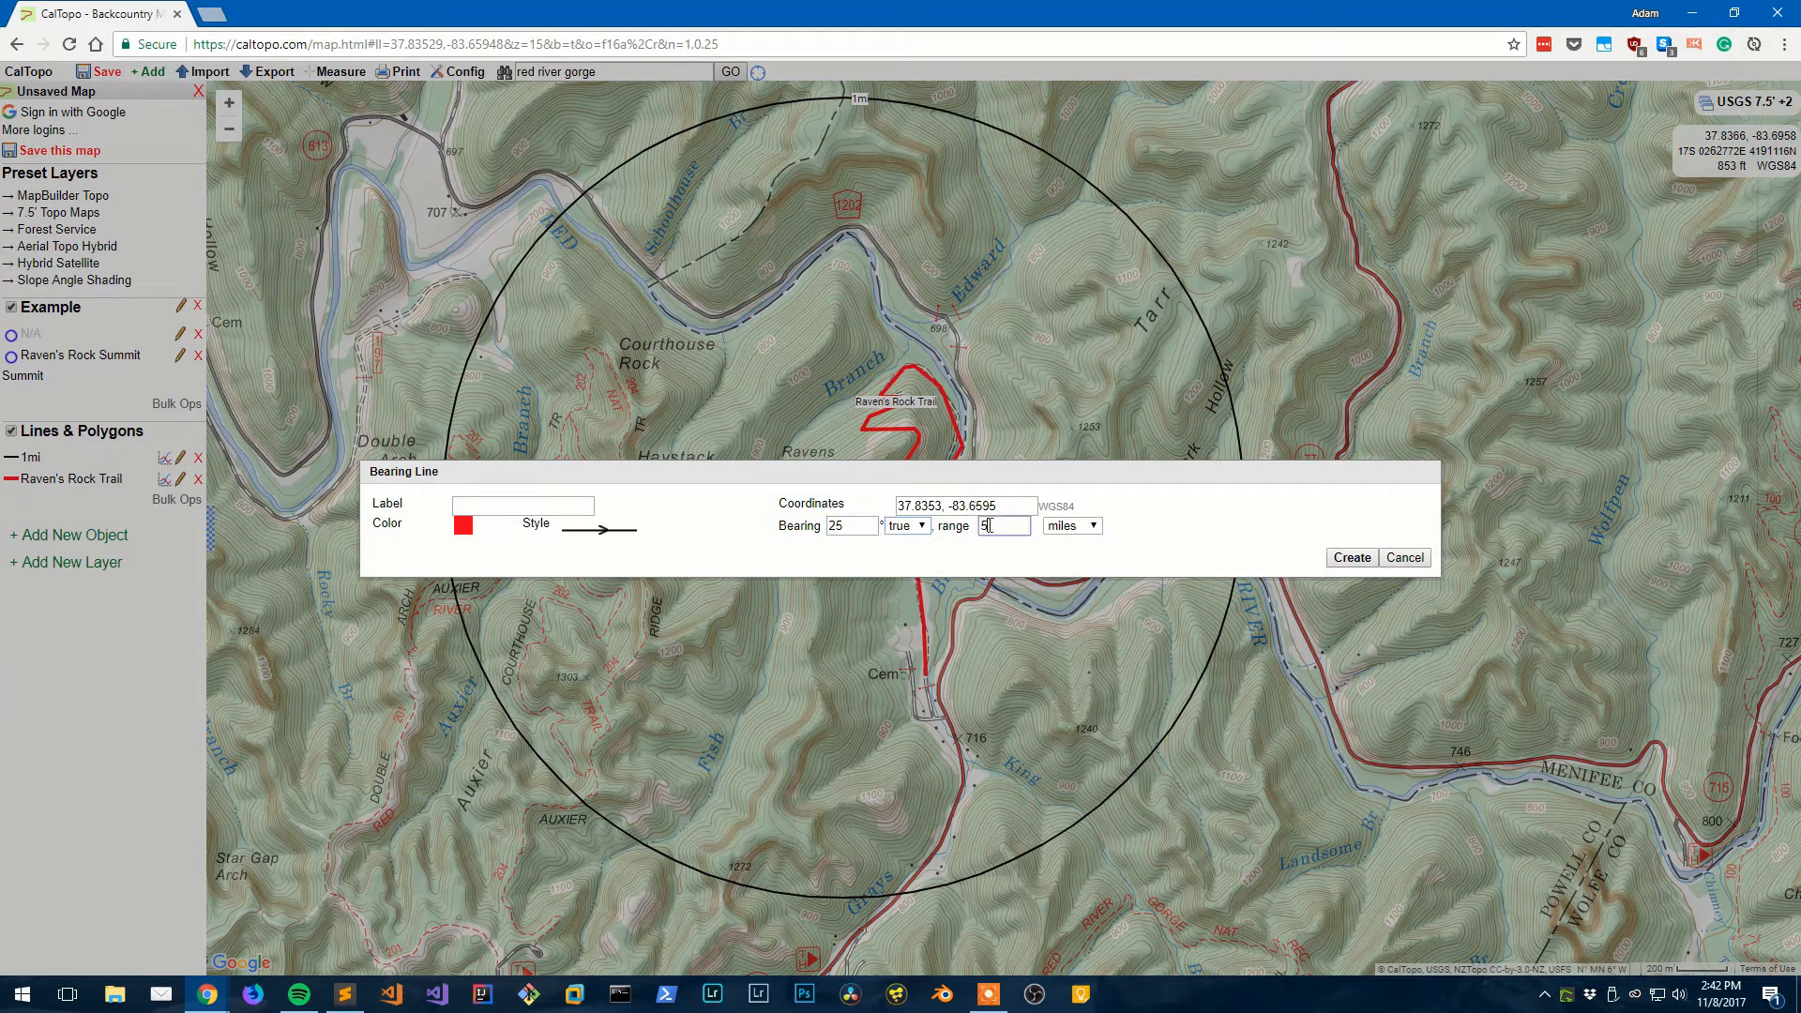
{"action": "left_click", "coordinate": [1352, 559]}
- Zoom and pan to follow the bearing line, then recentre on the Raven's Rock trail
{"action": "scroll", "coordinate": [1193, 352], "scroll_direction": "down", "scroll_amount": 1}
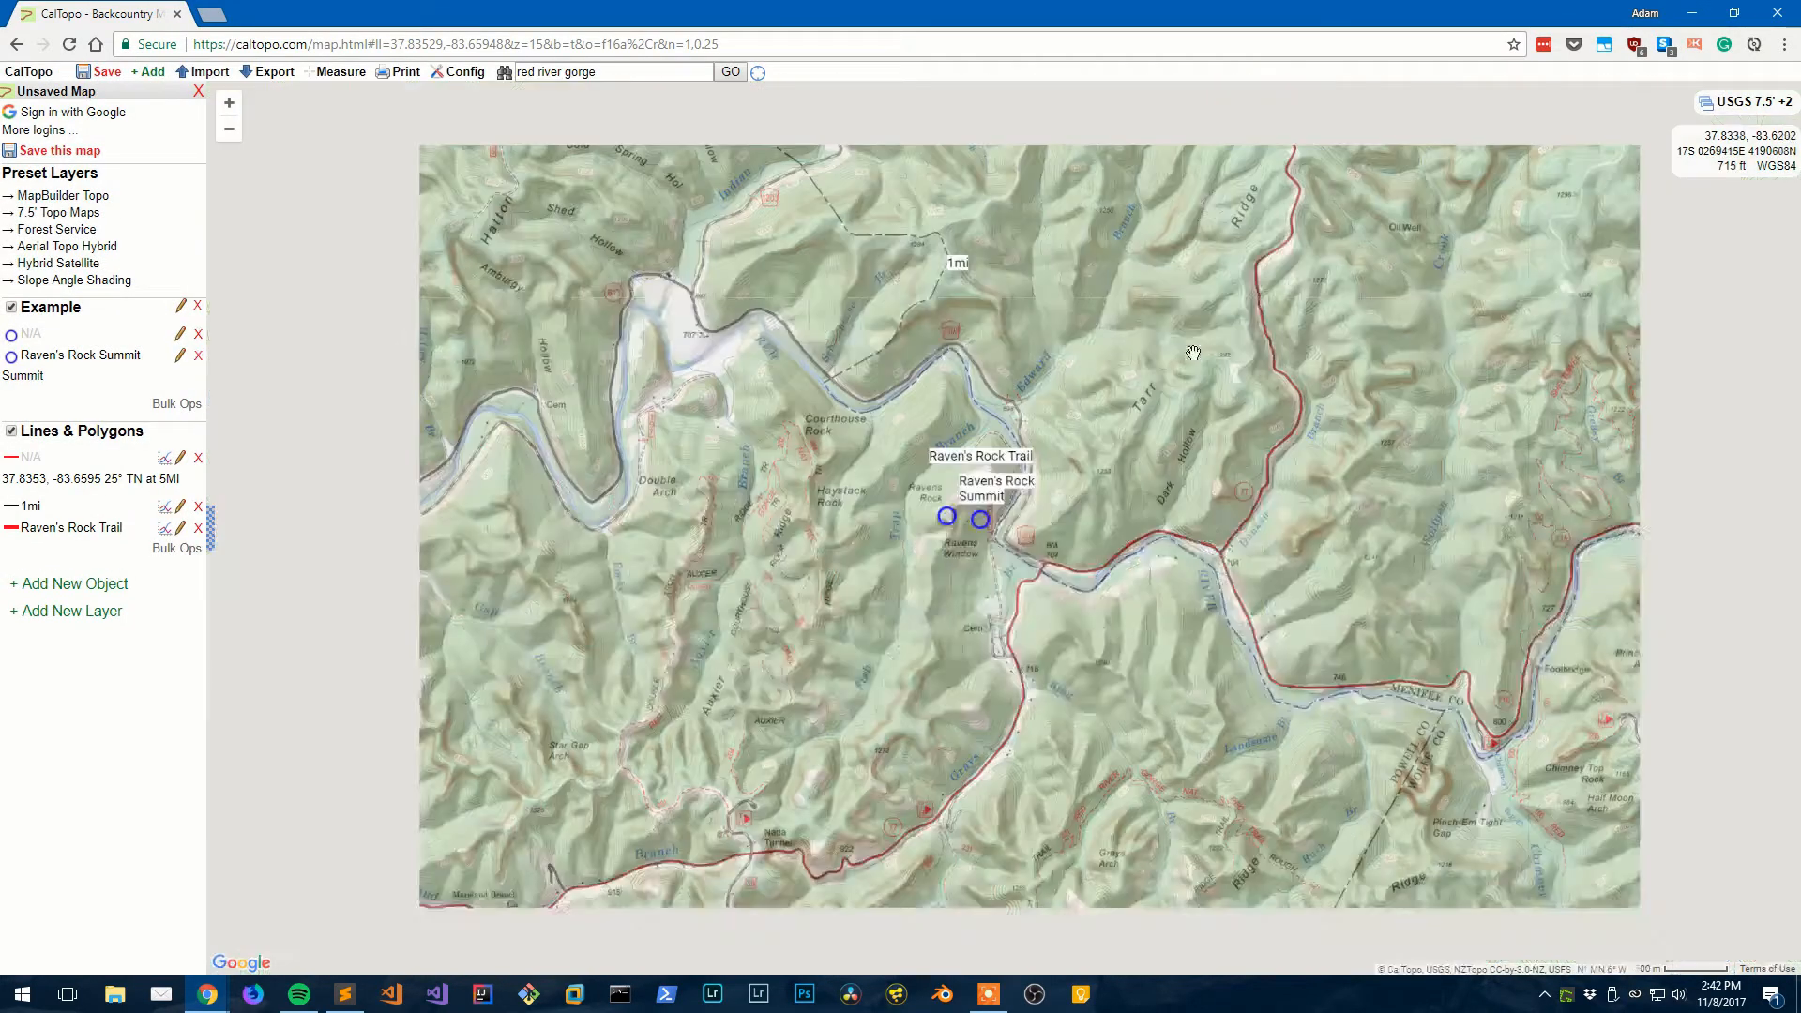
{"action": "left_click_drag", "start_coordinate": [1193, 353], "coordinate": [1113, 497]}
{"action": "left_click_drag", "start_coordinate": [1321, 317], "coordinate": [1223, 410]}
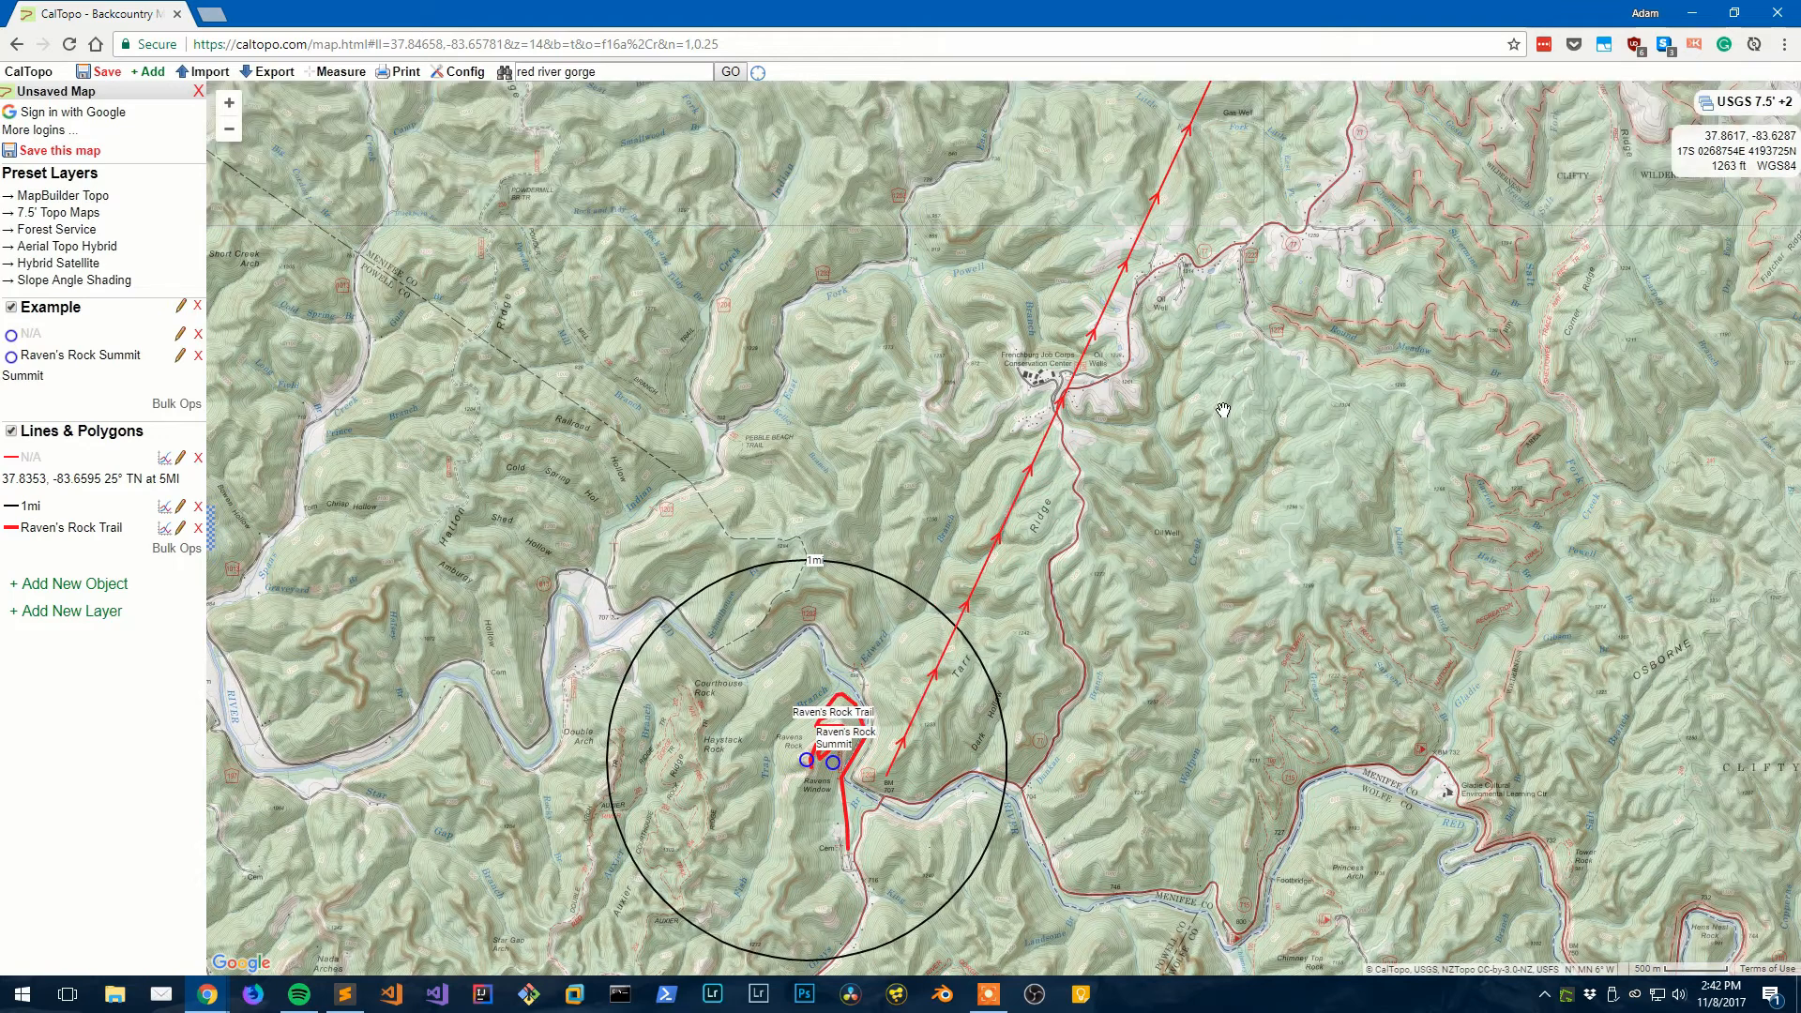
{"action": "scroll", "coordinate": [1223, 410], "scroll_direction": "down", "scroll_amount": 2}
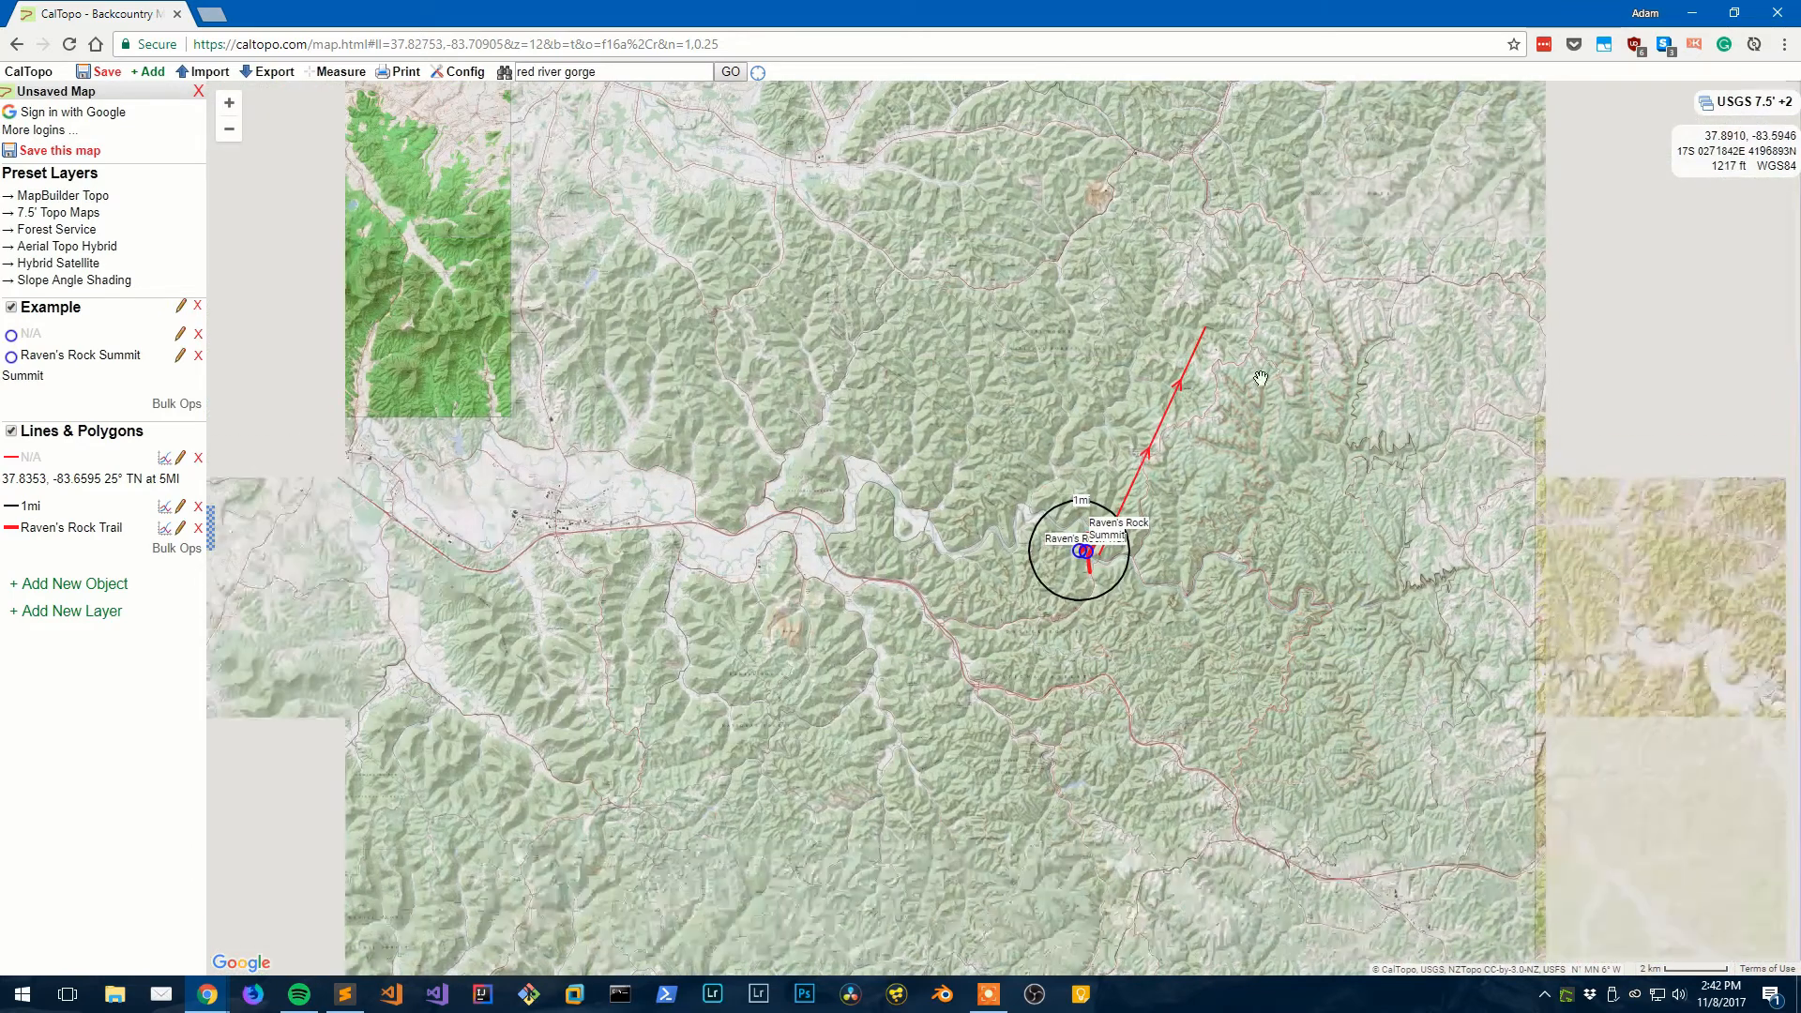
{"action": "scroll", "coordinate": [1125, 545], "scroll_direction": "up", "scroll_amount": 3}
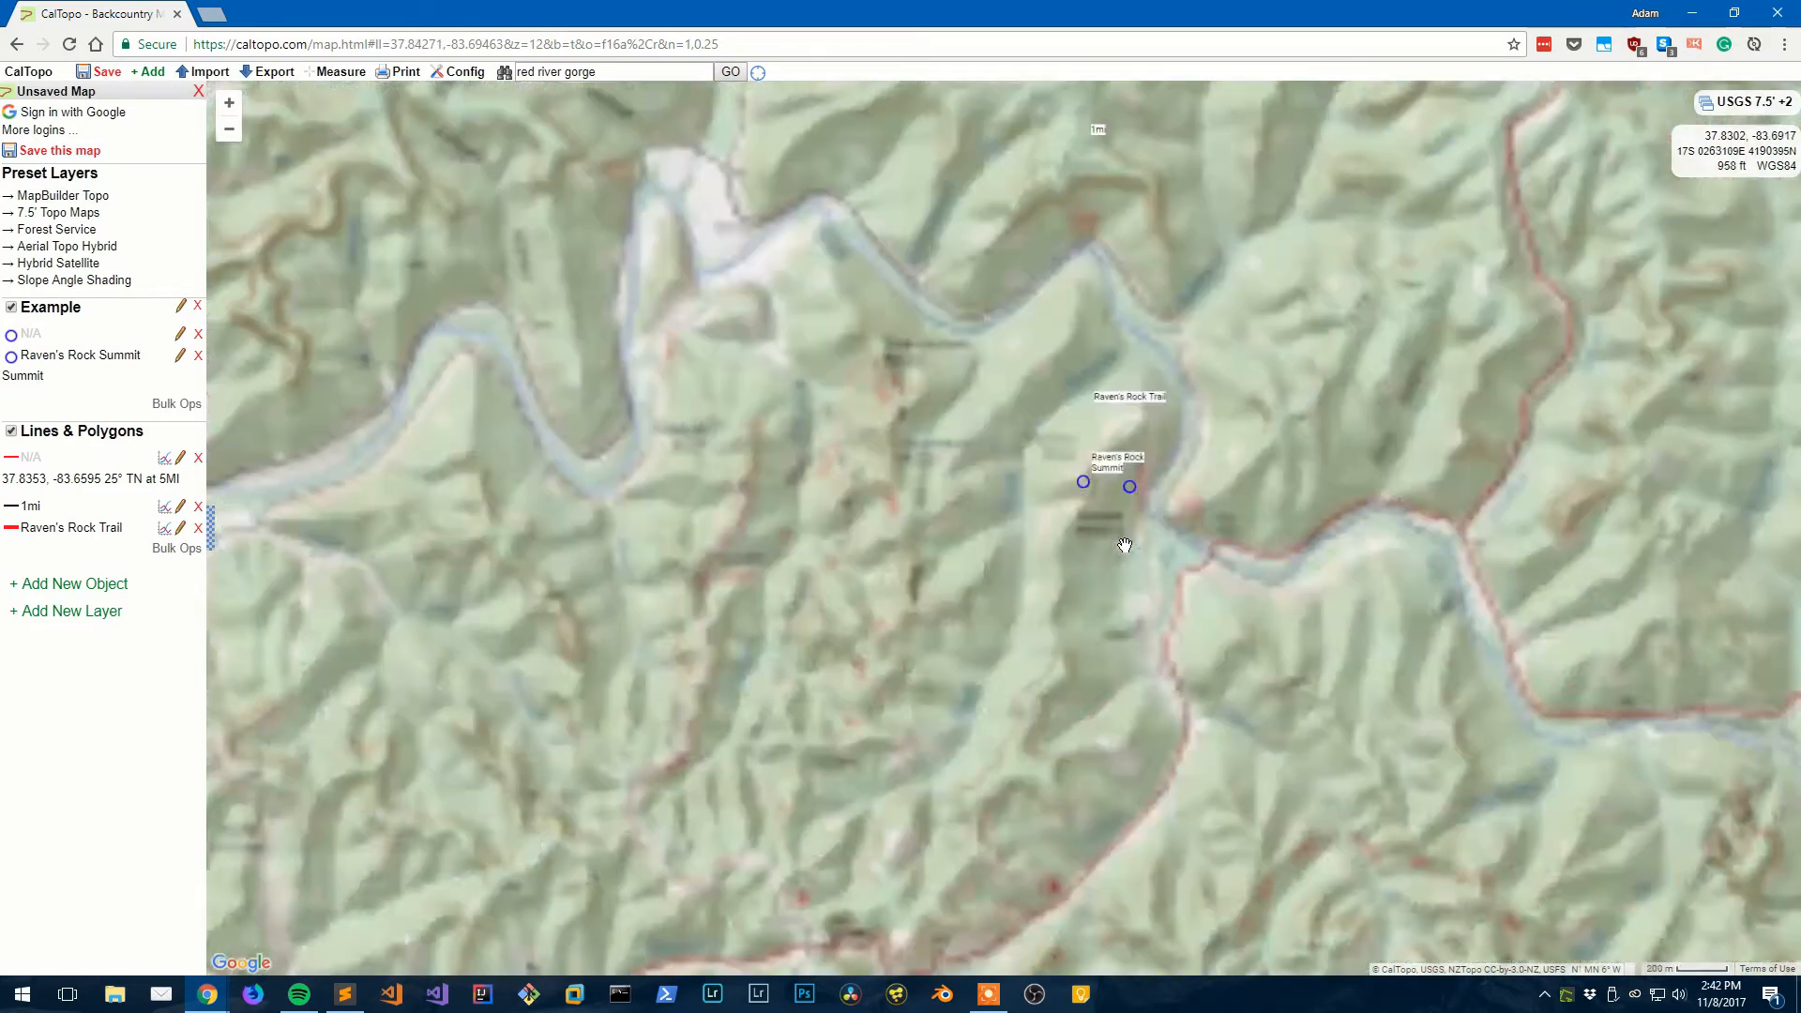
{"action": "scroll", "coordinate": [1127, 544], "scroll_direction": "up", "scroll_amount": 1}
{"action": "left_click_drag", "start_coordinate": [1144, 535], "coordinate": [883, 706]}
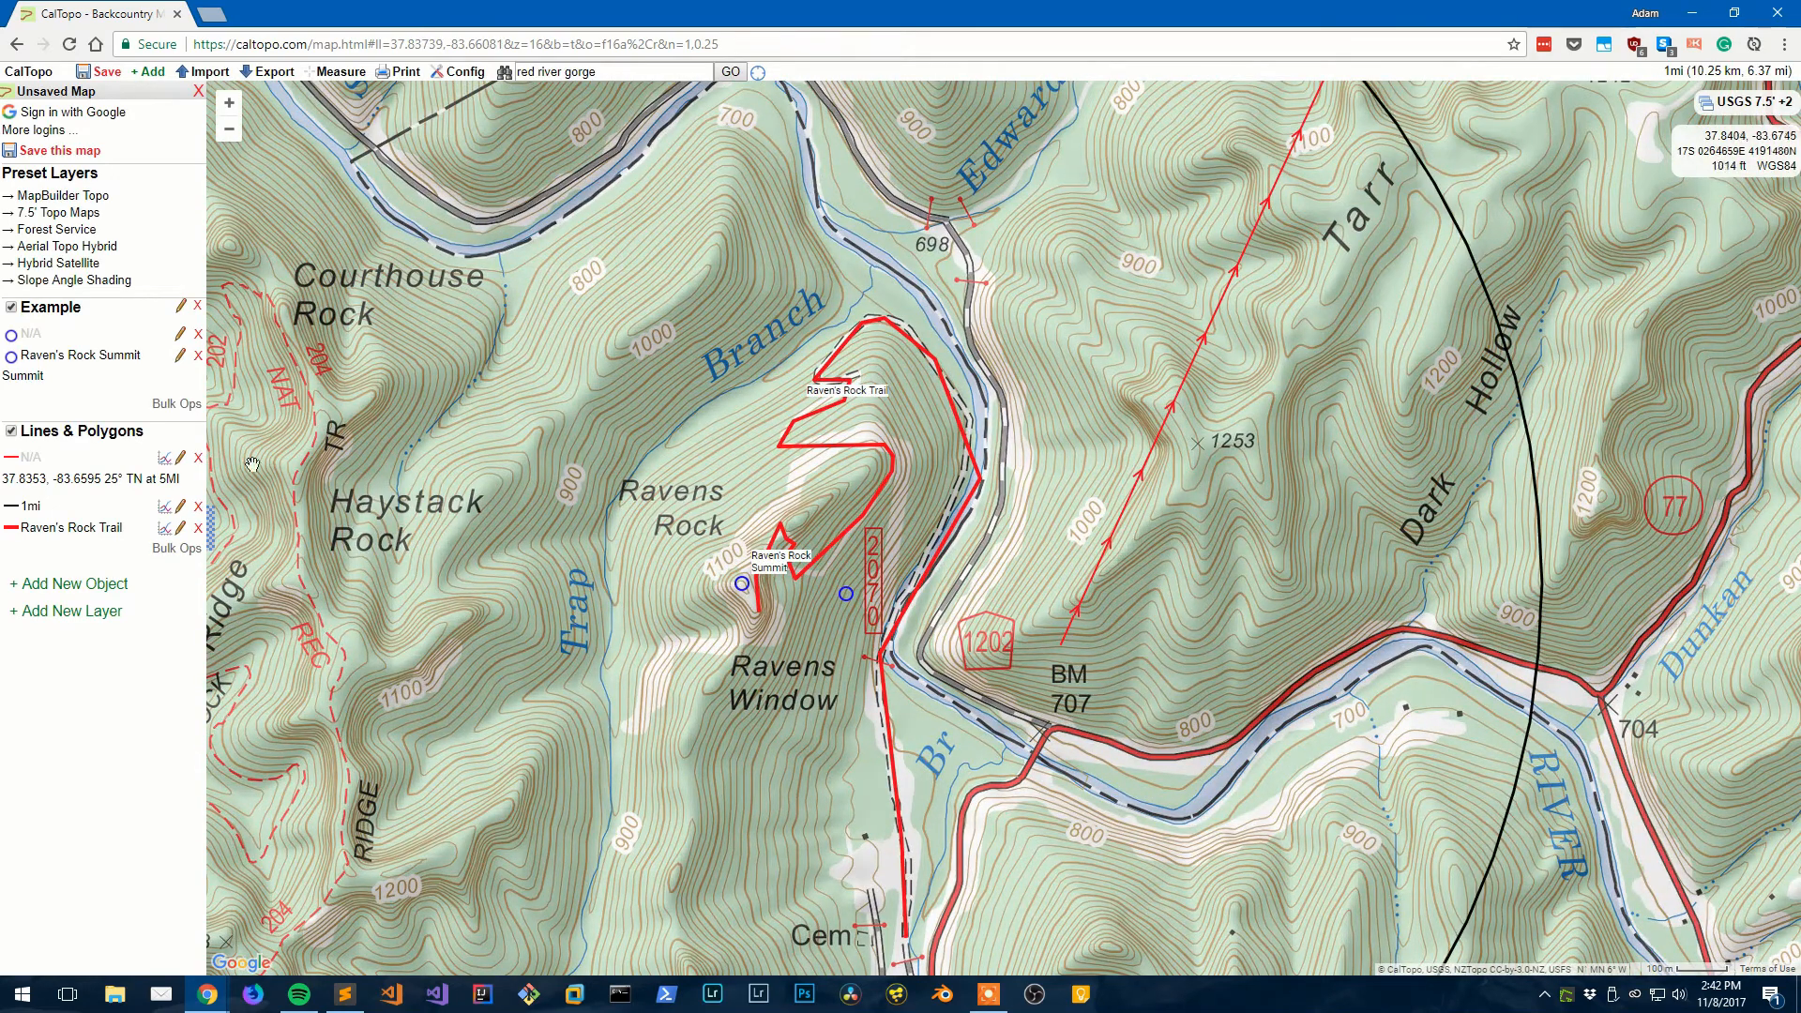
- Delete the bearing line and the N/A marker, then recentre on Raven's Rock
{"action": "left_click", "coordinate": [198, 457]}
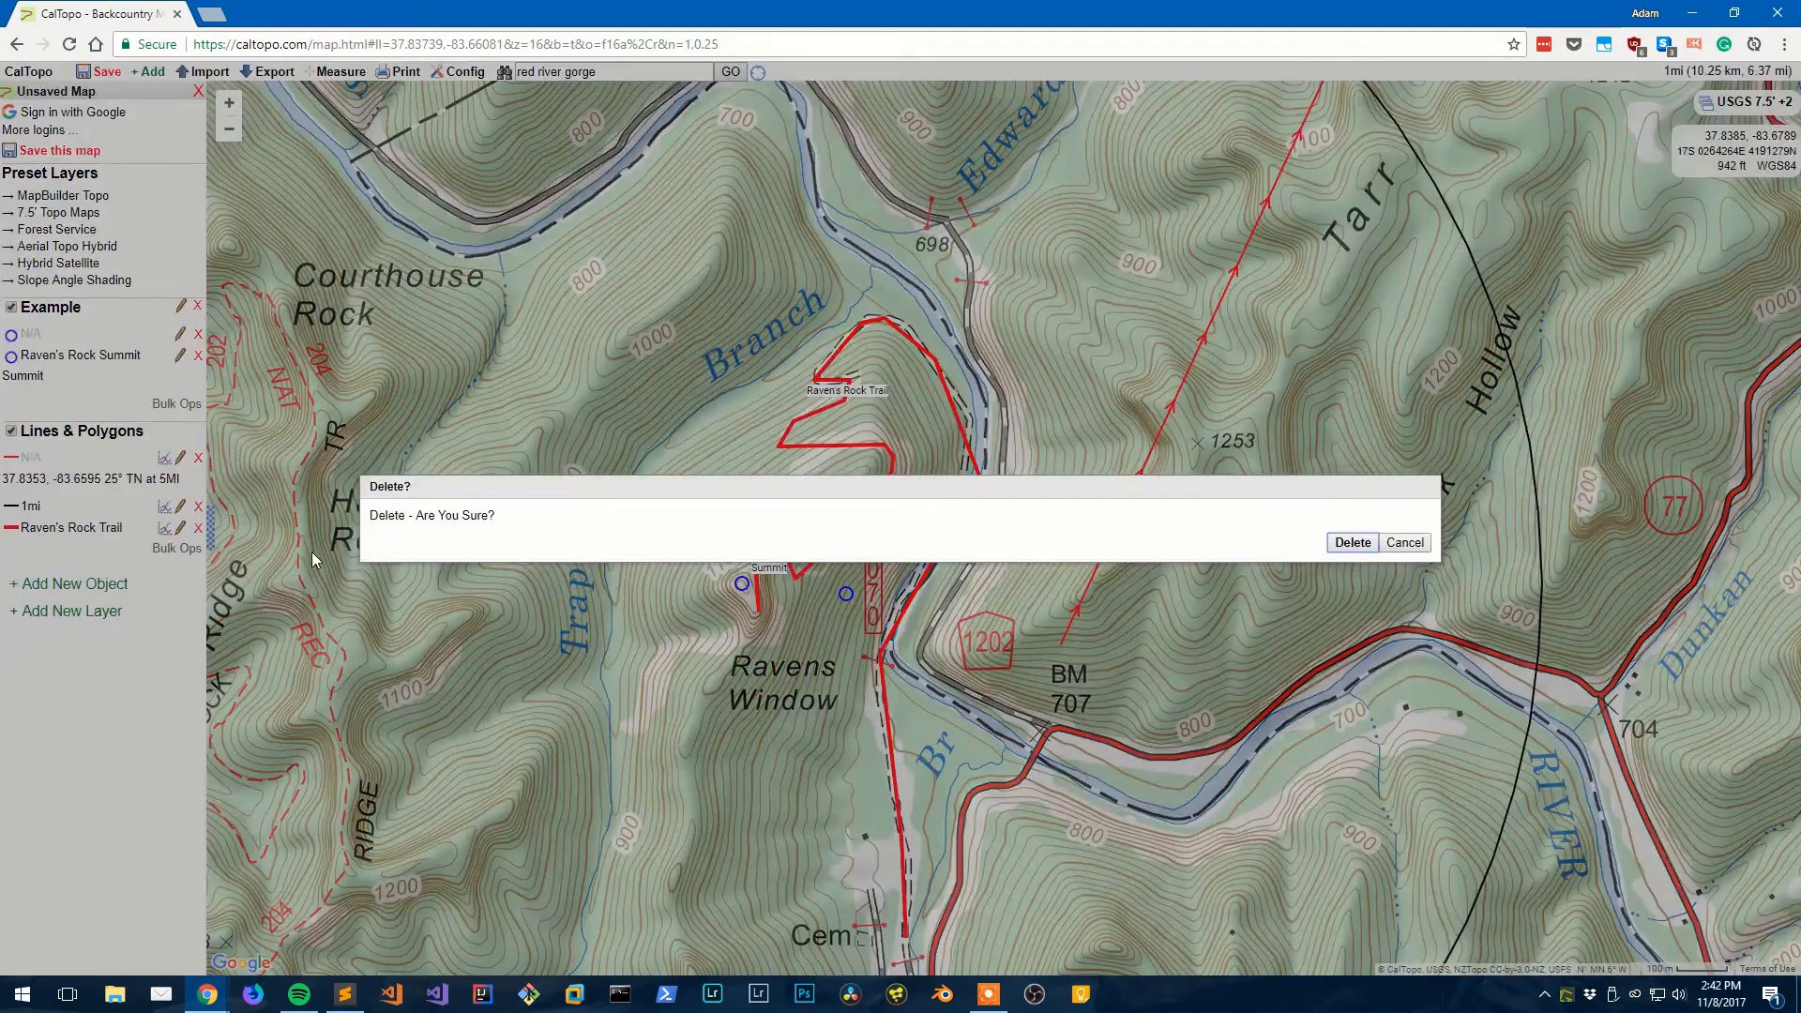
{"action": "left_click", "coordinate": [1352, 543]}
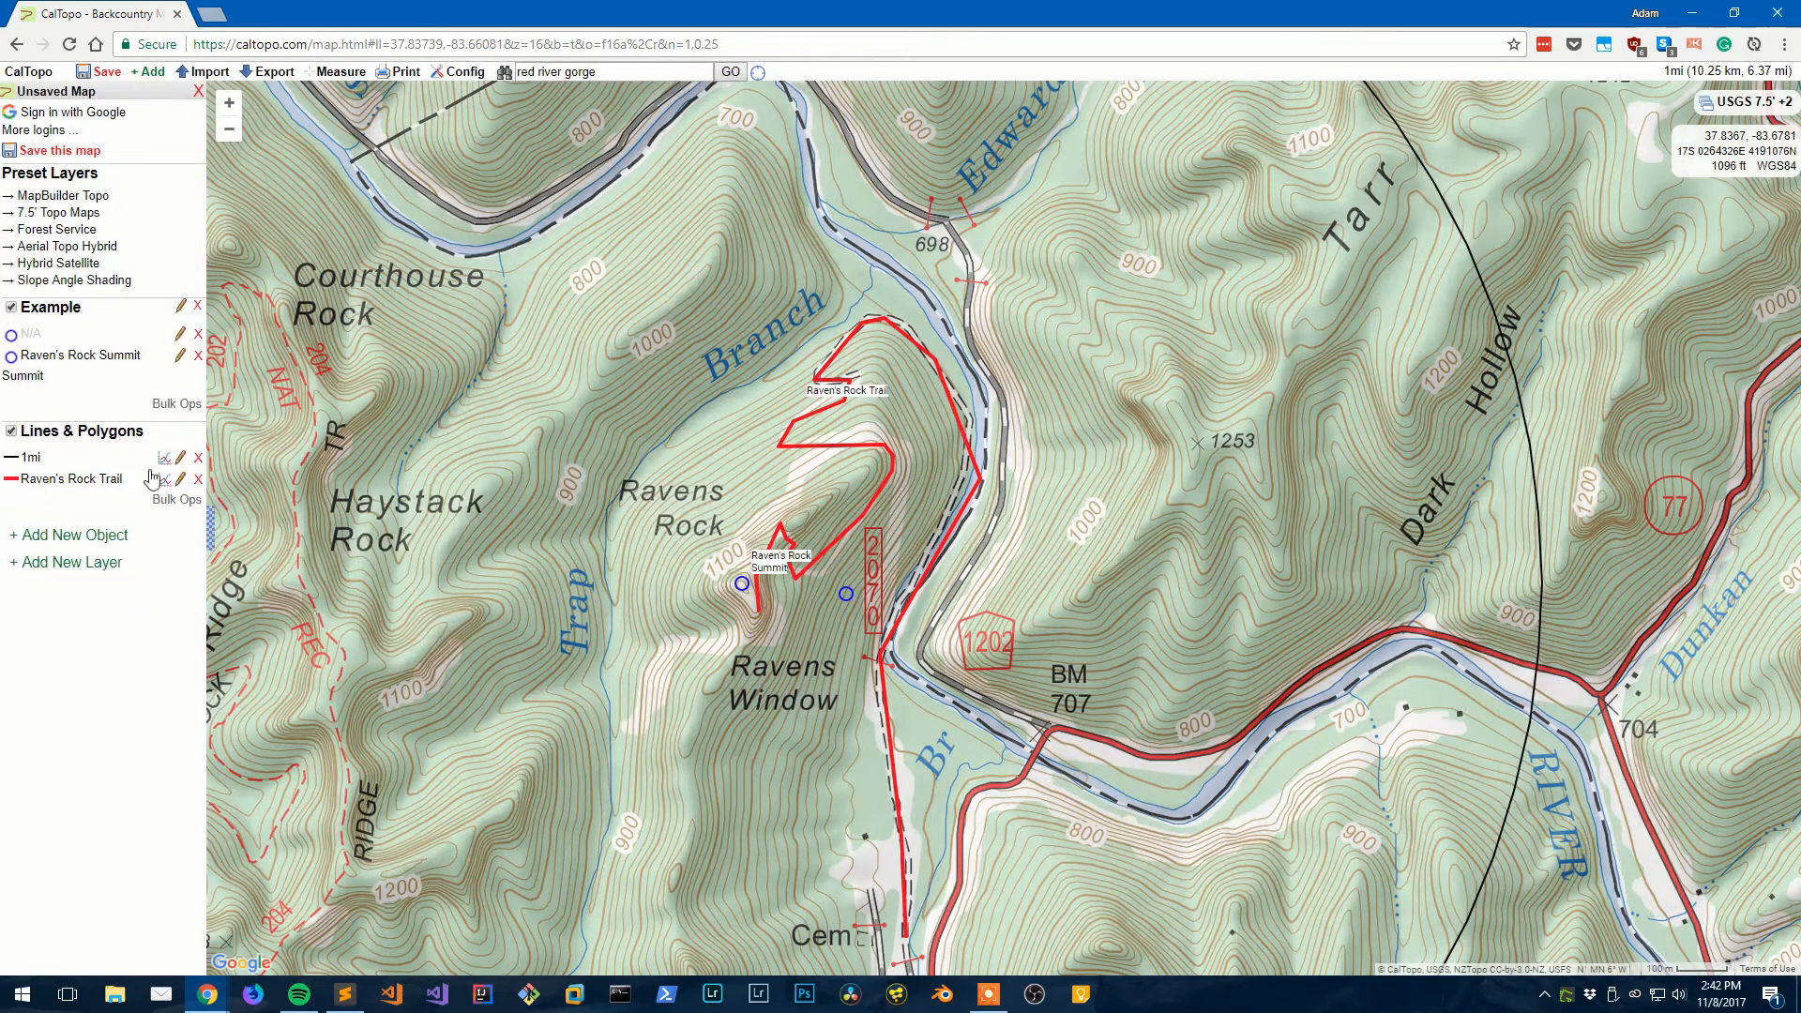
{"action": "left_click", "coordinate": [198, 355]}
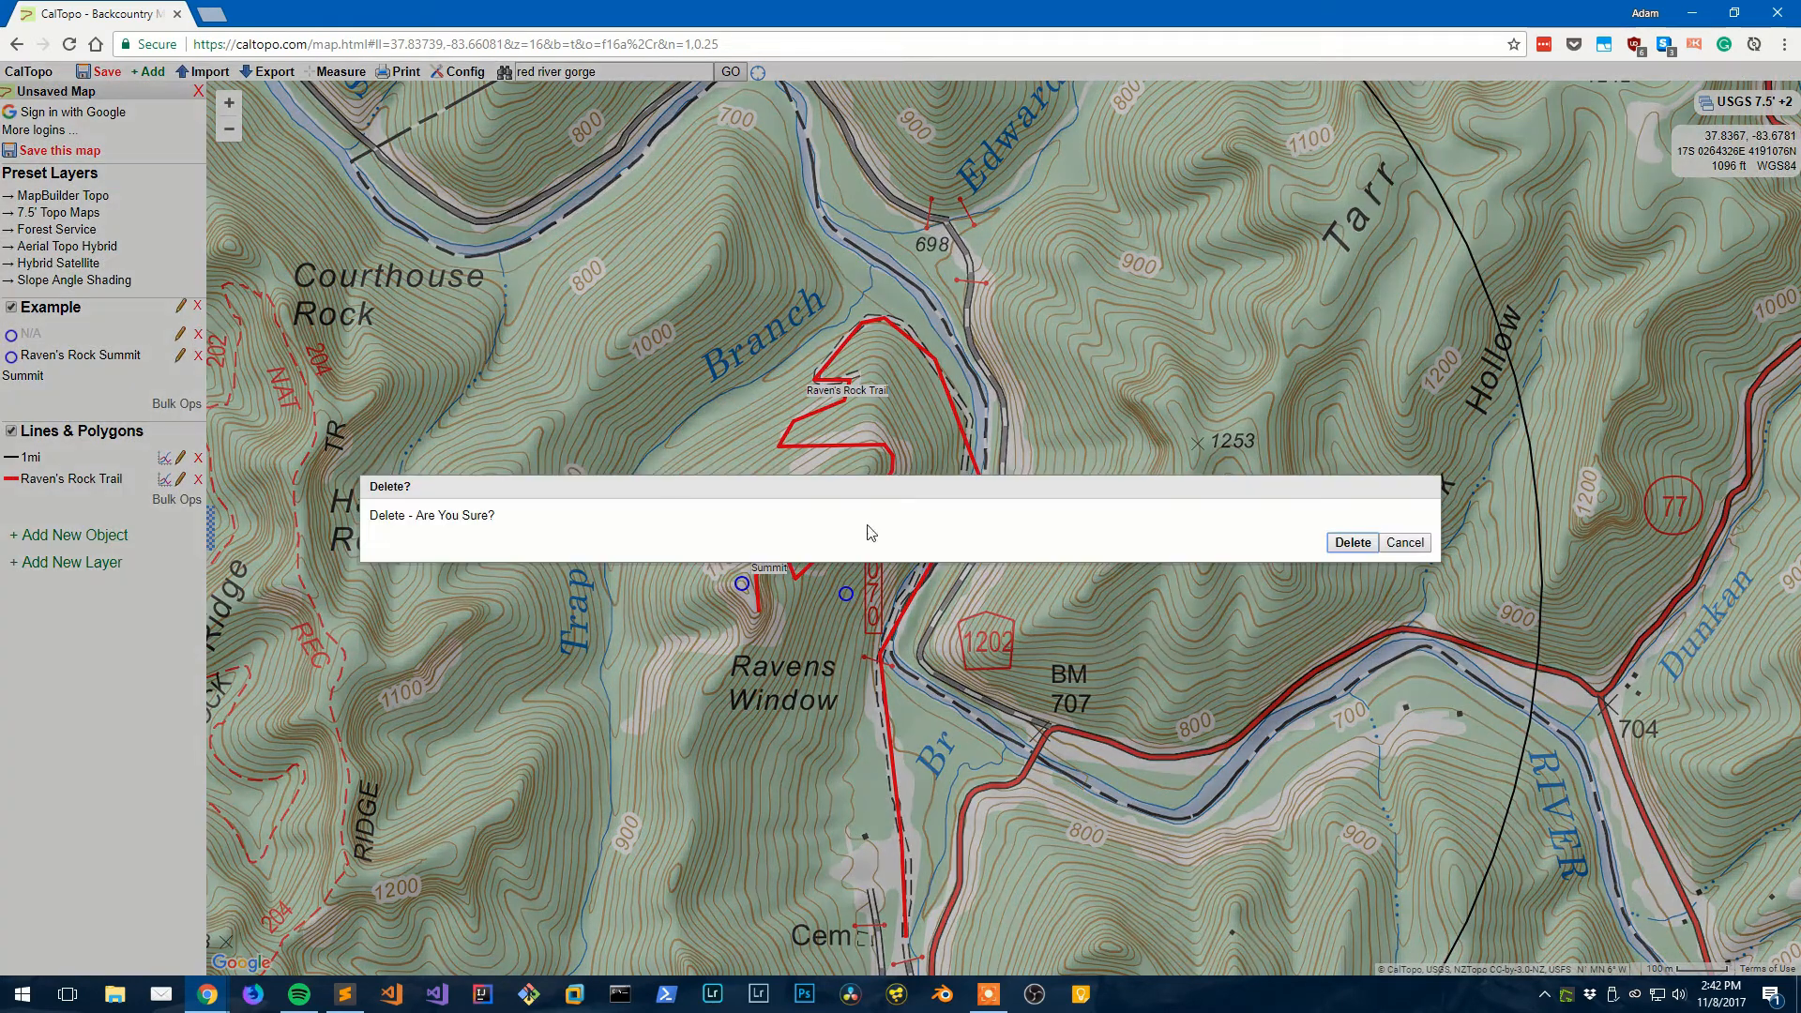
{"action": "left_click", "coordinate": [1353, 542]}
{"action": "left_click_drag", "start_coordinate": [857, 582], "coordinate": [1067, 528]}
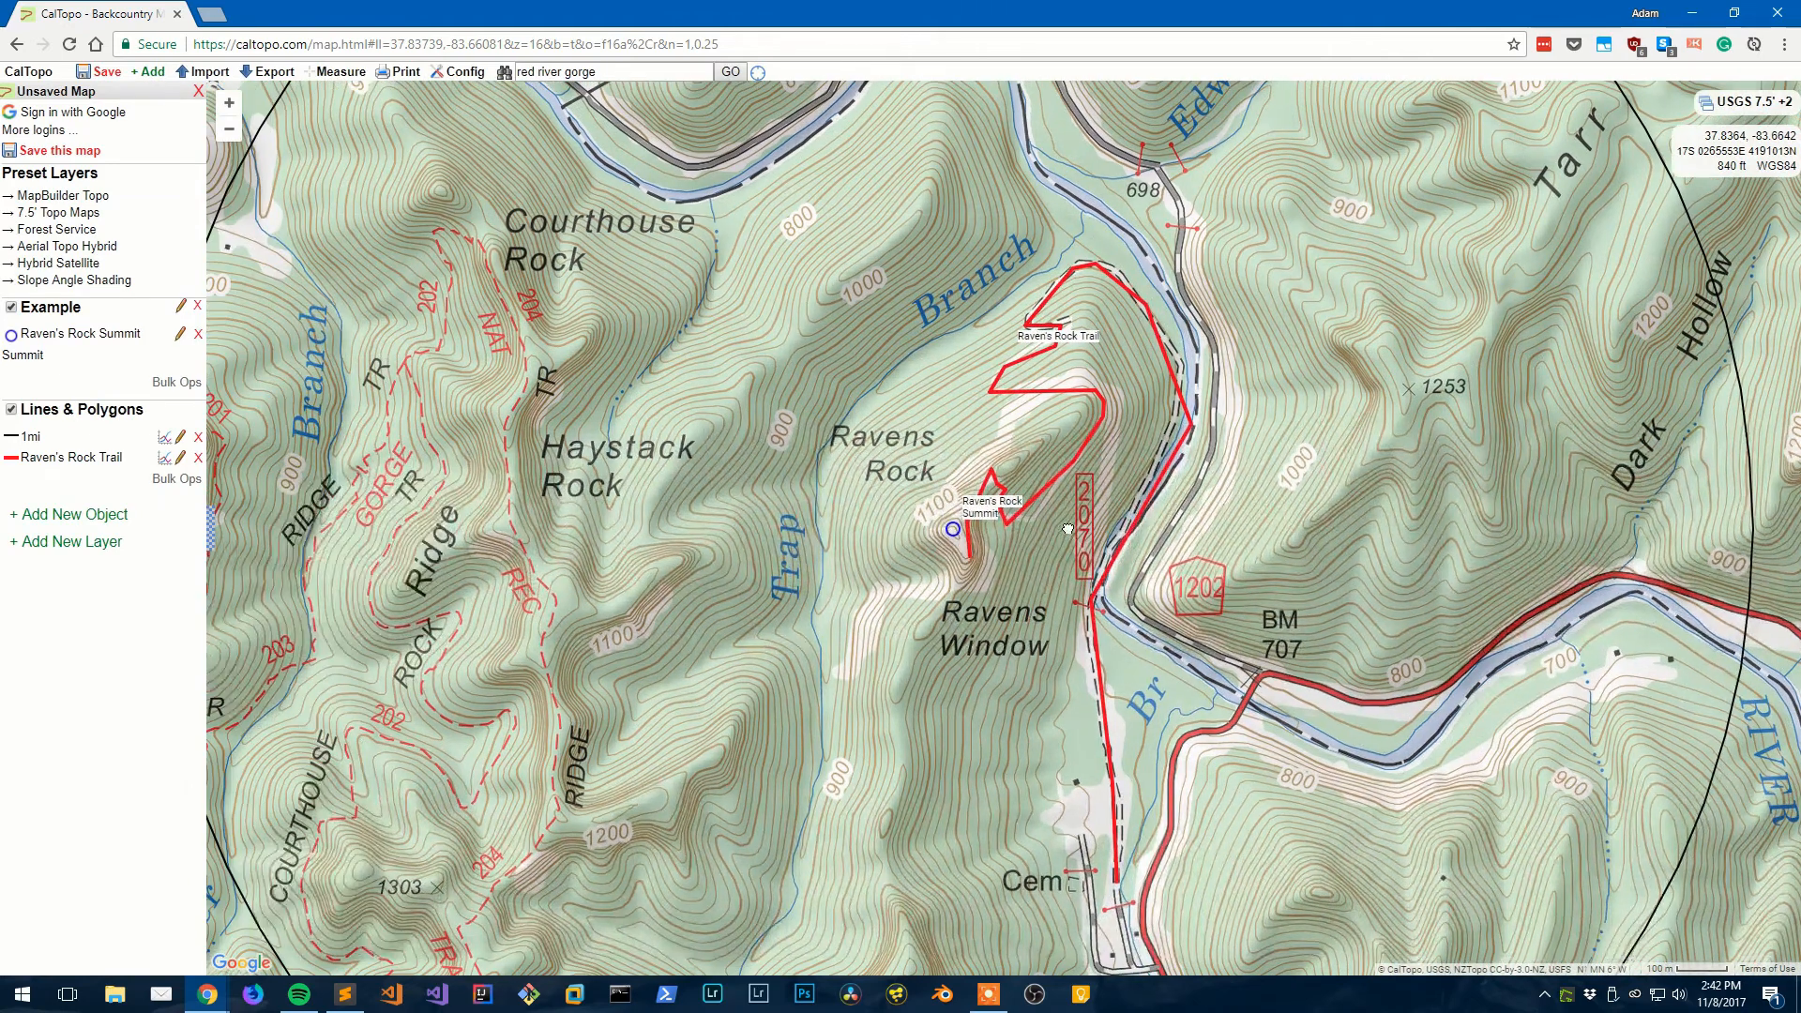
{"action": "scroll", "coordinate": [891, 542], "scroll_direction": "down", "scroll_amount": 1}
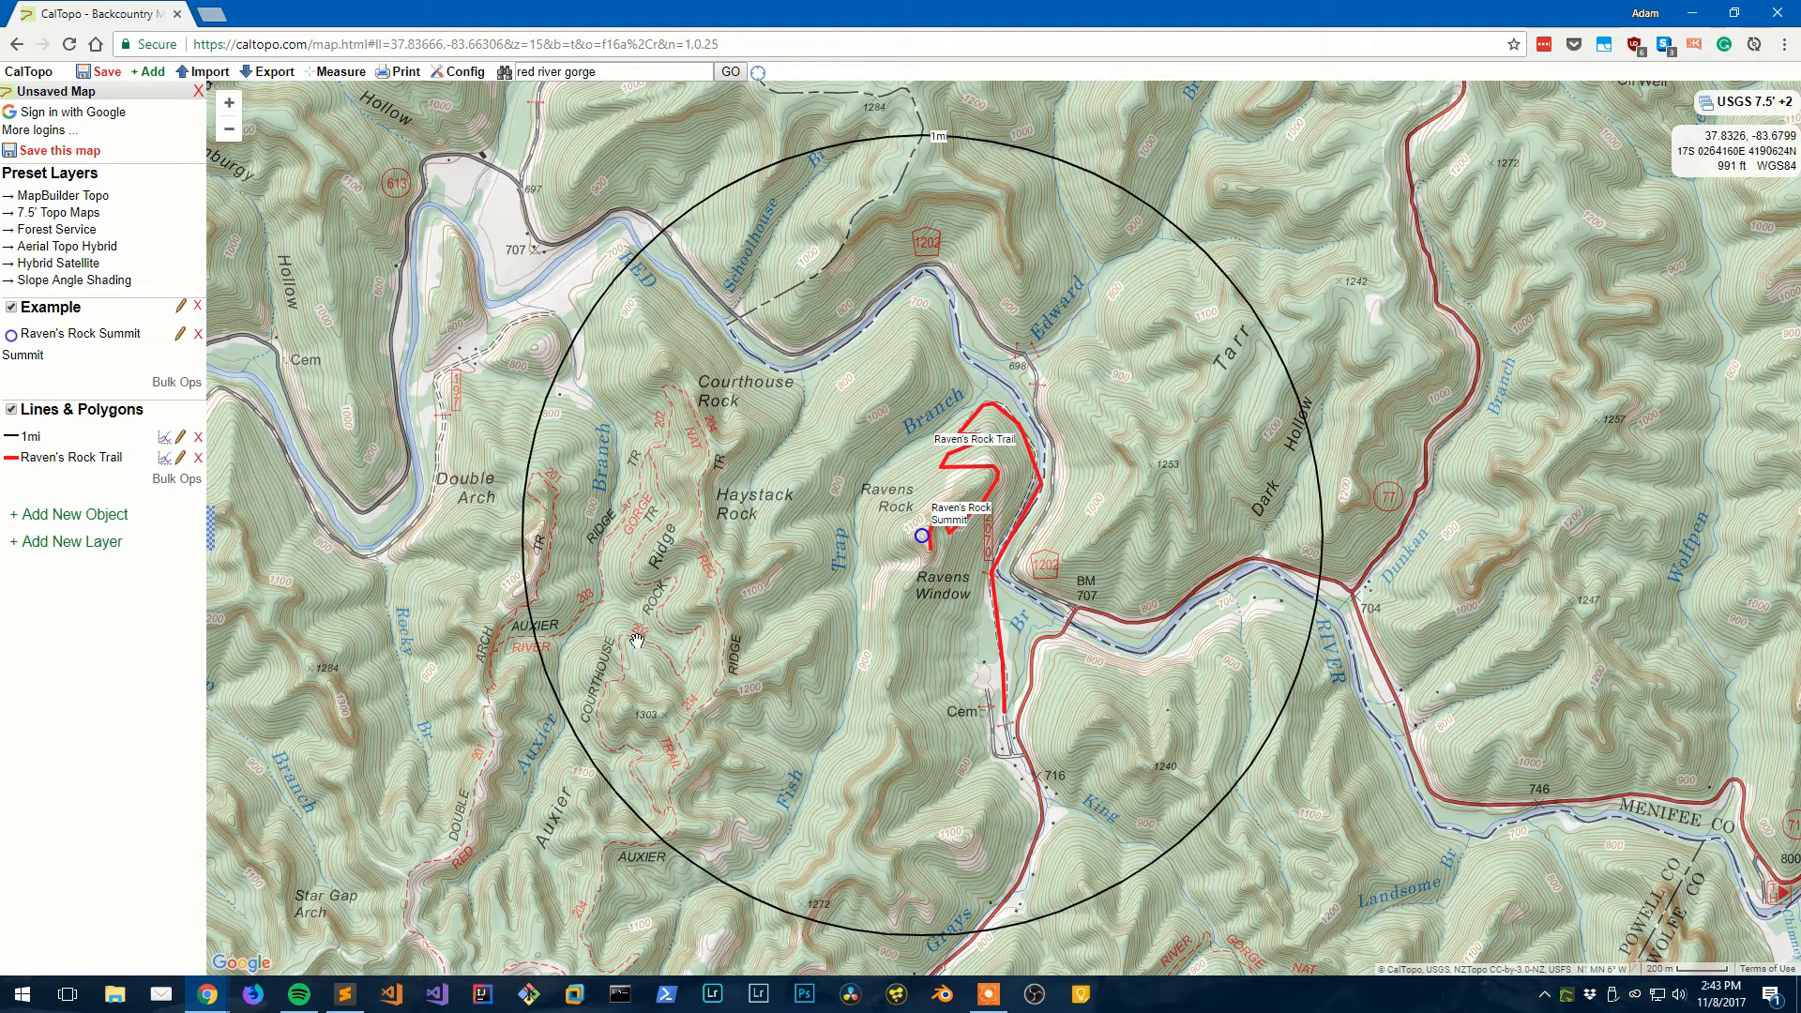
- Start Print to PDF and move and enlarge the print frame over the 1 mi ring
{"action": "left_click", "coordinate": [404, 75]}
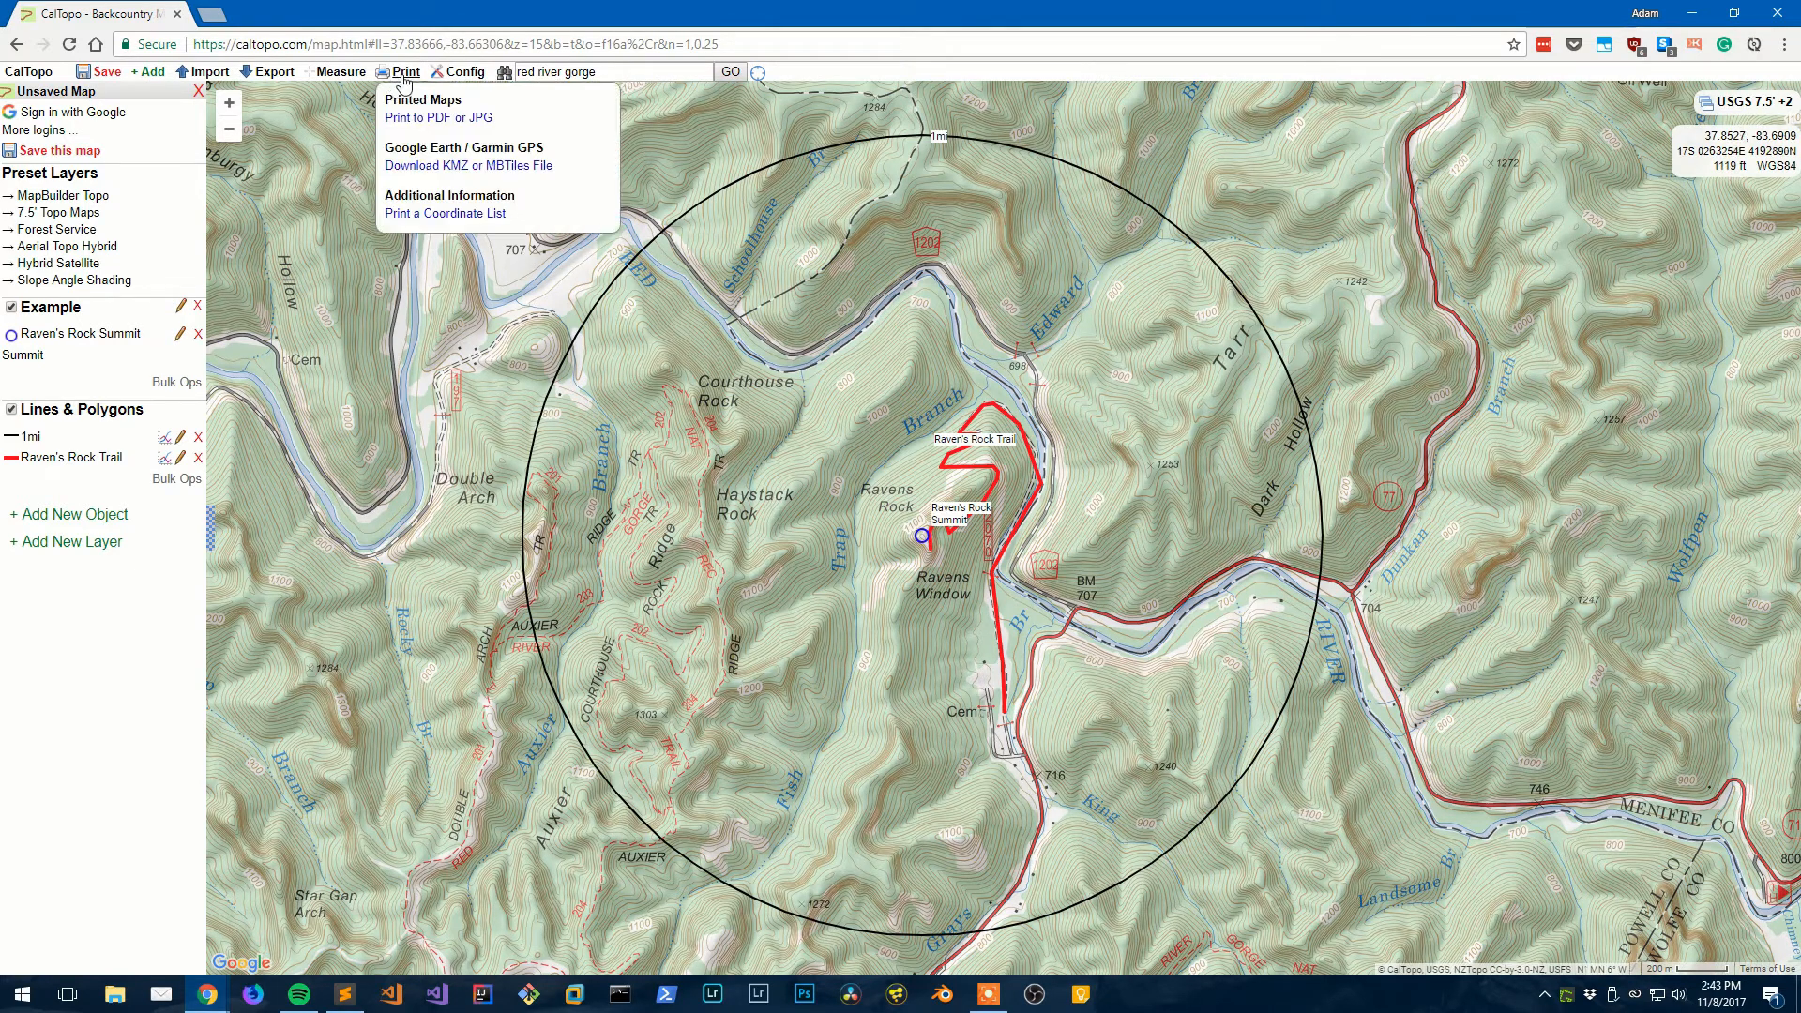
{"action": "left_click", "coordinate": [454, 122]}
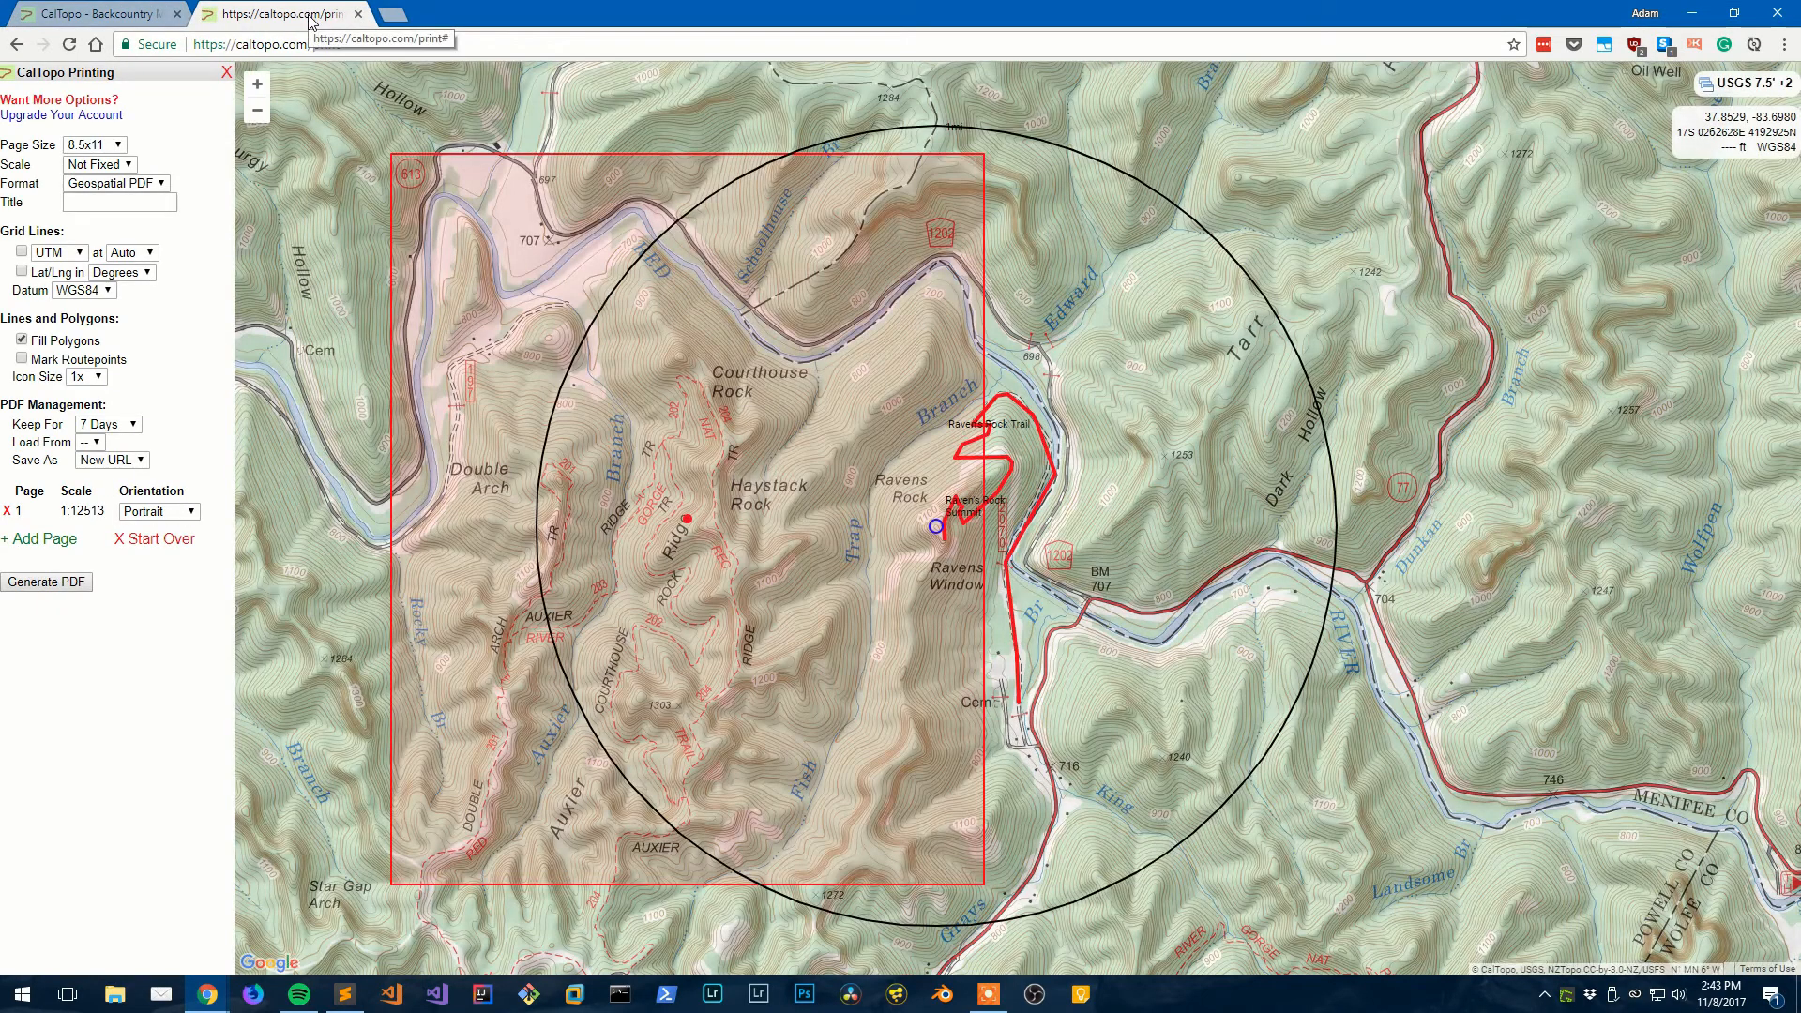
{"action": "left_click_drag", "start_coordinate": [702, 446], "coordinate": [721, 446]}
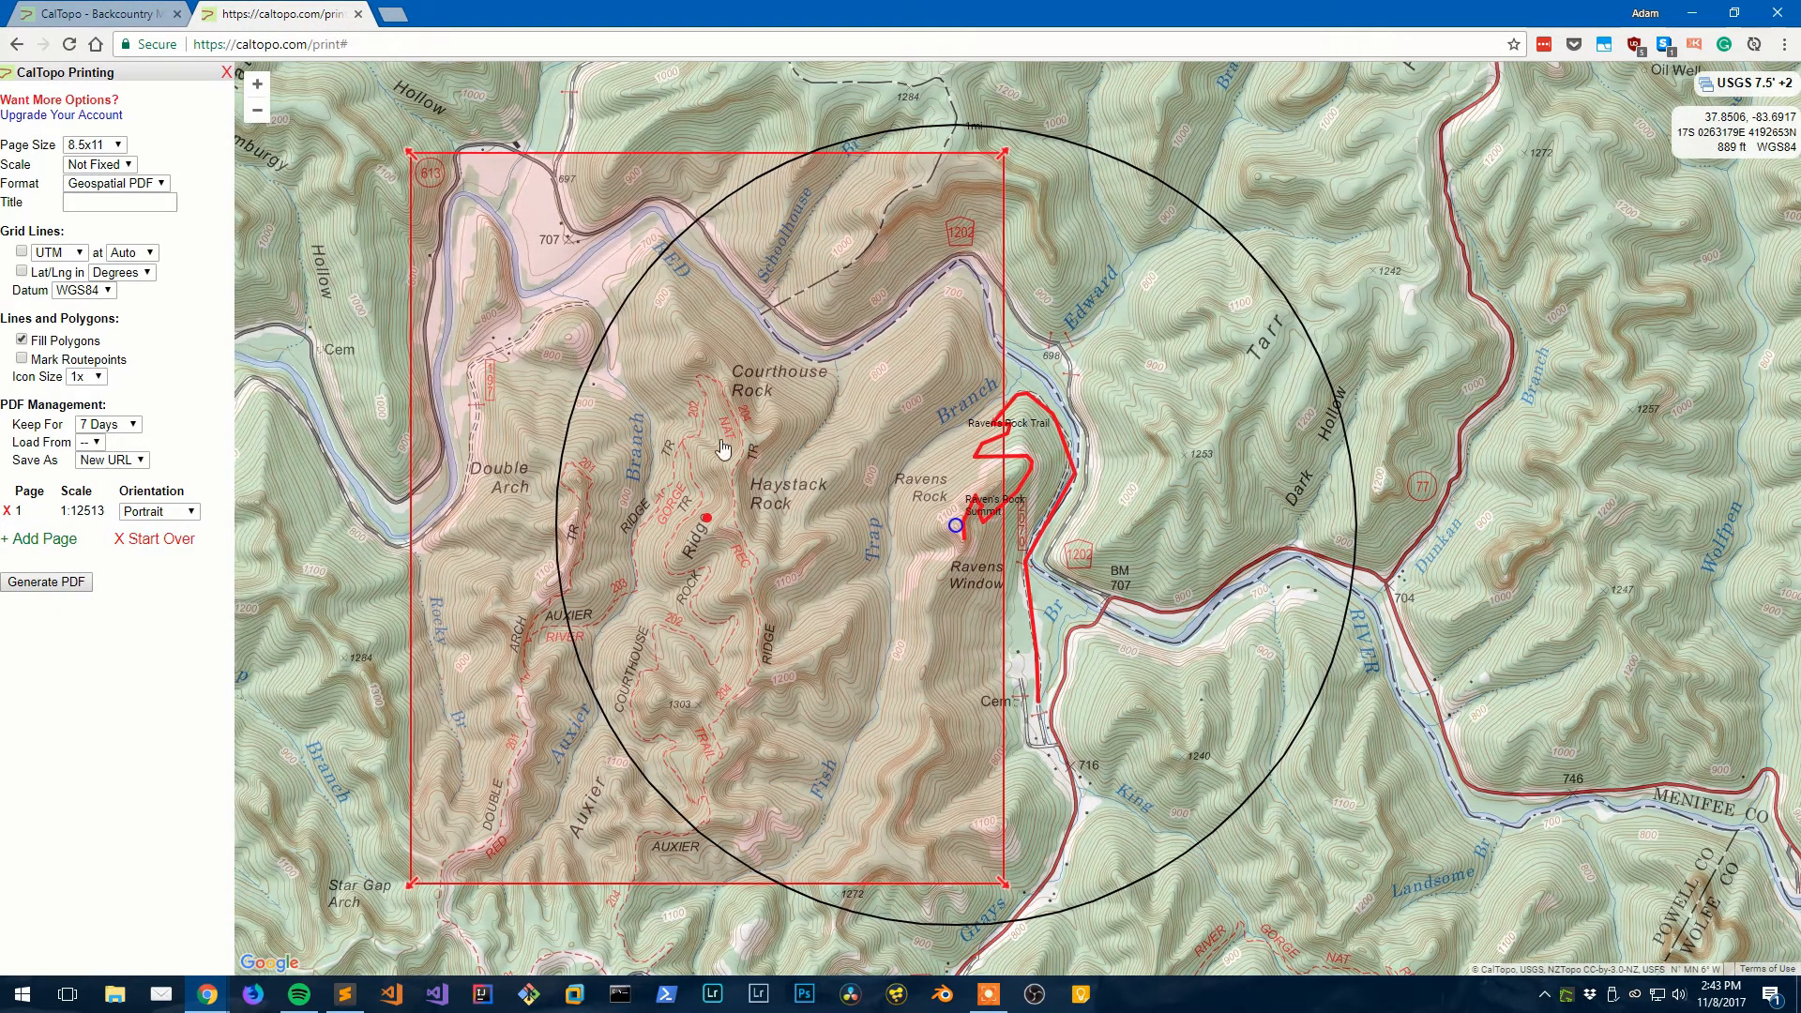
{"action": "left_click_drag", "start_coordinate": [705, 517], "coordinate": [949, 529]}
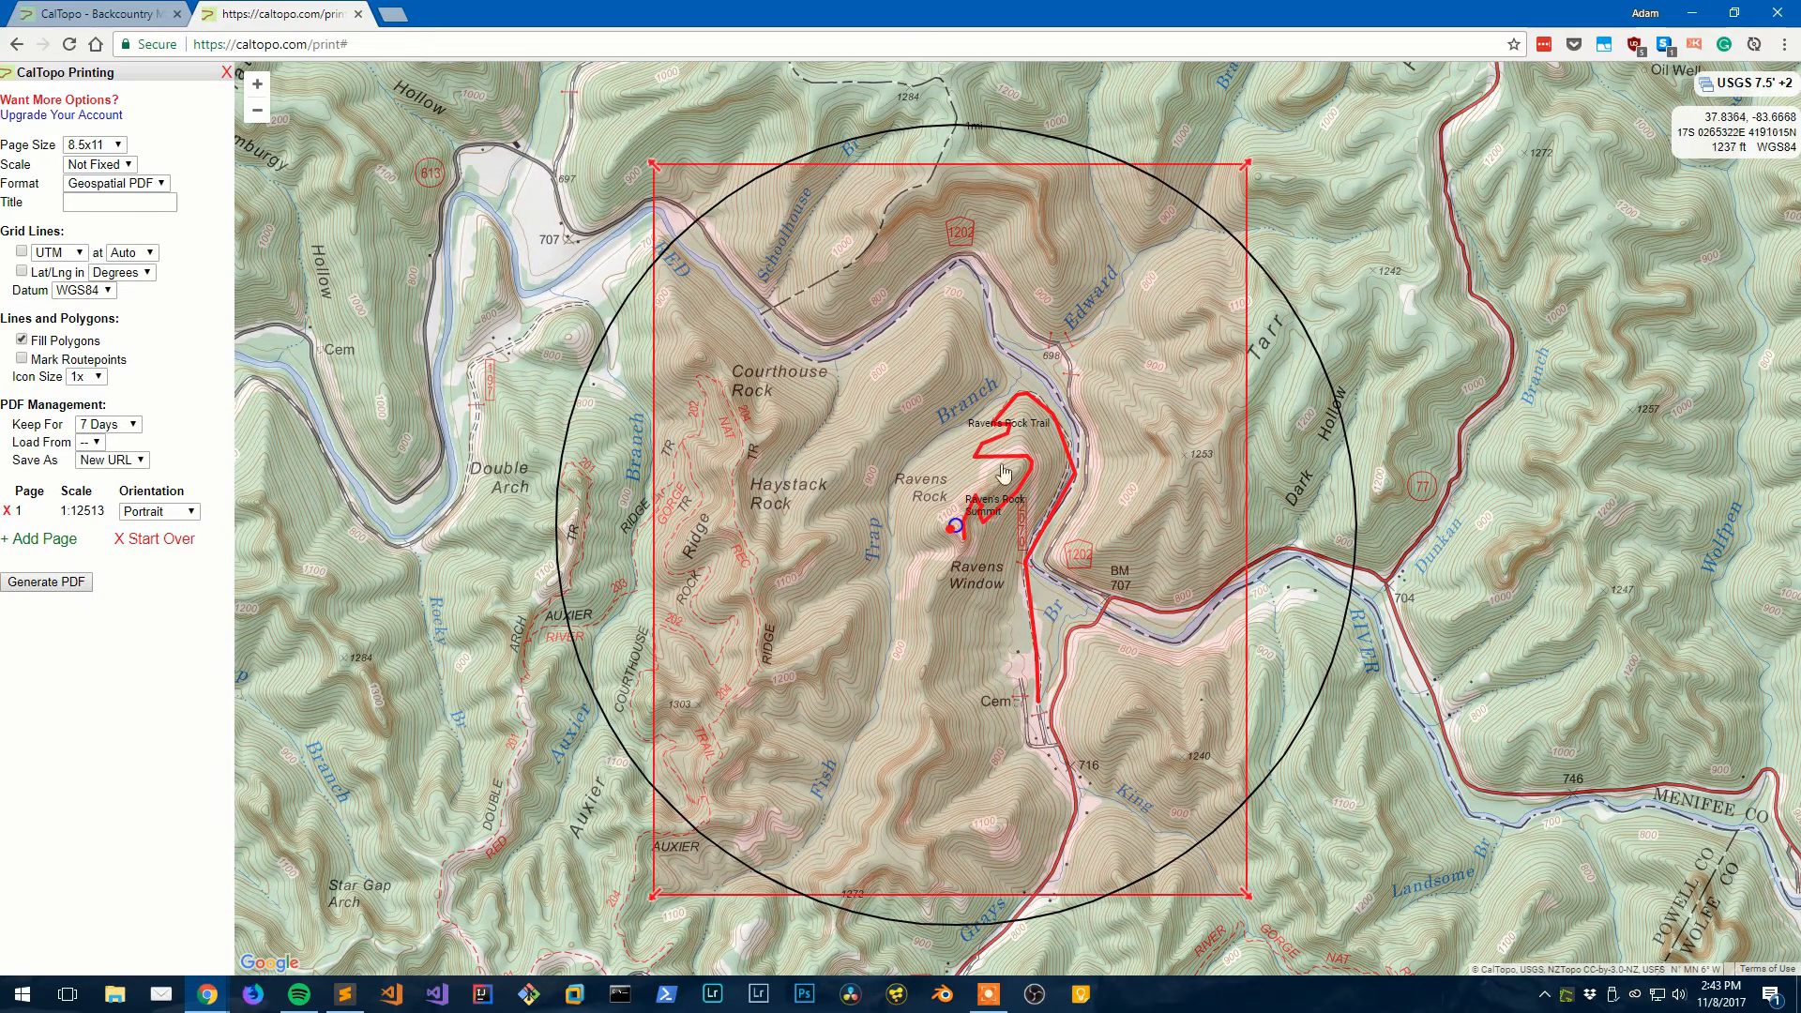
{"action": "left_click_drag", "start_coordinate": [1250, 153], "coordinate": [1263, 143]}
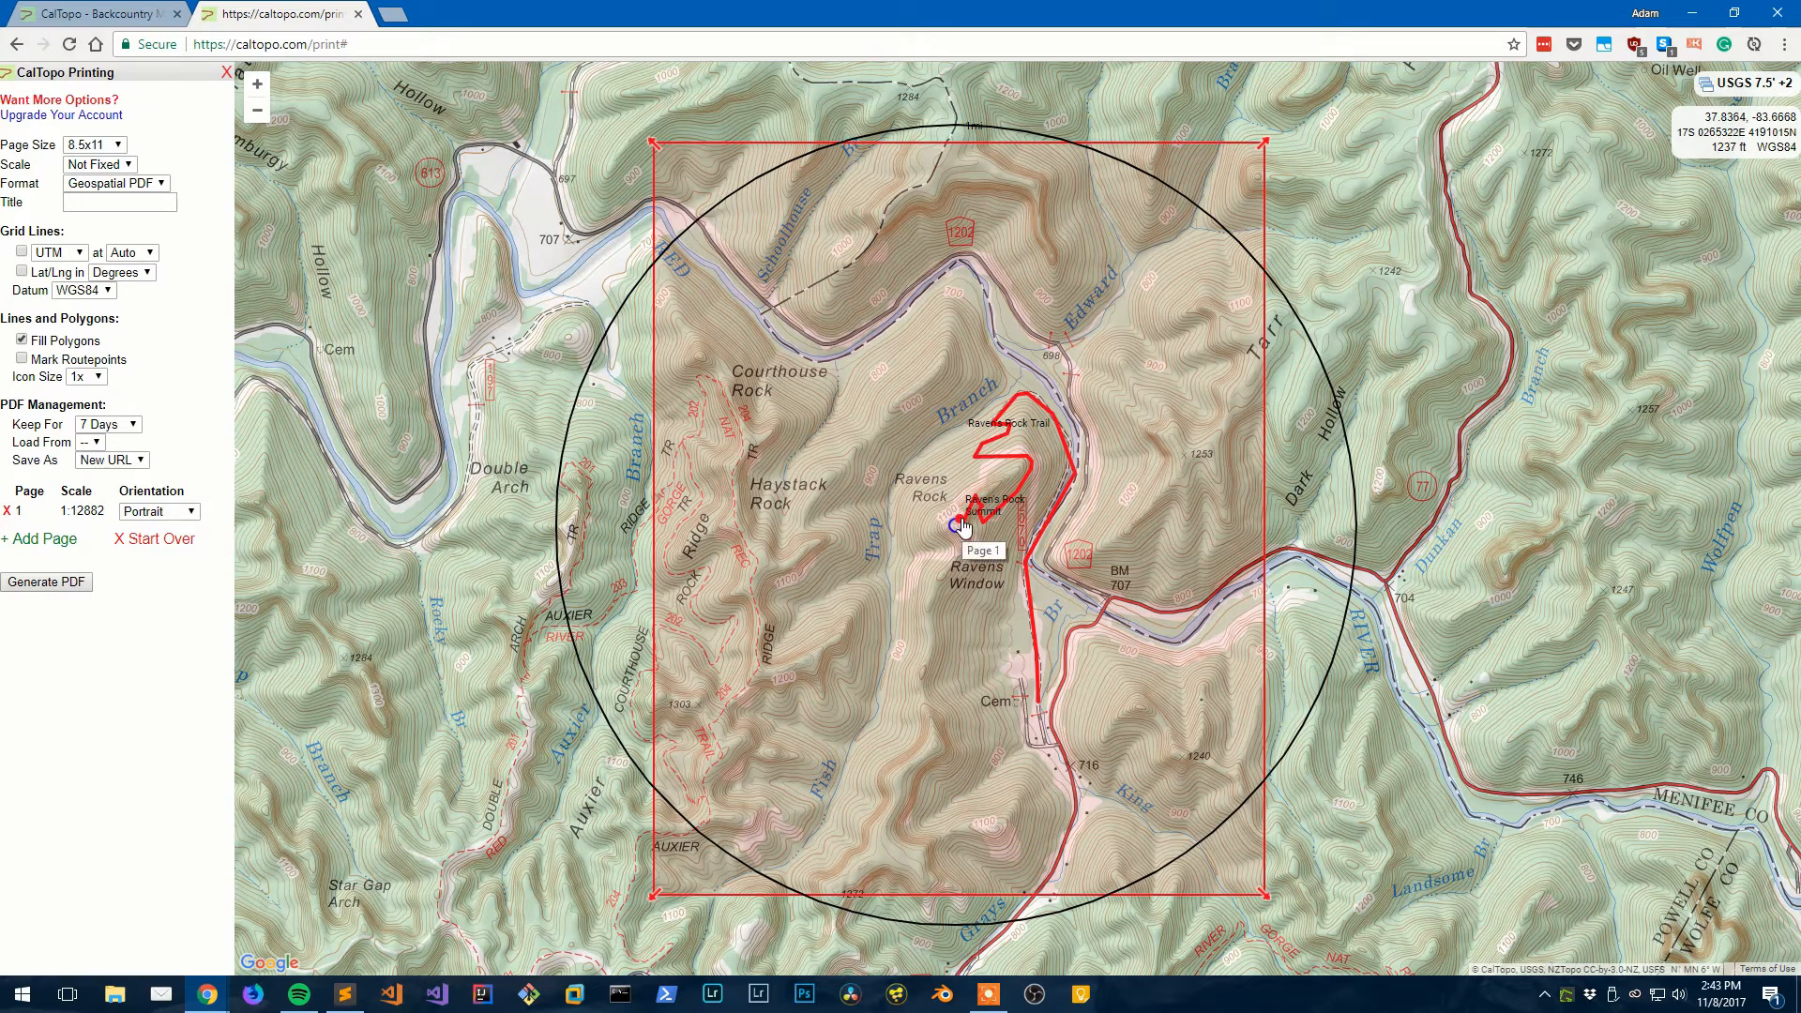
{"action": "left_click_drag", "start_coordinate": [963, 527], "coordinate": [925, 524]}
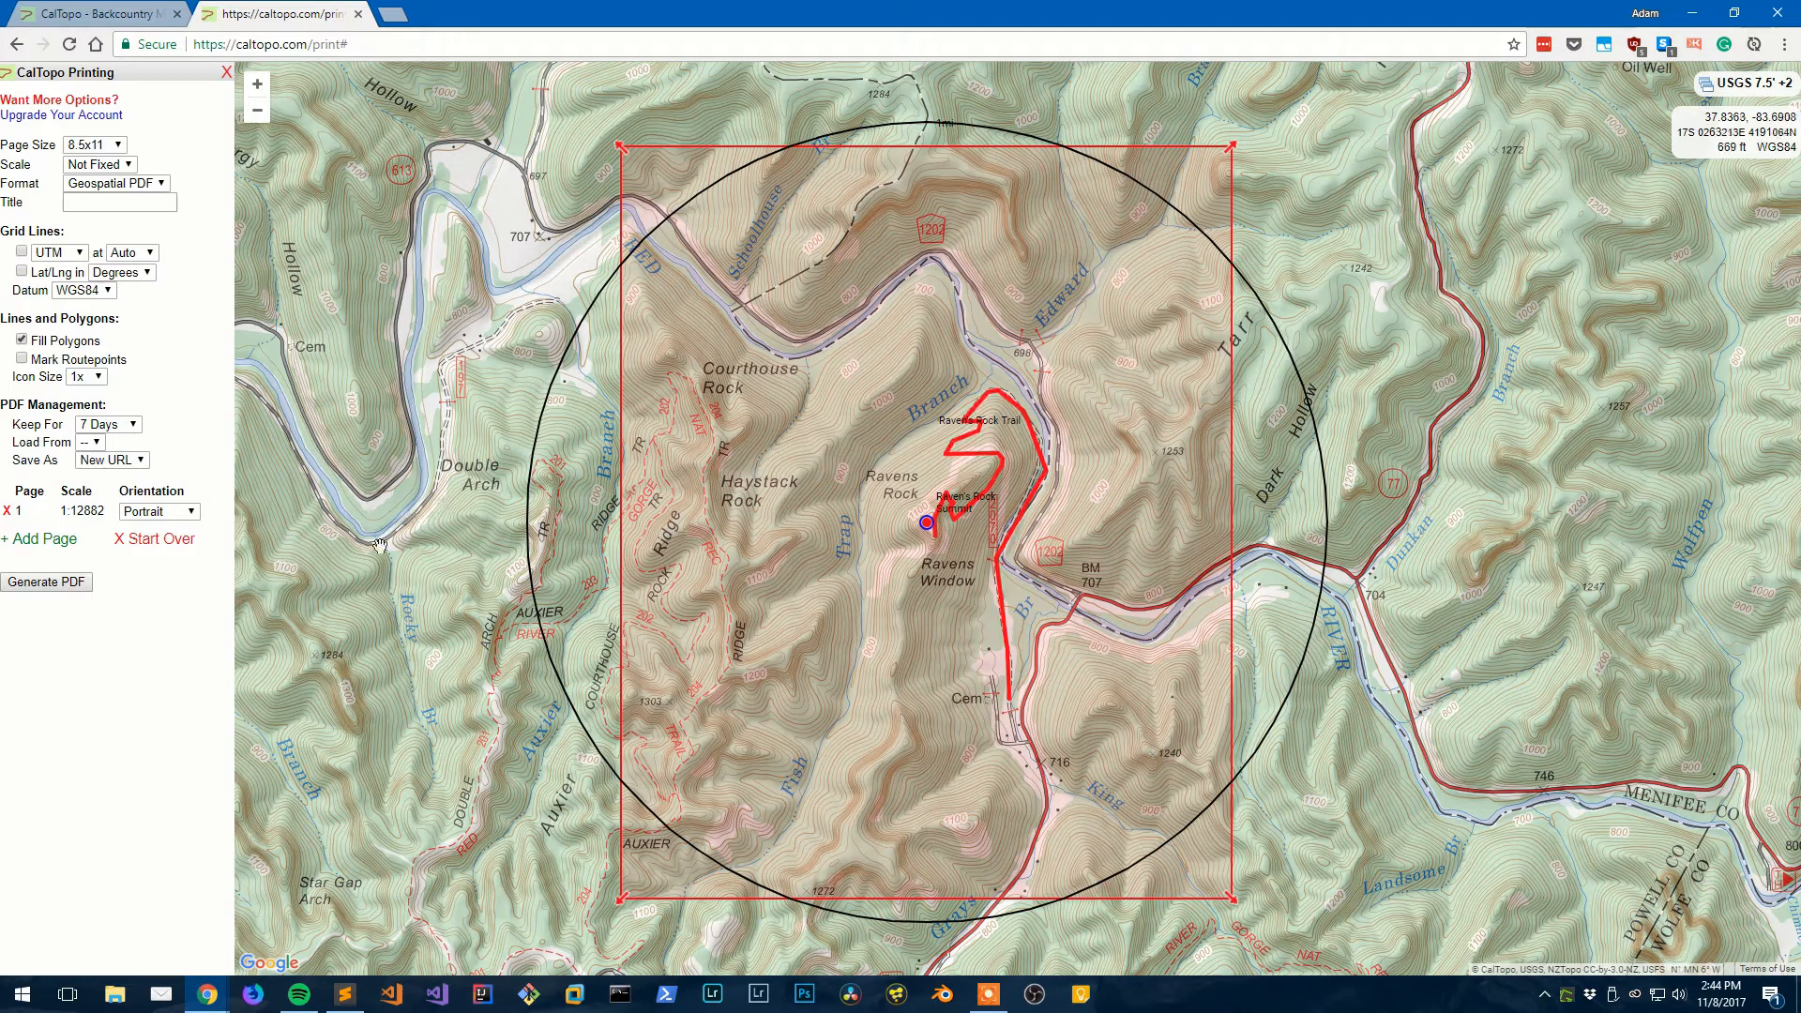
- Add a second print page and fit it tightly around the trail at 1:6395
{"action": "left_click", "coordinate": [58, 542]}
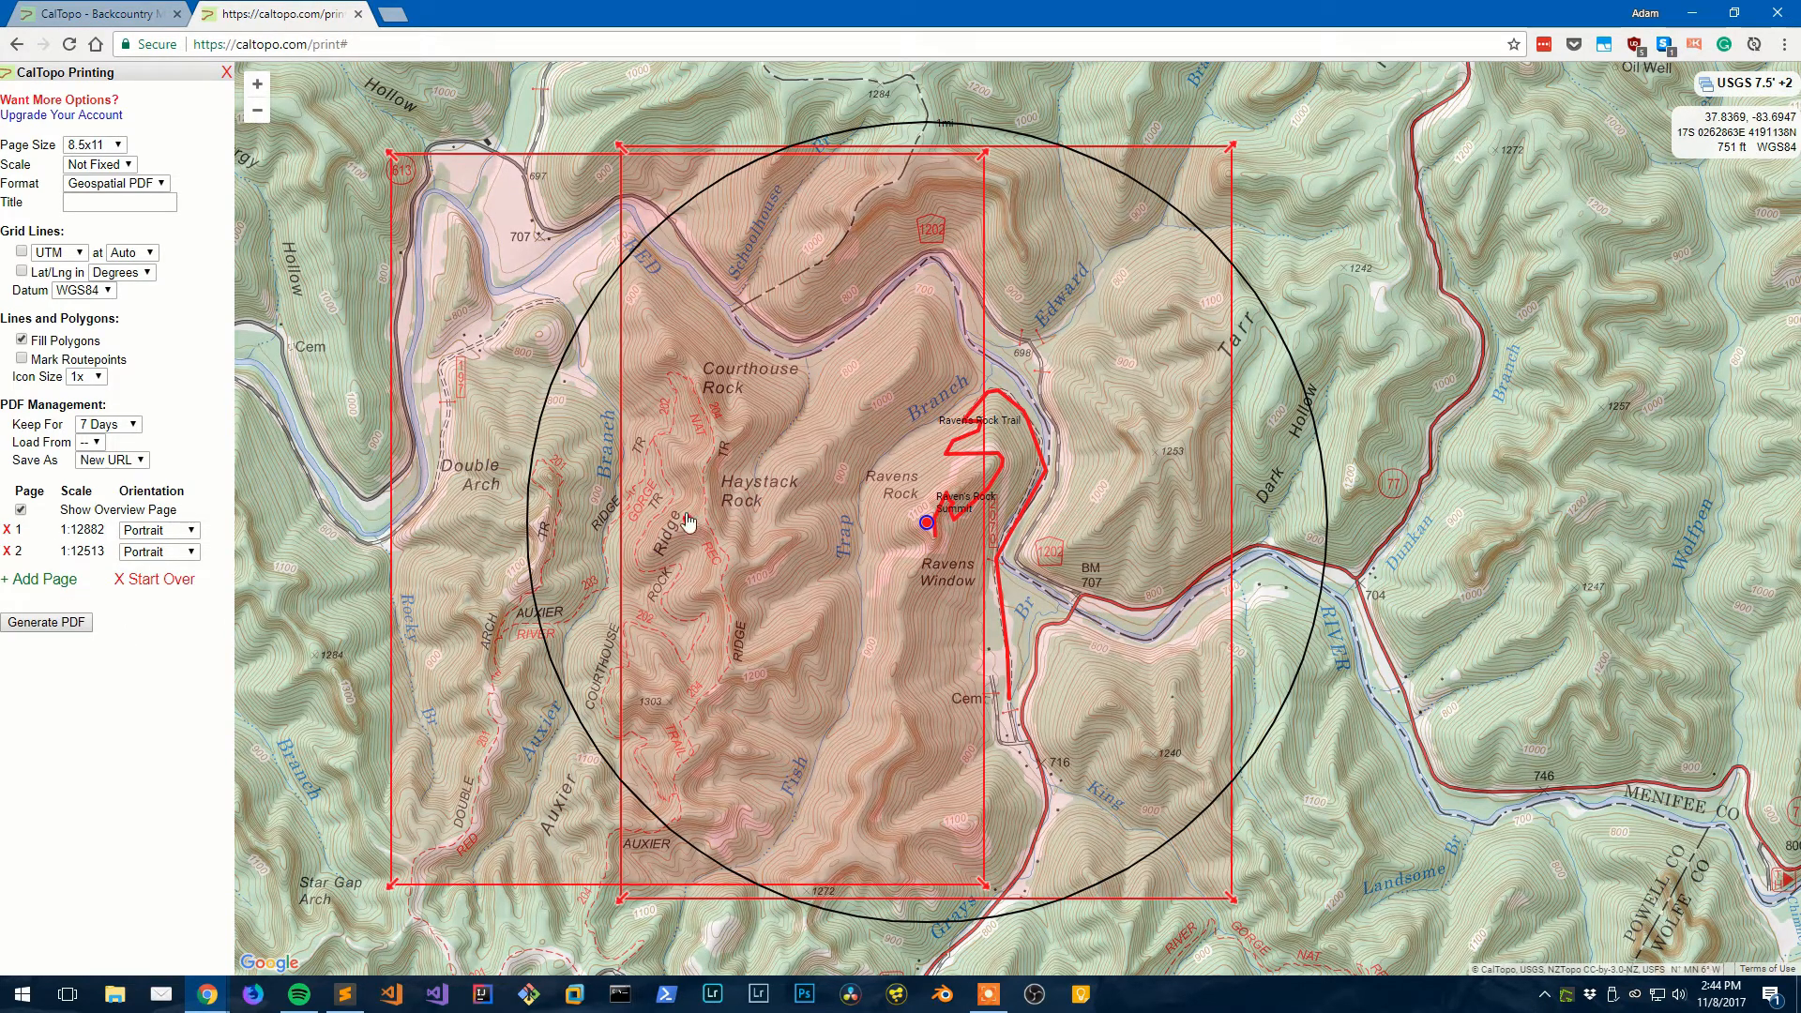
{"action": "left_click_drag", "start_coordinate": [687, 522], "coordinate": [679, 516]}
{"action": "left_click_drag", "start_coordinate": [384, 147], "coordinate": [640, 469]}
{"action": "left_click_drag", "start_coordinate": [808, 675], "coordinate": [922, 505]}
{"action": "left_click_drag", "start_coordinate": [753, 316], "coordinate": [793, 361]}
{"action": "left_click_drag", "start_coordinate": [941, 534], "coordinate": [919, 519]}
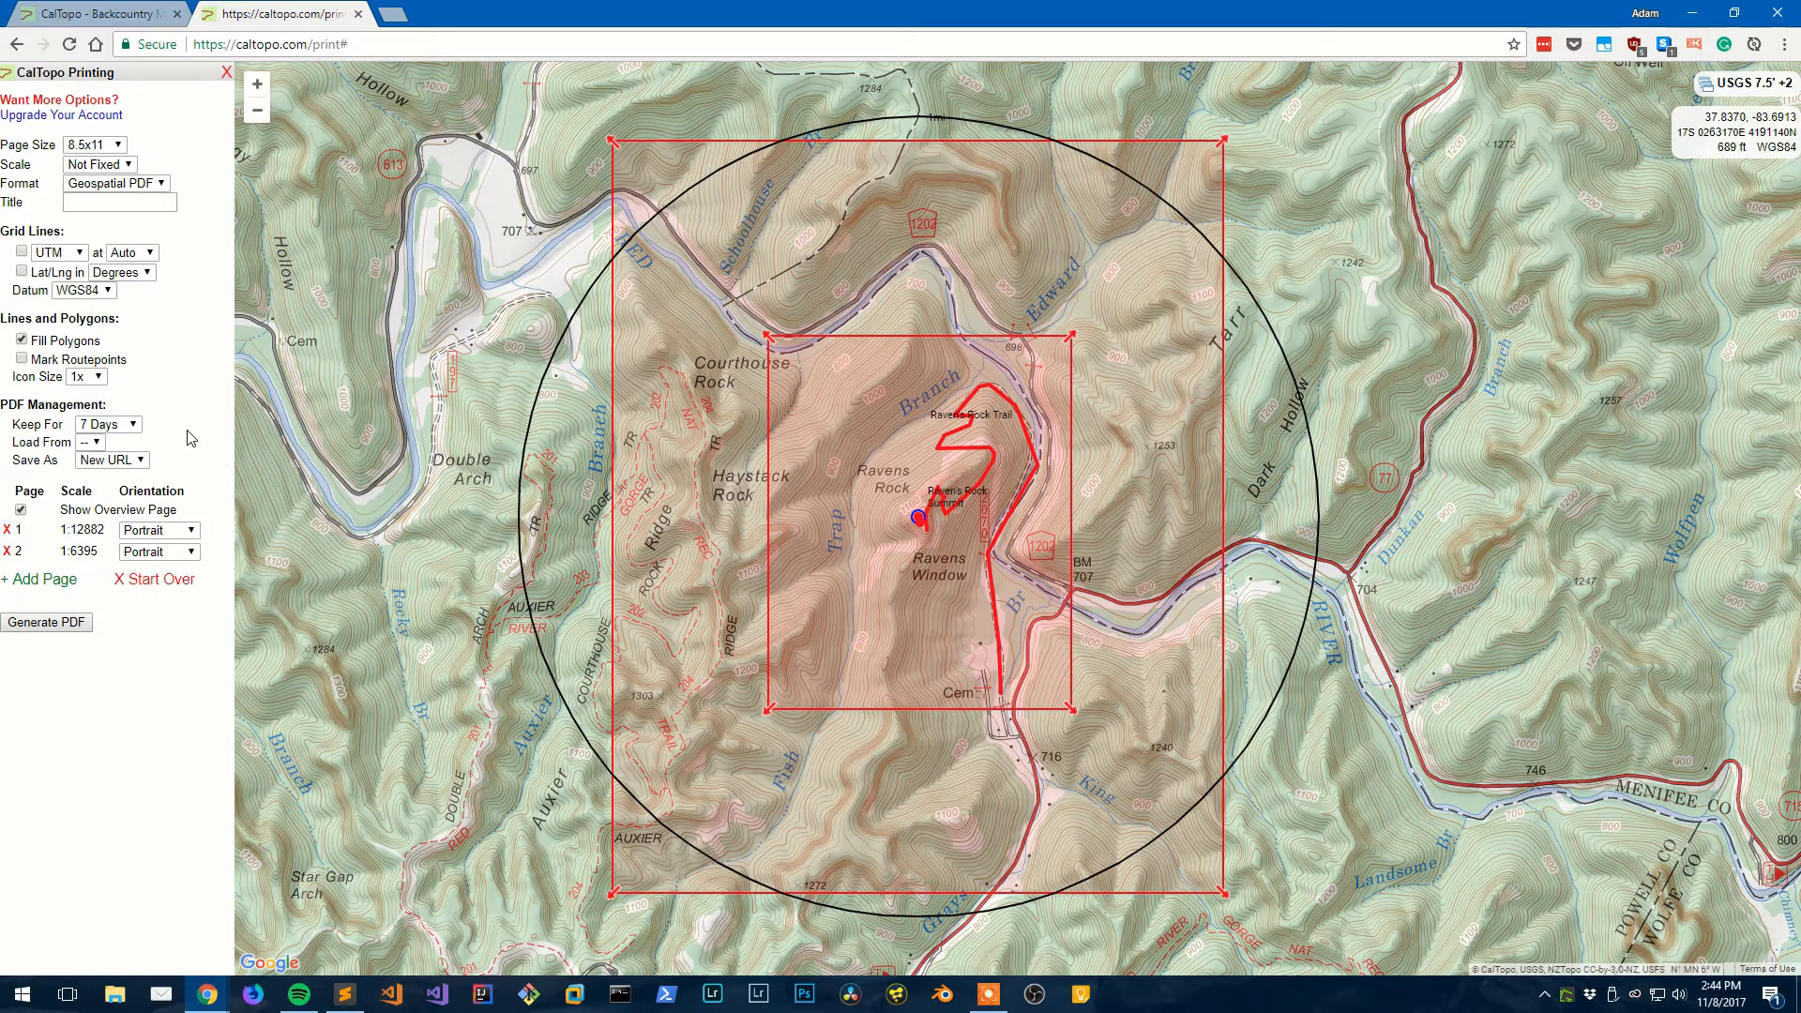
- Leave the UTM grid off, title the printout Raven's Rock Trip, and generate the PDF
{"action": "left_click", "coordinate": [23, 251]}
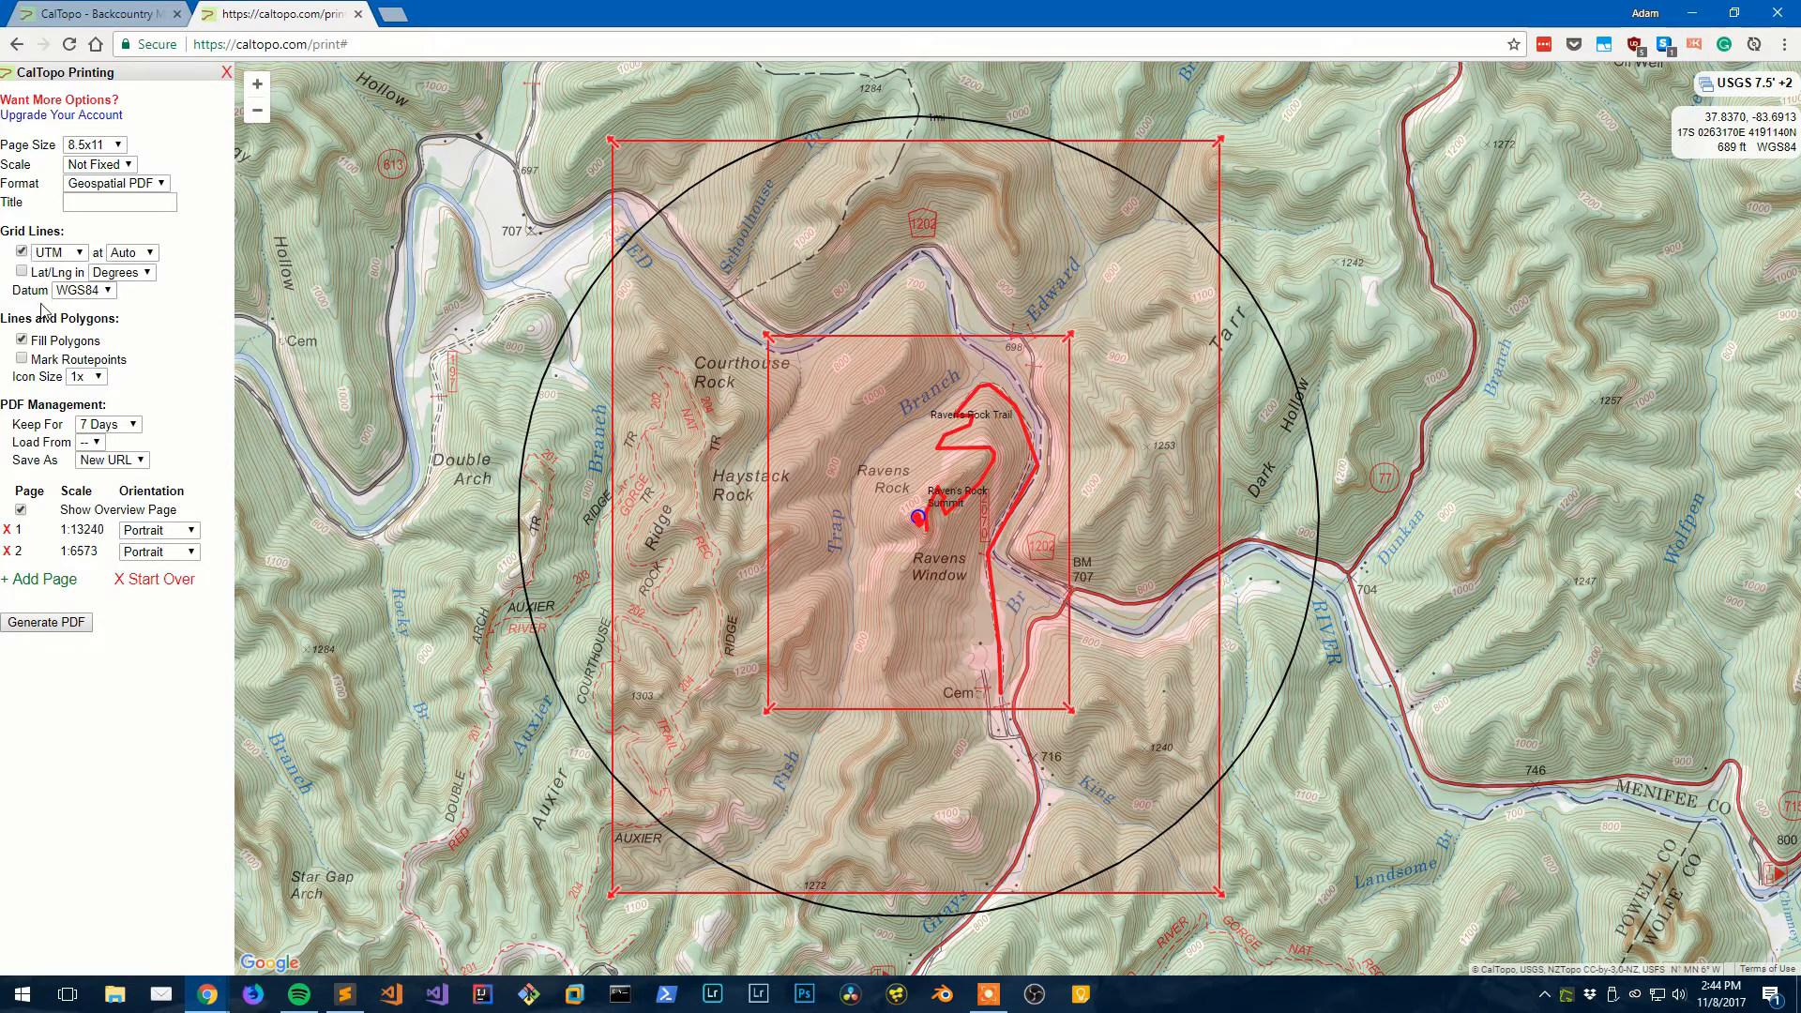
{"action": "left_click", "coordinate": [22, 252]}
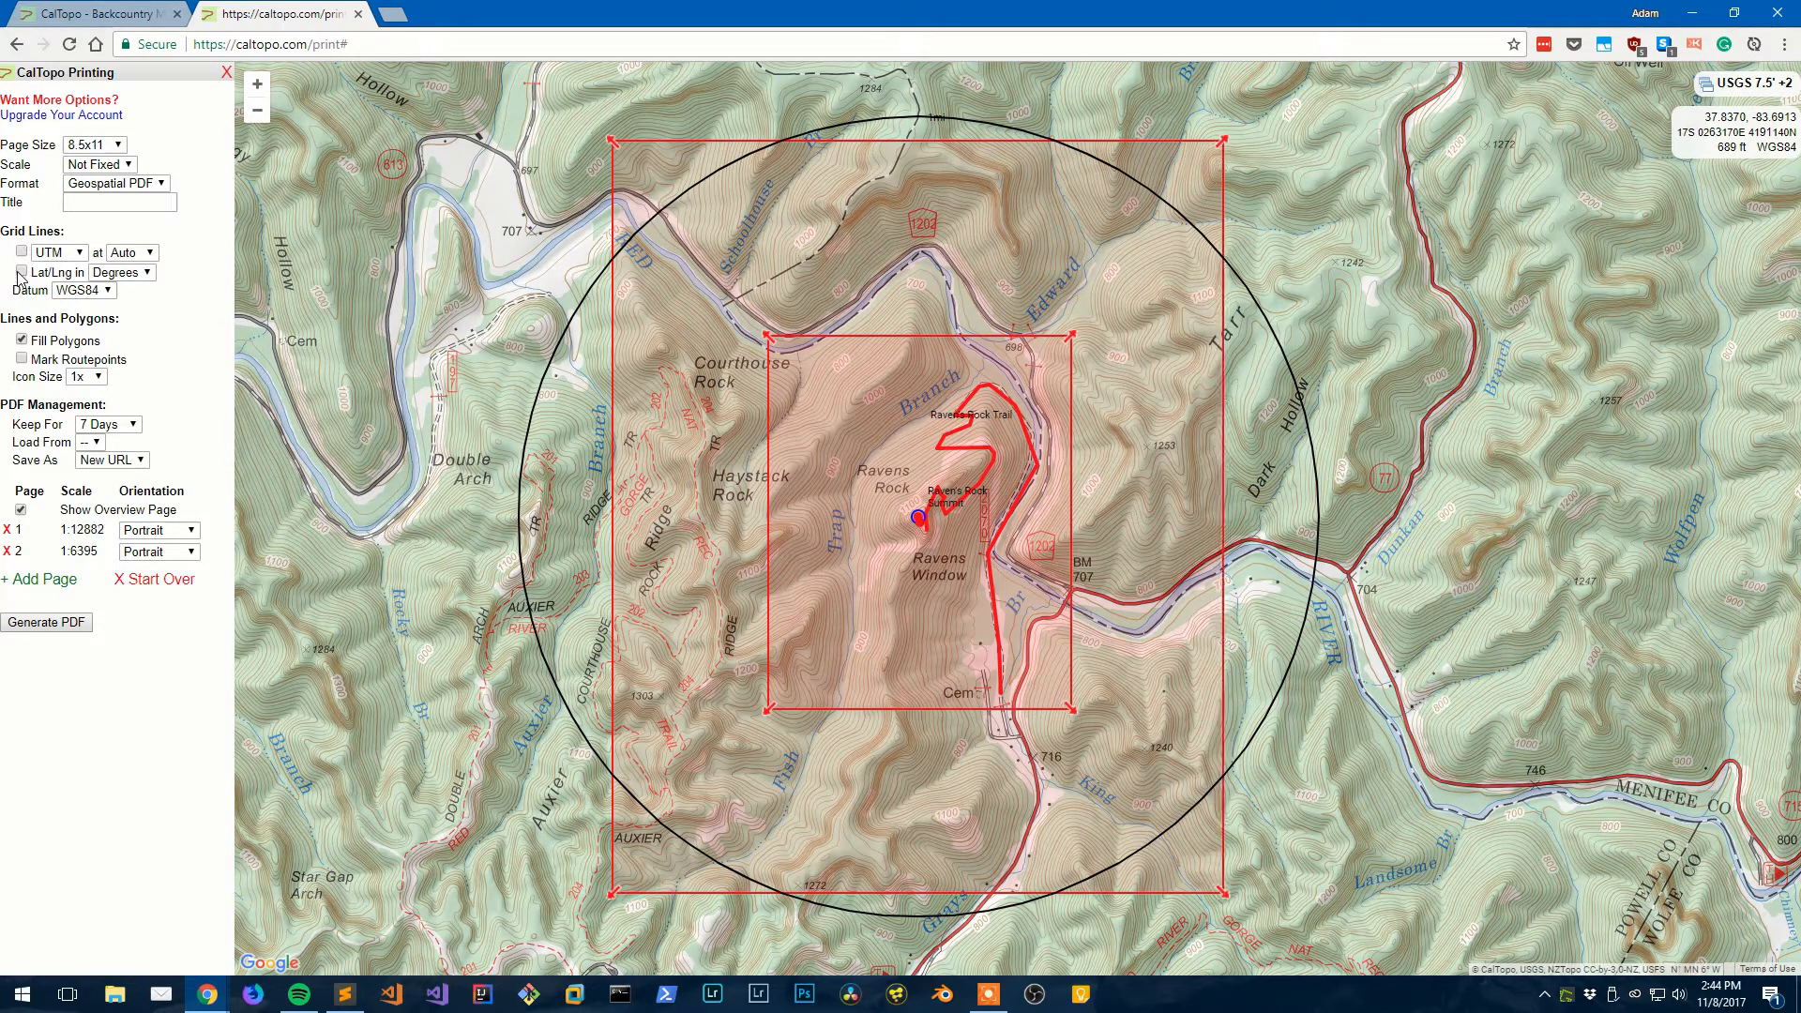
{"action": "left_click", "coordinate": [83, 206]}
{"action": "type", "text": "Raven's Rock Trip"}
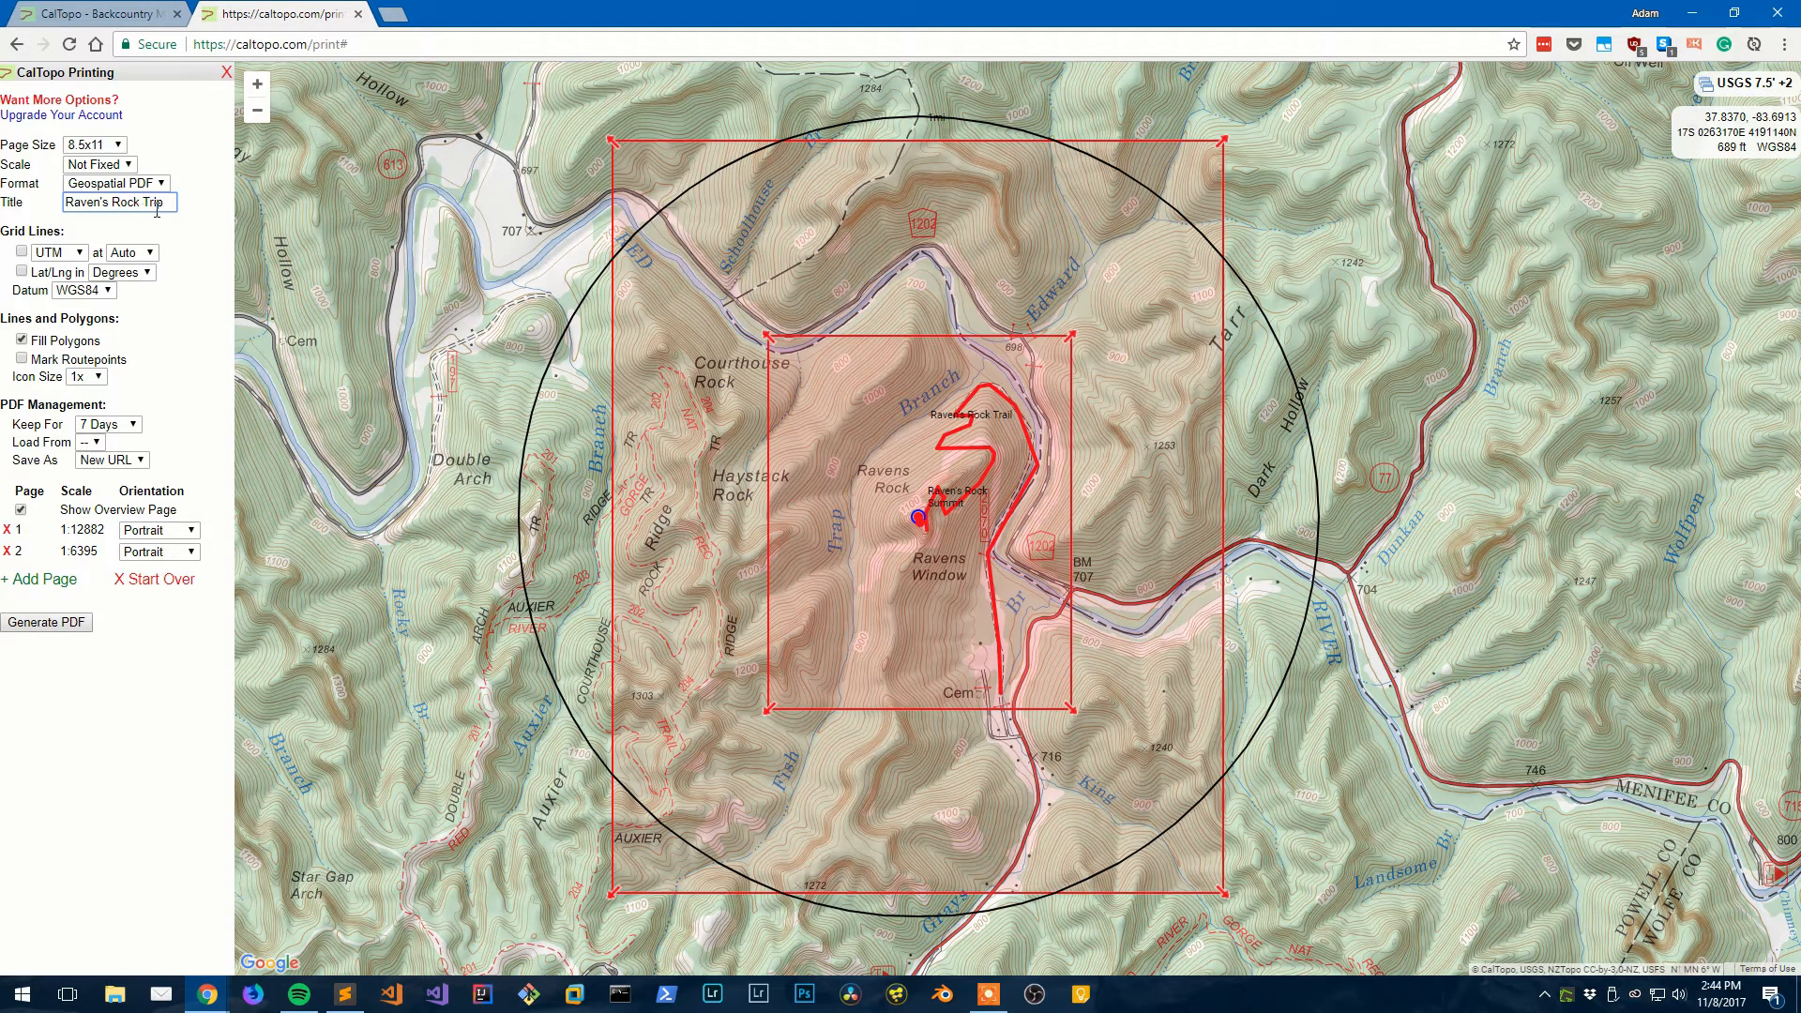
{"action": "left_click", "coordinate": [155, 796]}
{"action": "left_click", "coordinate": [46, 622]}
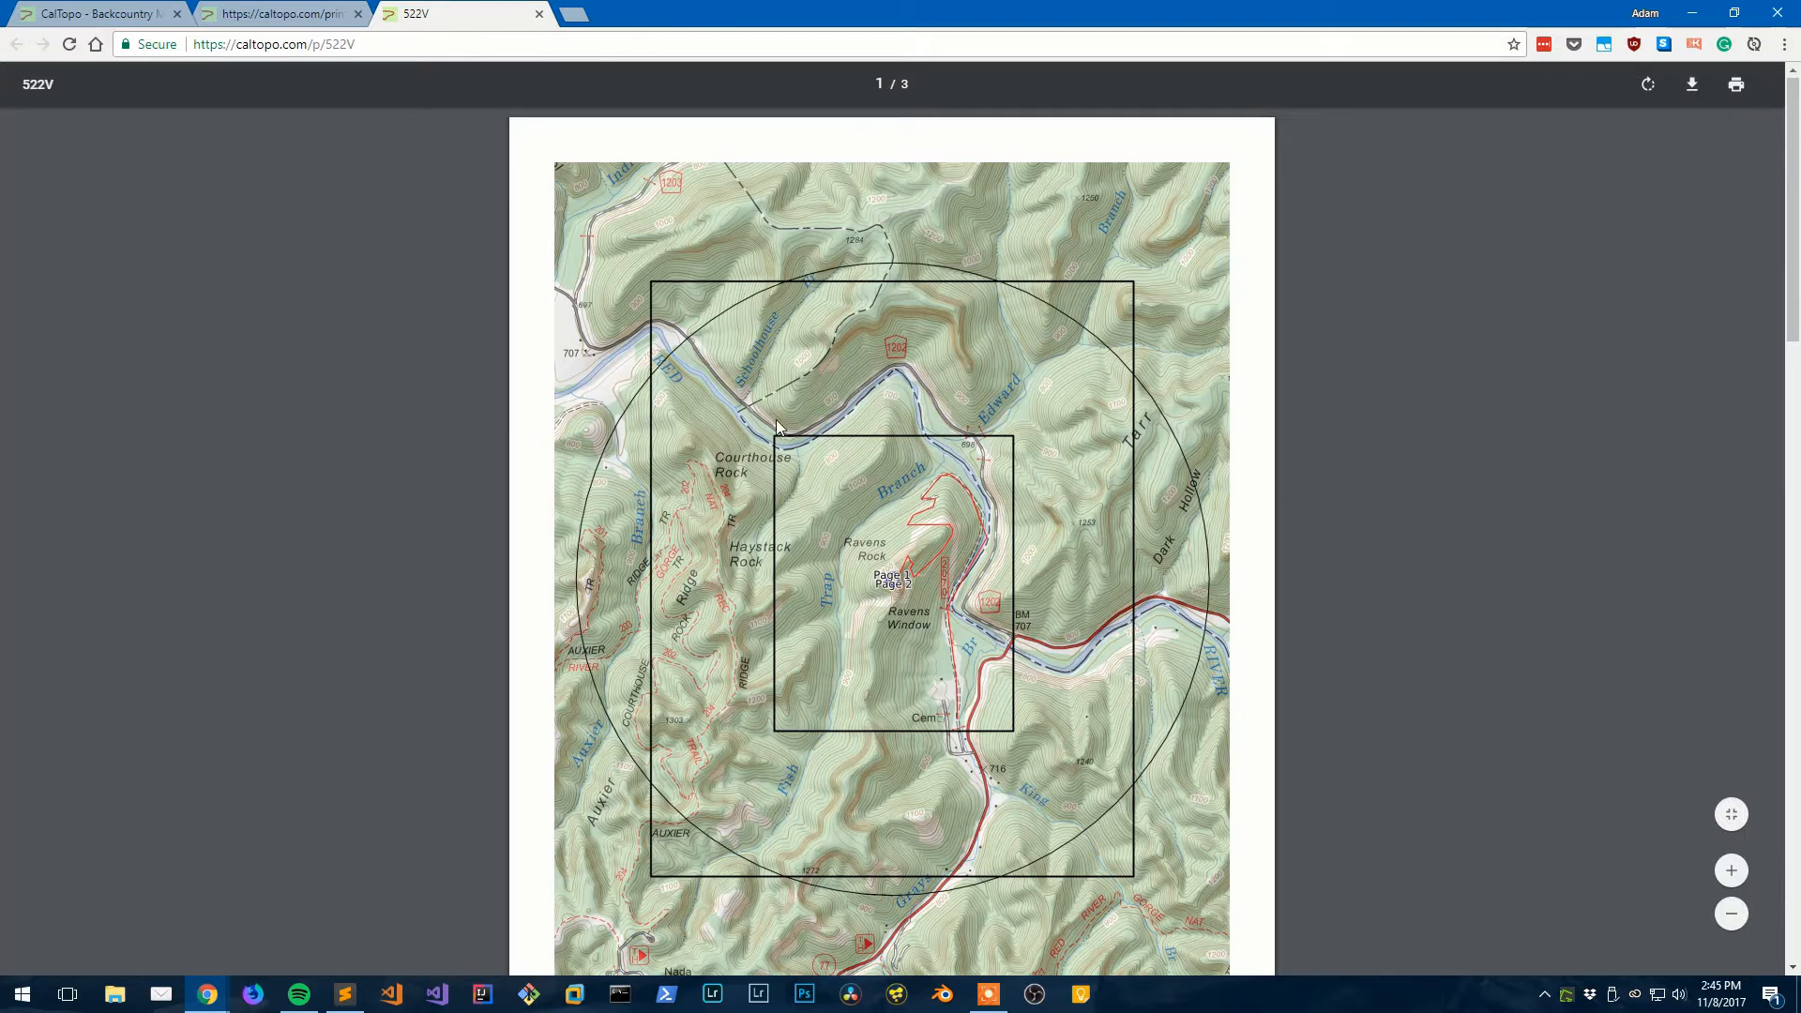
- Scroll through the overview, the wide map page and the trail close-up in the PDF
{"action": "scroll", "coordinate": [776, 427], "scroll_direction": "down", "scroll_amount": 1}
{"action": "scroll", "coordinate": [775, 420], "scroll_direction": "up", "scroll_amount": 1}
{"action": "scroll", "coordinate": [775, 420], "scroll_direction": "down", "scroll_amount": 1}
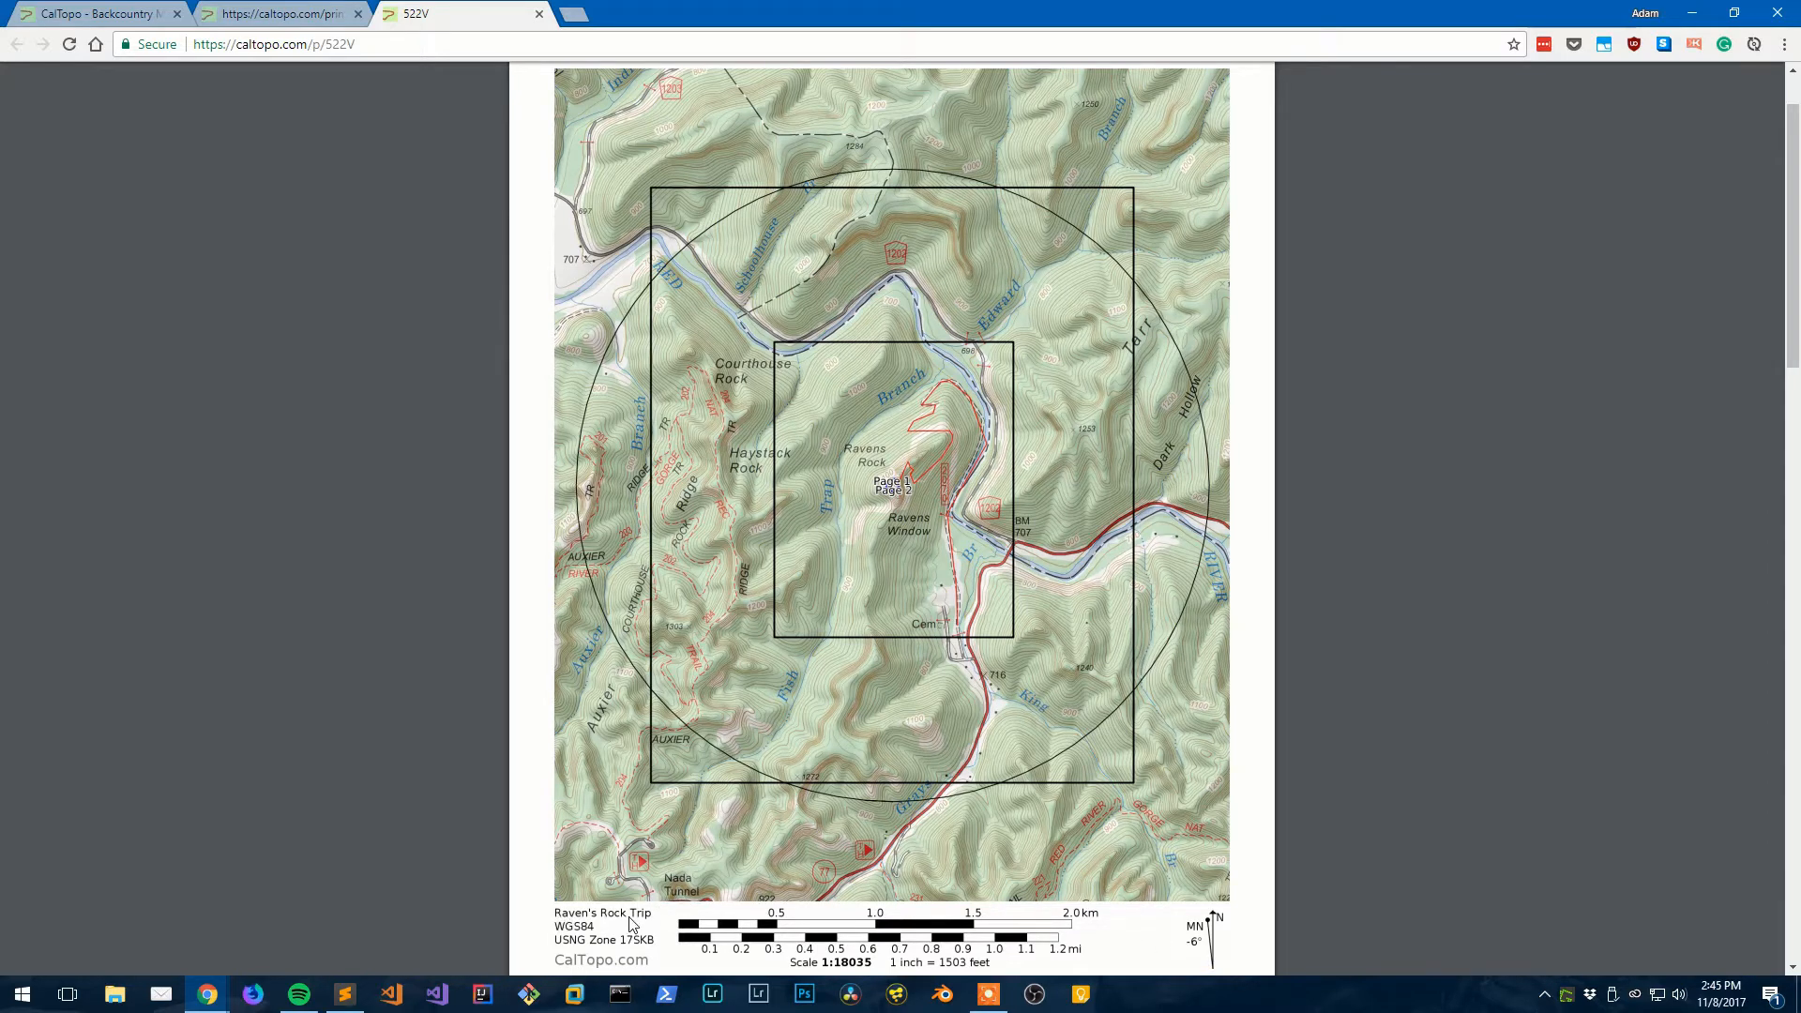
{"action": "scroll", "coordinate": [695, 800], "scroll_direction": "up", "scroll_amount": 1}
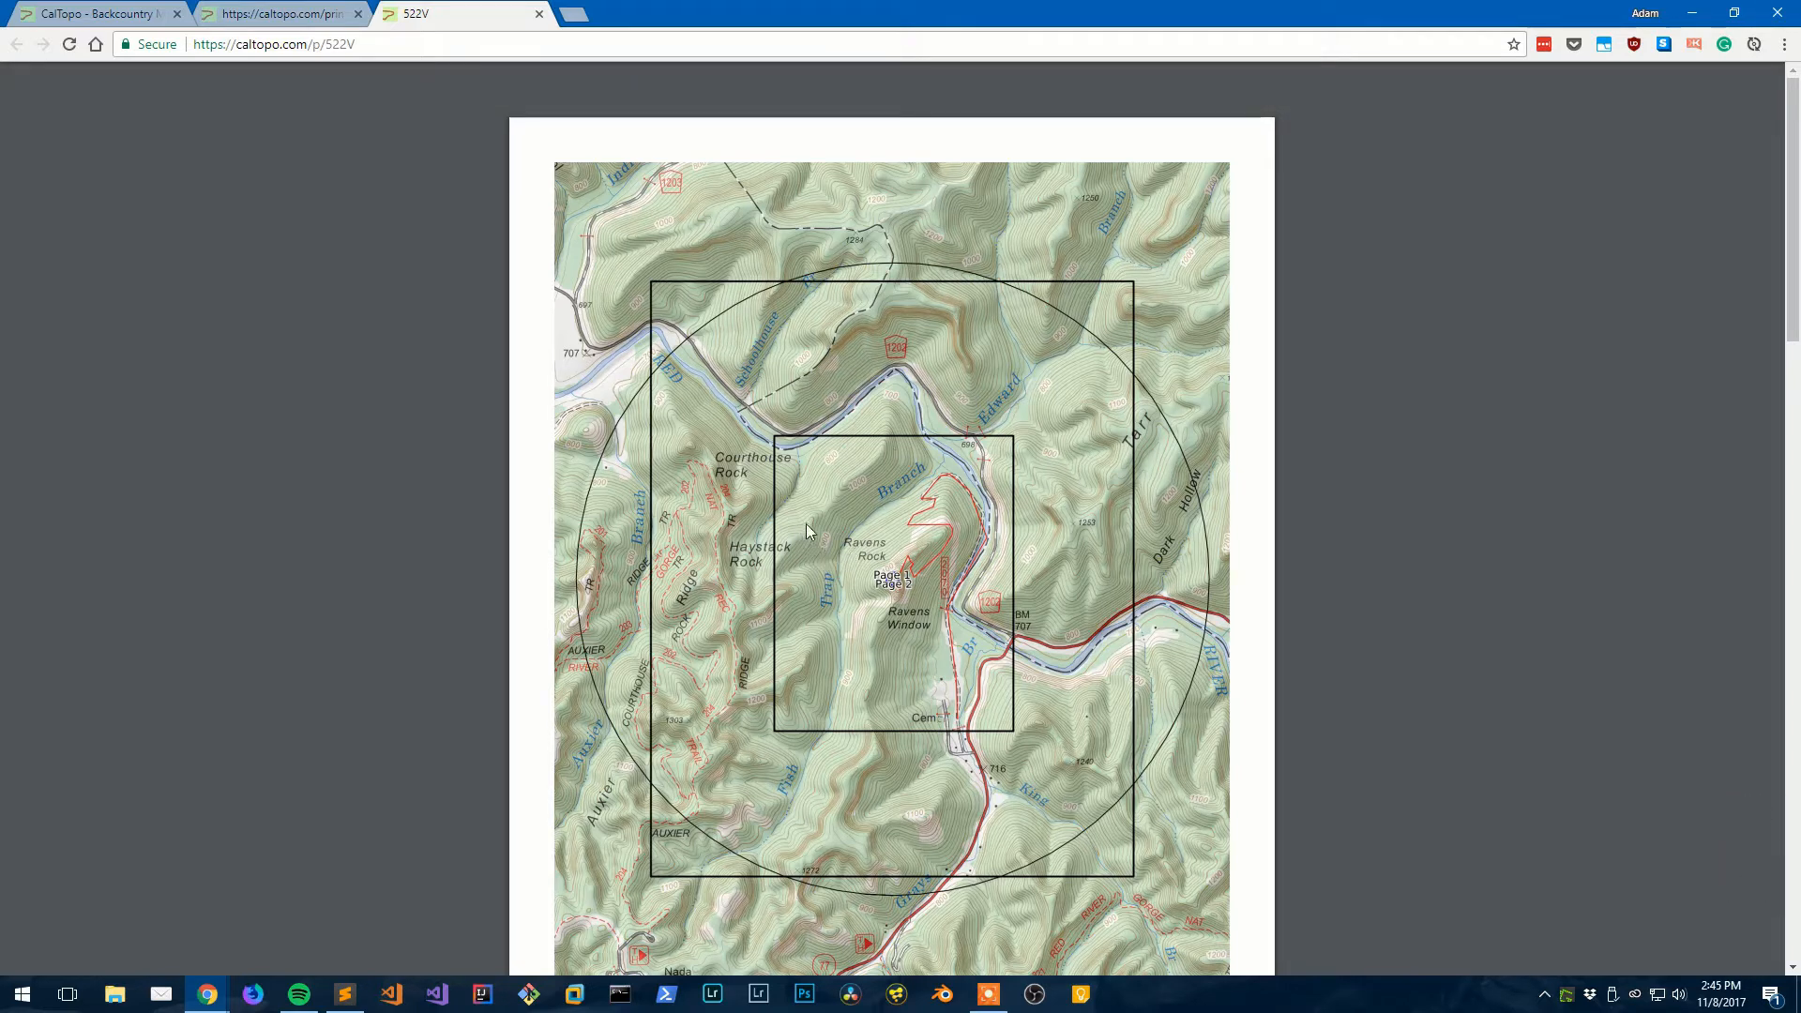
{"action": "scroll", "coordinate": [858, 239], "scroll_direction": "down", "scroll_amount": 10}
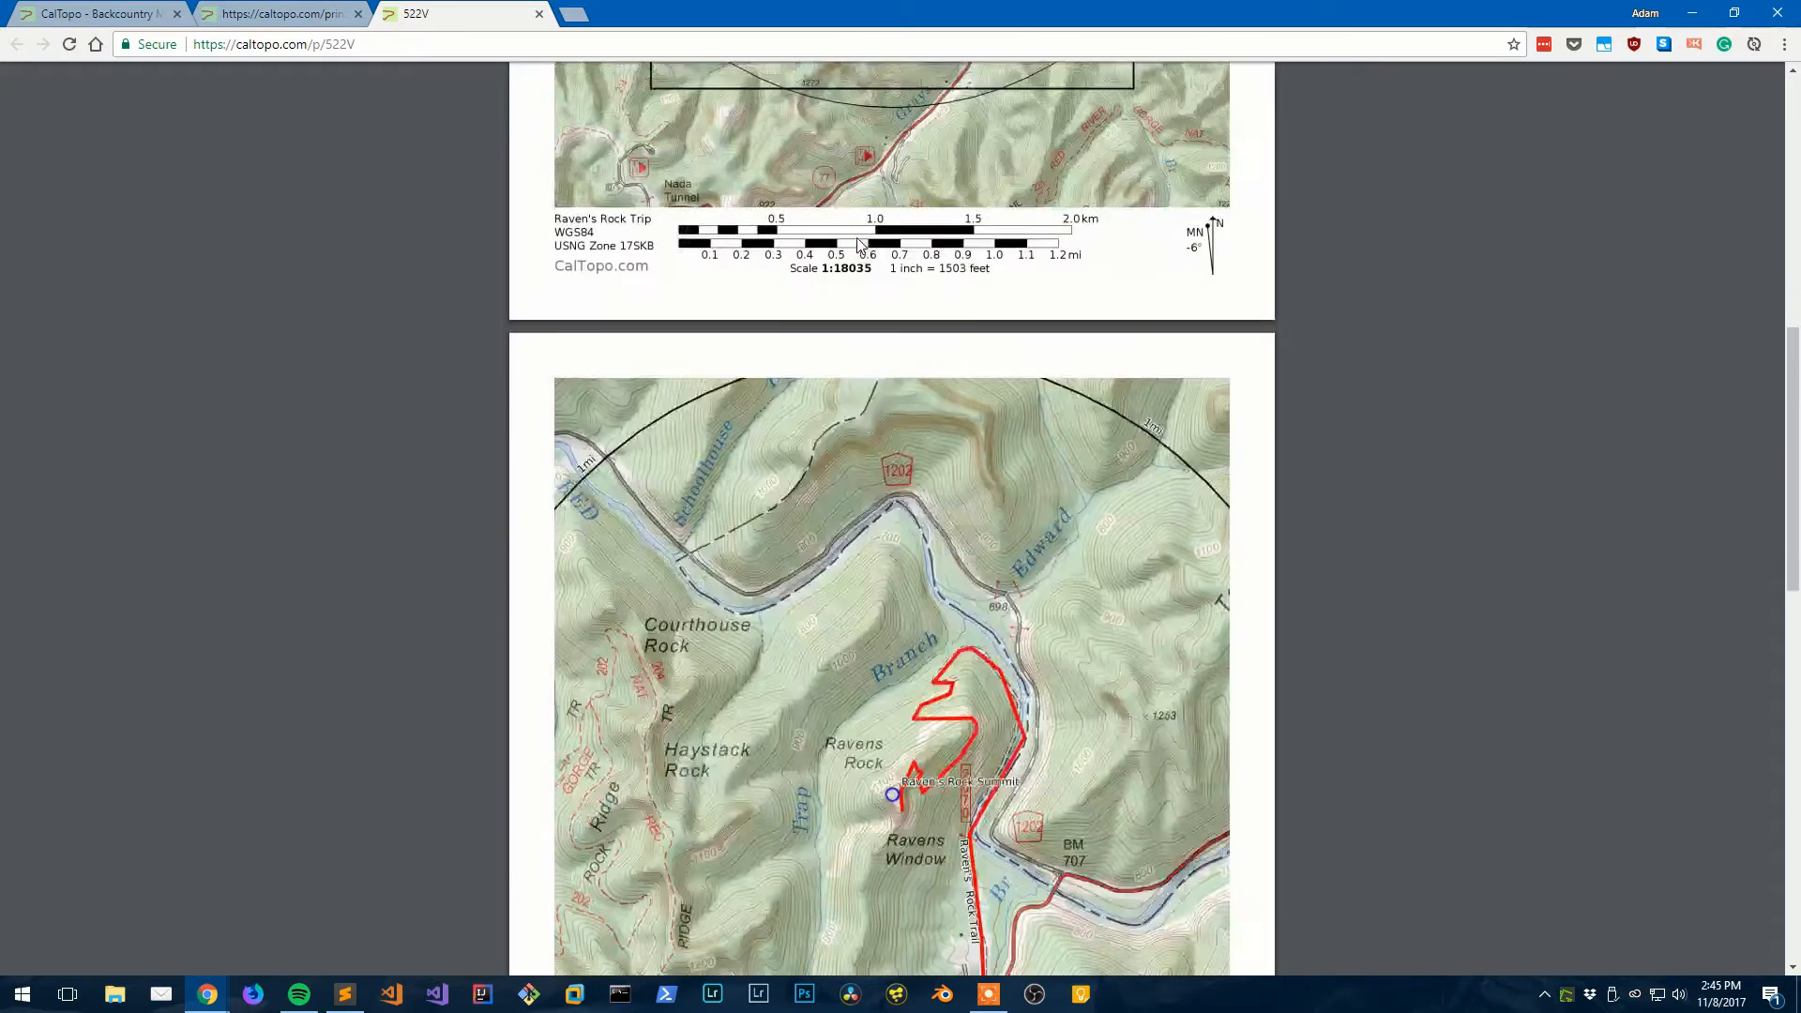
{"action": "scroll", "coordinate": [858, 242], "scroll_direction": "down", "scroll_amount": 1}
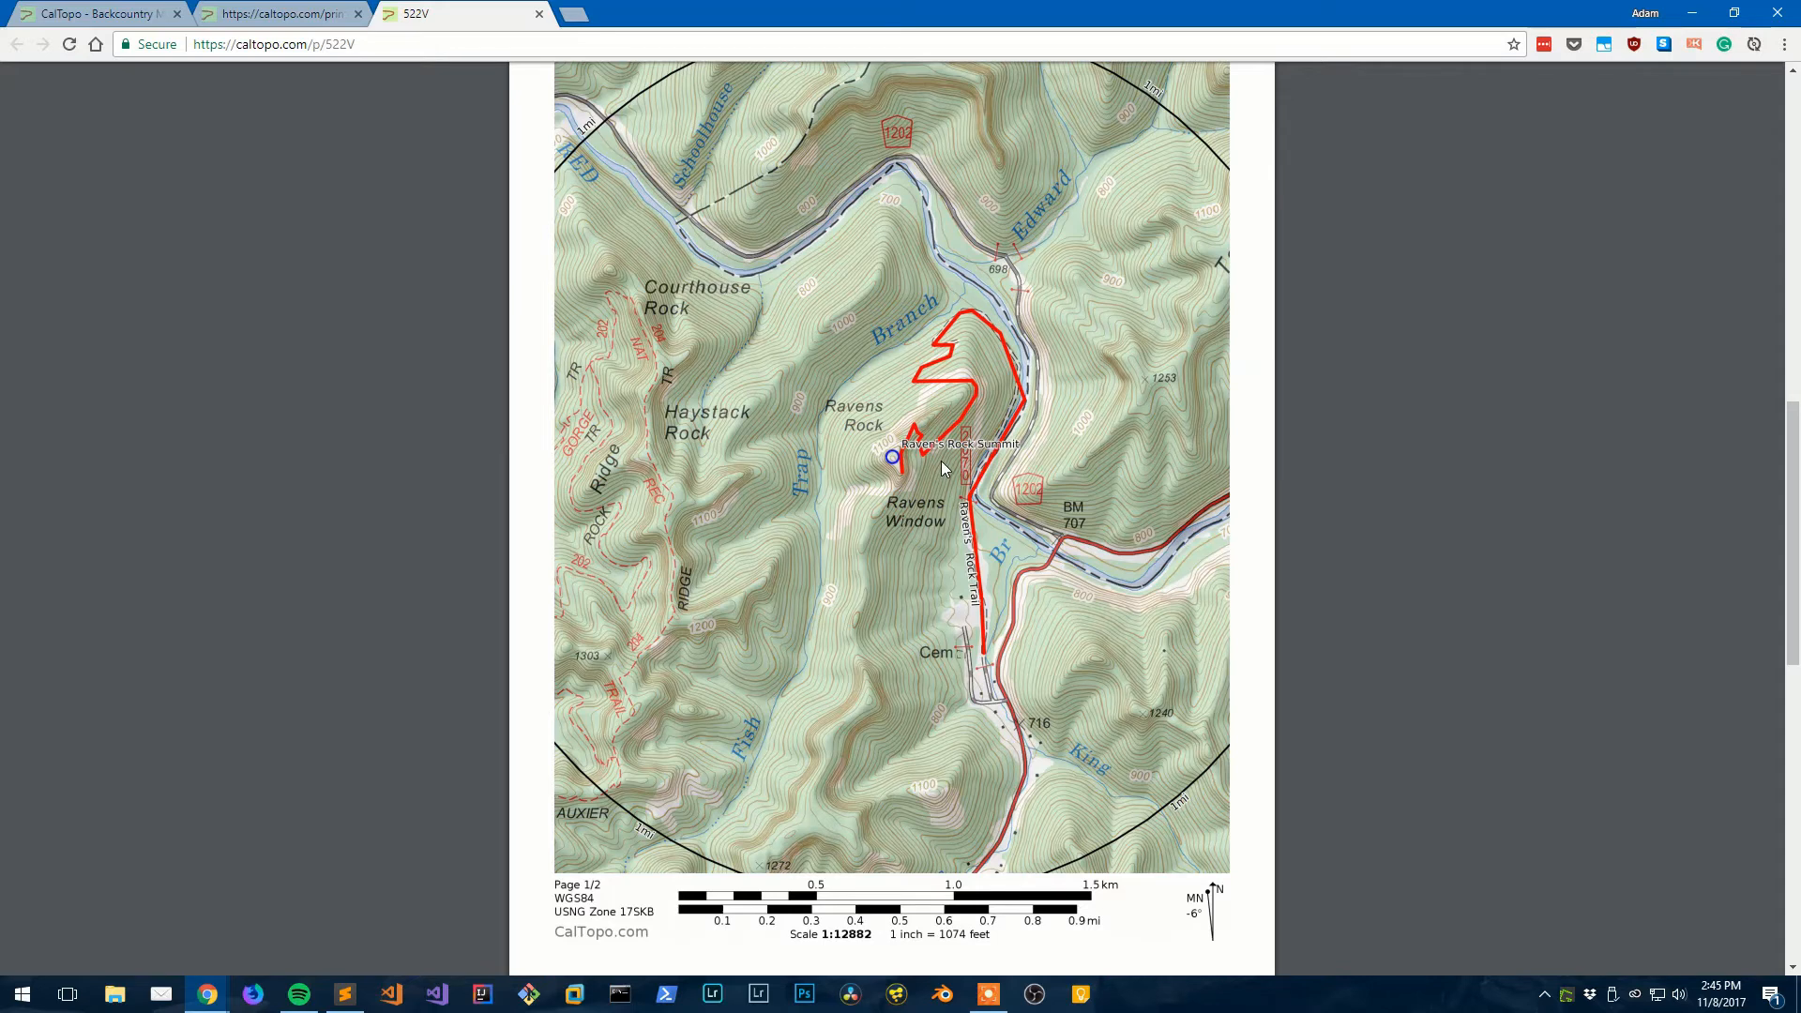
{"action": "scroll", "coordinate": [942, 469], "scroll_direction": "down", "scroll_amount": 10}
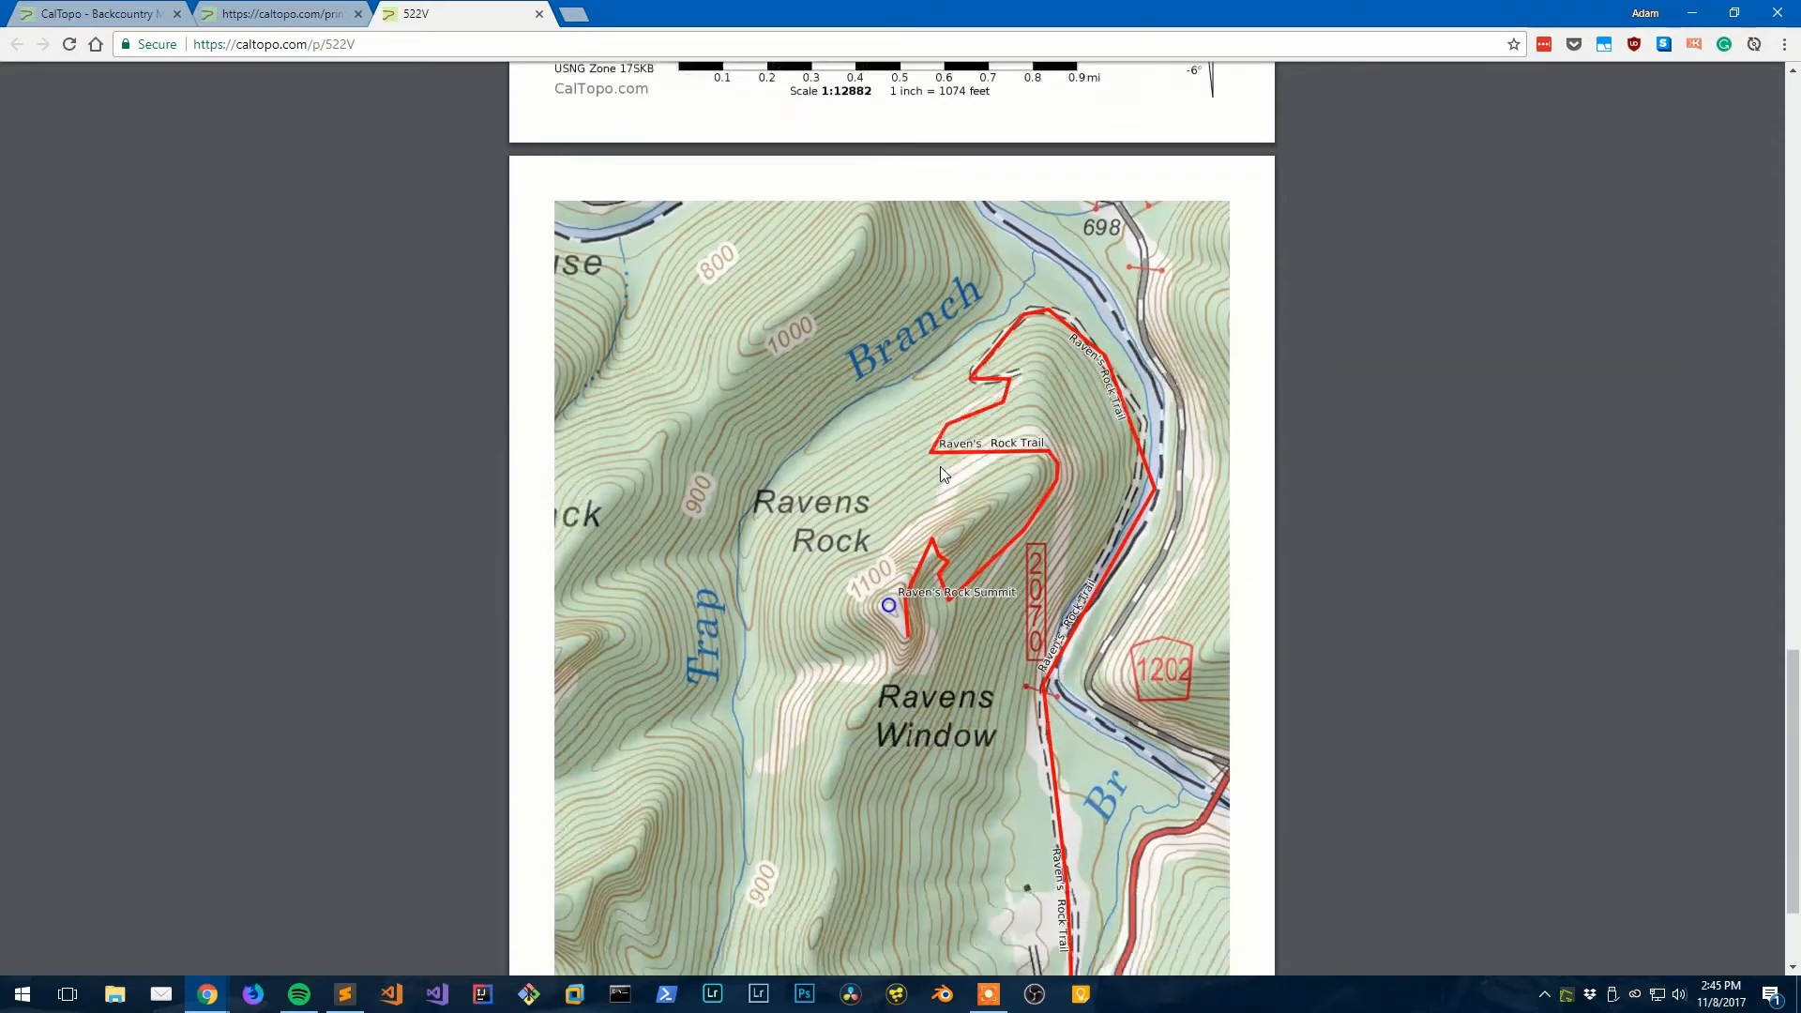
{"action": "scroll", "coordinate": [942, 472], "scroll_direction": "down", "scroll_amount": 1}
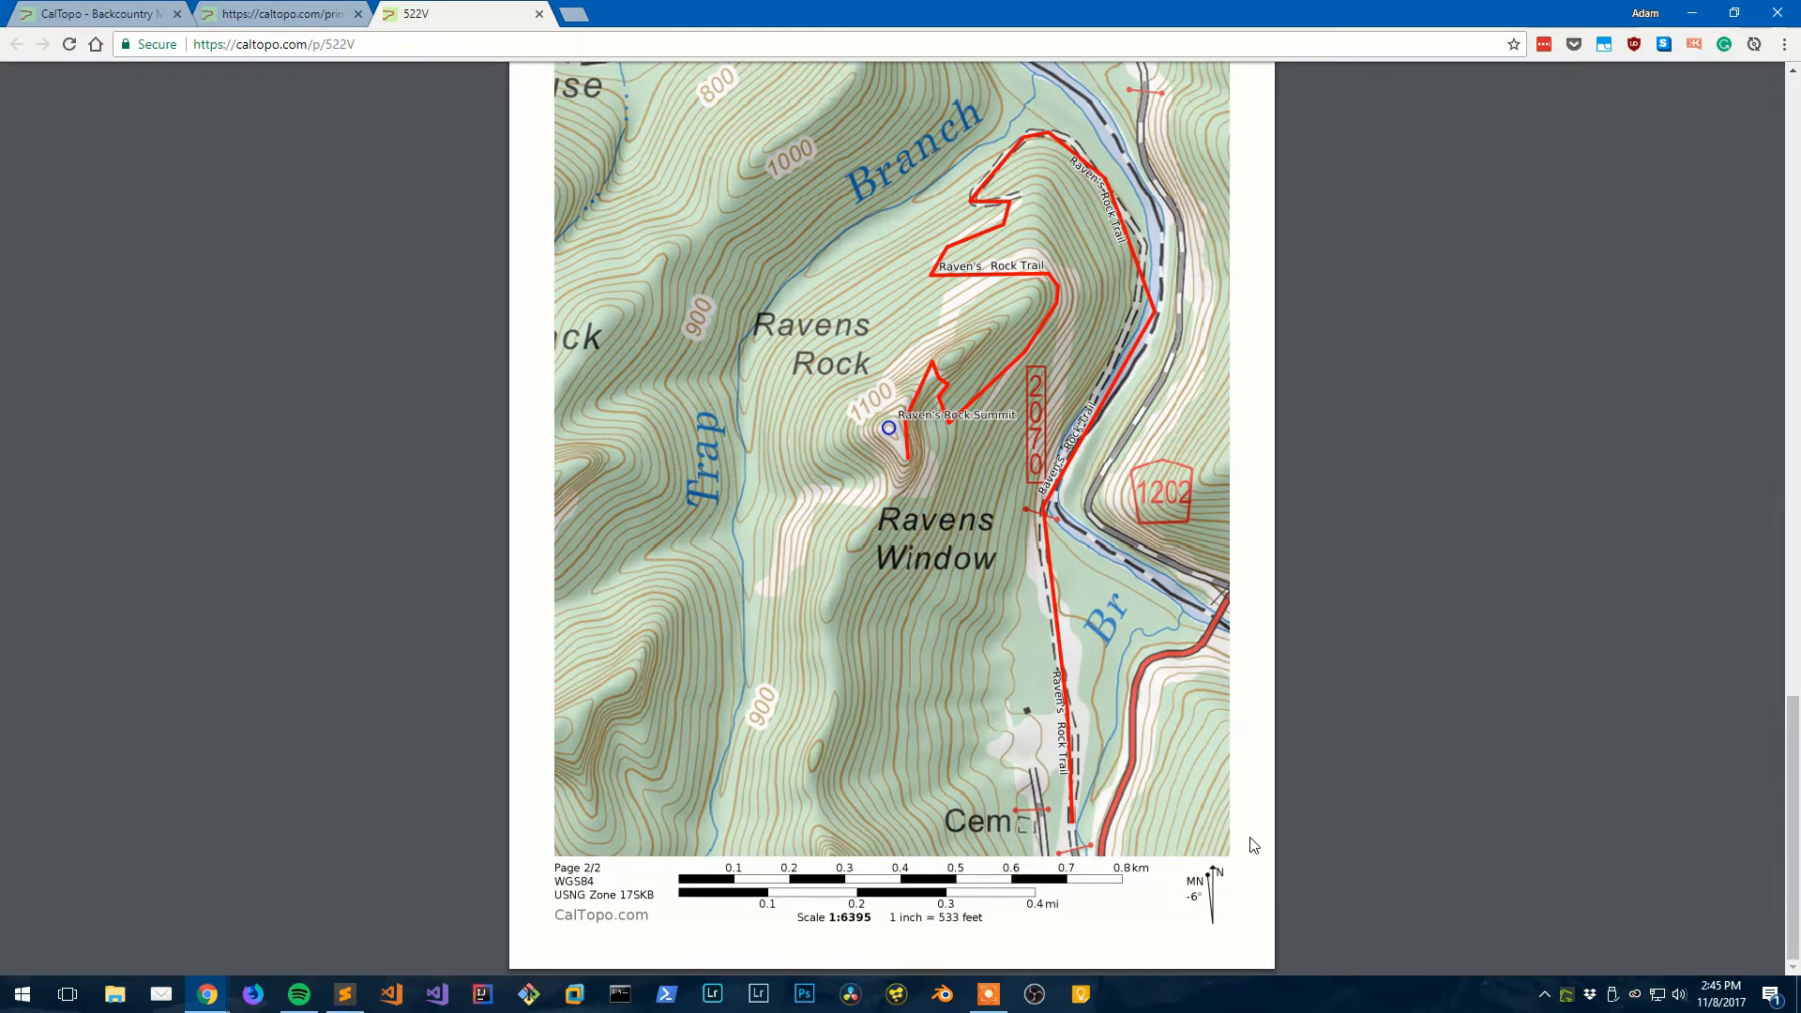
{"action": "scroll", "coordinate": [1033, 756], "scroll_direction": "up", "scroll_amount": 6}
{"action": "scroll", "coordinate": [1034, 755], "scroll_direction": "up", "scroll_amount": 16}
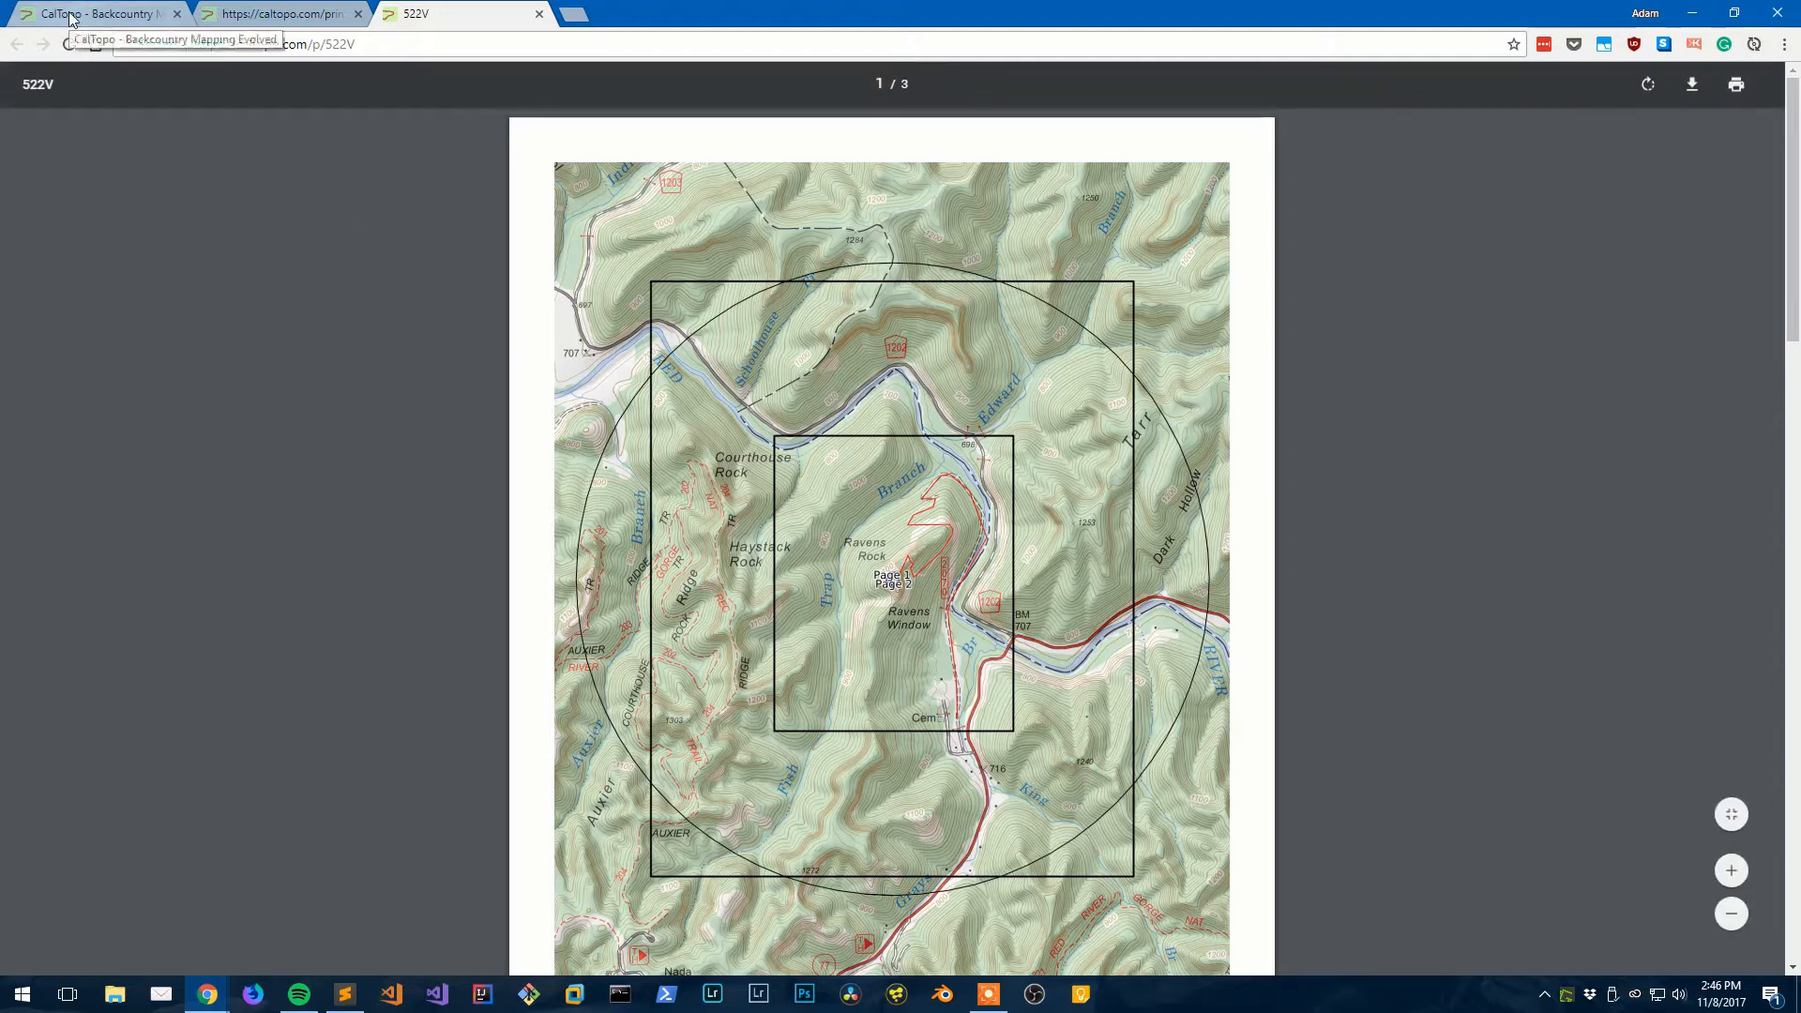
- Sign in with Google, compare the Free, Basic, Pro and Offline plans, then return to the map
{"action": "left_click", "coordinate": [105, 17]}
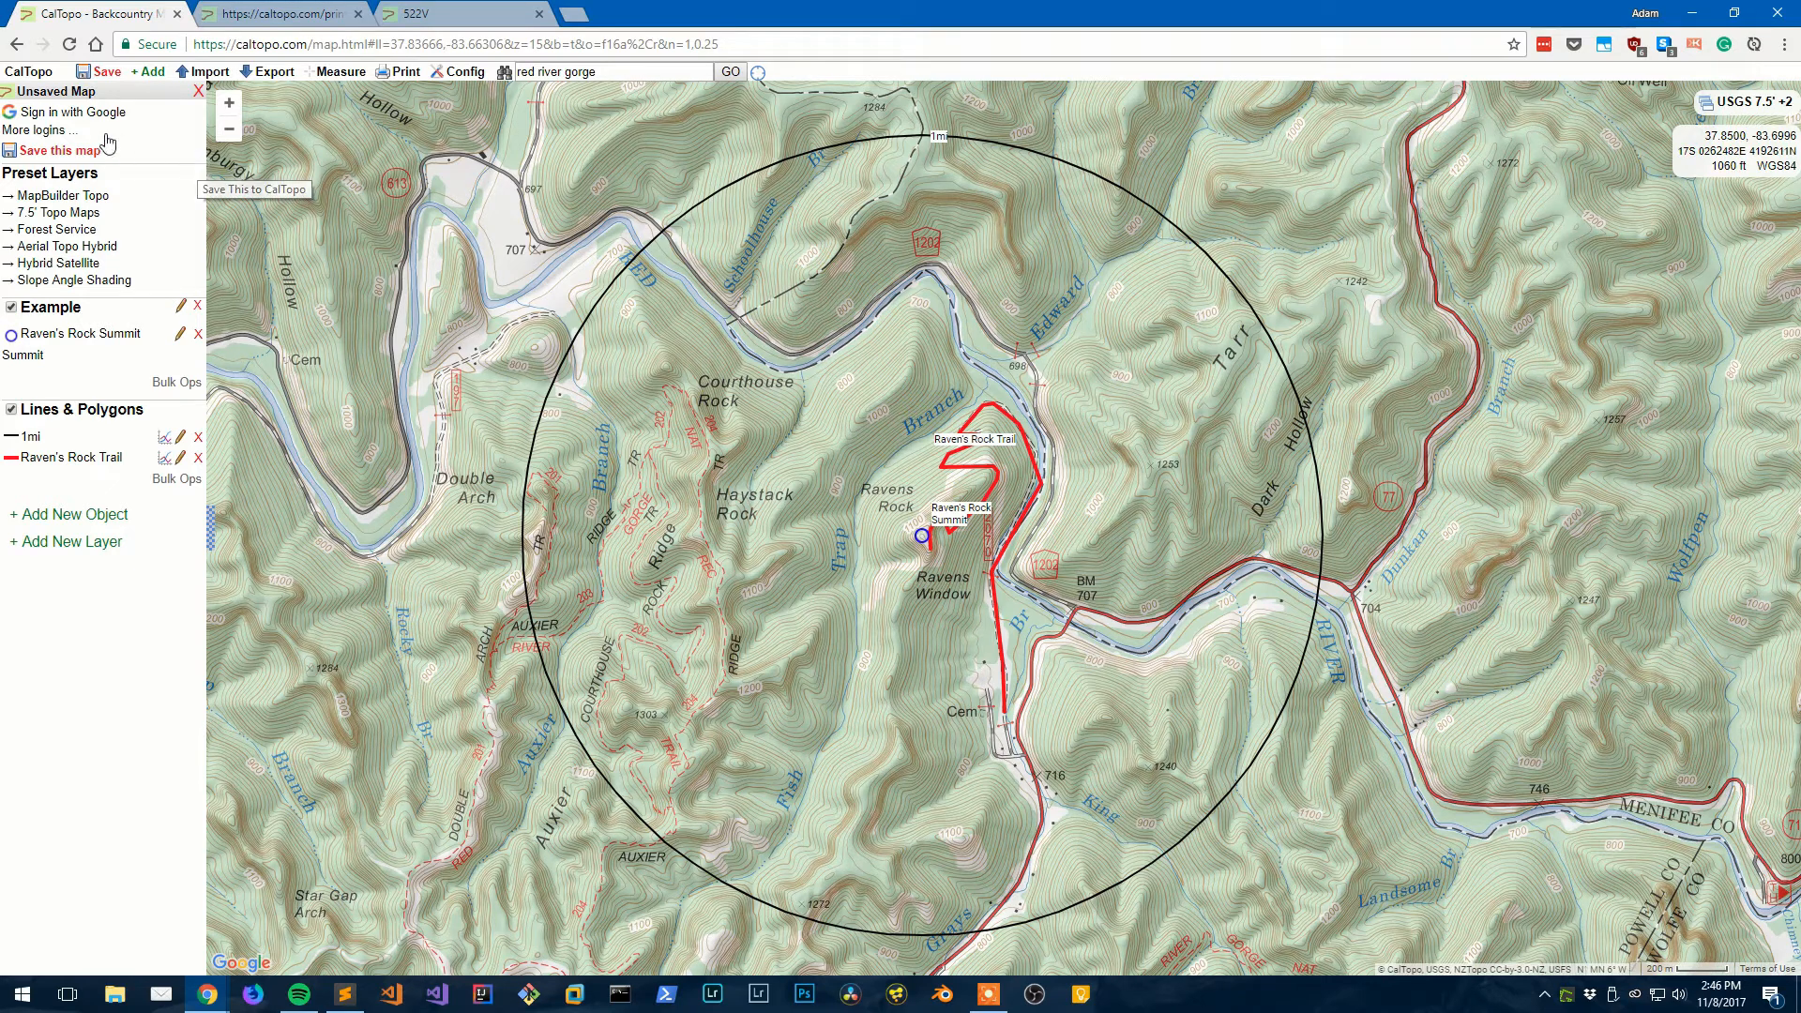
{"action": "left_click", "coordinate": [67, 132]}
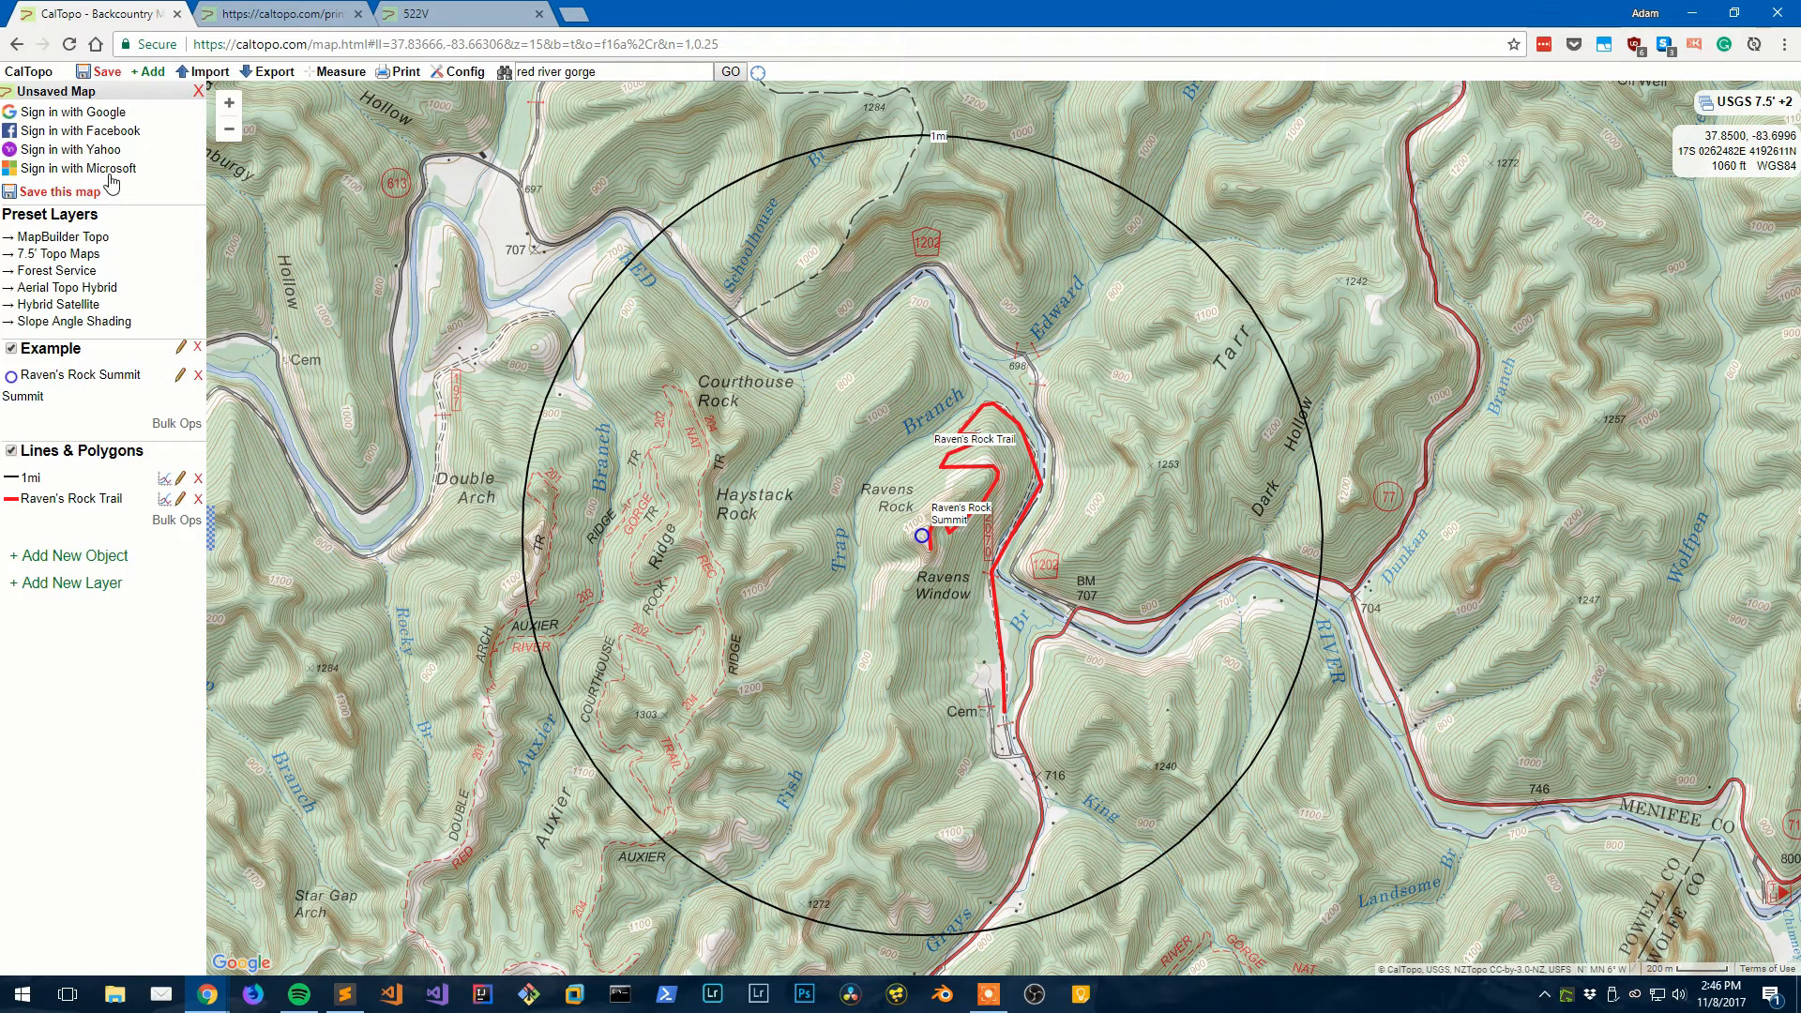
{"action": "left_click", "coordinate": [91, 114]}
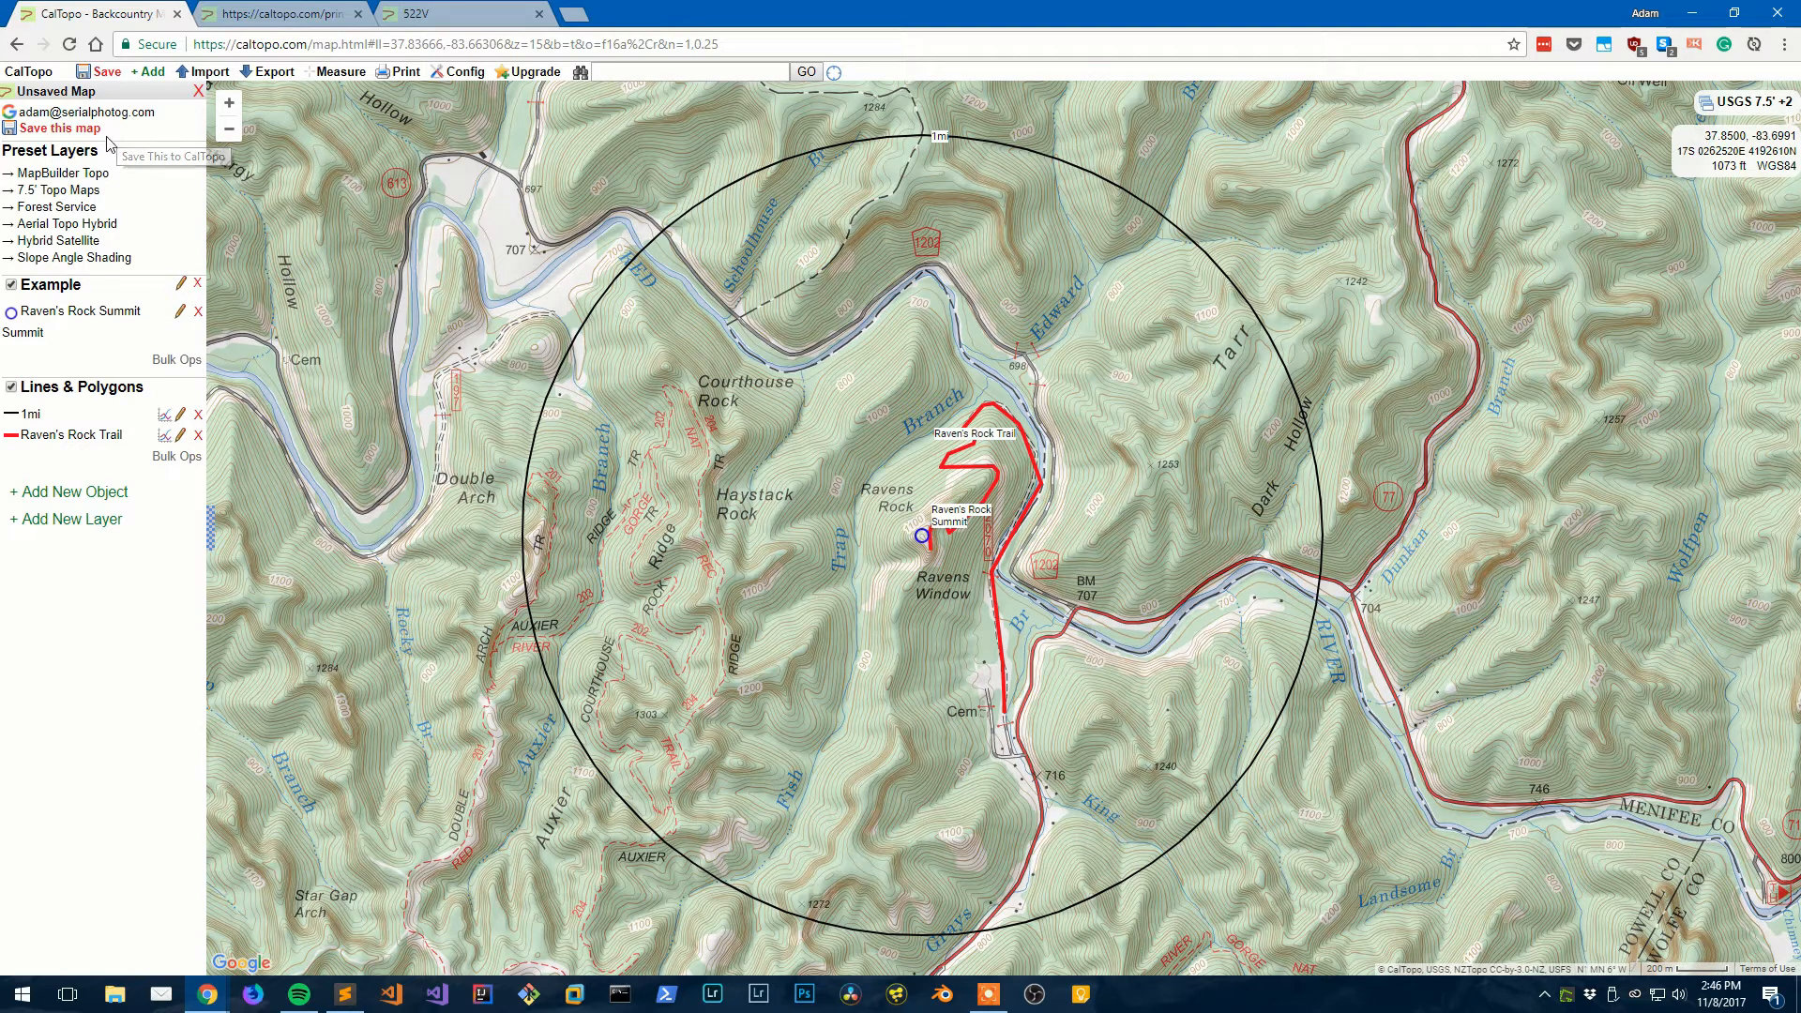
{"action": "left_click", "coordinate": [511, 87]}
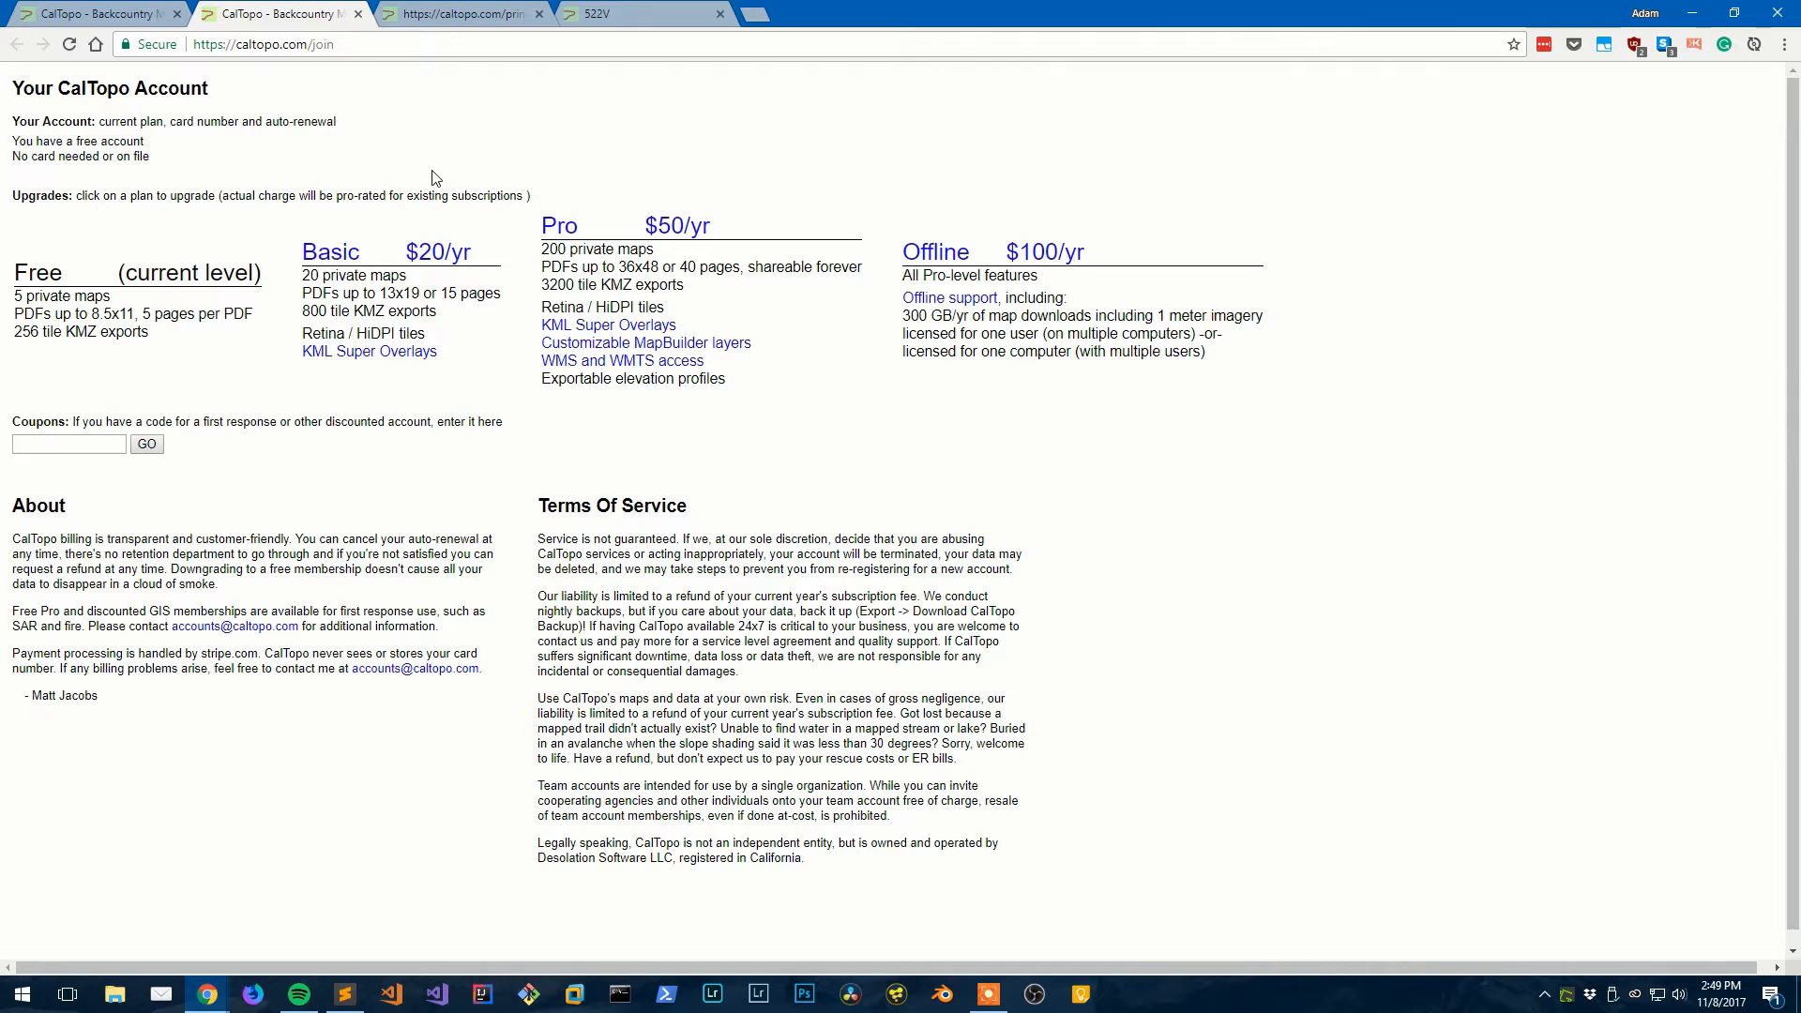
{"action": "left_click", "coordinate": [138, 7]}
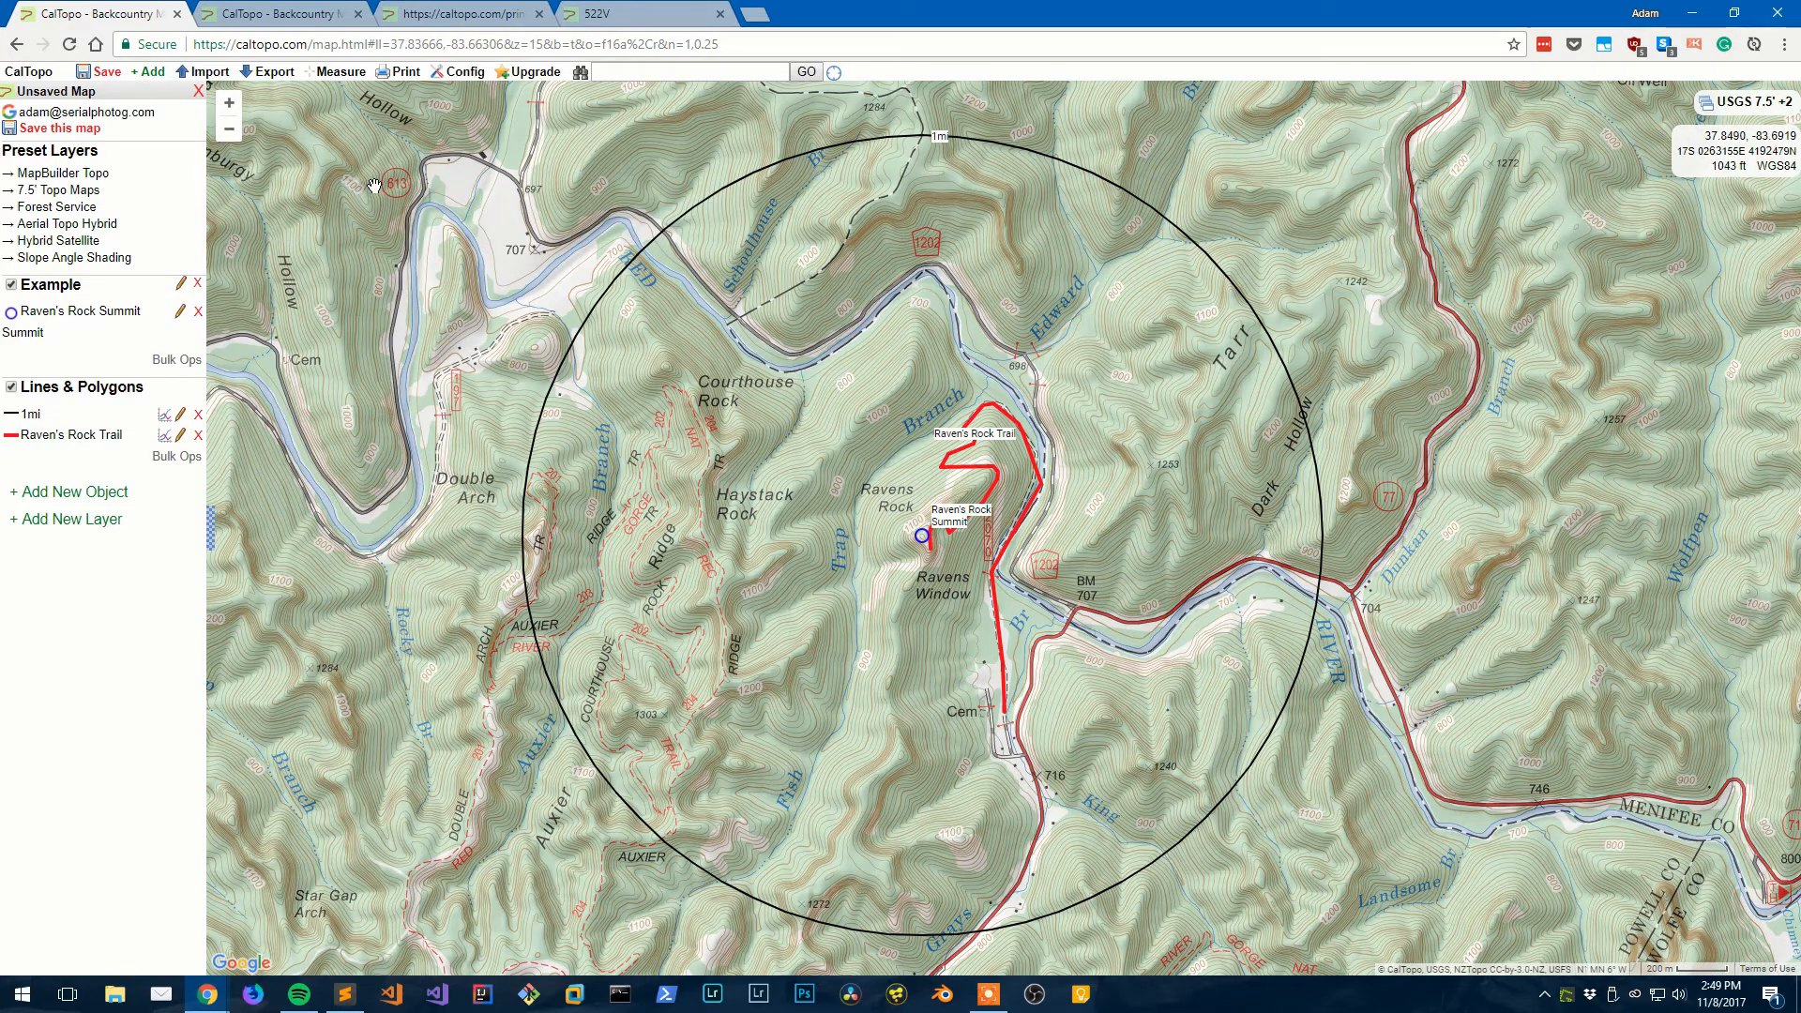
{"action": "left_click", "coordinate": [94, 133]}
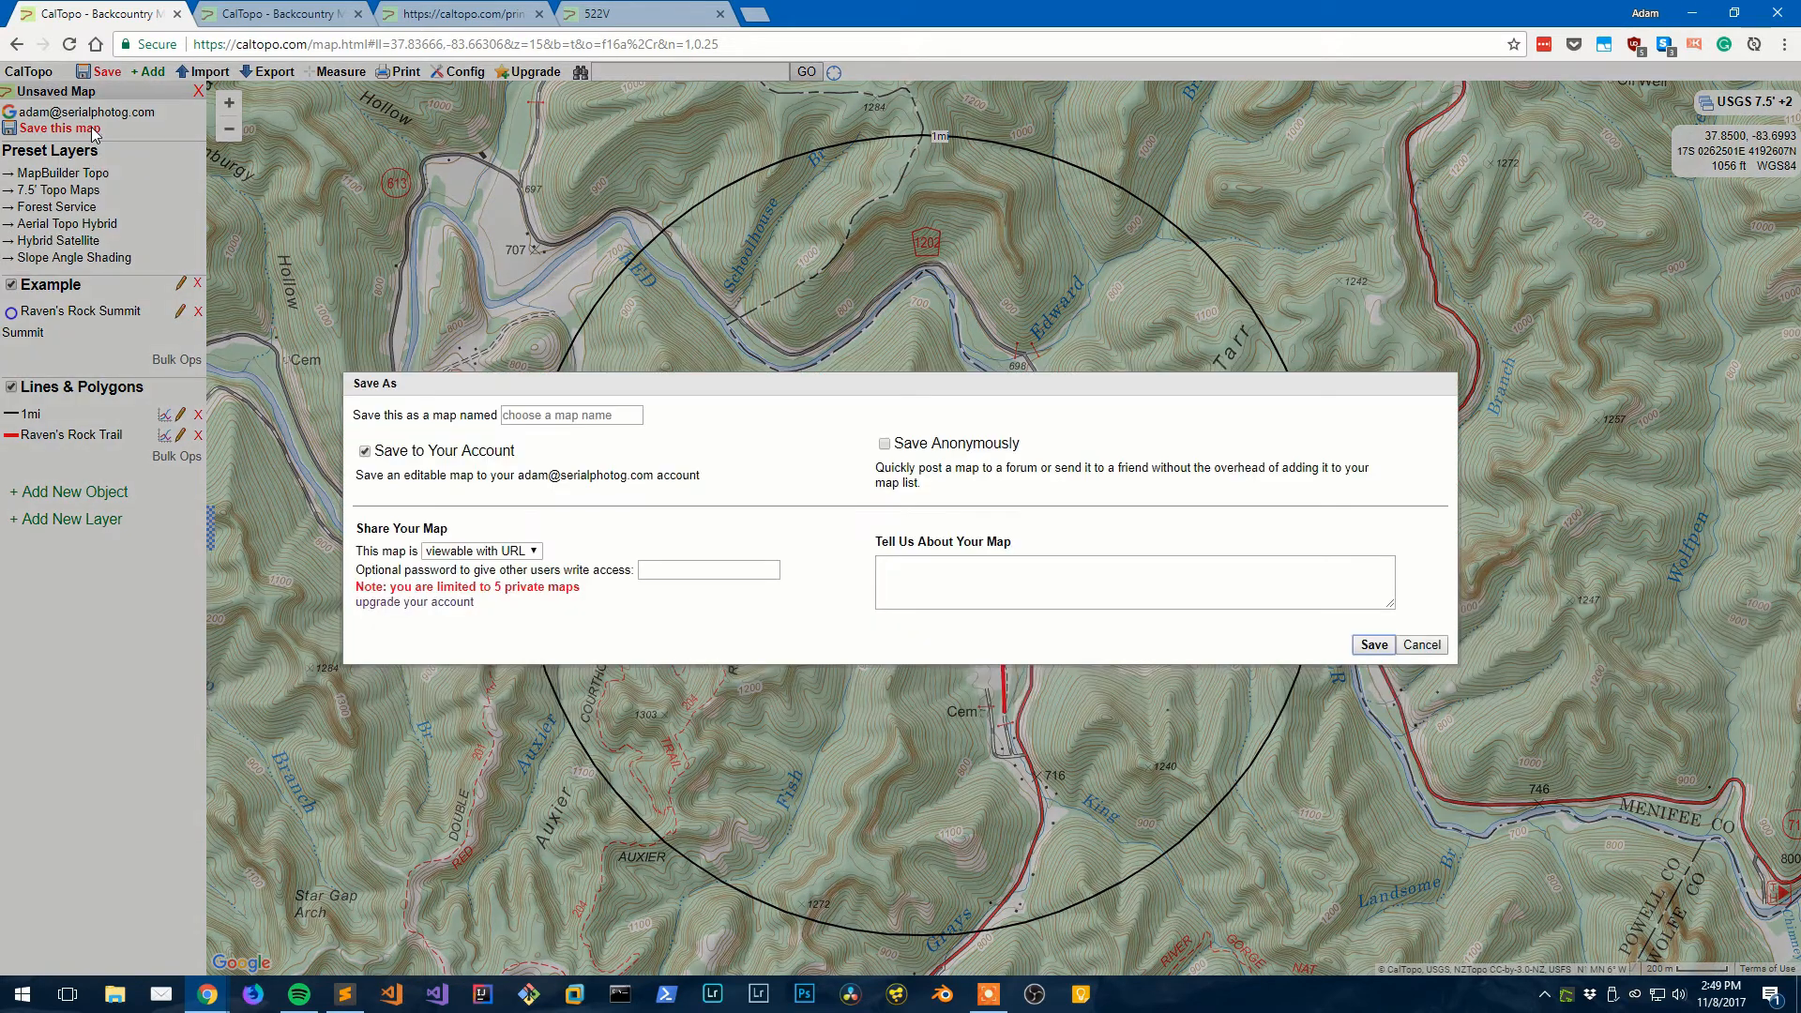
{"action": "left_click", "coordinate": [515, 412]}
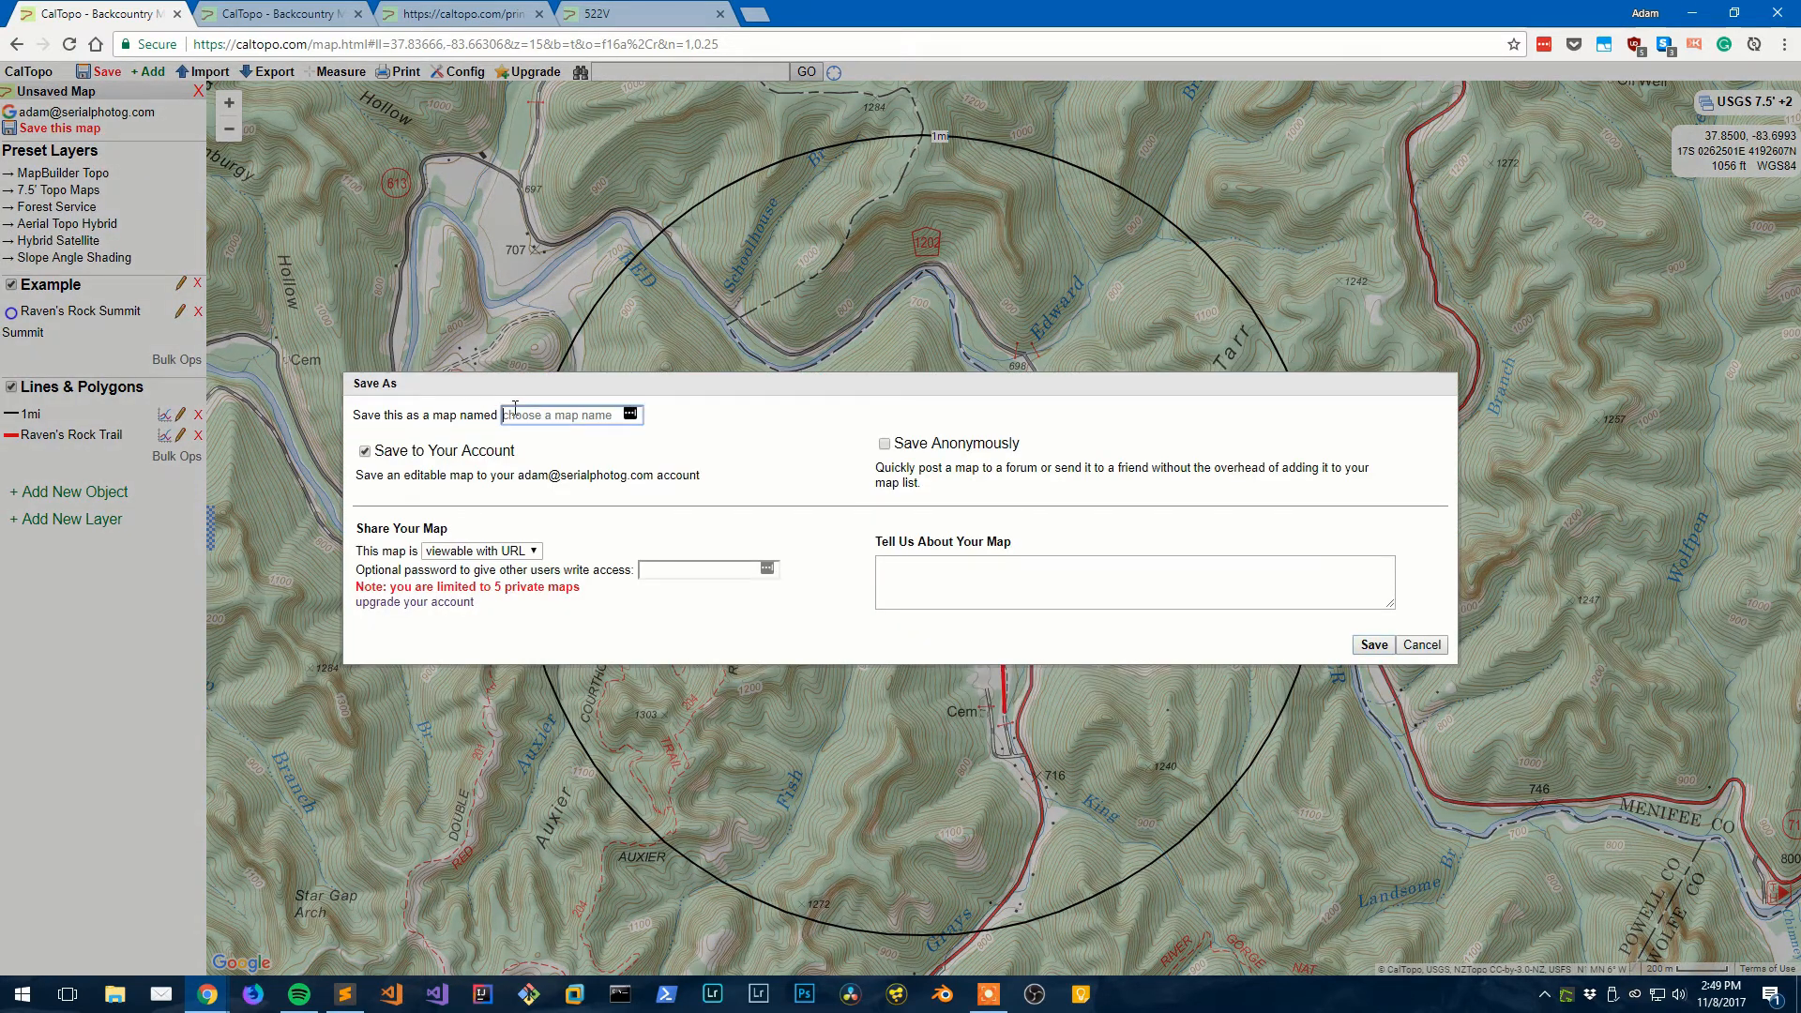
{"action": "type", "text": "Ravne's Rock"}
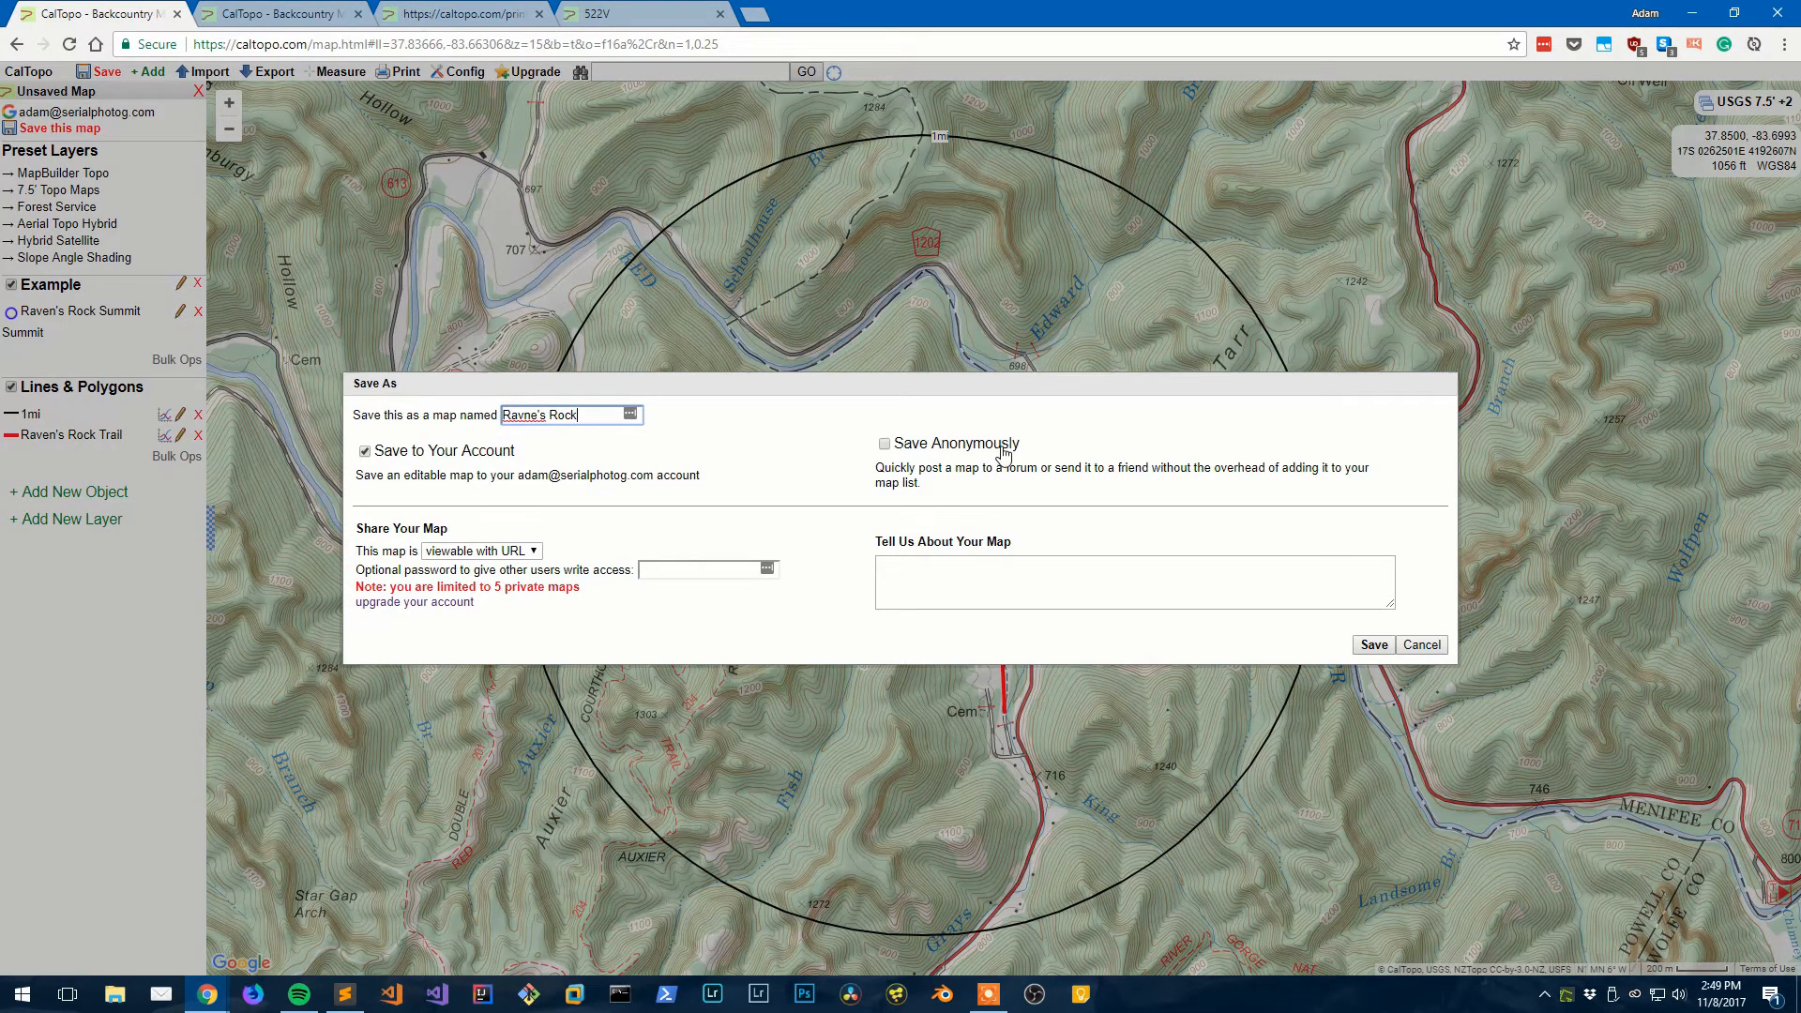
{"action": "left_click", "coordinate": [525, 551]}
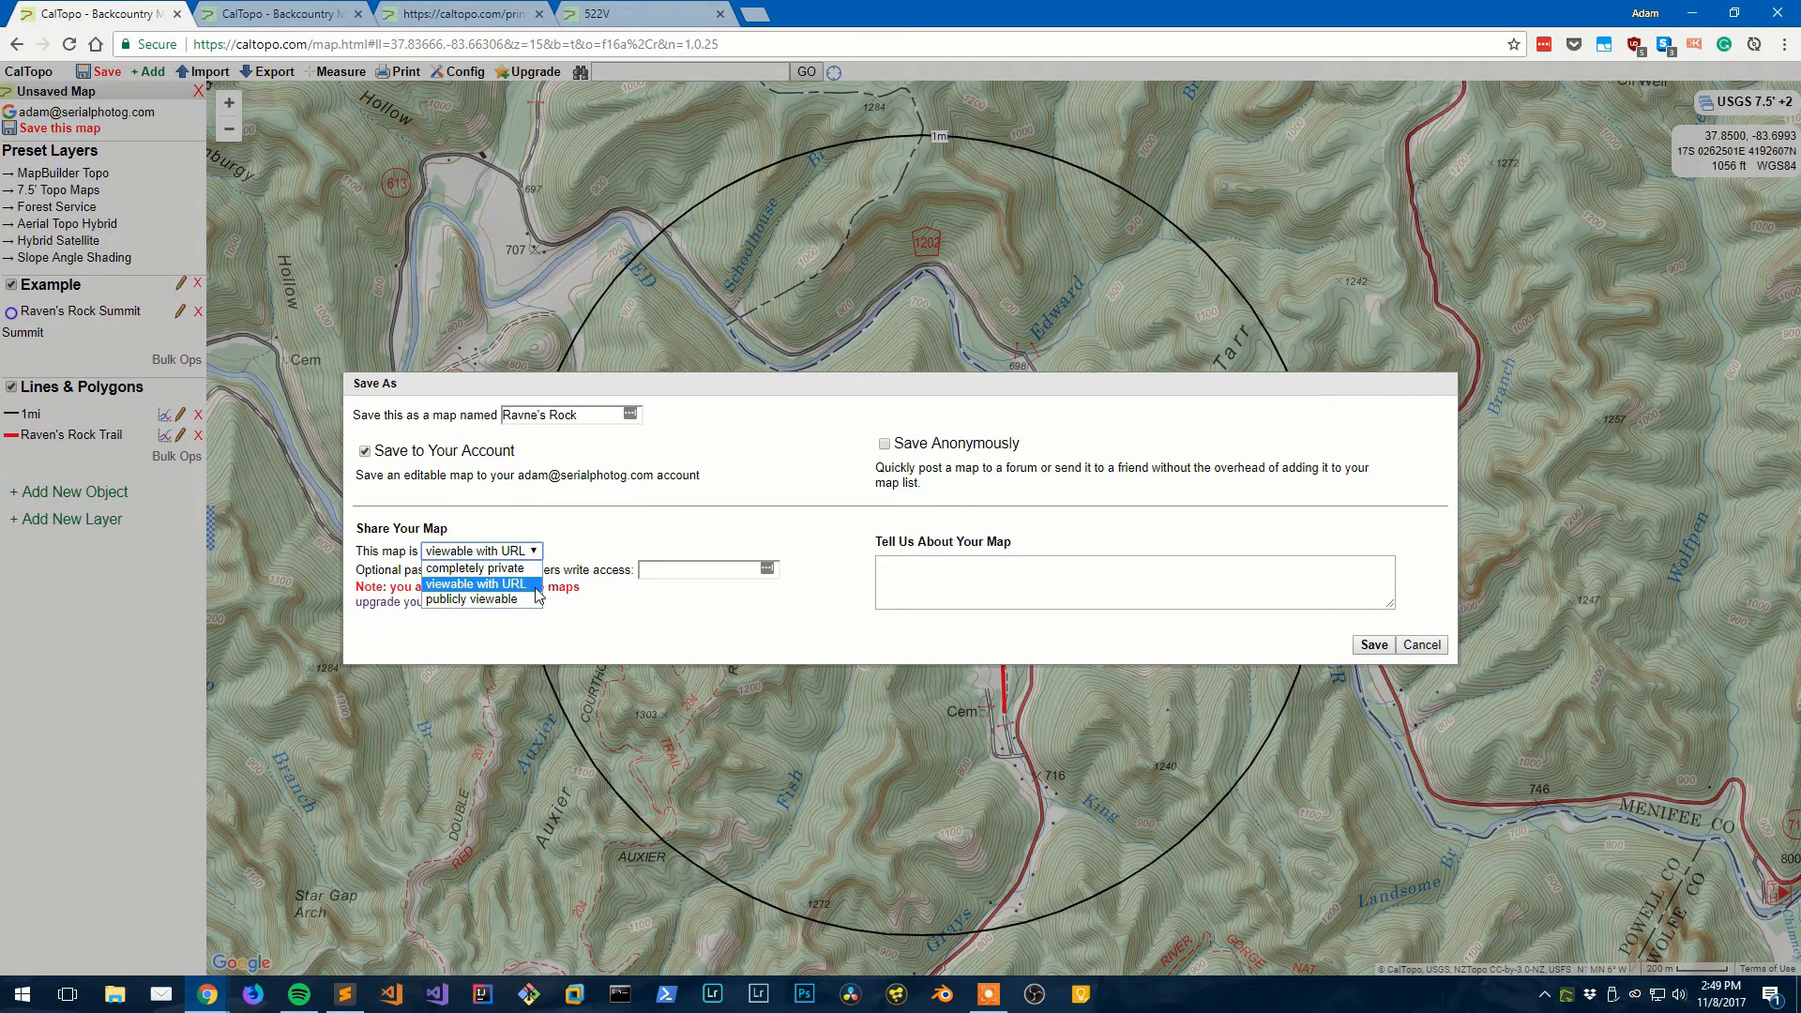
{"action": "left_click", "coordinate": [613, 563]}
{"action": "left_click", "coordinate": [657, 570]}
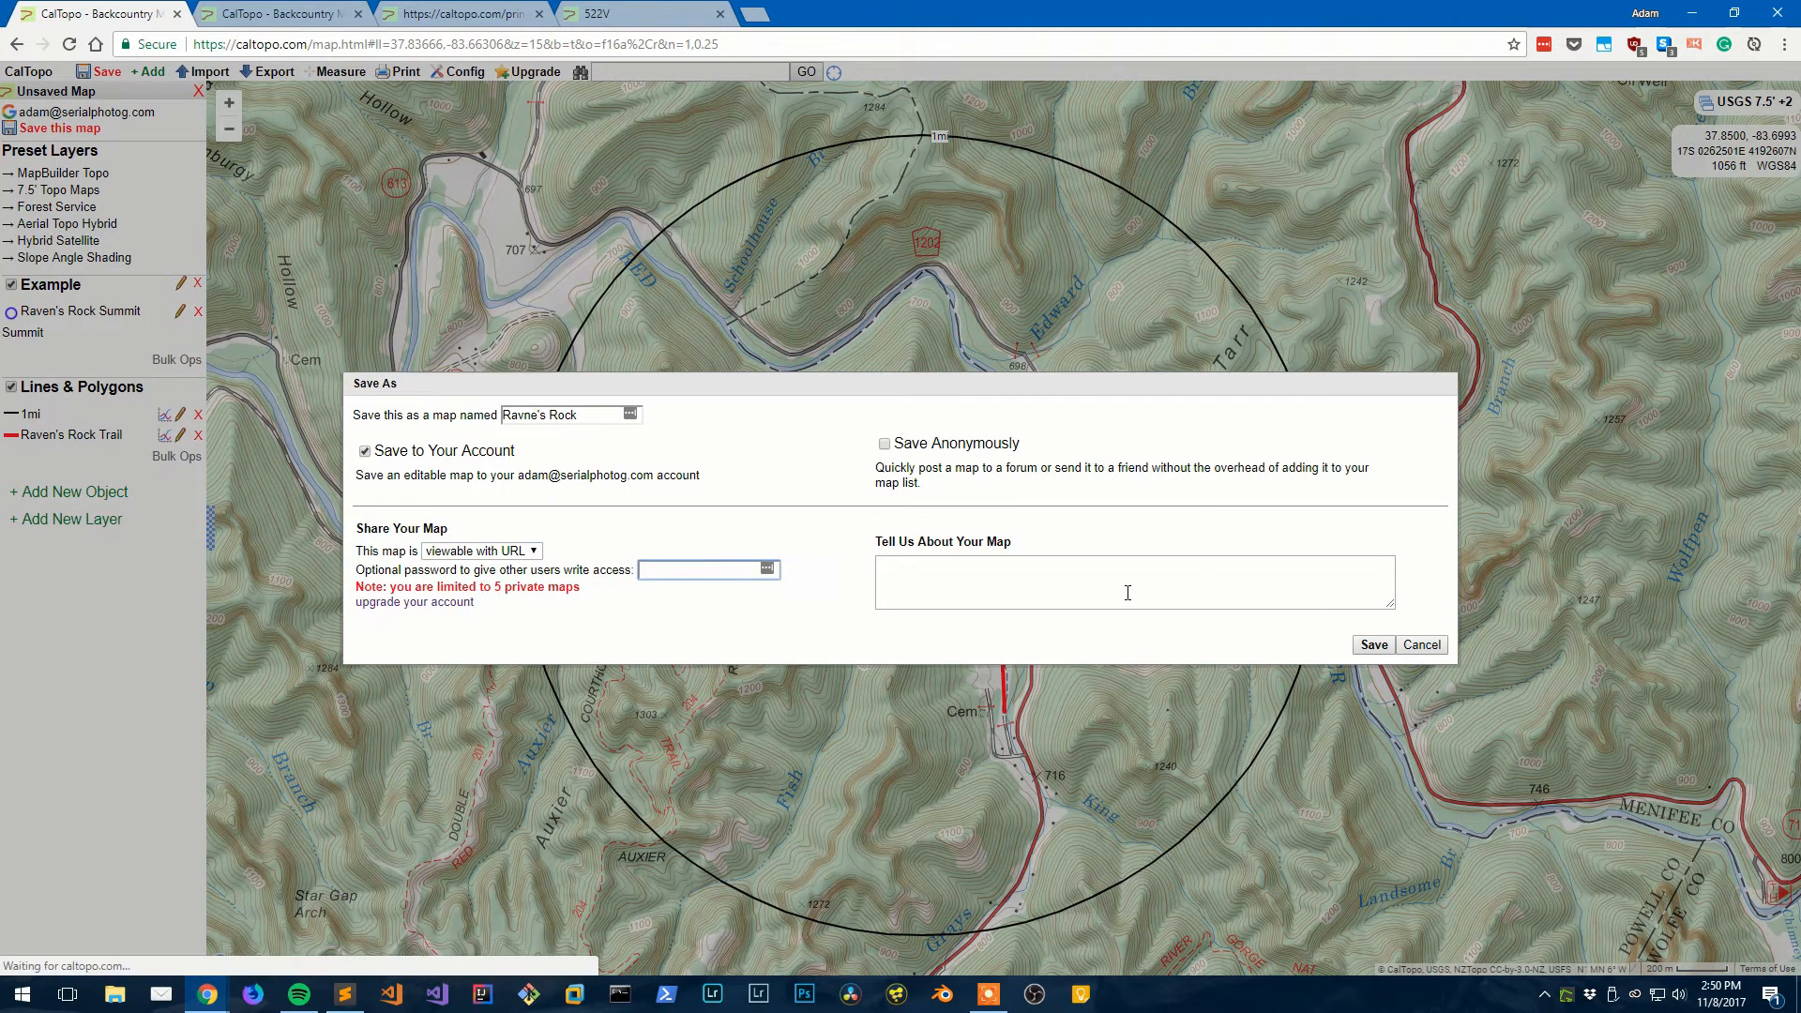
{"action": "left_click", "coordinate": [1076, 585]}
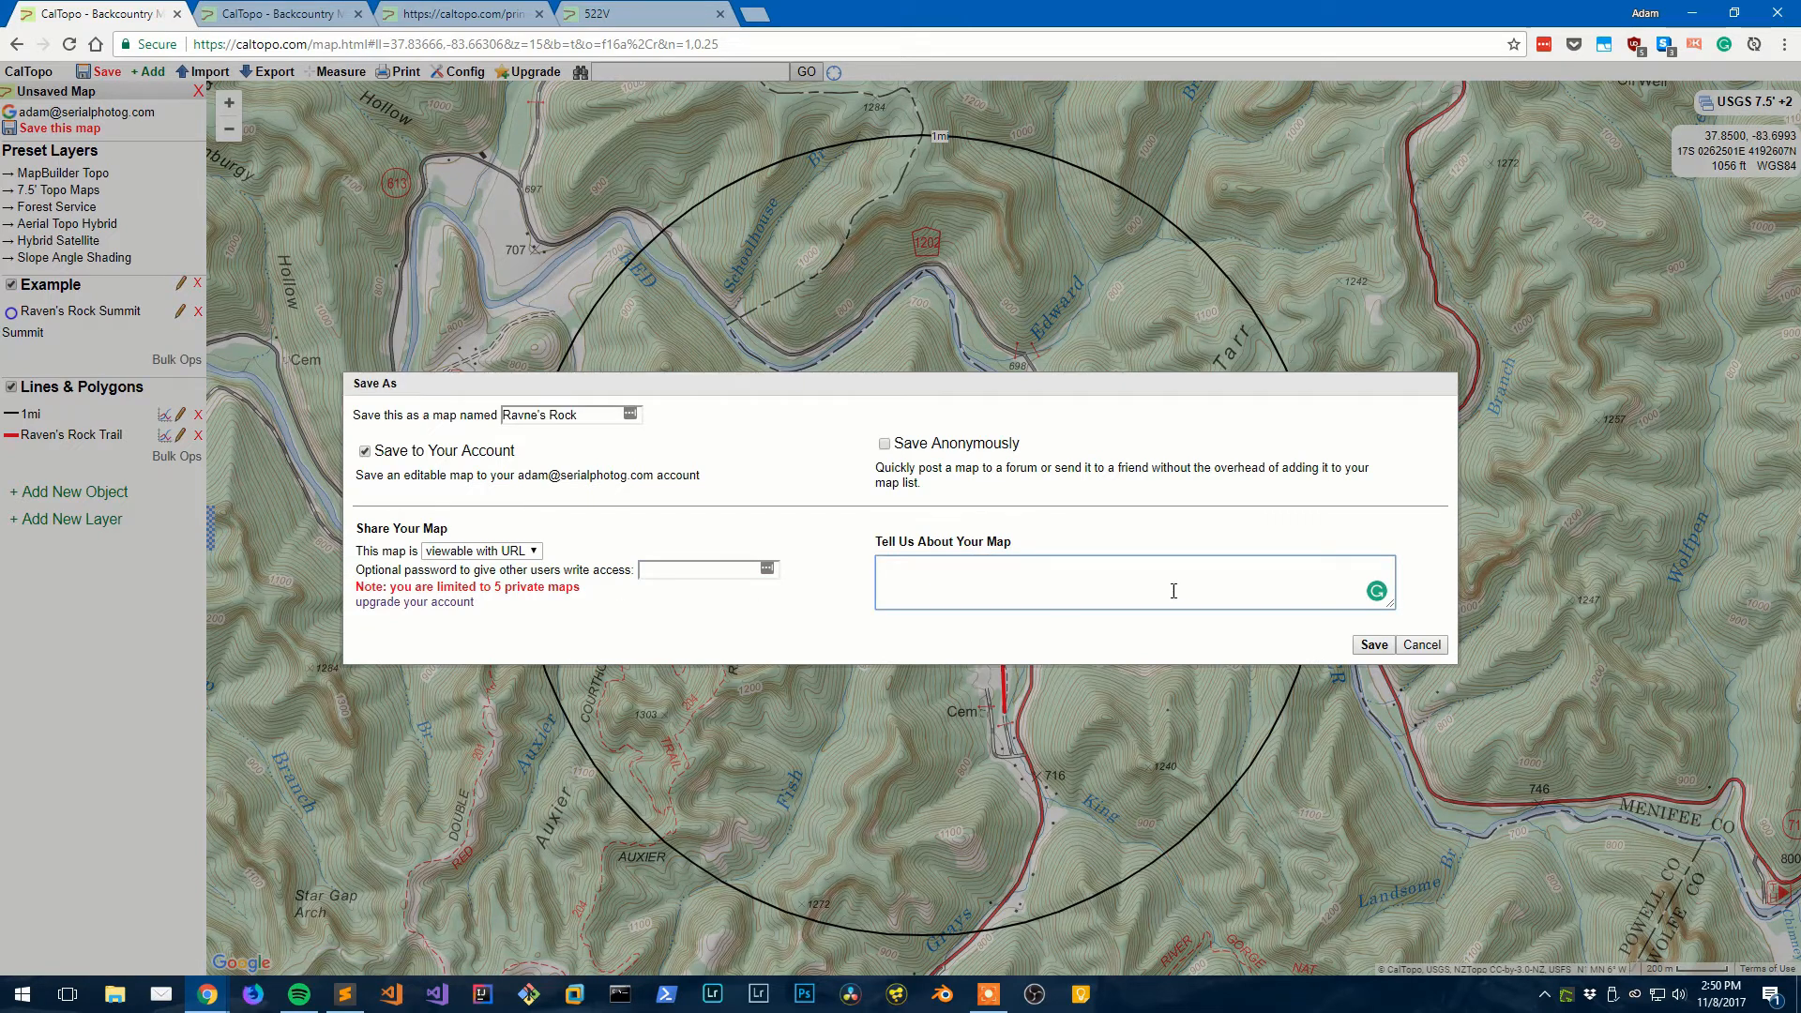
{"action": "left_click", "coordinate": [1419, 645]}
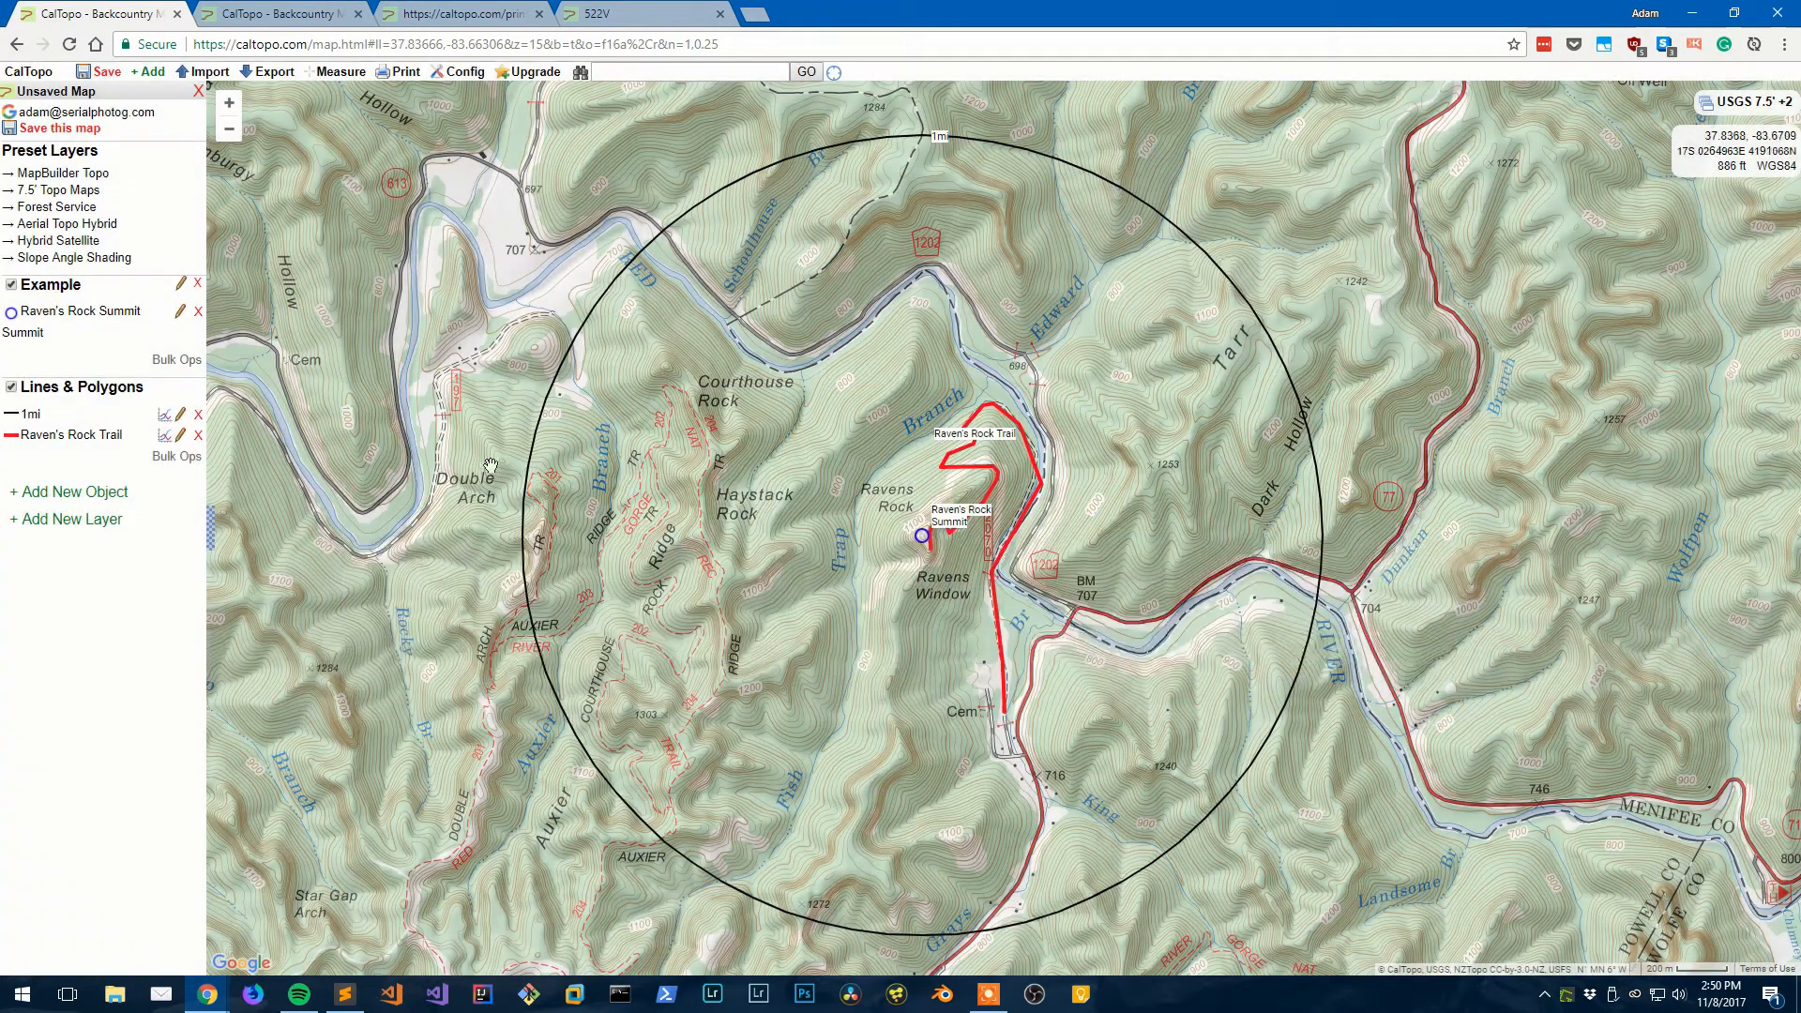
- Open the saved DollySods map and pan toward the Park marker and northern loop
{"action": "left_click", "coordinate": [147, 117]}
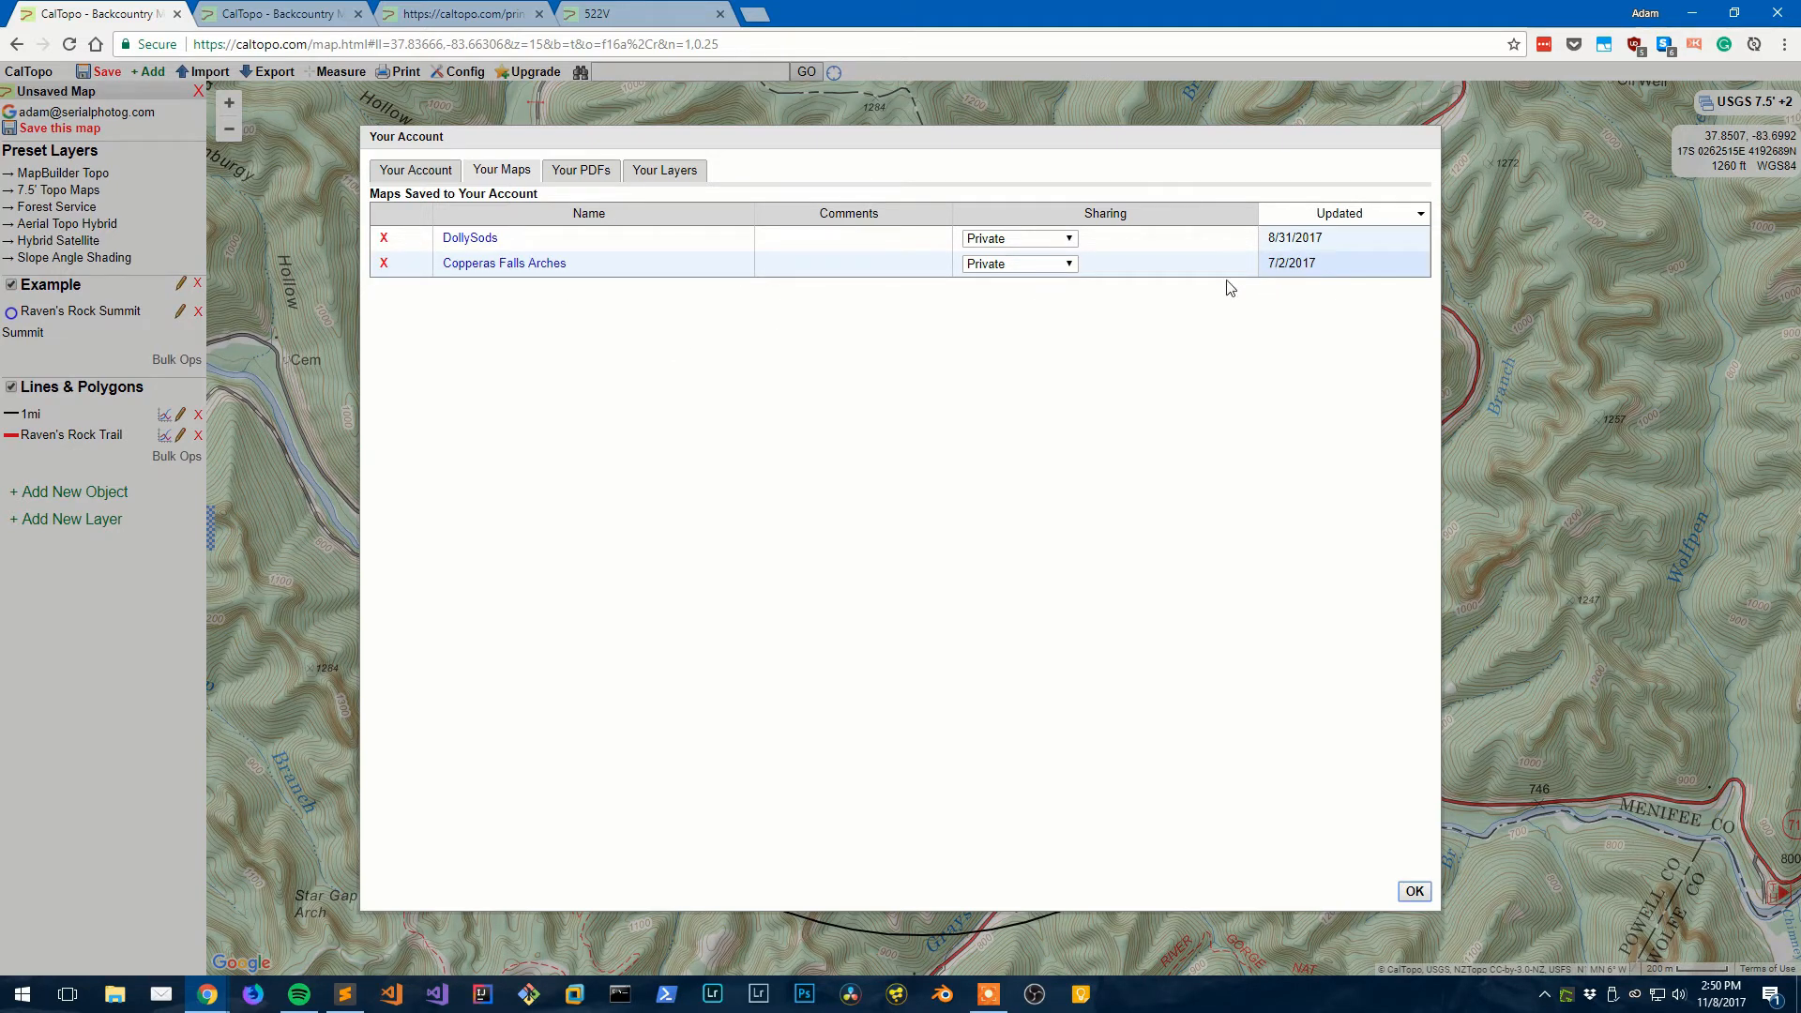
{"action": "left_click", "coordinate": [487, 240]}
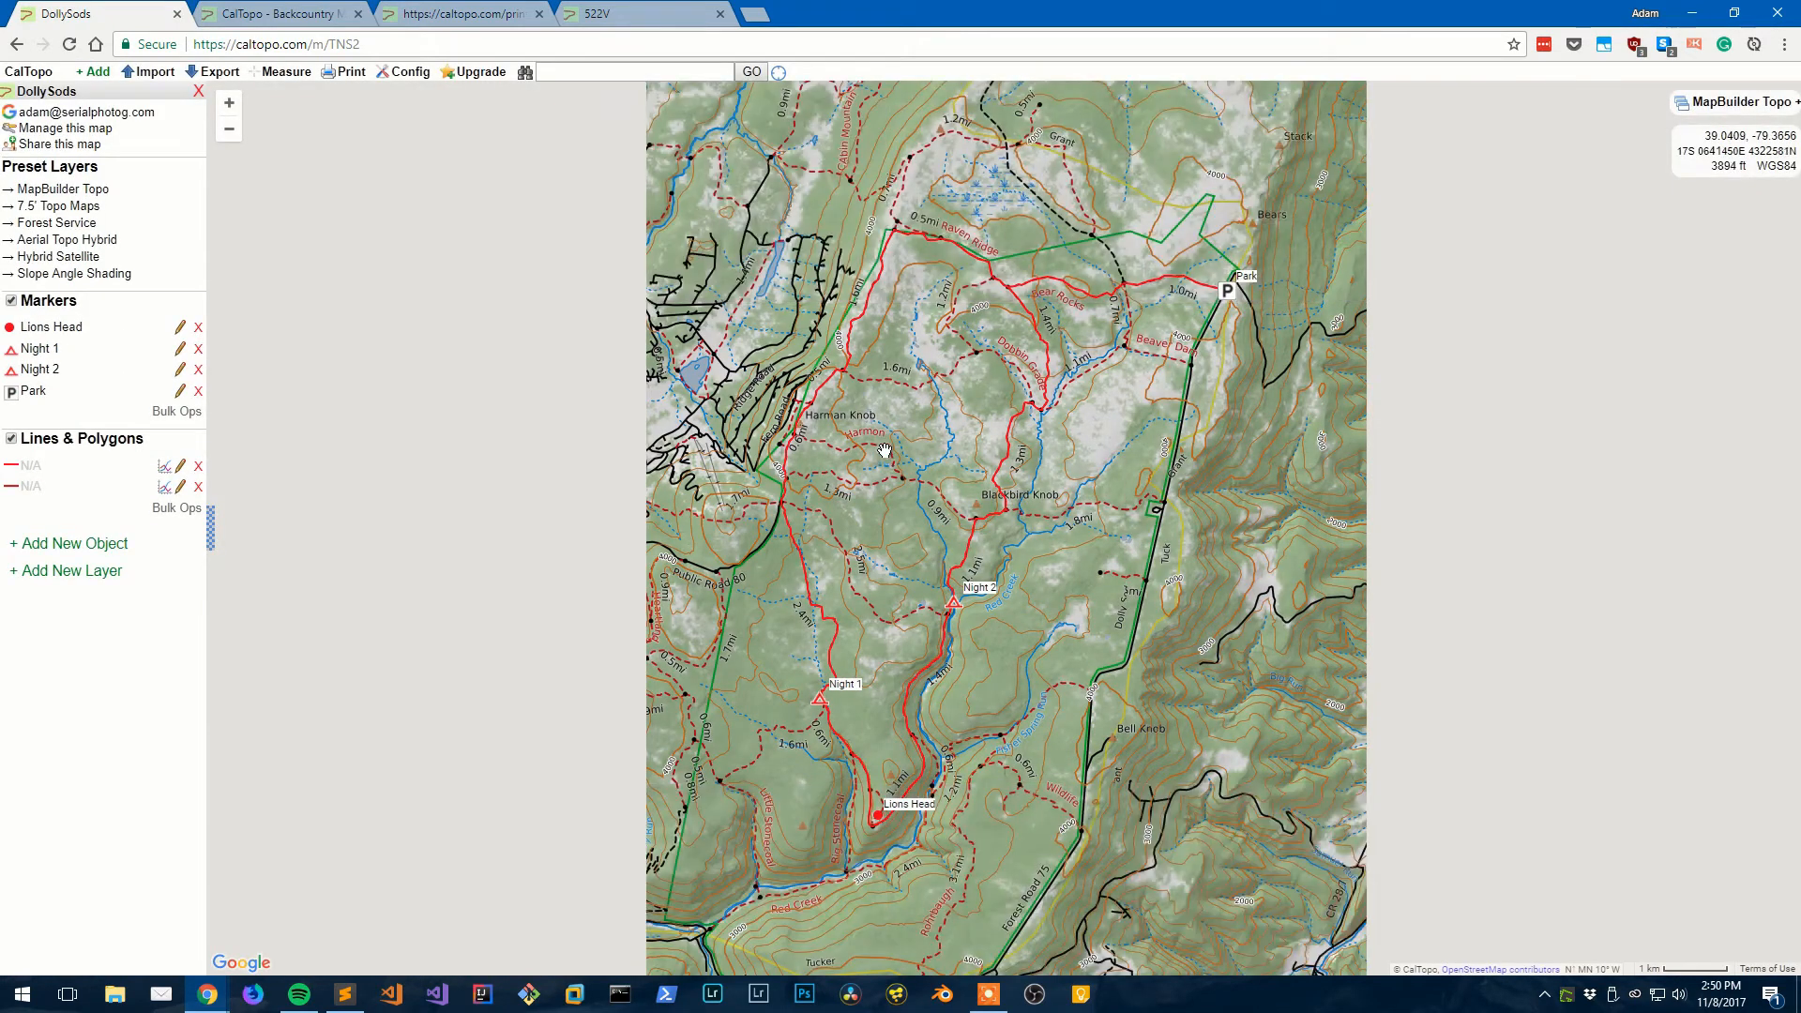
{"action": "left_click_drag", "start_coordinate": [884, 451], "coordinate": [672, 449]}
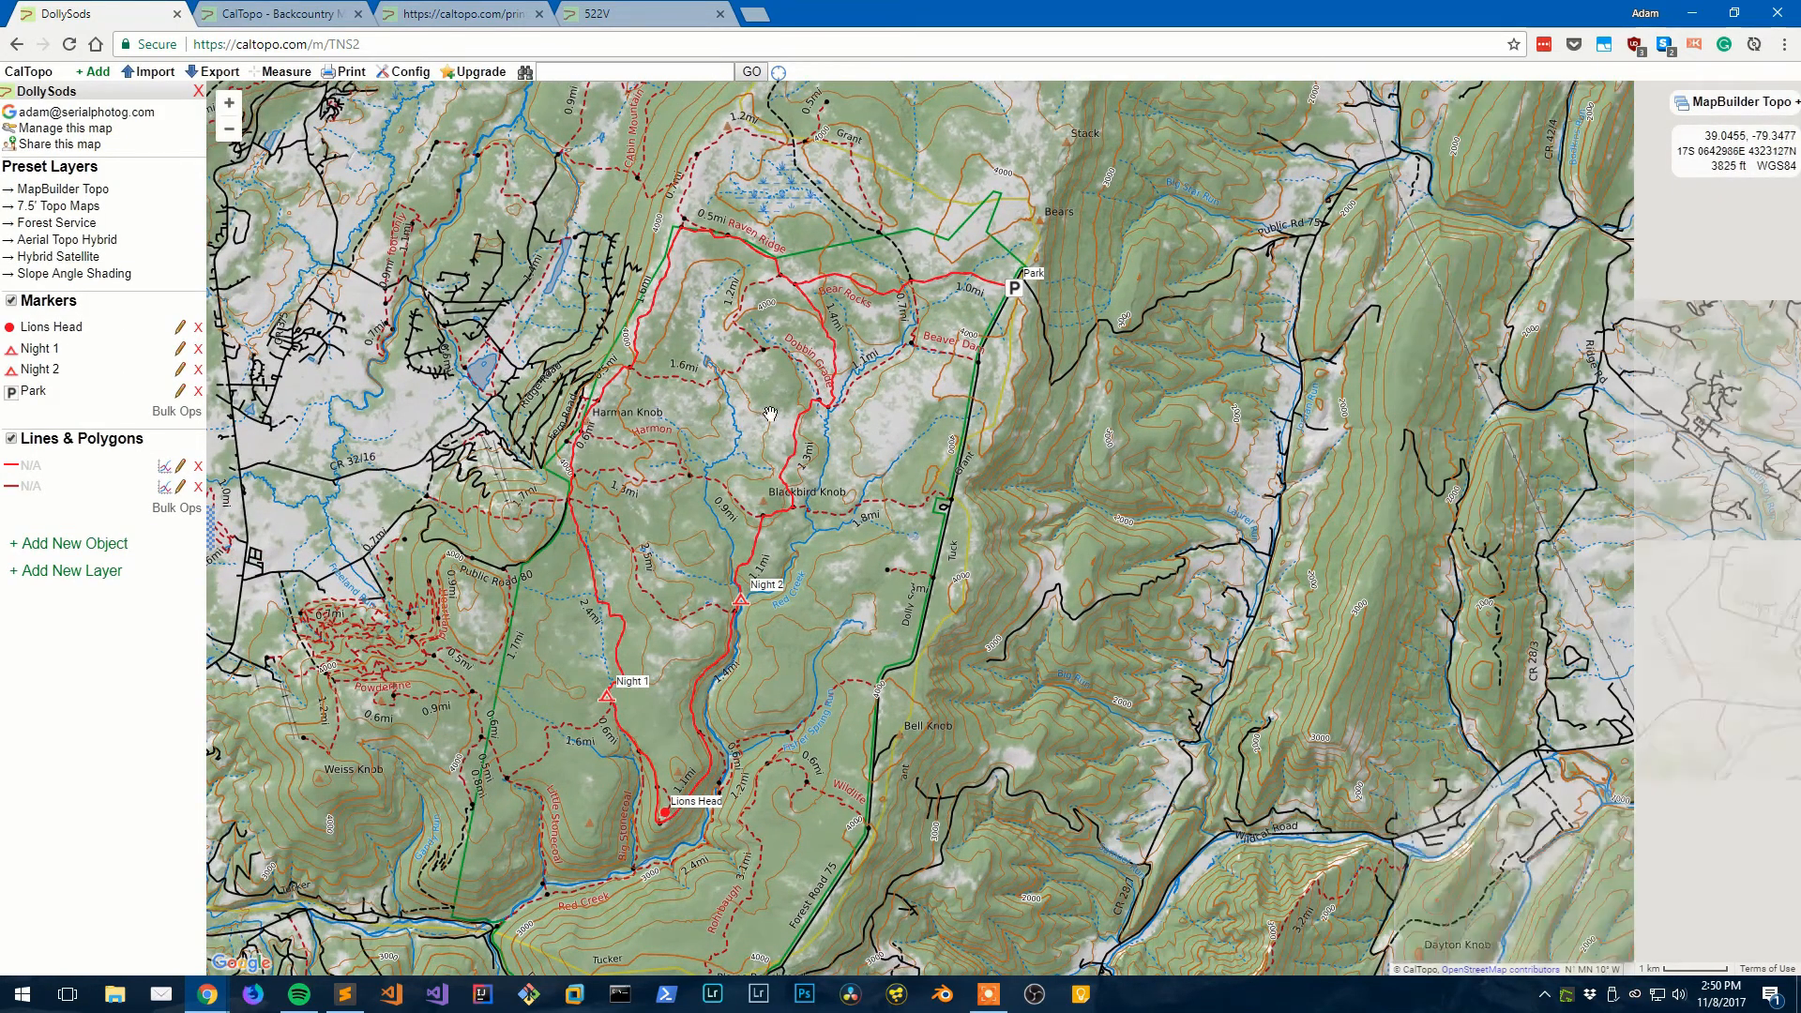
{"action": "left_click_drag", "start_coordinate": [900, 359], "coordinate": [905, 379]}
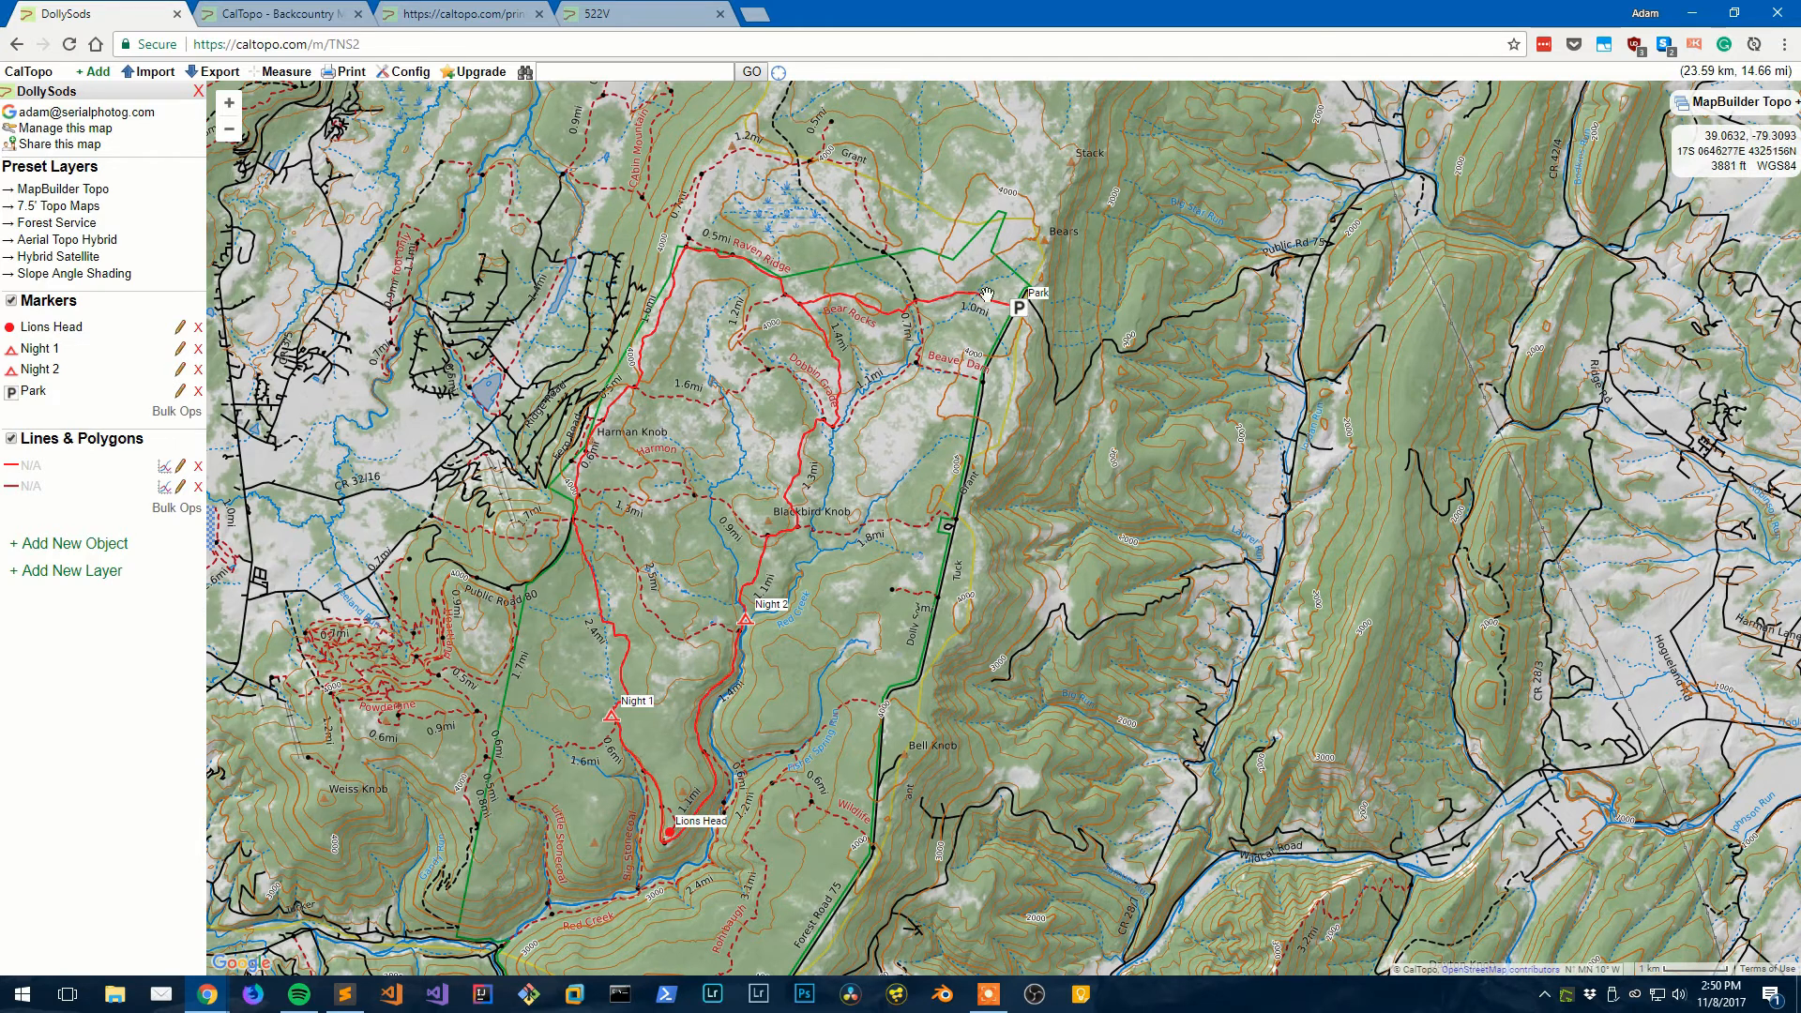
{"action": "scroll", "coordinate": [921, 359], "scroll_direction": "up", "scroll_amount": 1}
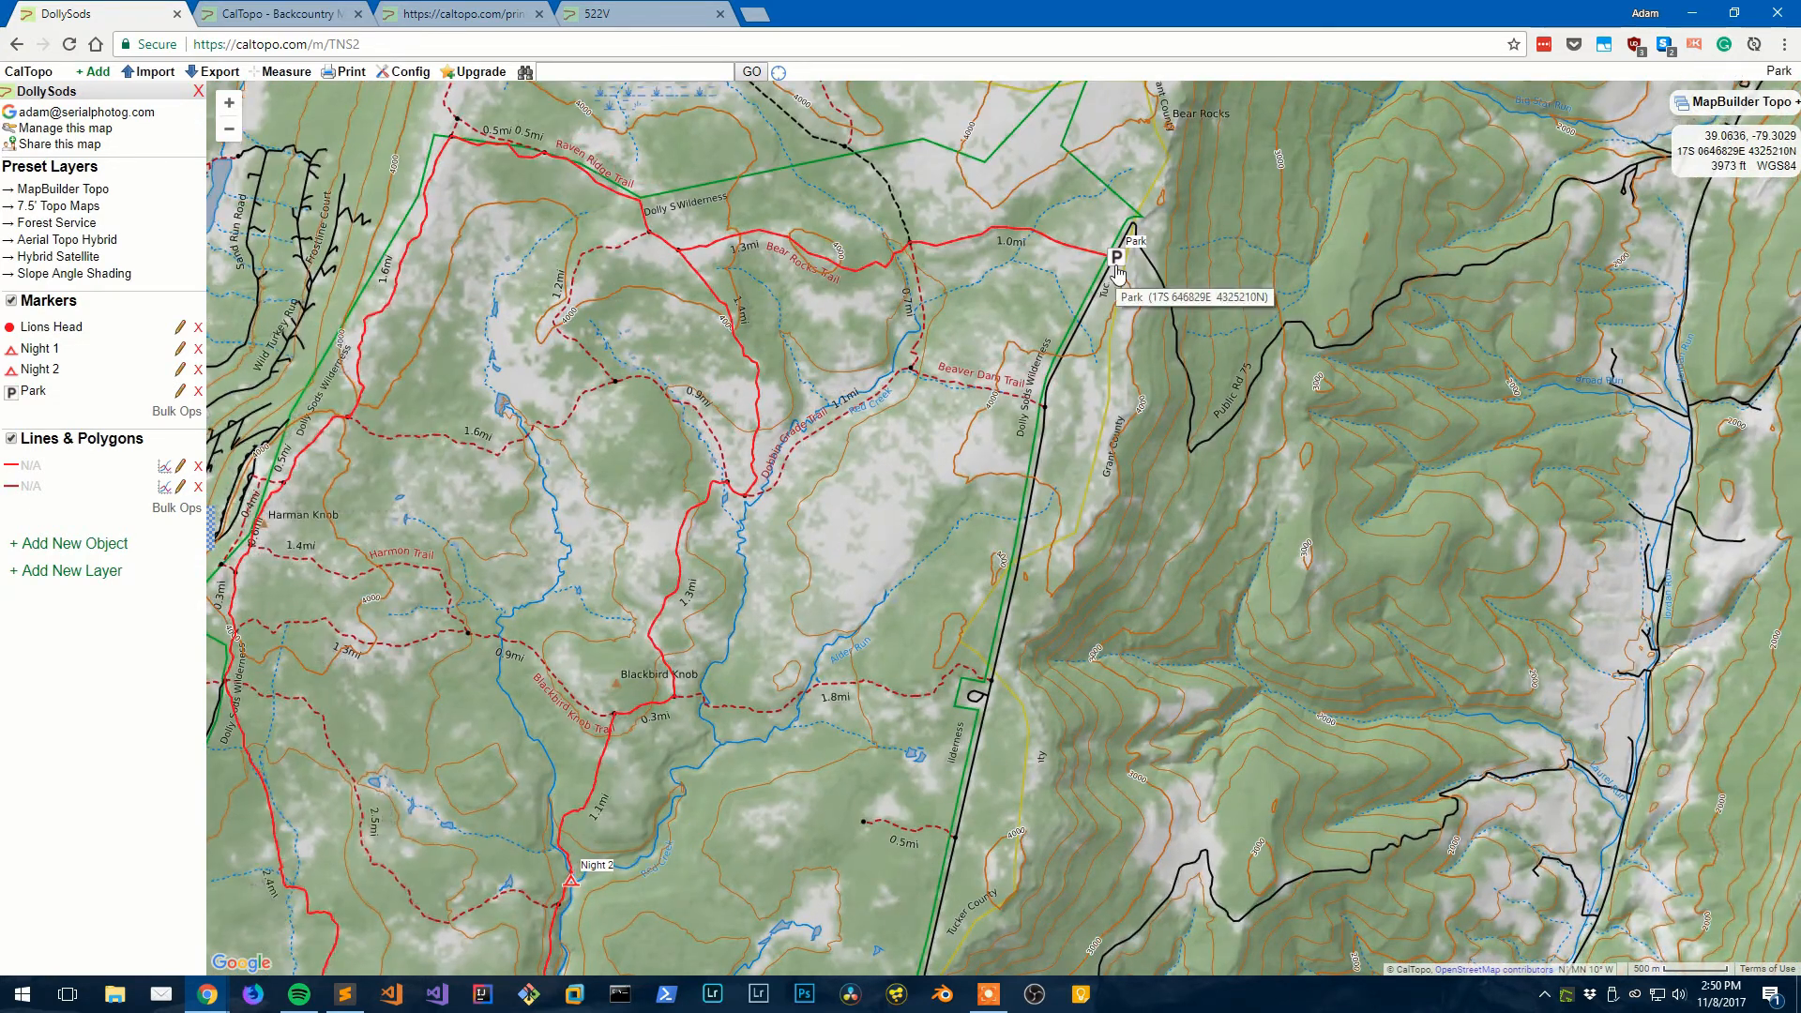
{"action": "left_click_drag", "start_coordinate": [739, 539], "coordinate": [909, 333]}
{"action": "left_click_drag", "start_coordinate": [812, 664], "coordinate": [872, 497]}
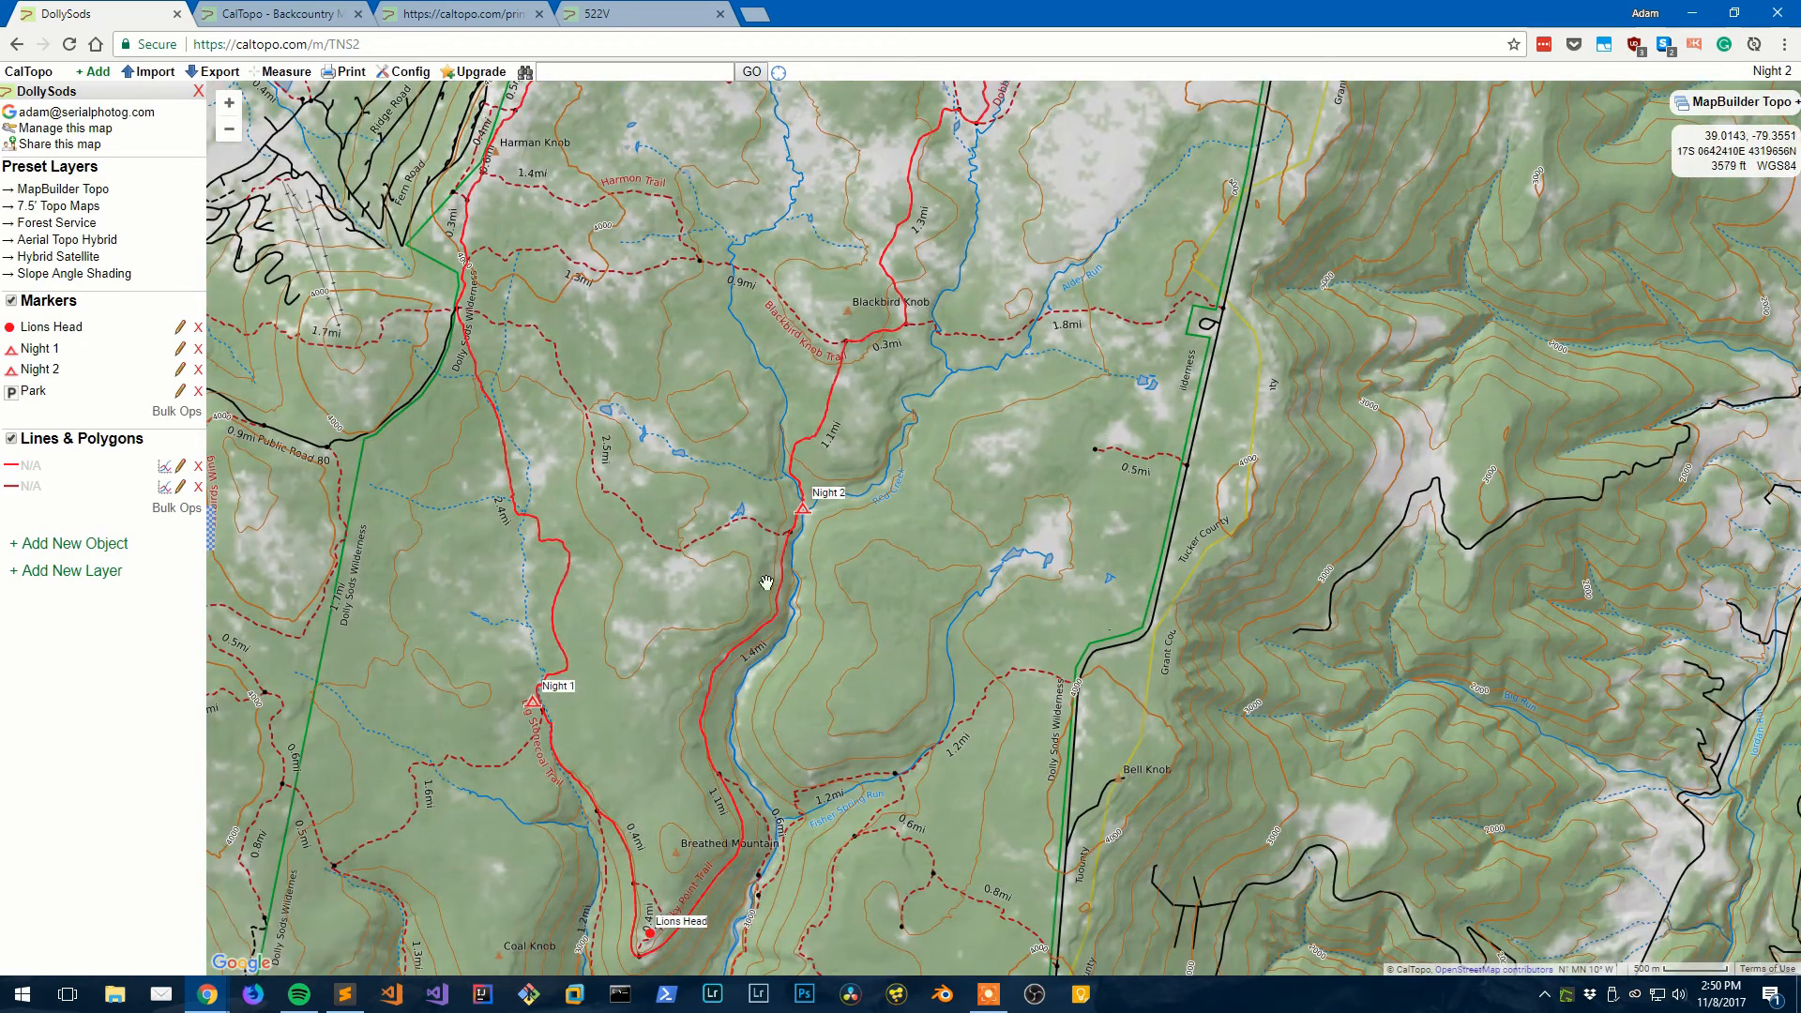
- Explore the DollySods route around Lions Head, the northern trails and the southeast terrain
{"action": "left_click_drag", "start_coordinate": [692, 626], "coordinate": [701, 236]}
{"action": "scroll", "coordinate": [669, 459], "scroll_direction": "up", "scroll_amount": 1}
{"action": "scroll", "coordinate": [653, 561], "scroll_direction": "up", "scroll_amount": 1}
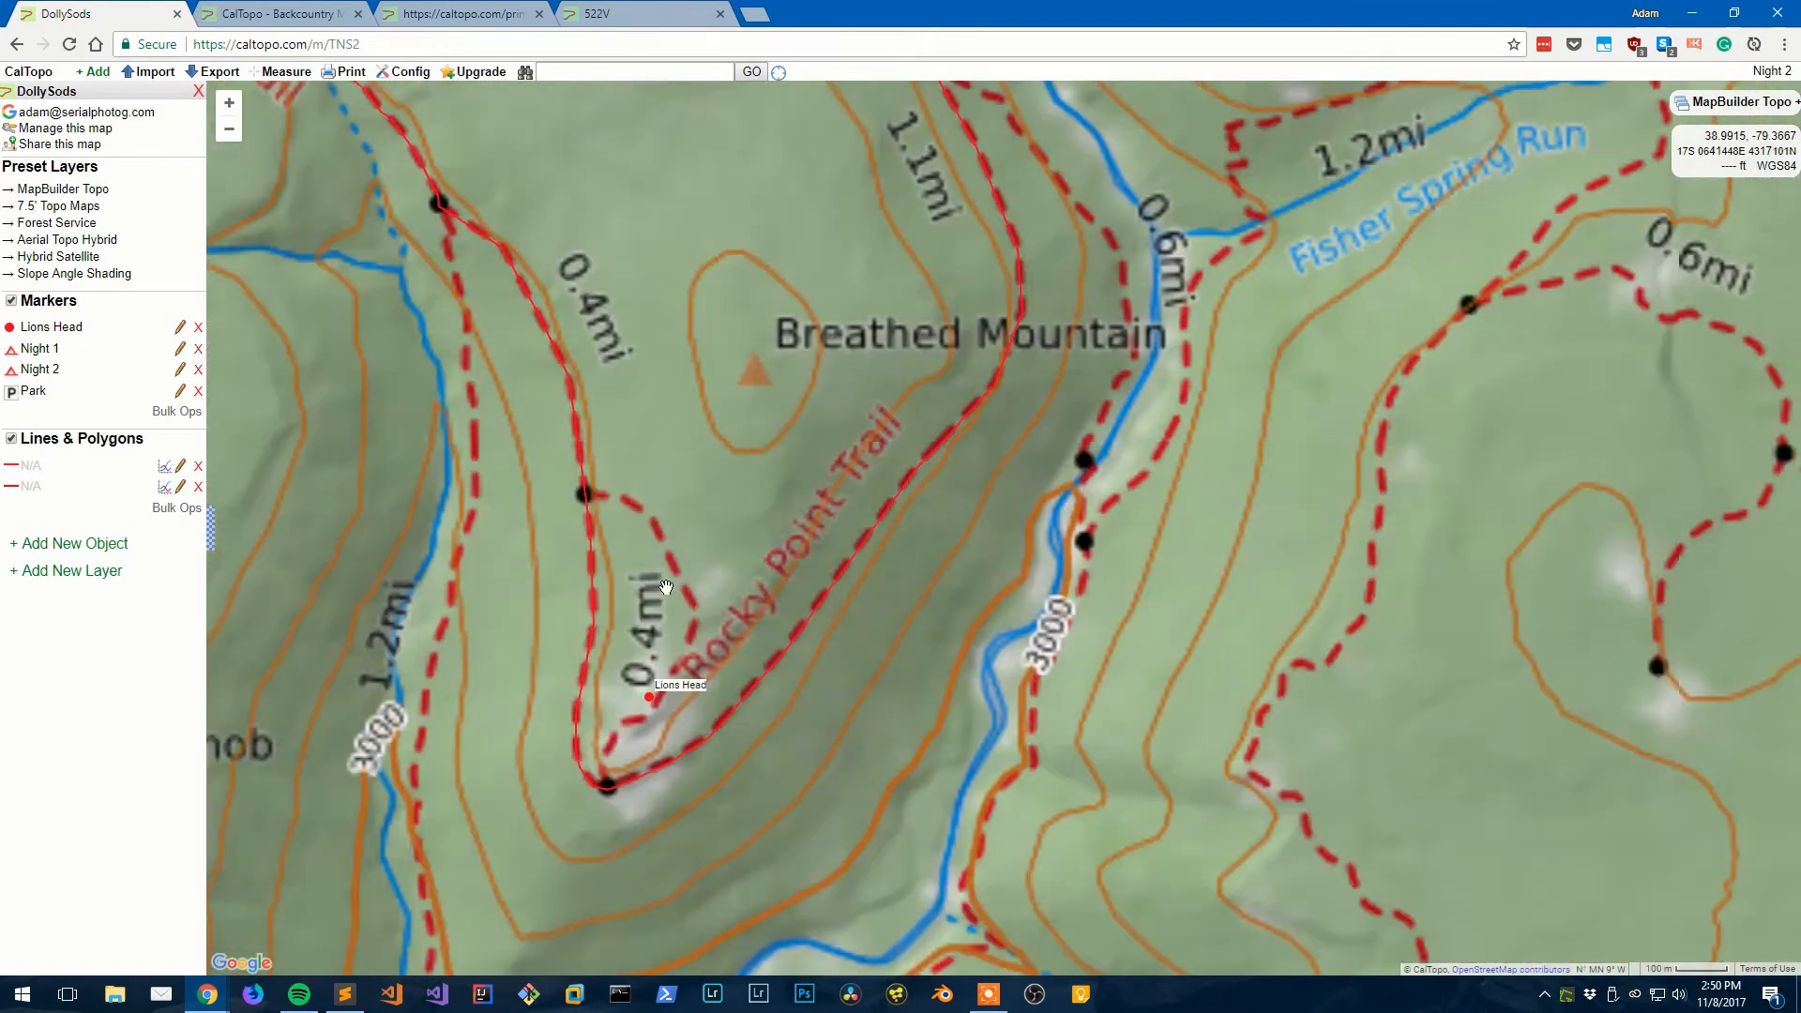
{"action": "left_click_drag", "start_coordinate": [665, 587], "coordinate": [730, 449]}
{"action": "scroll", "coordinate": [799, 597], "scroll_direction": "down", "scroll_amount": 1}
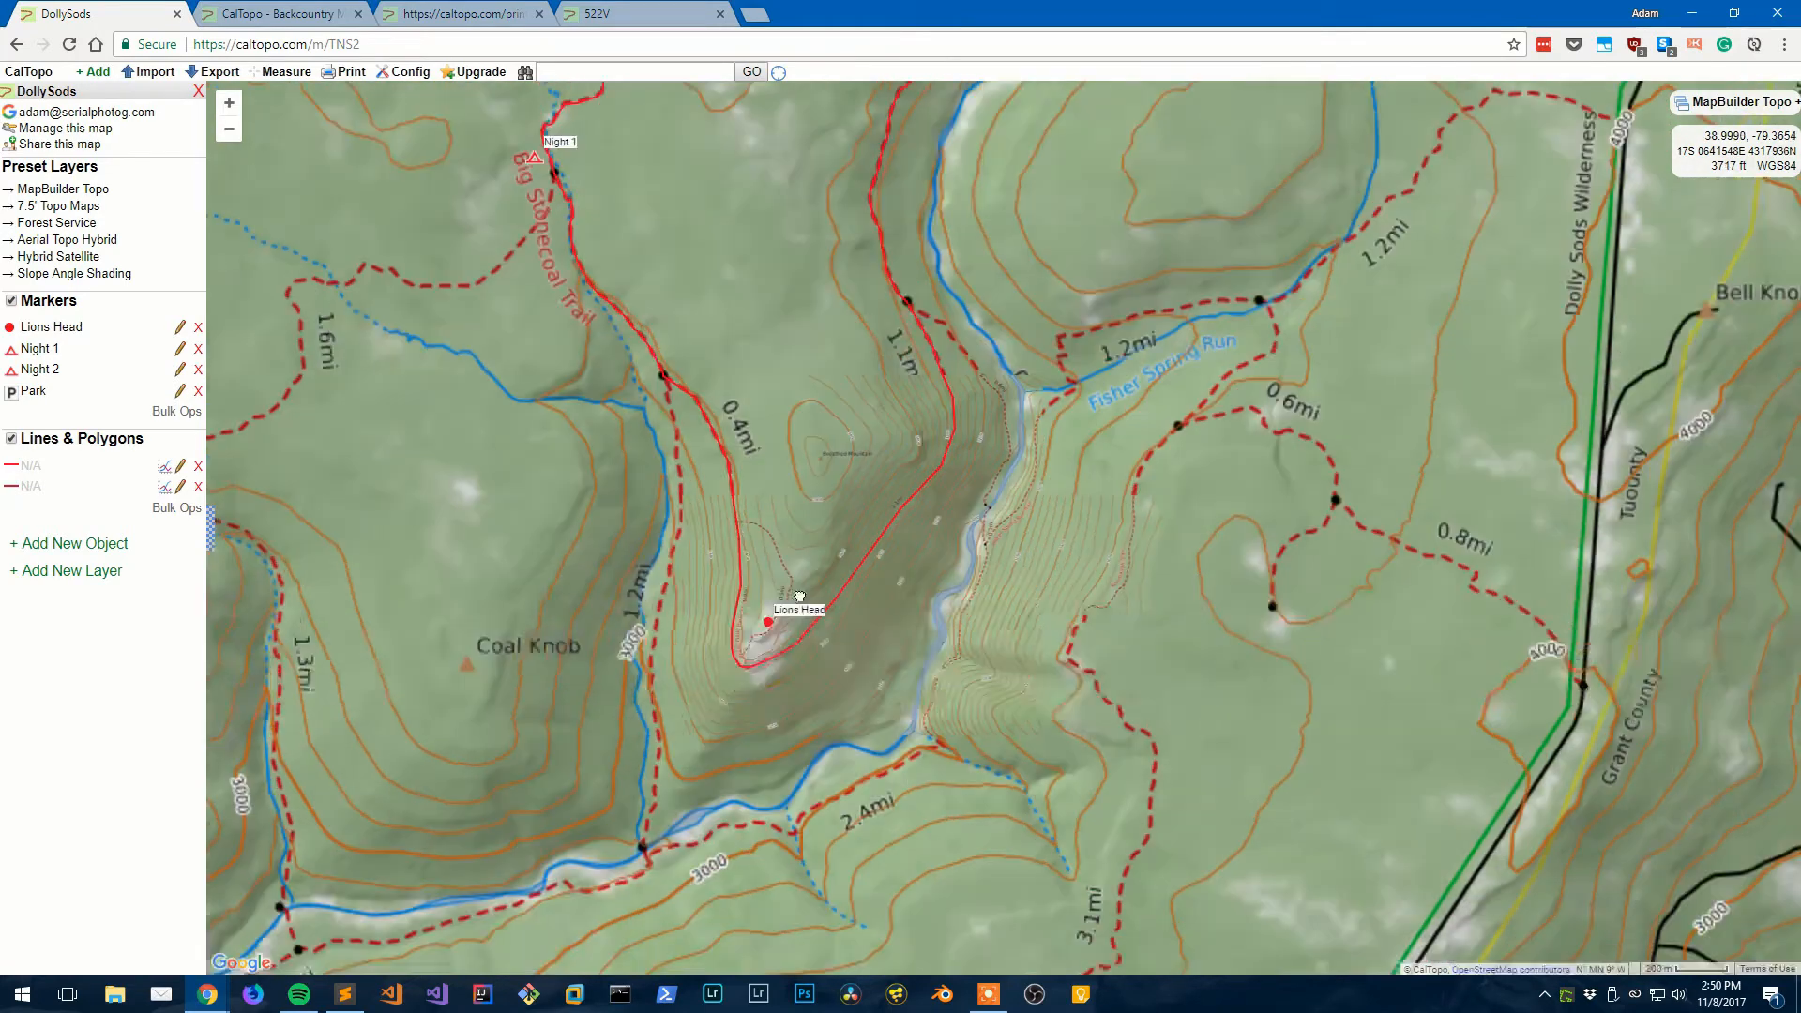
{"action": "scroll", "coordinate": [800, 597], "scroll_direction": "down", "scroll_amount": 3}
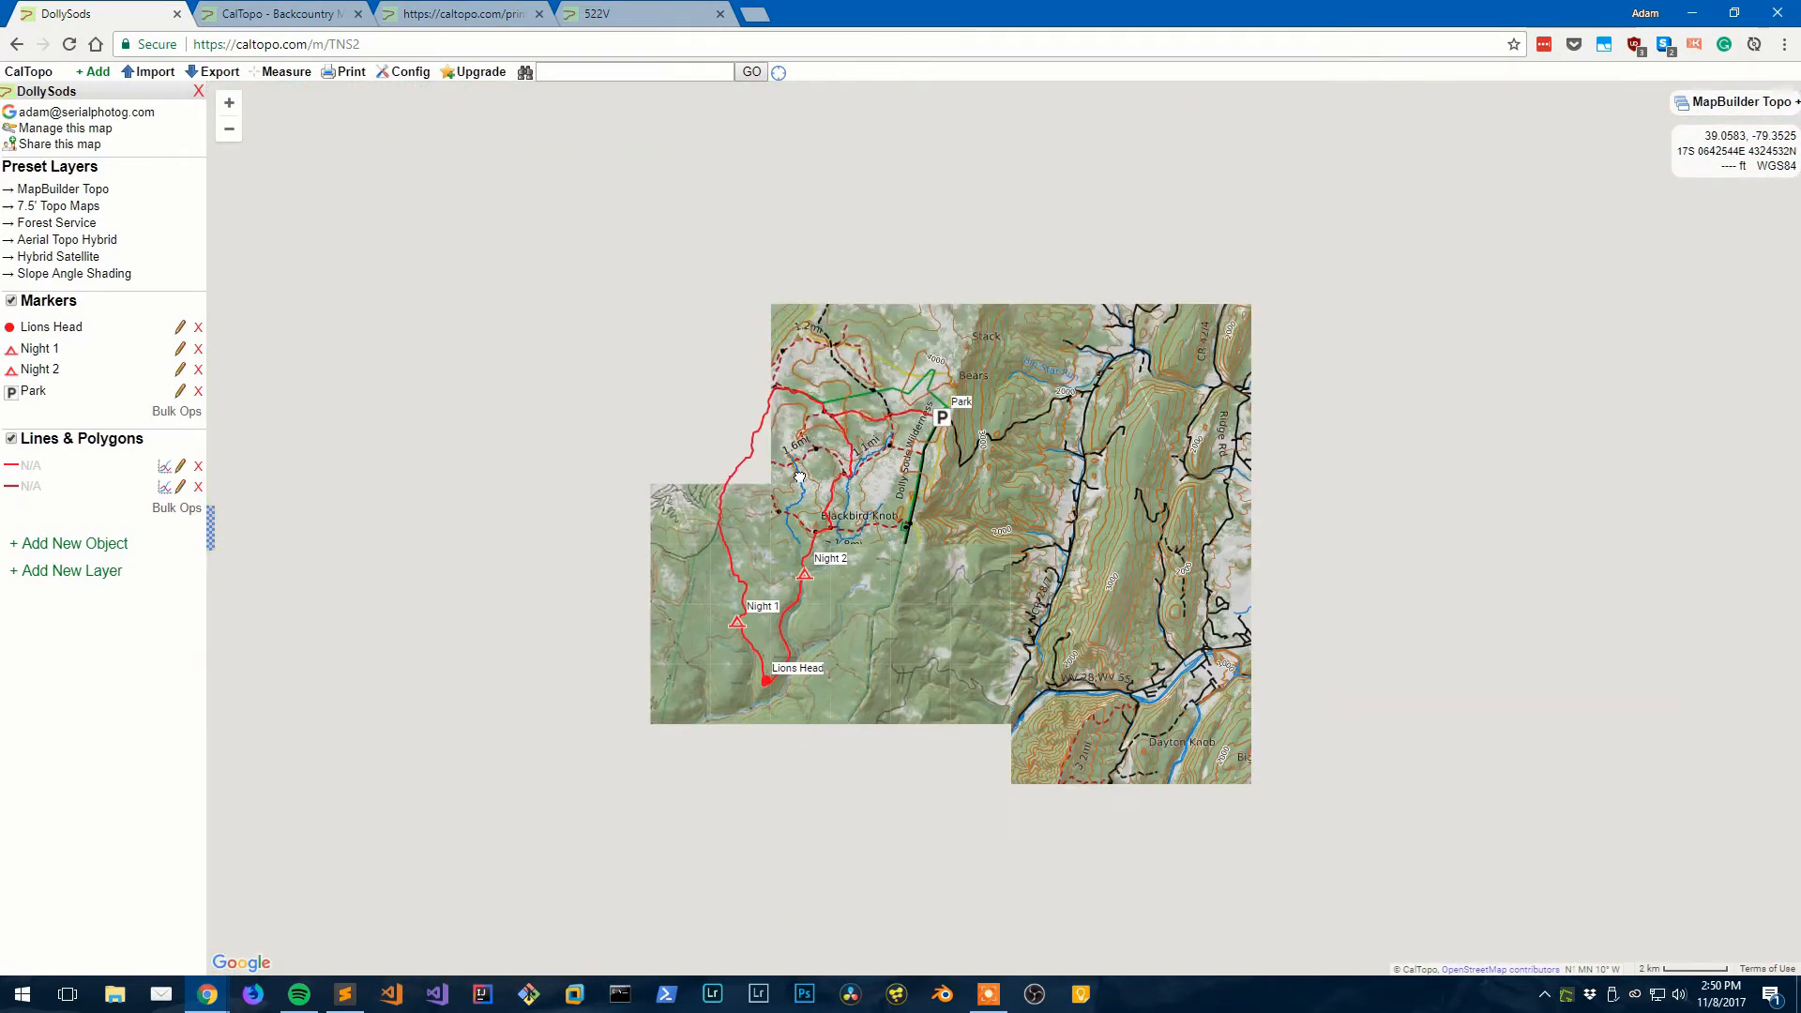
{"action": "scroll", "coordinate": [799, 478], "scroll_direction": "up", "scroll_amount": 2}
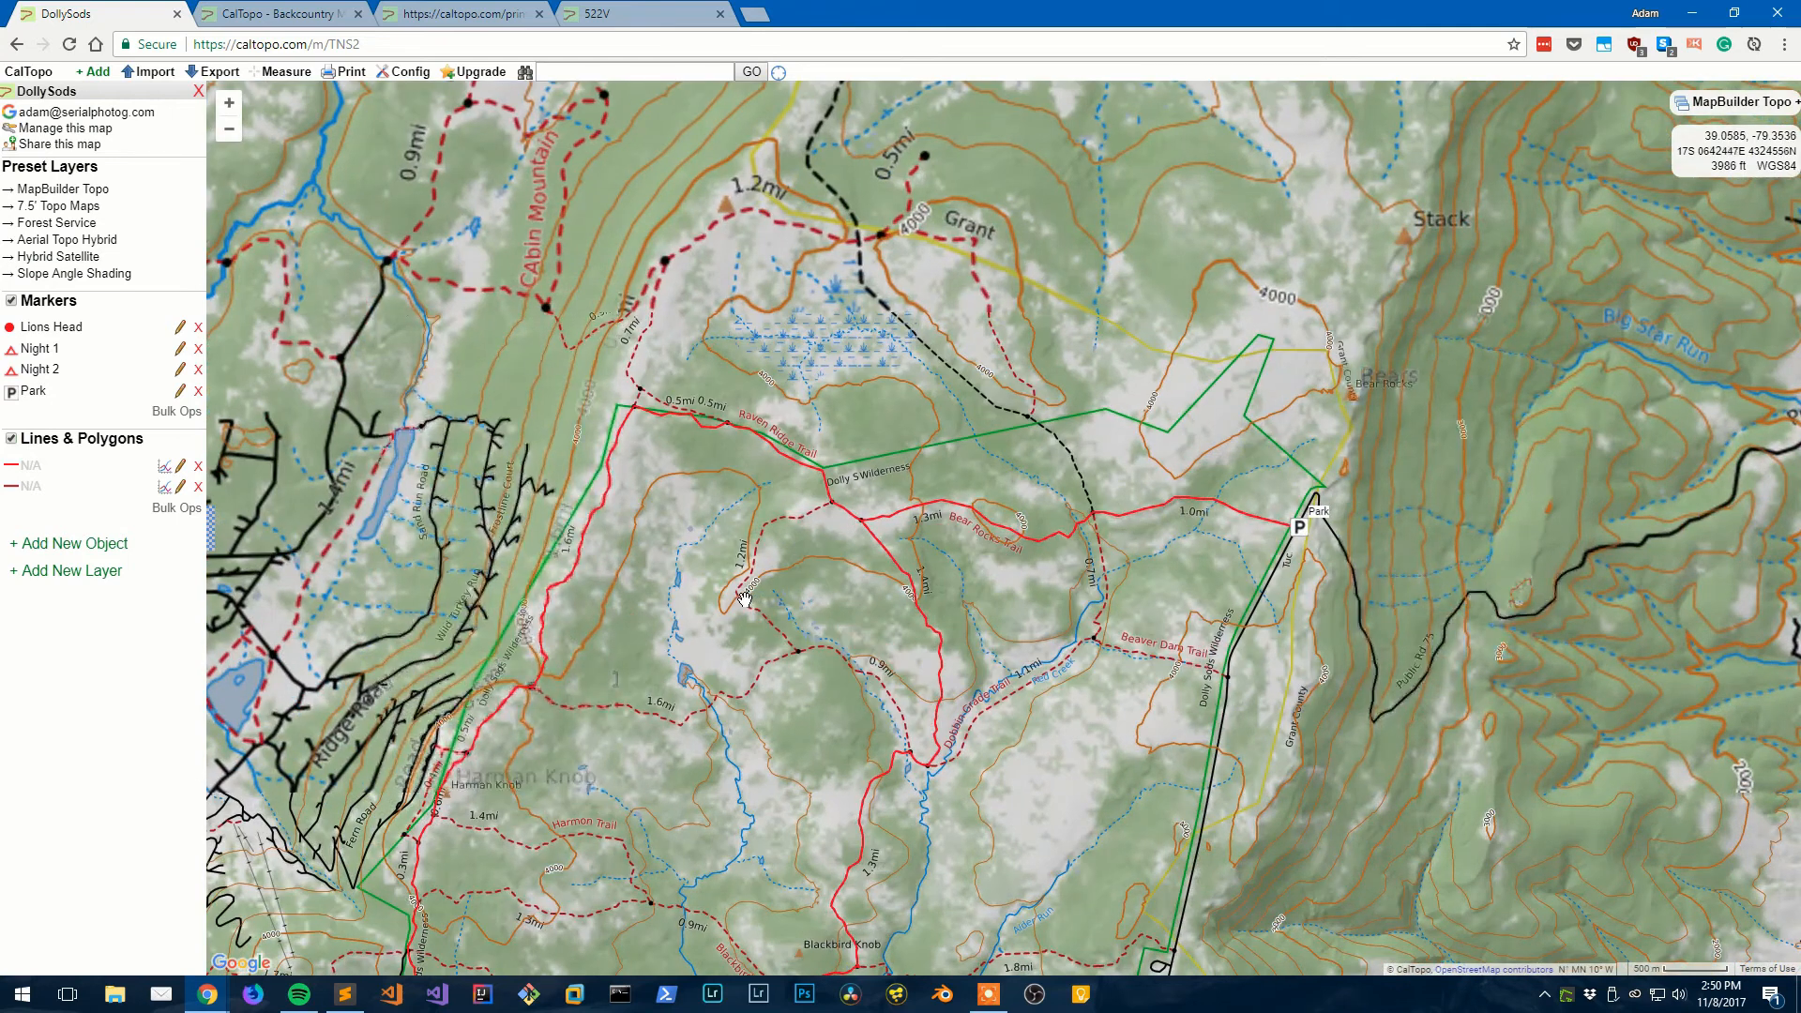
{"action": "left_click_drag", "start_coordinate": [744, 597], "coordinate": [836, 351]}
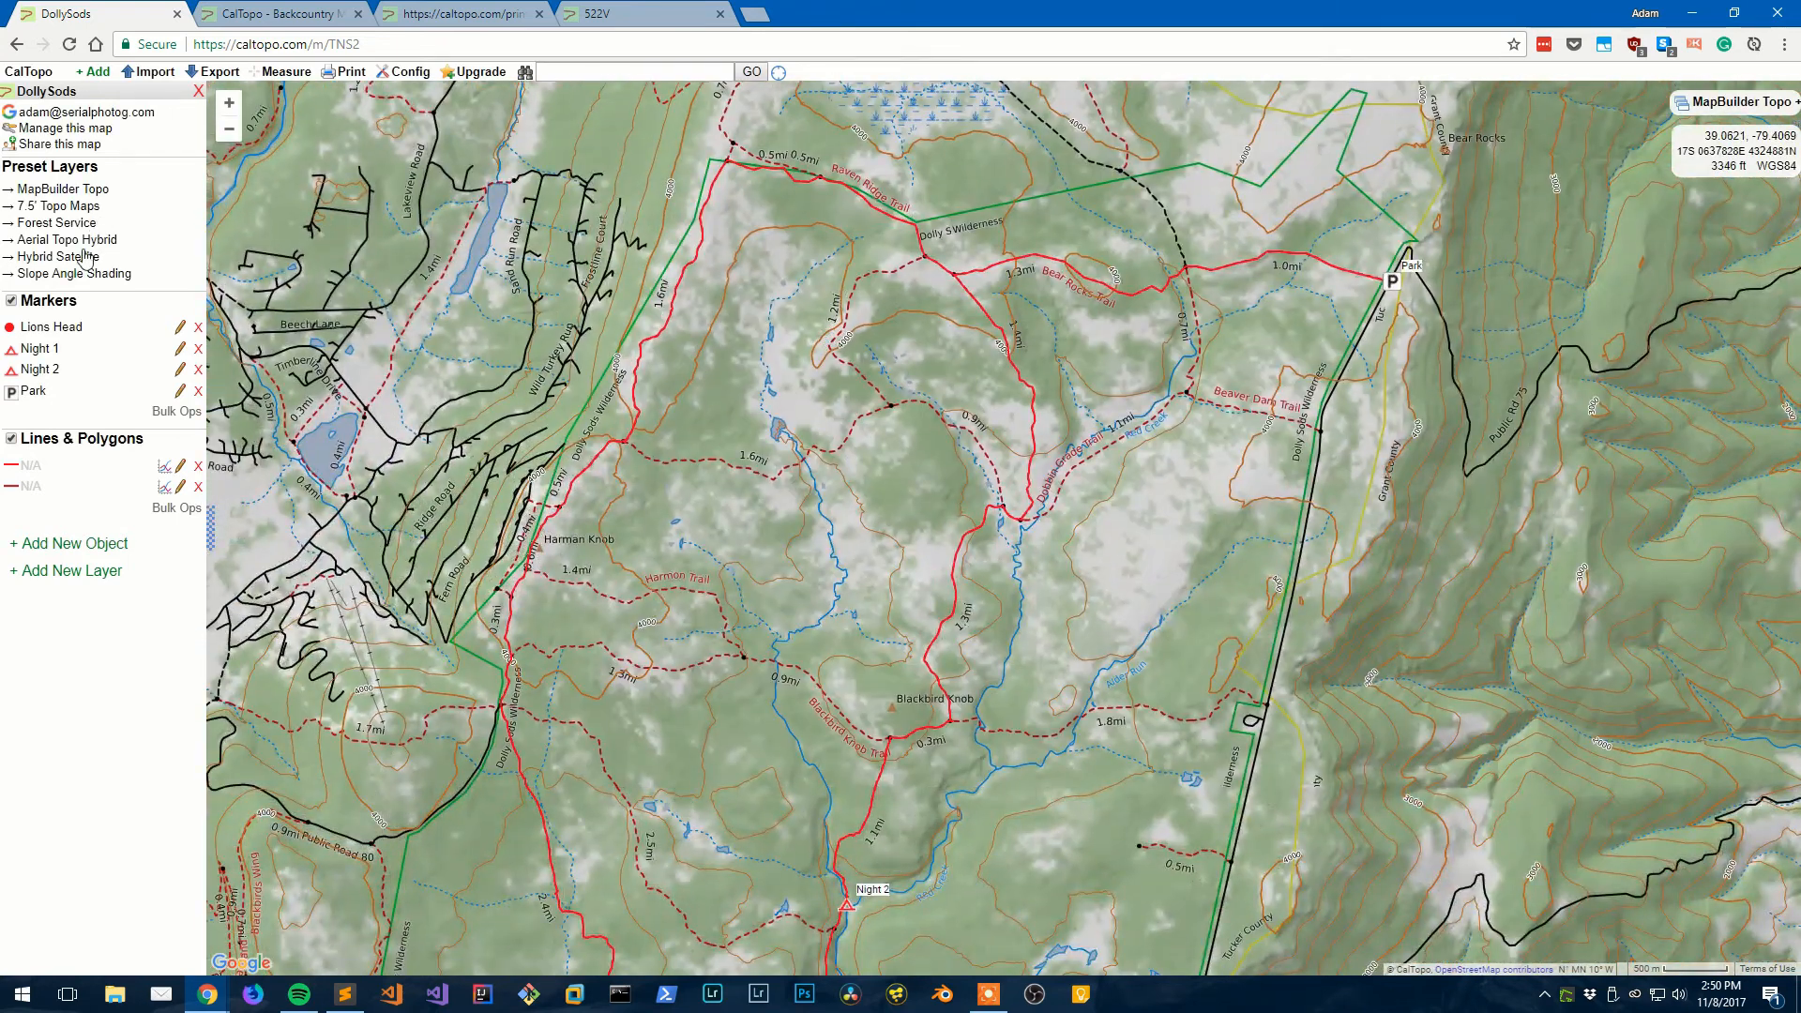
{"action": "left_click", "coordinate": [30, 72]}
{"action": "left_click_drag", "start_coordinate": [775, 505], "coordinate": [734, 419]}
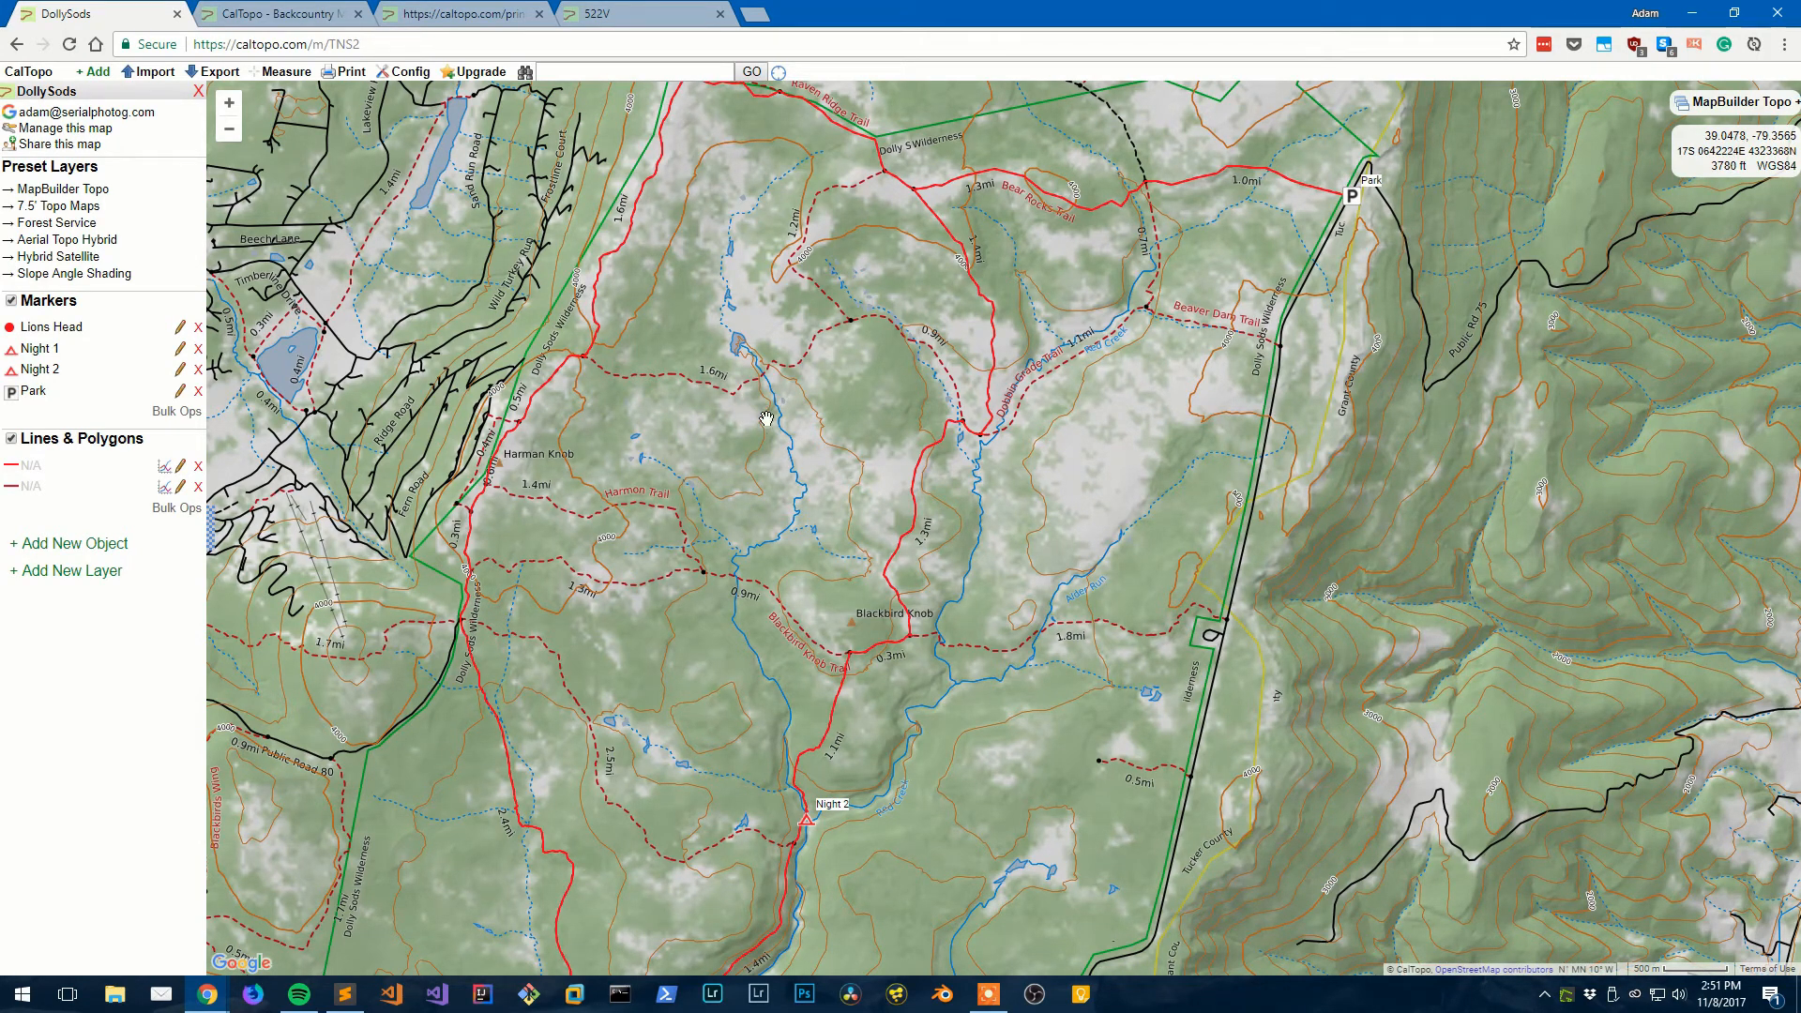
{"action": "left_click_drag", "start_coordinate": [766, 419], "coordinate": [715, 457]}
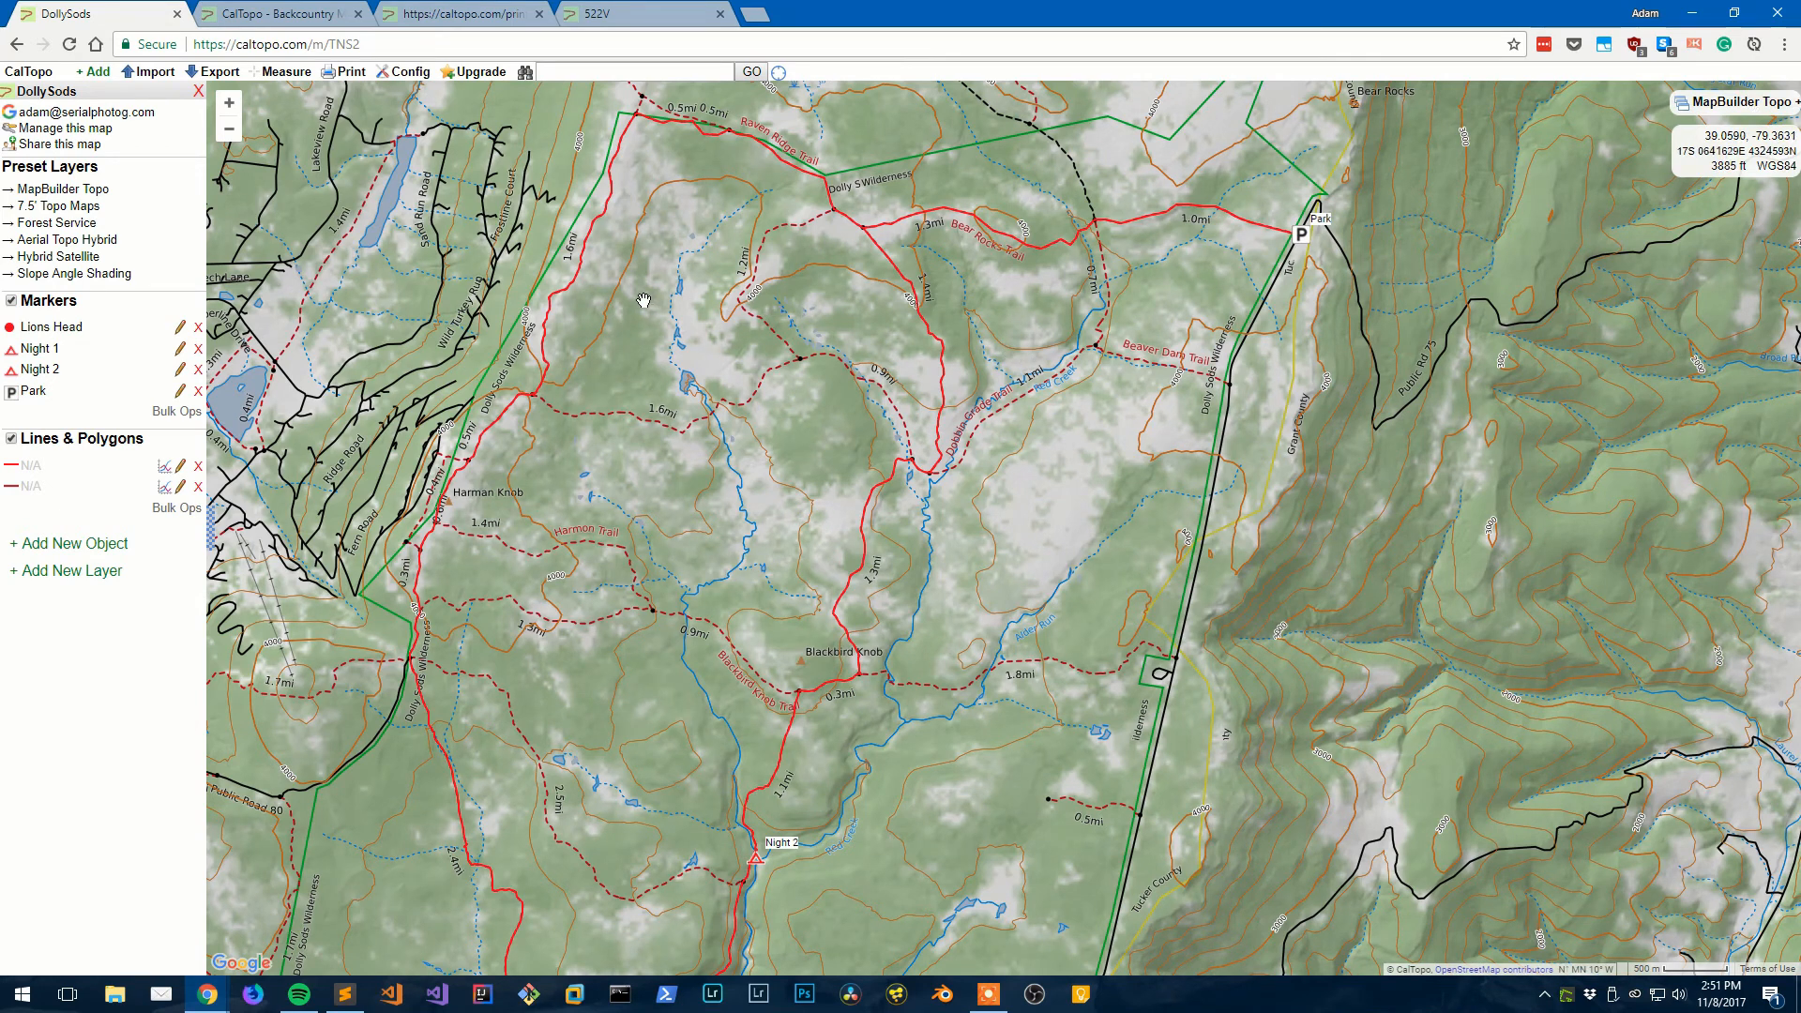
{"action": "left_click_drag", "start_coordinate": [791, 465], "coordinate": [750, 401]}
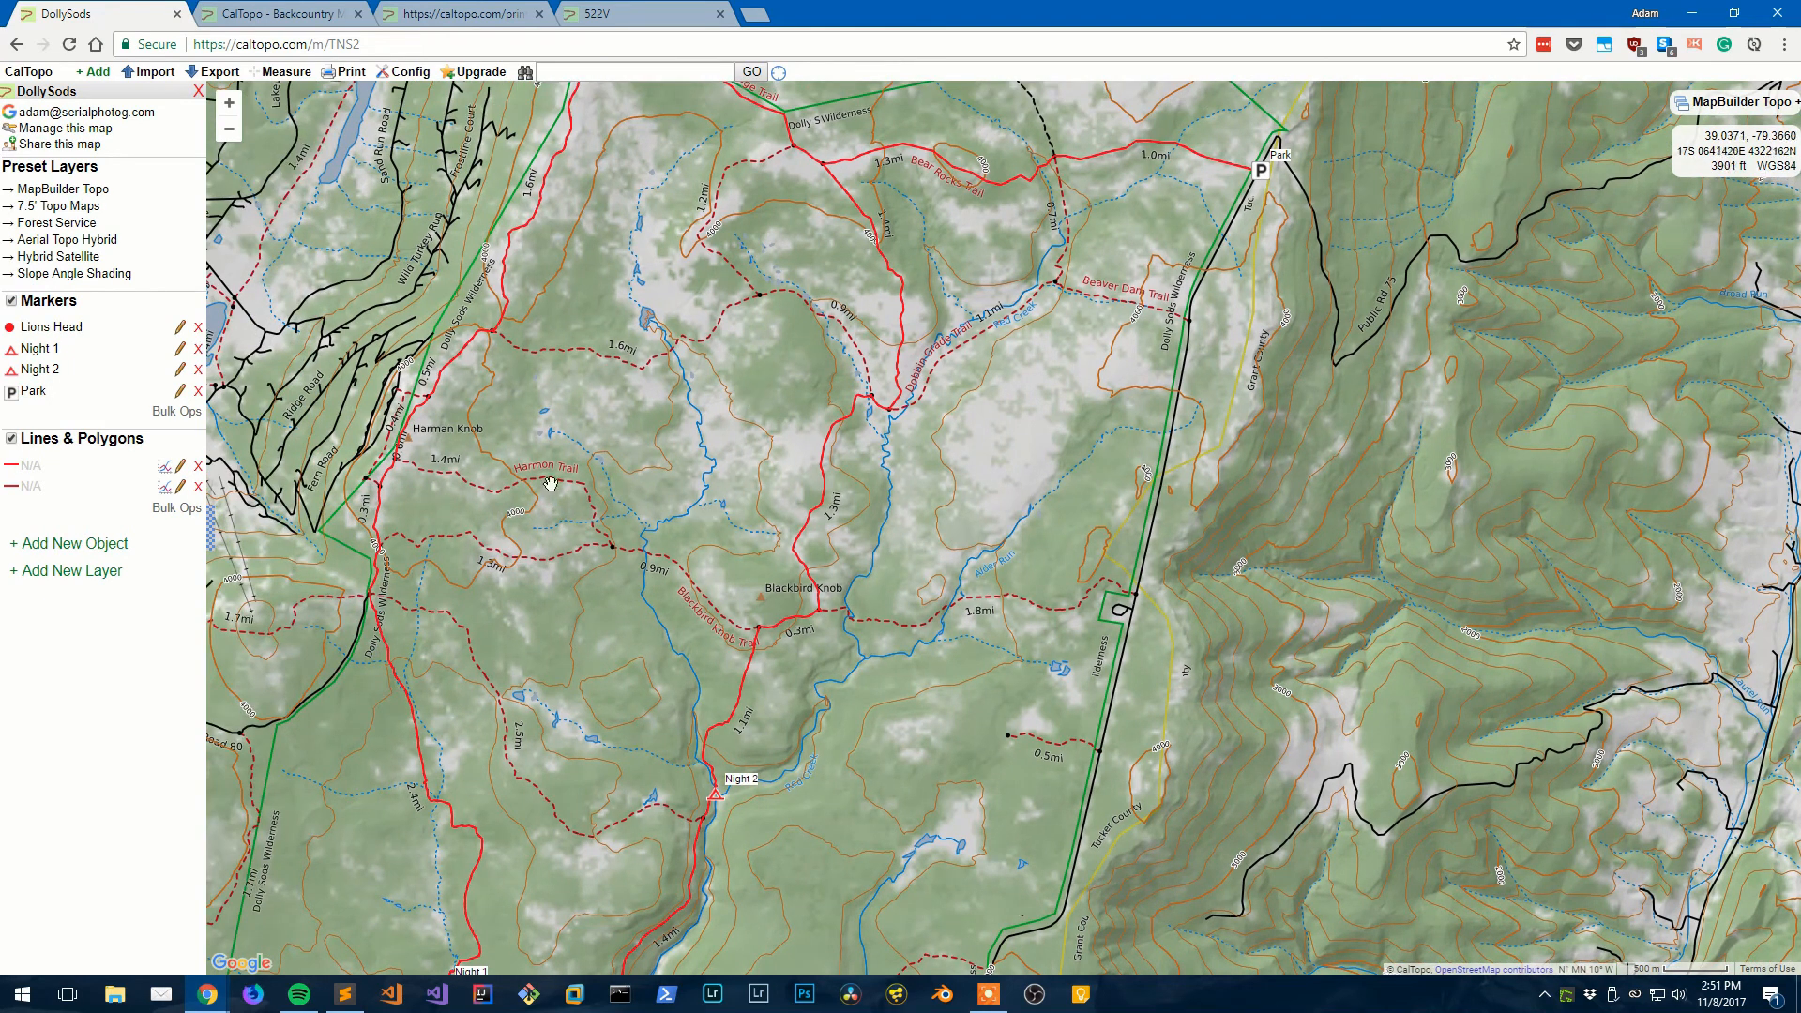